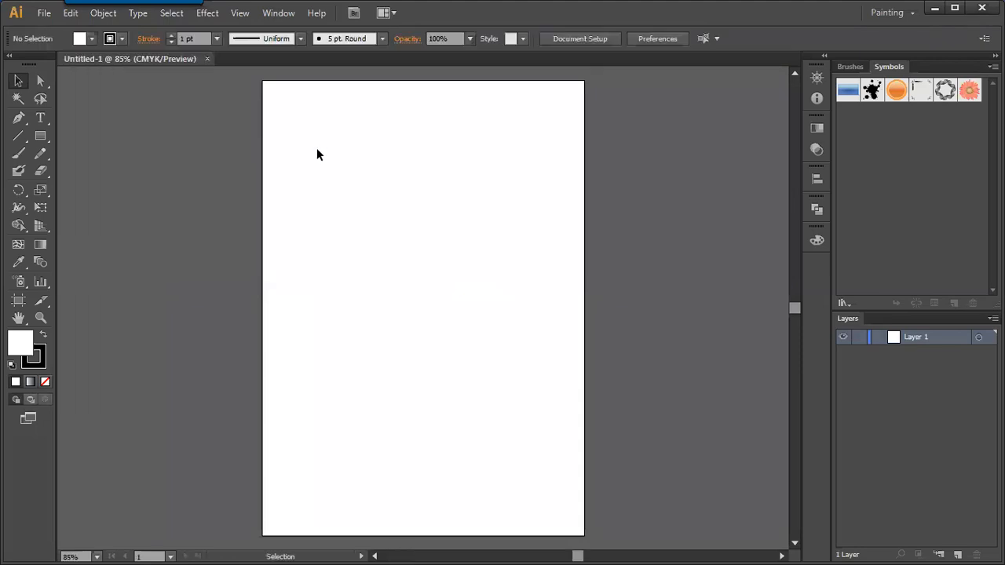
- Switch the B5 artboard to landscape orientation and return to the drawing at 100% view
{"action": "left_click", "coordinate": [576, 40]}
{"action": "left_click", "coordinate": [607, 57]}
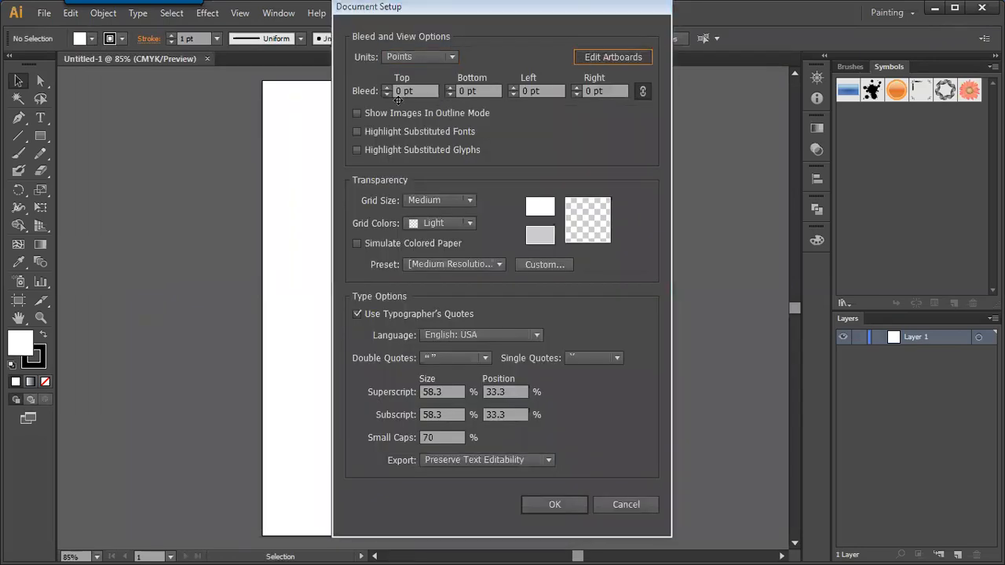
{"action": "left_click", "coordinate": [229, 43]}
{"action": "key", "text": "Escape"}
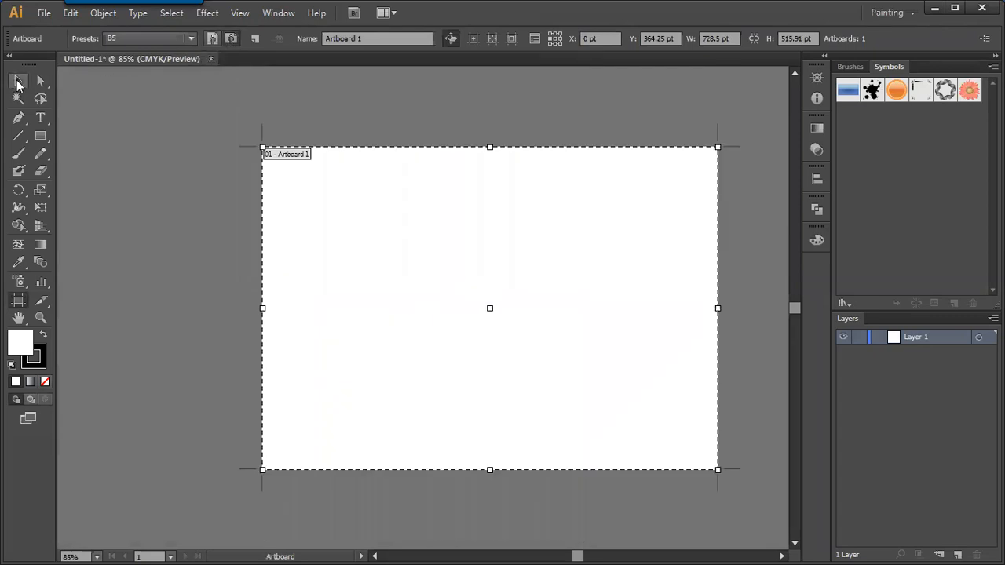
{"action": "key", "text": "ctrl+1"}
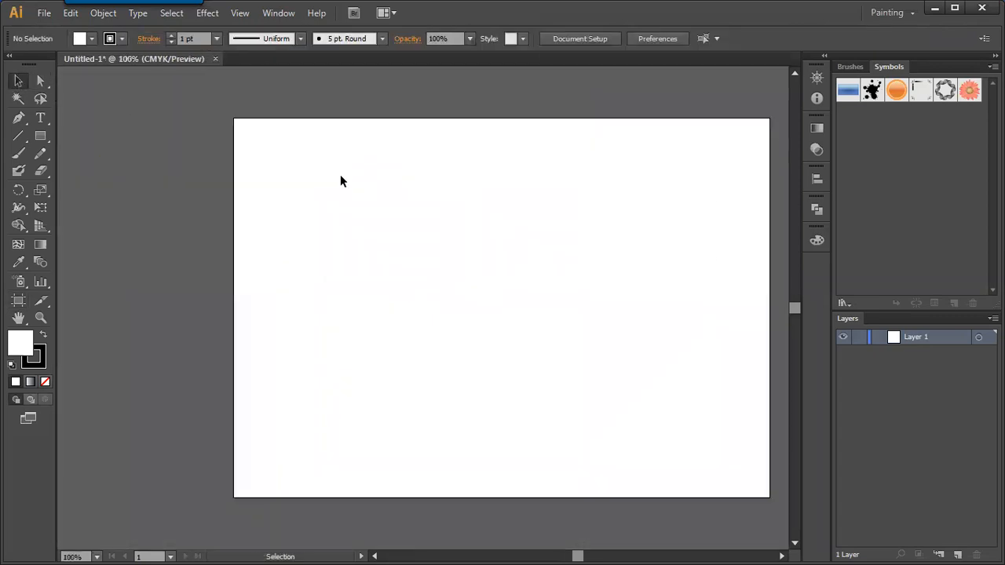
{"action": "left_click_drag", "start_coordinate": [431, 267], "coordinate": [352, 264]}
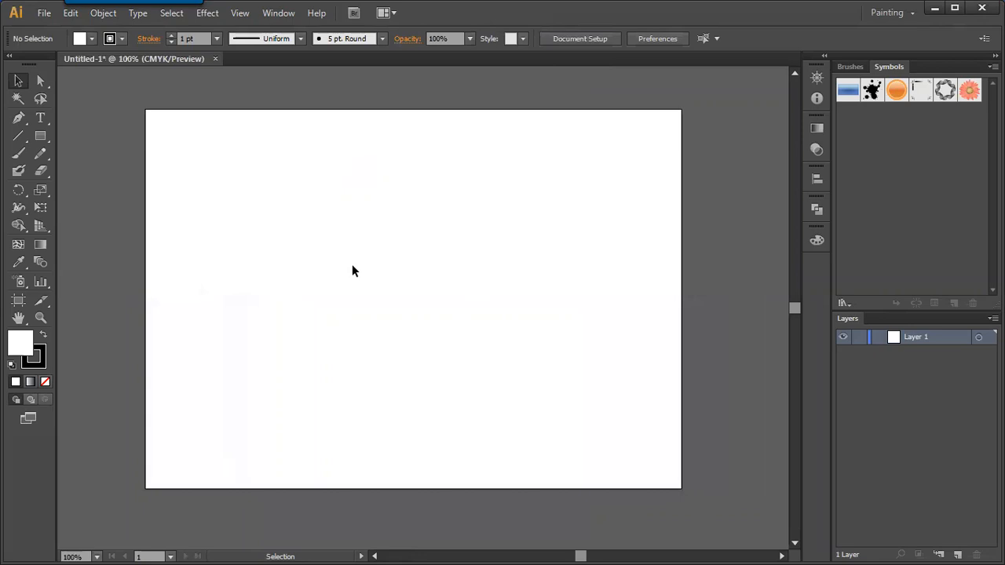
{"action": "key", "text": "ctrl+plus"}
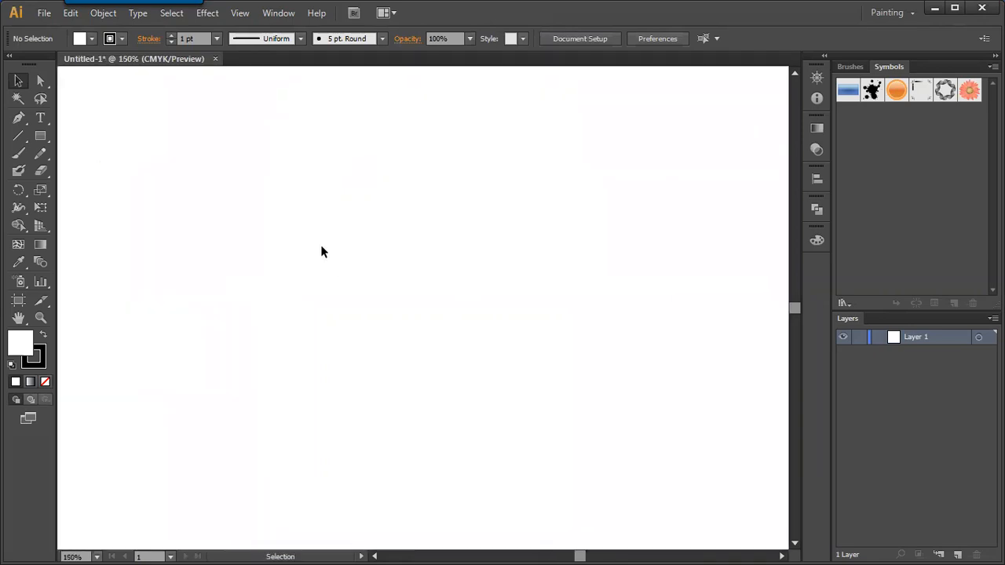
{"action": "left_click", "coordinate": [40, 154]}
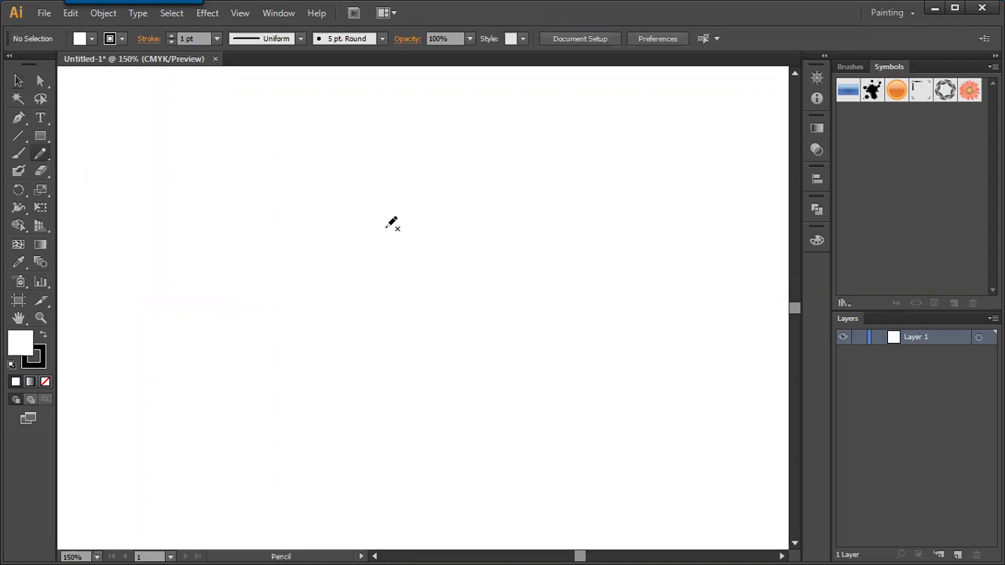
{"action": "mouse_move", "coordinate": [219, 300]}
{"action": "left_mouse_down"}
{"action": "mouse_move", "coordinate": [332, 233]}
{"action": "mouse_move", "coordinate": [454, 247]}
{"action": "left_mouse_up"}
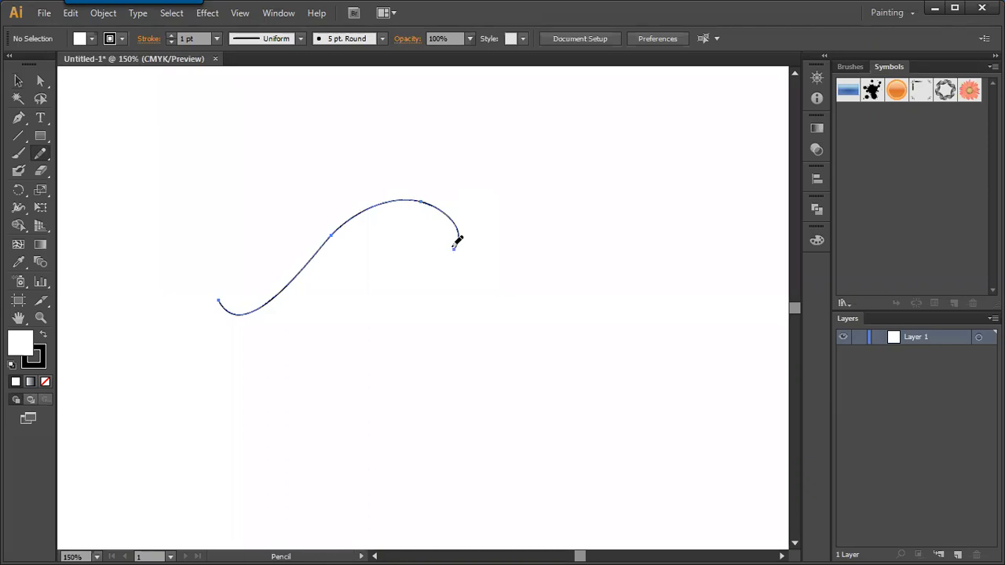
{"action": "mouse_move", "coordinate": [220, 299]}
{"action": "left_mouse_down"}
{"action": "mouse_move", "coordinate": [243, 293]}
{"action": "mouse_move", "coordinate": [251, 259]}
{"action": "mouse_move", "coordinate": [294, 245]}
{"action": "left_mouse_up"}
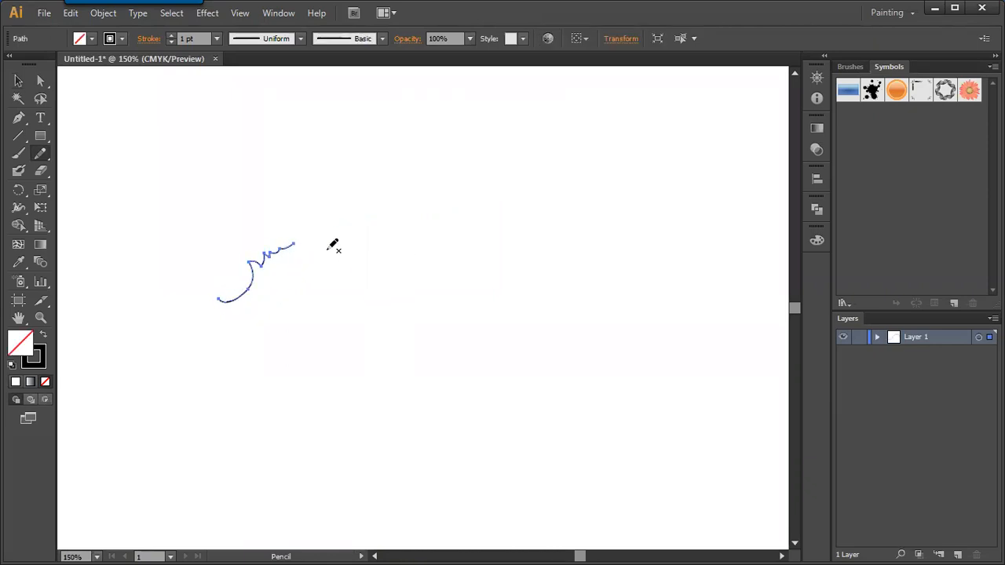
{"action": "left_click", "coordinate": [18, 79]}
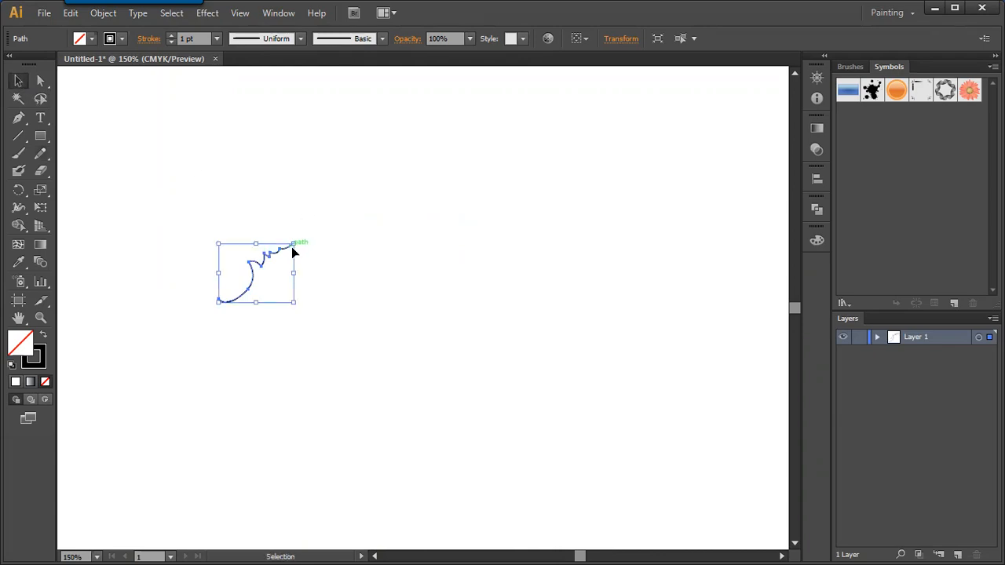
{"action": "key", "text": "ctrl+equal"}
{"action": "left_click_drag", "start_coordinate": [225, 283], "coordinate": [318, 247]}
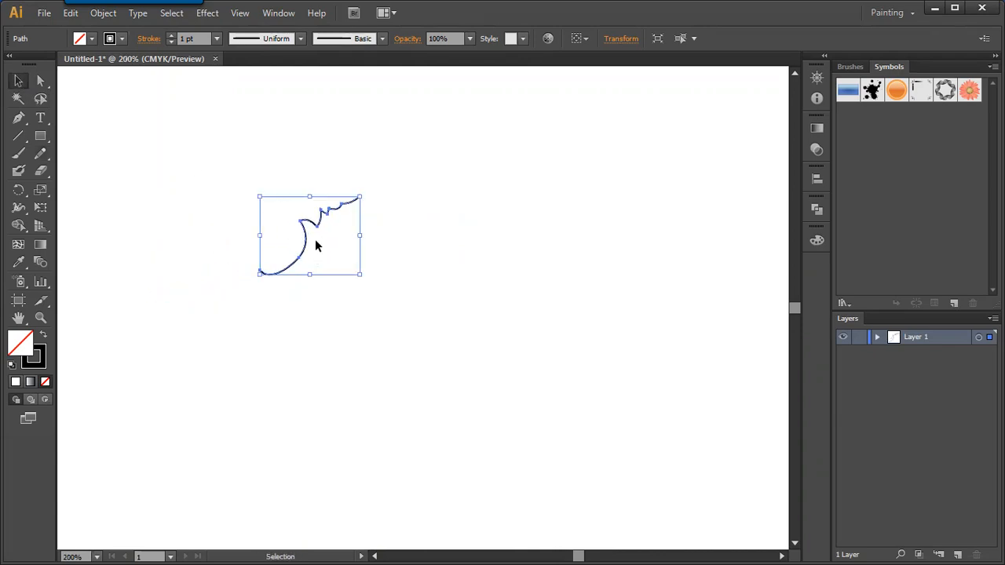
{"action": "key", "text": "Delete"}
- Draw an S-shaped Pencil curve with a lens-shaped tapered width profile and a stroke weight of about 5.9 pt
{"action": "left_click", "coordinate": [41, 153]}
{"action": "mouse_move", "coordinate": [223, 234]}
{"action": "left_mouse_down"}
{"action": "mouse_move", "coordinate": [422, 194]}
{"action": "mouse_move", "coordinate": [439, 243]}
{"action": "left_mouse_up"}
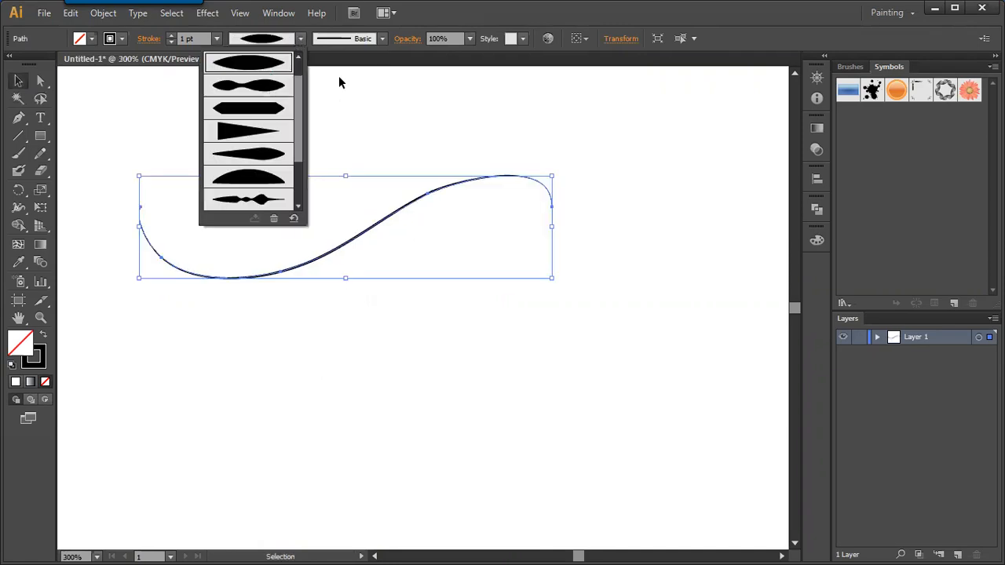
{"action": "left_click", "coordinate": [282, 64]}
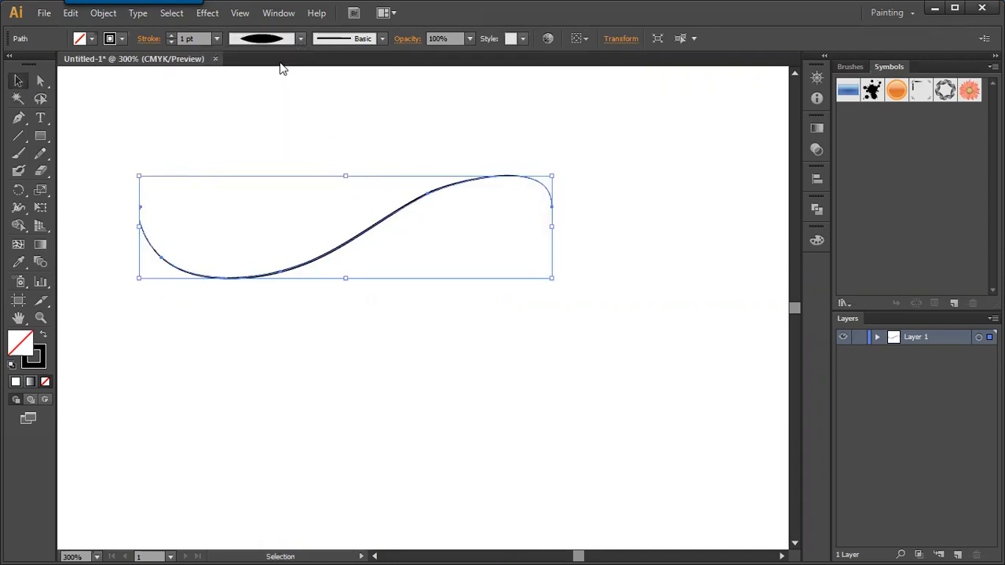
{"action": "left_click", "coordinate": [216, 38]}
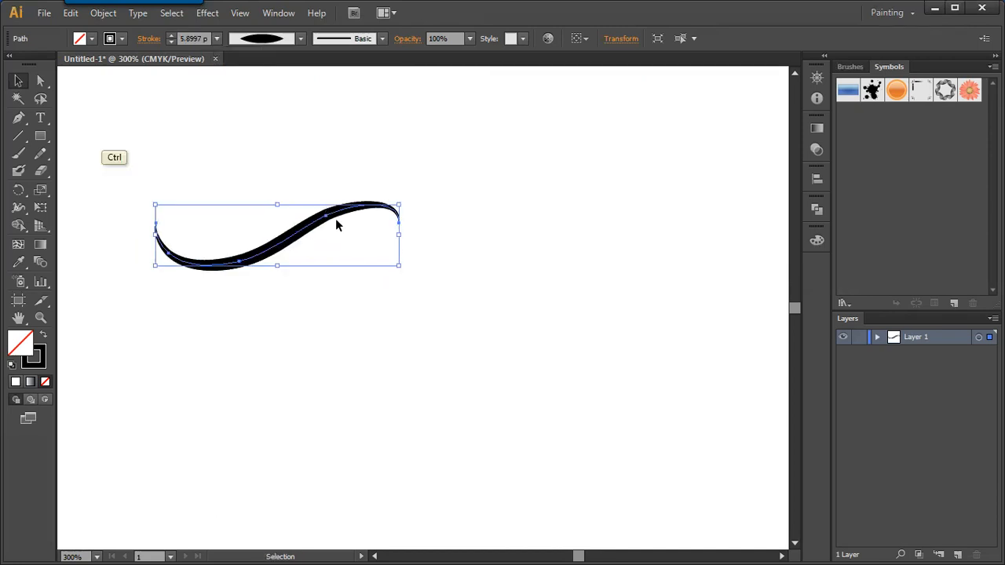
- Reflect the pasted copy of the curve across the vertical axis and place it beside the original to form a symmetrical mustache
{"action": "right_click", "coordinate": [287, 243]}
{"action": "mouse_move", "coordinate": [350, 439]}
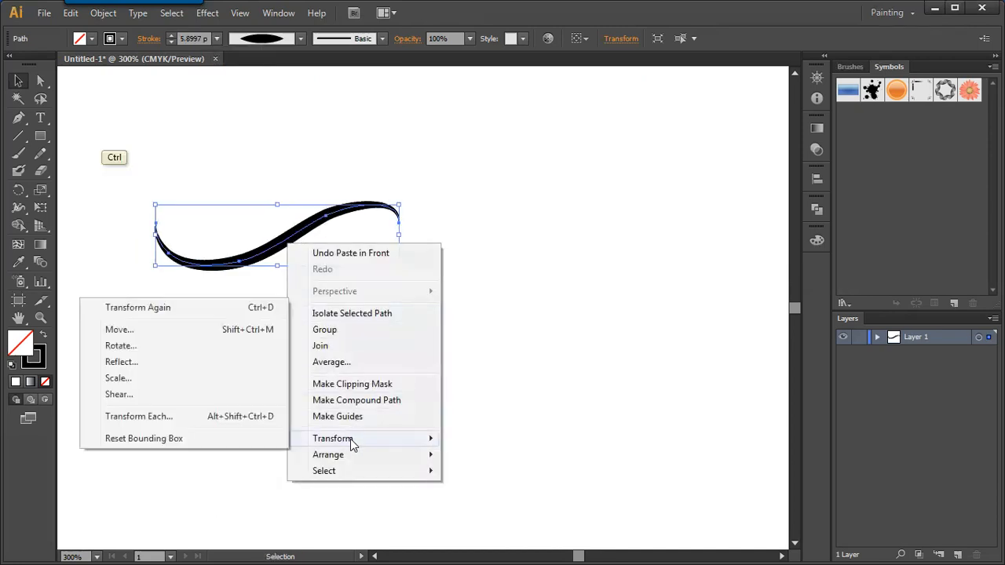
{"action": "left_click", "coordinate": [173, 361]}
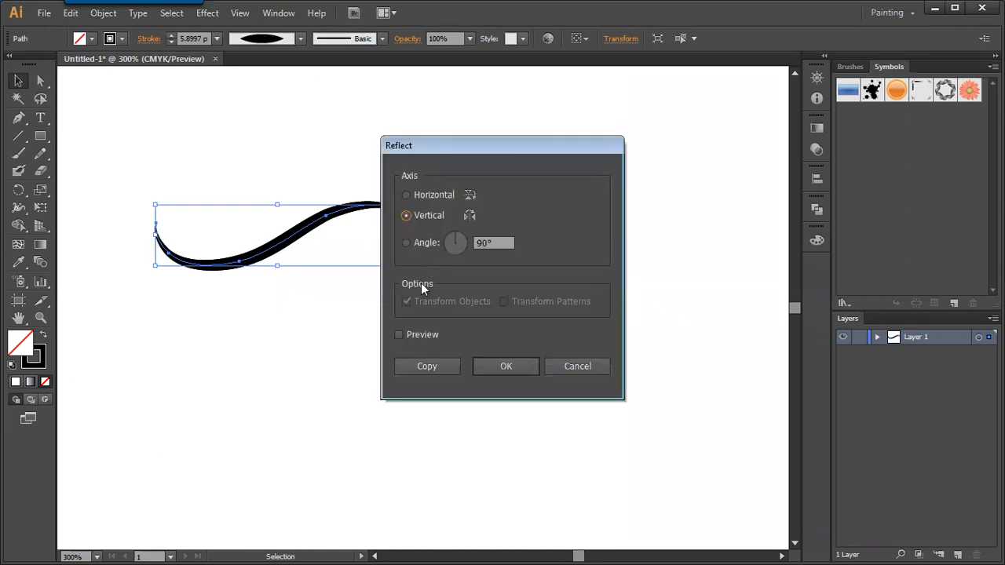
{"action": "left_click", "coordinate": [415, 334]}
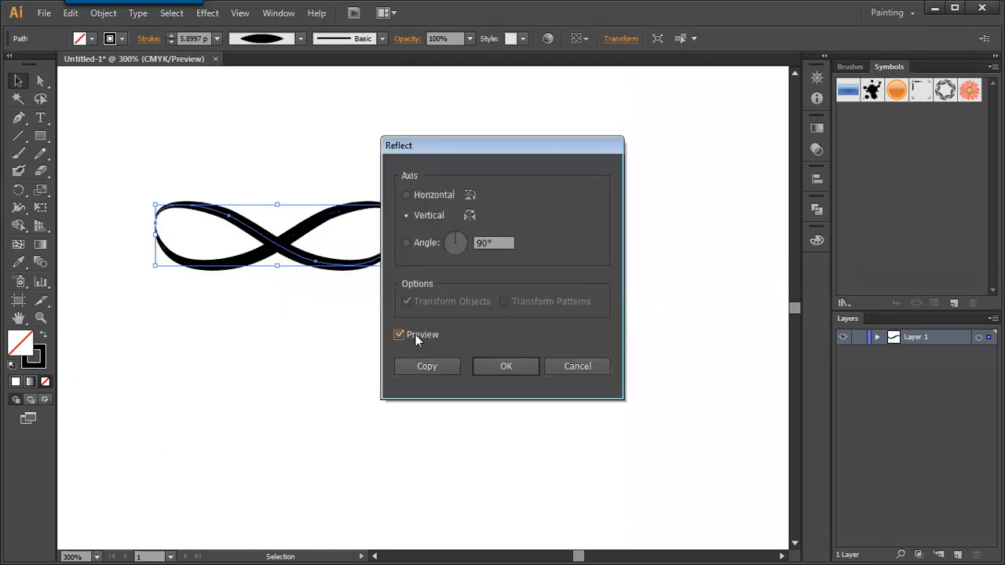
{"action": "left_click", "coordinate": [488, 365]}
{"action": "left_click_drag", "start_coordinate": [333, 262], "coordinate": [547, 278]}
{"action": "left_click", "coordinate": [438, 368]}
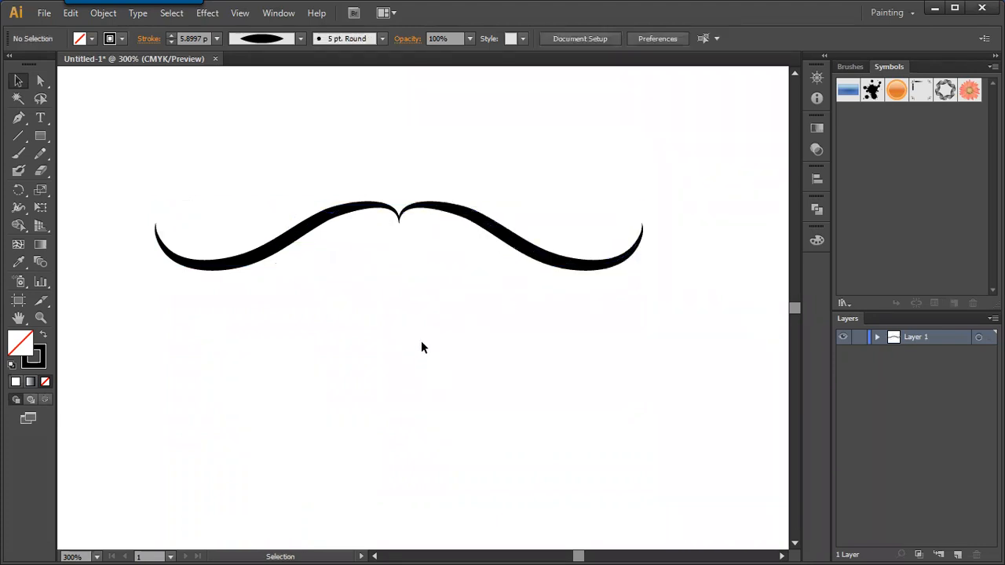
- Scale both mustache halves down proportionally about their centre to a stroke weight of about 1.6 pt
{"action": "left_click_drag", "start_coordinate": [256, 192], "coordinate": [612, 281]}
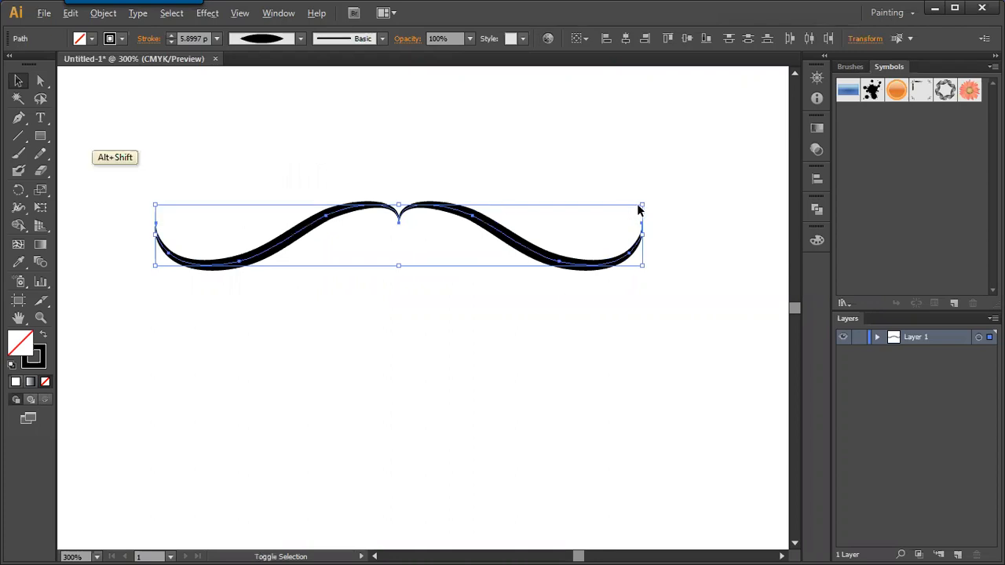
{"action": "left_click_drag", "start_coordinate": [642, 204], "coordinate": [466, 226]}
{"action": "left_click", "coordinate": [514, 288]}
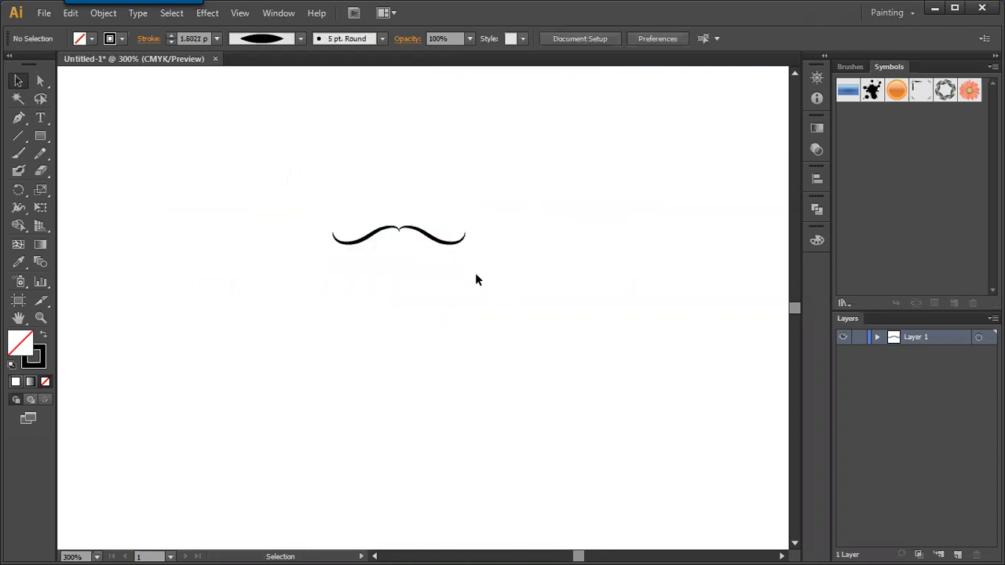
{"action": "key", "text": "ctrl+="}
{"action": "left_click_drag", "start_coordinate": [404, 242], "coordinate": [433, 293]}
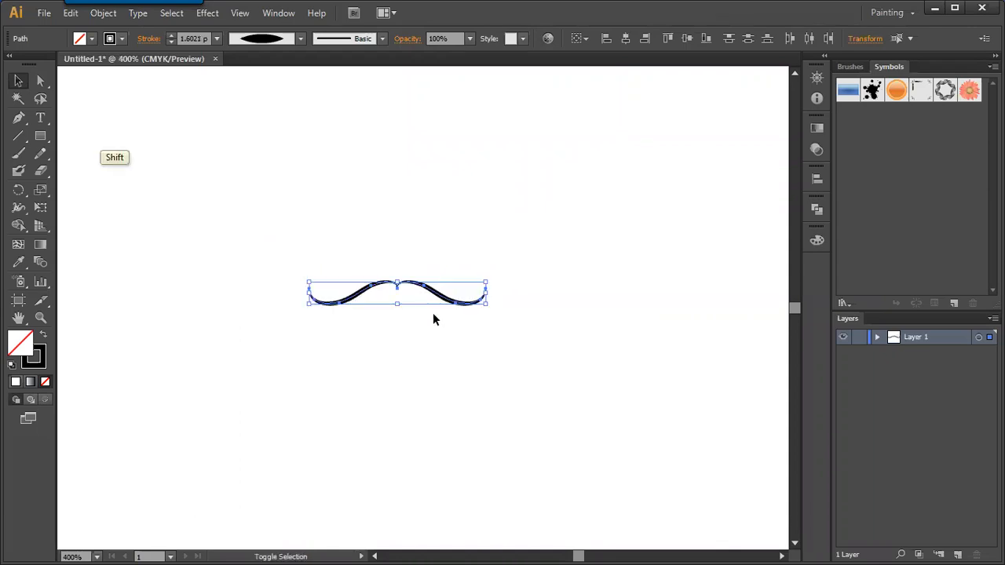
{"action": "left_click", "coordinate": [42, 155]}
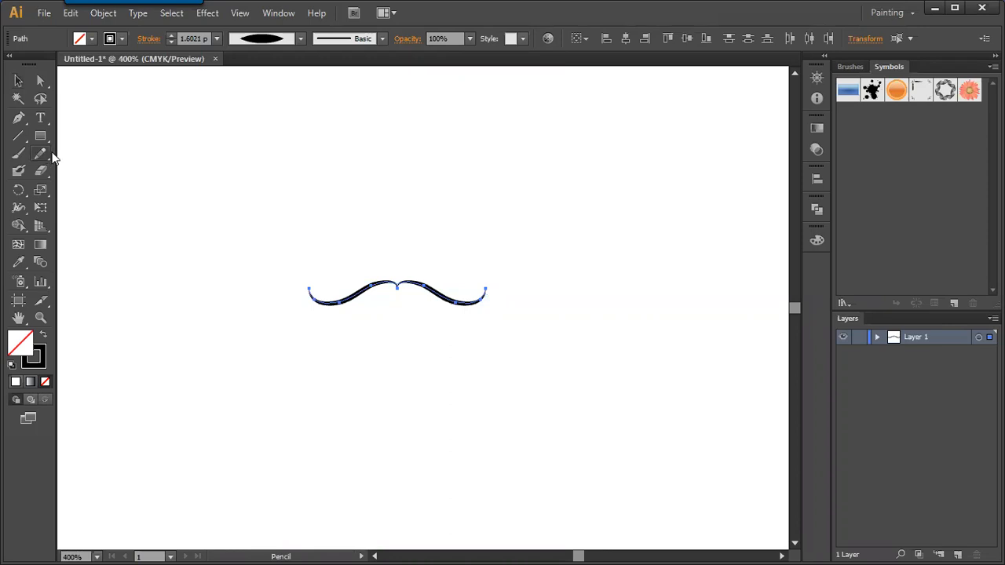
{"action": "mouse_move", "coordinate": [371, 295]}
{"action": "left_mouse_down"}
{"action": "mouse_move", "coordinate": [414, 294]}
{"action": "mouse_move", "coordinate": [395, 302]}
{"action": "mouse_move", "coordinate": [418, 292]}
{"action": "left_mouse_up"}
{"action": "key", "text": "ctrl"}
{"action": "key", "text": "ctrl+z"}
{"action": "key", "text": "ctrl+z"}
- Turn off Edit selected paths in the Pencil tool options
{"action": "key", "text": "Return"}
{"action": "left_click", "coordinate": [406, 323]}
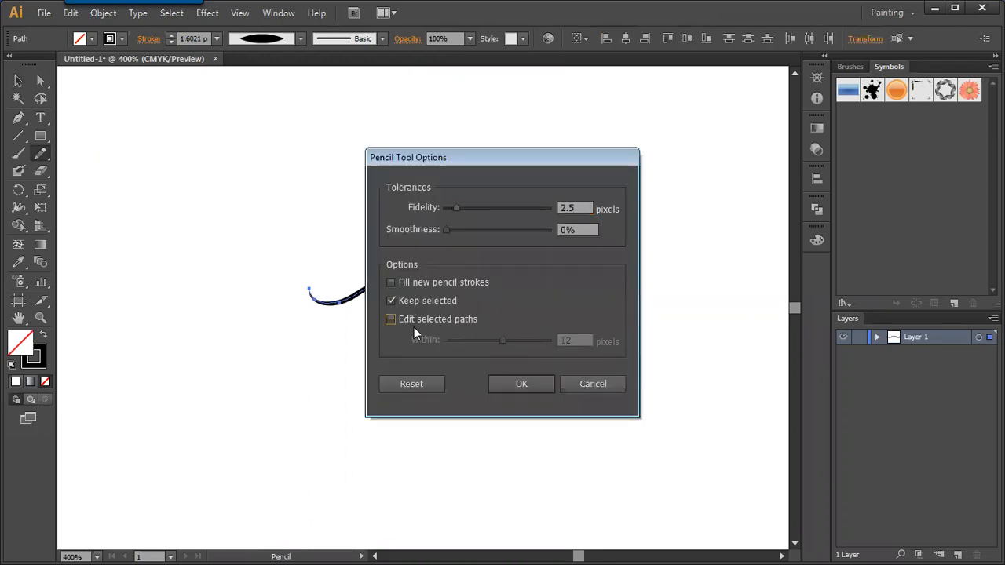
{"action": "key", "text": "Return"}
- Draw a short upward-curving lip line below the mustache's centre and give it the lens-shaped width profile
{"action": "left_click_drag", "start_coordinate": [396, 302], "coordinate": [417, 293]}
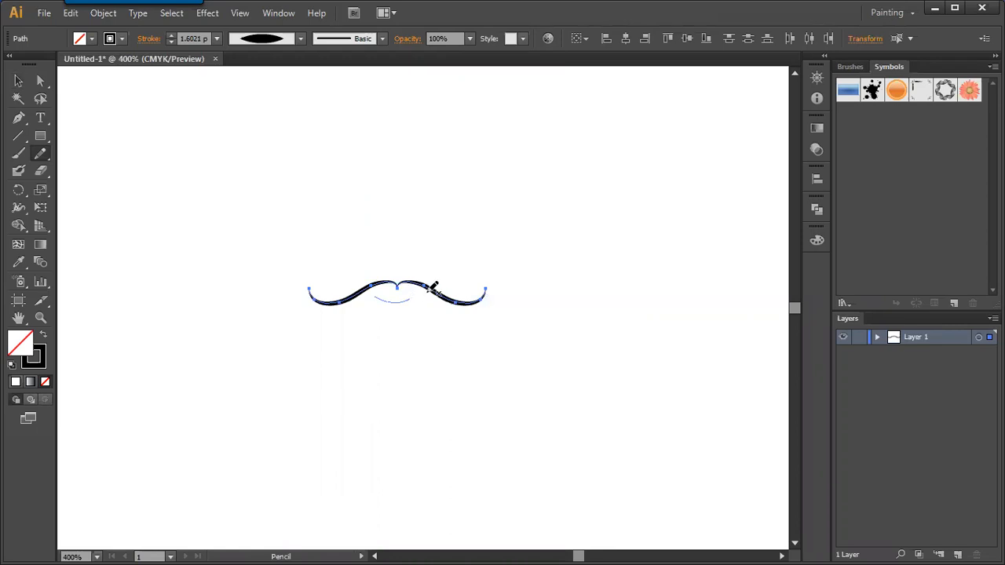
{"action": "key", "text": "v"}
{"action": "left_click", "coordinate": [300, 38]}
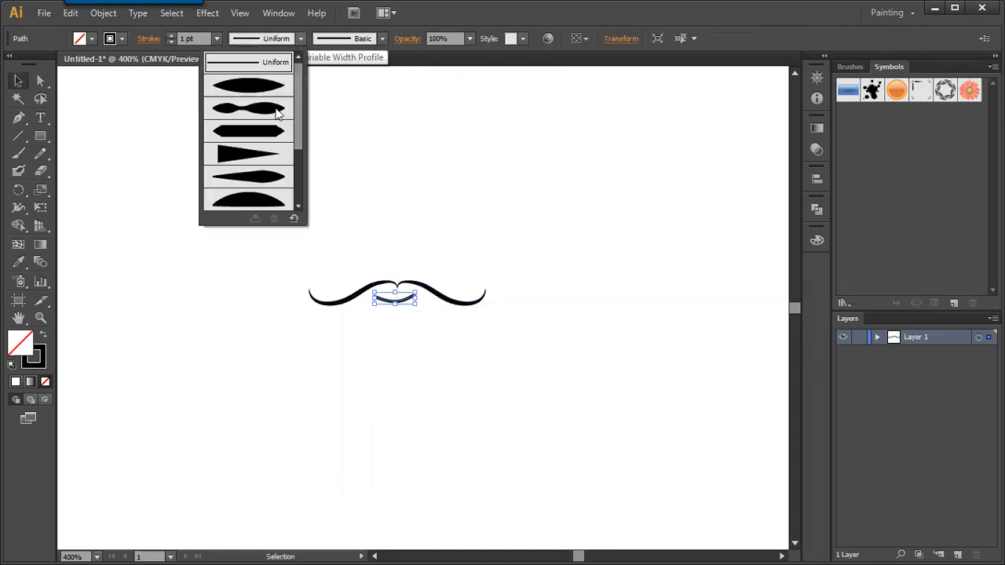
{"action": "left_click", "coordinate": [380, 375]}
- Scale the mustache and lip line down together proportionally about their centre to less than half their size
{"action": "left_click_drag", "start_coordinate": [309, 236], "coordinate": [514, 350]}
{"action": "left_click_drag", "start_coordinate": [487, 305], "coordinate": [466, 333]}
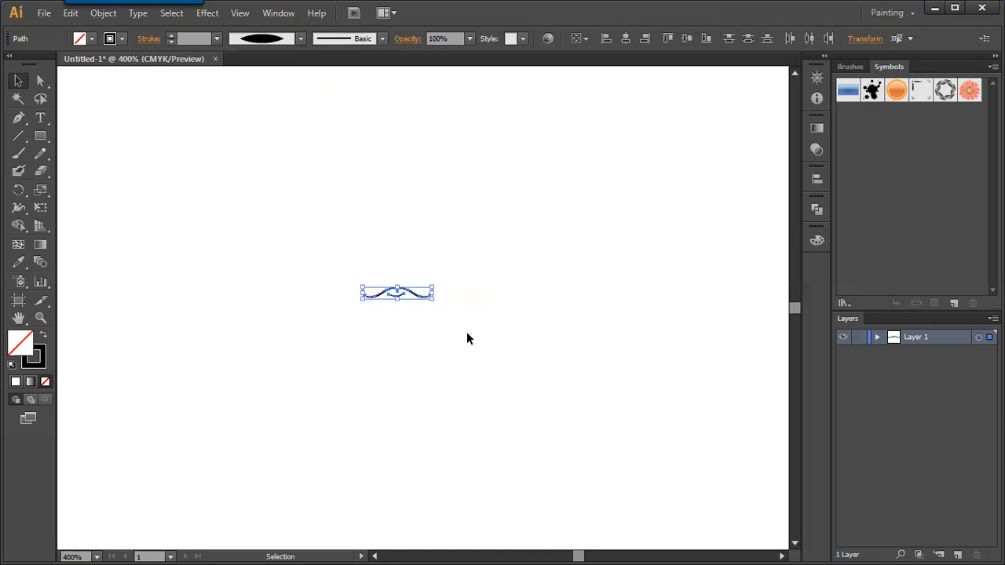
{"action": "left_click", "coordinate": [466, 334]}
{"action": "left_click_drag", "start_coordinate": [348, 256], "coordinate": [460, 331]}
{"action": "left_click", "coordinate": [439, 351]}
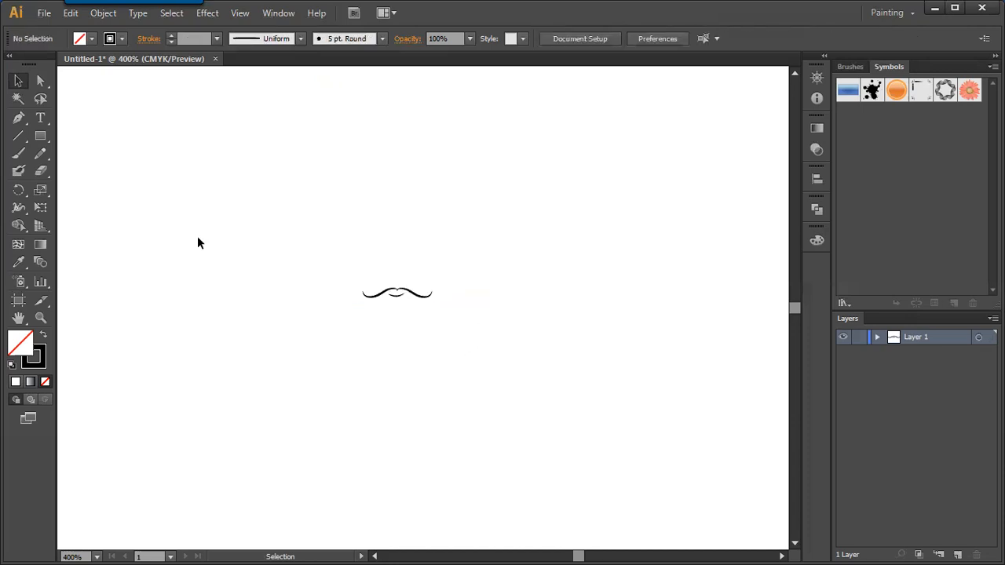
- Copy the lip line above the mustache's left half as a closed eye and widen it
{"action": "left_click_drag", "start_coordinate": [398, 295], "coordinate": [376, 265]}
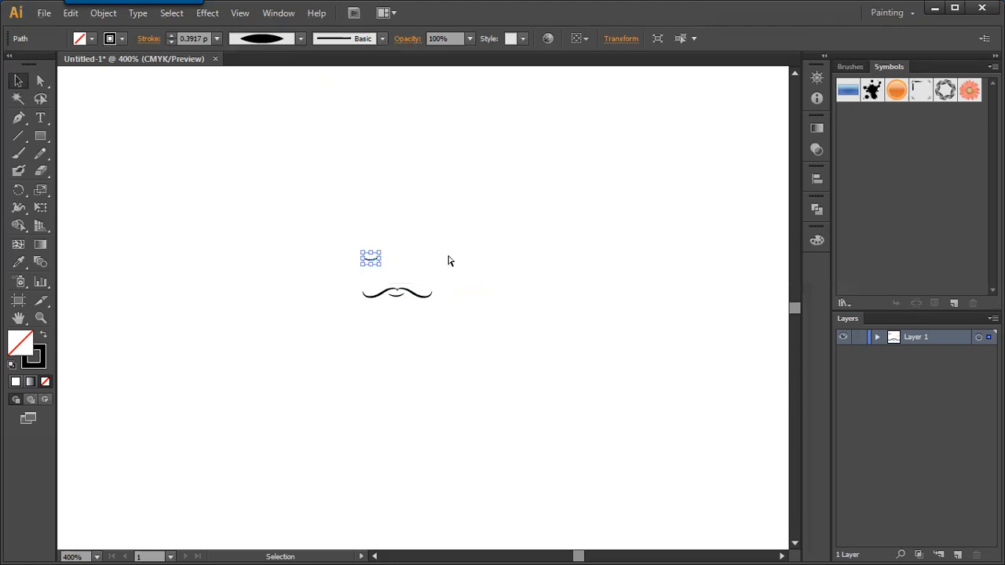
{"action": "key", "text": "ctrl+plus"}
{"action": "key", "text": "alt"}
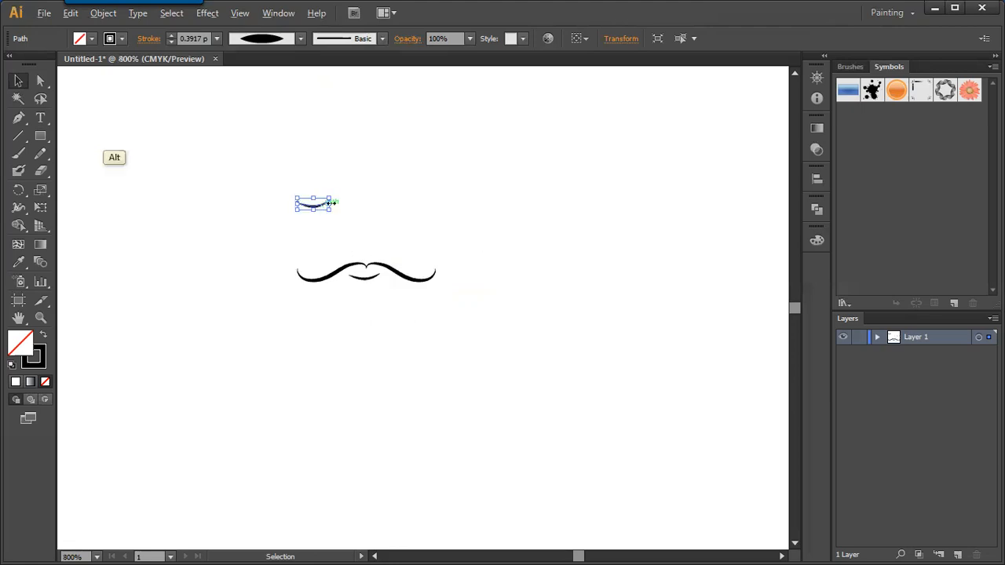
{"action": "left_click", "coordinate": [356, 219]}
- Duplicate the closed eye horizontally above the mustache's right half and adjust its position
{"action": "left_click_drag", "start_coordinate": [326, 211], "coordinate": [421, 210]}
{"action": "left_click", "coordinate": [358, 230]}
{"action": "left_click_drag", "start_coordinate": [467, 235], "coordinate": [467, 235], "text": "alt+shift"}
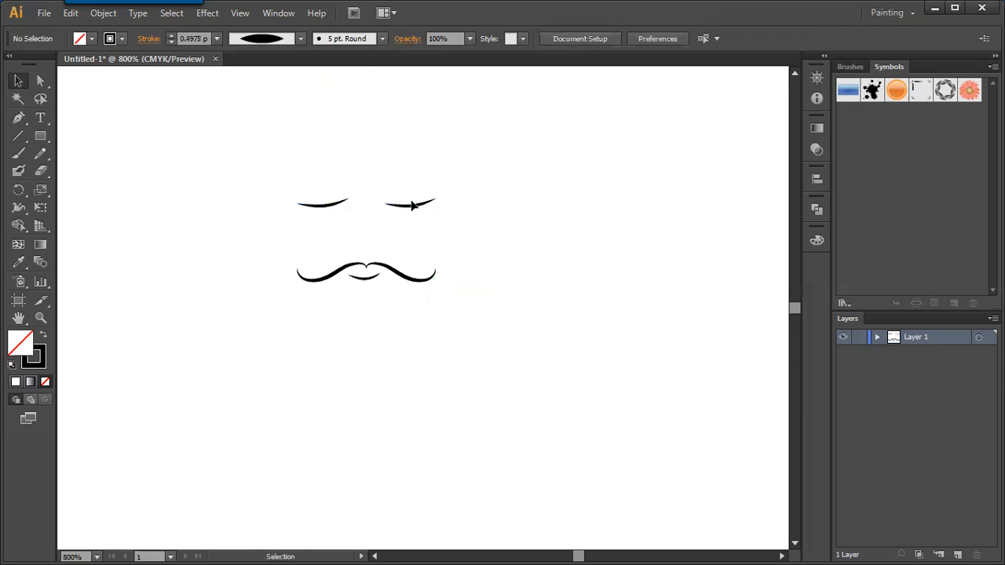
{"action": "left_click_drag", "start_coordinate": [414, 206], "coordinate": [412, 206]}
{"action": "left_click_drag", "start_coordinate": [454, 274], "coordinate": [453, 275]}
- Scale the eyes, mustache and lip line down slightly together about their centre
{"action": "left_click", "coordinate": [162, 202]}
{"action": "left_click_drag", "start_coordinate": [300, 171], "coordinate": [434, 279]}
{"action": "left_click_drag", "start_coordinate": [434, 279], "coordinate": [422, 276], "text": "alt+shift"}
{"action": "left_click", "coordinate": [419, 242]}
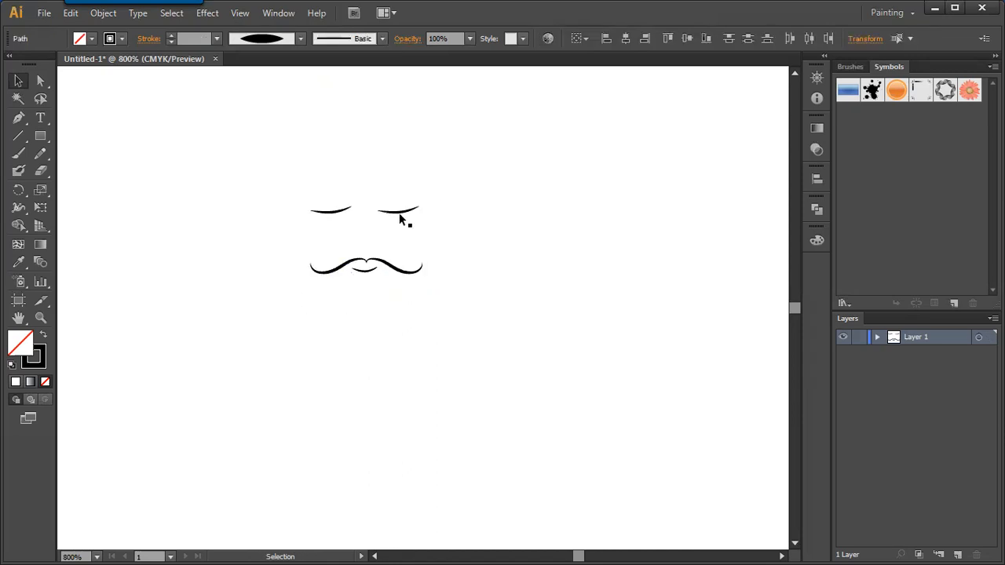
{"action": "left_click", "coordinate": [261, 222]}
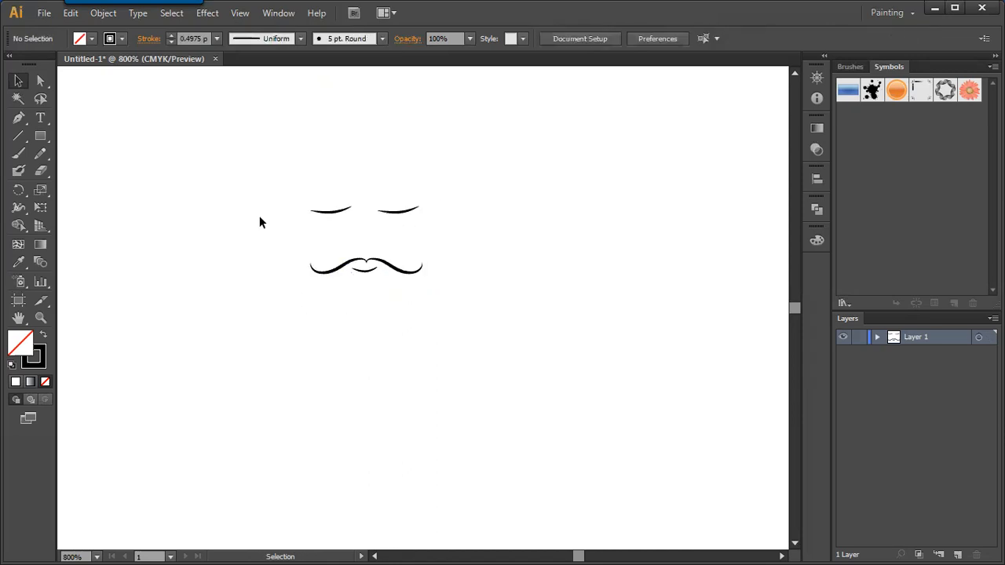
- Draw the cheeks, jaw and temple lines around the eyes and mustache with the Pencil tool
{"action": "left_click", "coordinate": [43, 154]}
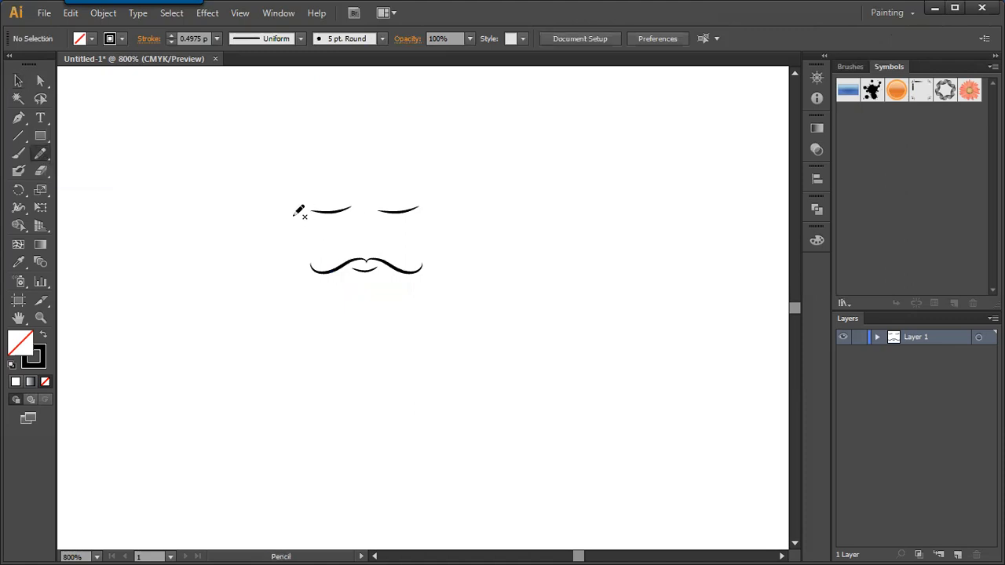
{"action": "mouse_move", "coordinate": [297, 209]}
{"action": "left_mouse_down"}
{"action": "mouse_move", "coordinate": [349, 305]}
{"action": "mouse_move", "coordinate": [375, 307]}
{"action": "mouse_move", "coordinate": [432, 228]}
{"action": "left_mouse_up"}
{"action": "left_click_drag", "start_coordinate": [313, 184], "coordinate": [292, 209]}
- Draw a long curved hat brim with a short crossing stroke above the eyes, and a nearly horizontal line below the chin
{"action": "left_click_drag", "start_coordinate": [432, 174], "coordinate": [226, 213]}
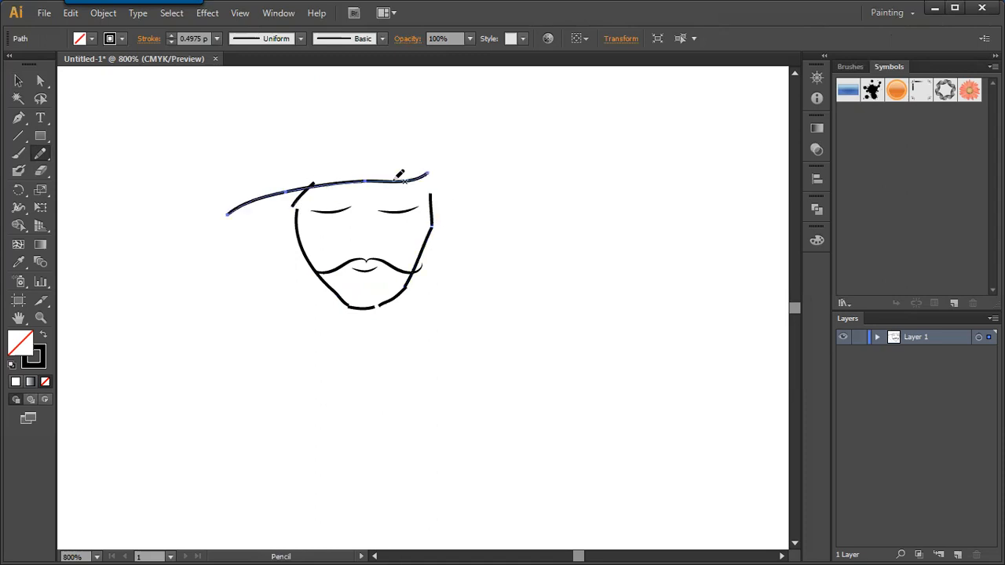
{"action": "left_click_drag", "start_coordinate": [441, 198], "coordinate": [391, 177]}
{"action": "left_click_drag", "start_coordinate": [322, 325], "coordinate": [430, 322]}
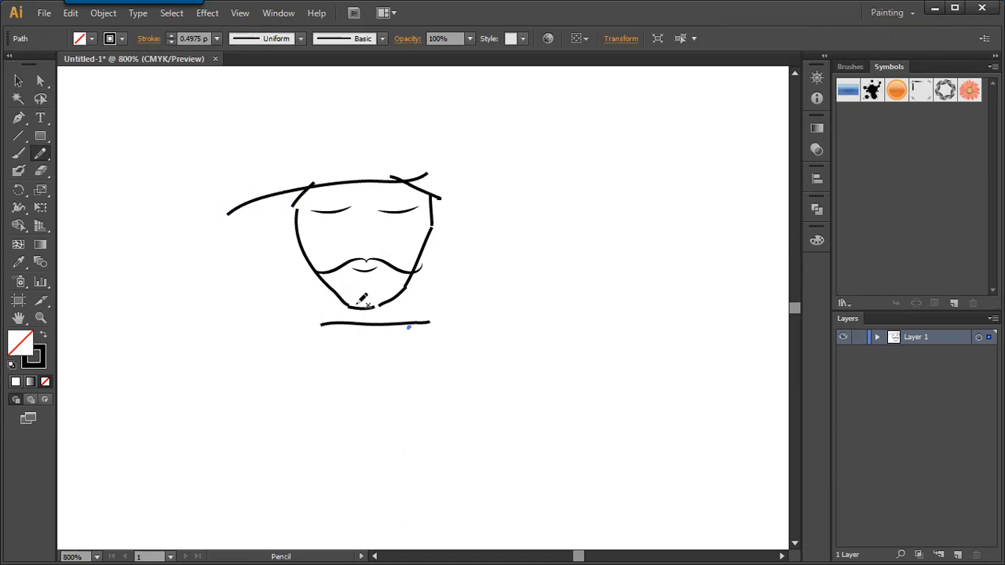
- Apply the lens-shaped tapered variable width profile to all strokes of the face drawing
{"action": "left_click", "coordinate": [19, 81]}
{"action": "left_click_drag", "start_coordinate": [287, 154], "coordinate": [272, 209]}
{"action": "left_click_drag", "start_coordinate": [463, 383], "coordinate": [262, 137]}
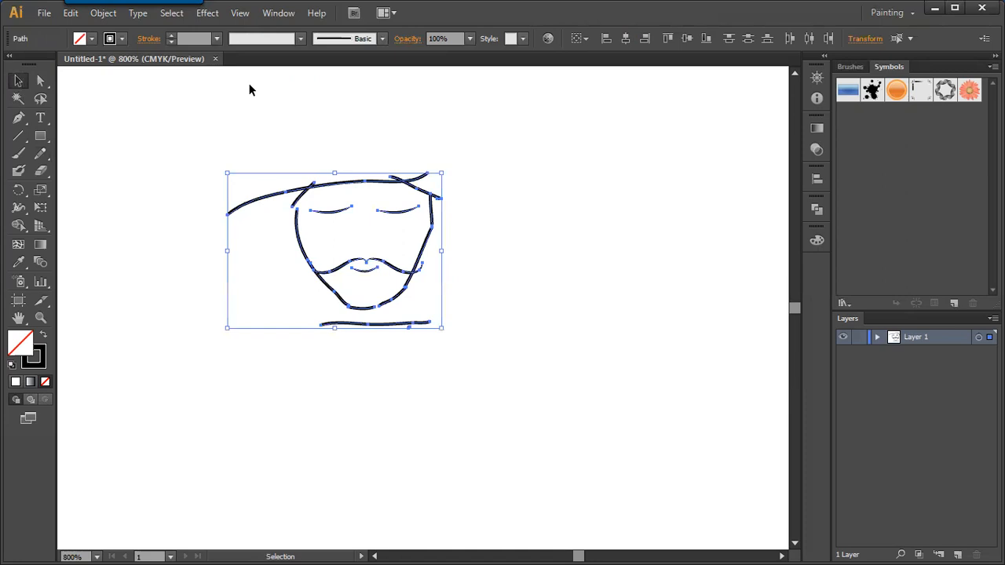
{"action": "left_click", "coordinate": [267, 100]}
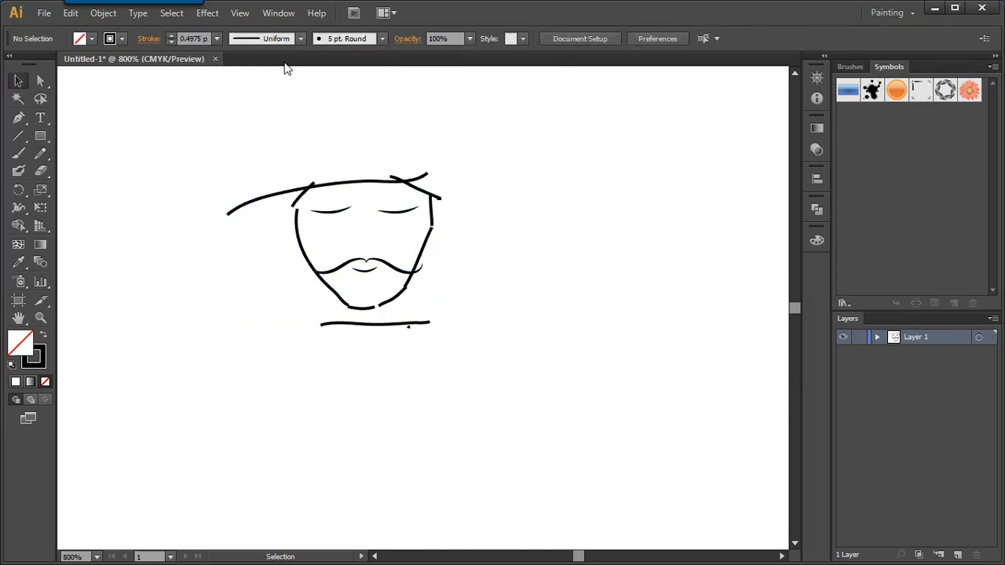
{"action": "key", "text": "ctrl+a"}
{"action": "left_click", "coordinate": [291, 37]}
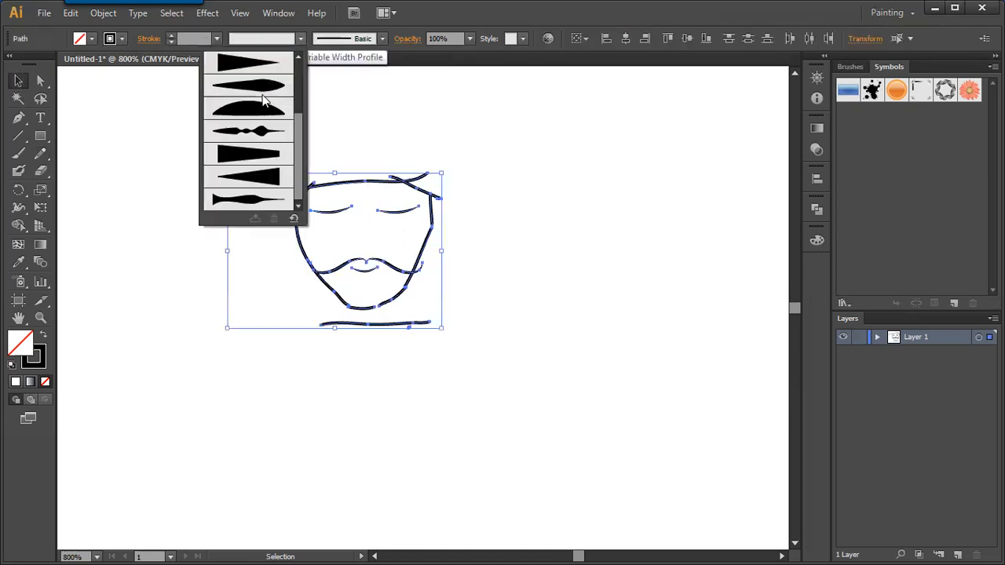
{"action": "scroll", "coordinate": [299, 128], "scroll_direction": "up", "scroll_amount": 3}
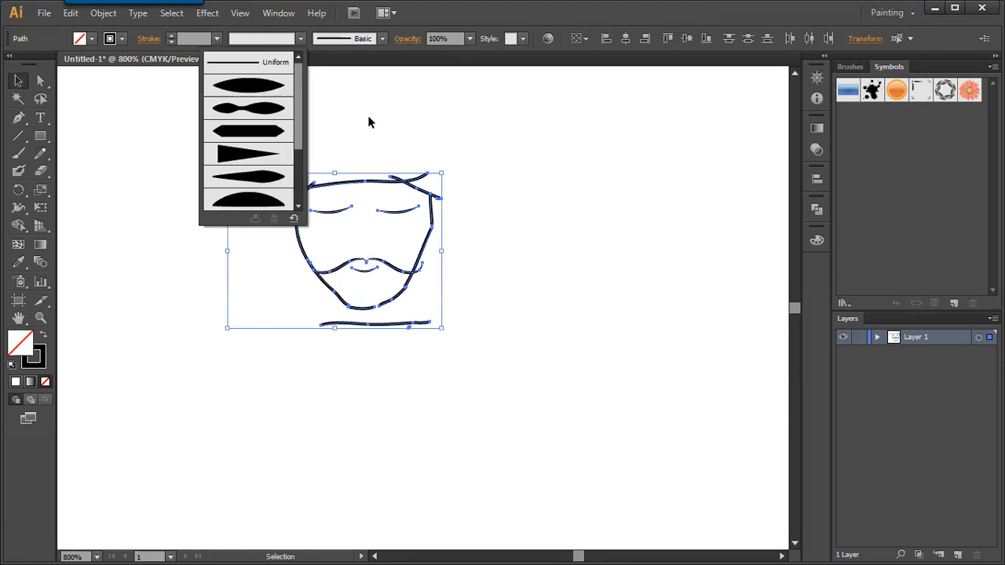
{"action": "left_click", "coordinate": [495, 224]}
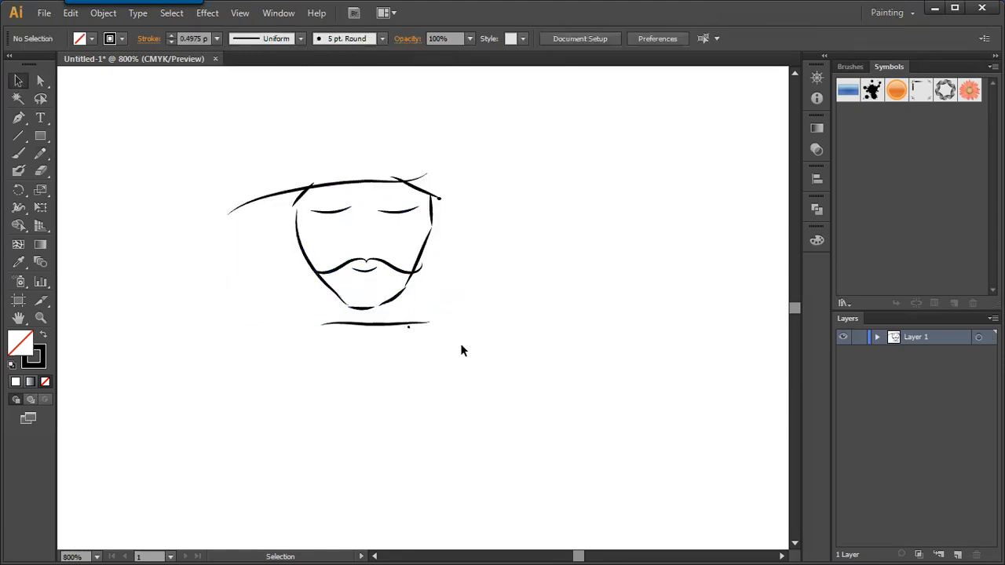
- Scale the whole face drawing down slightly and delete all of its strokes from the artboard
{"action": "left_click_drag", "start_coordinate": [462, 348], "coordinate": [211, 173]}
{"action": "key", "text": "alt+shift"}
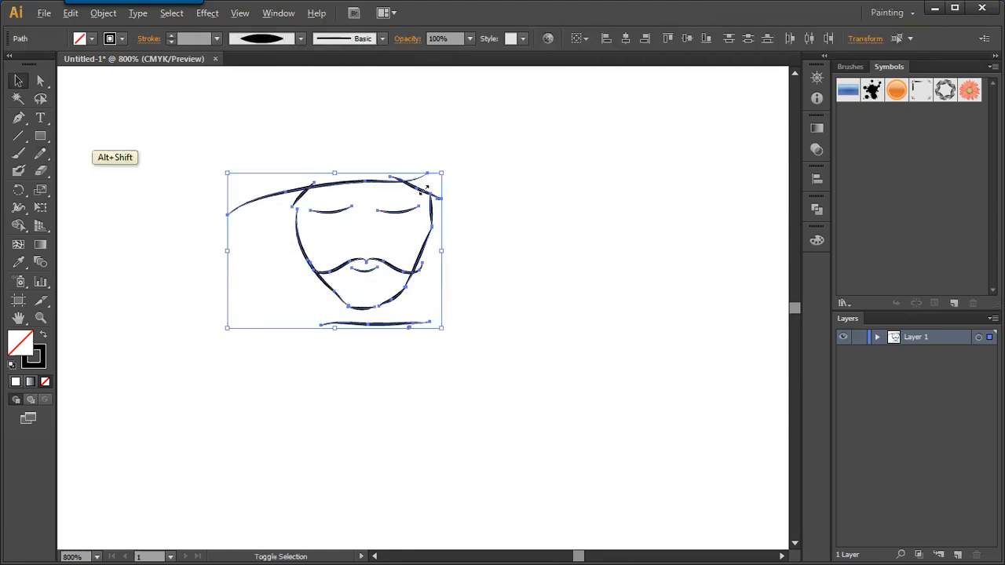
{"action": "left_click_drag", "start_coordinate": [421, 188], "coordinate": [404, 198]}
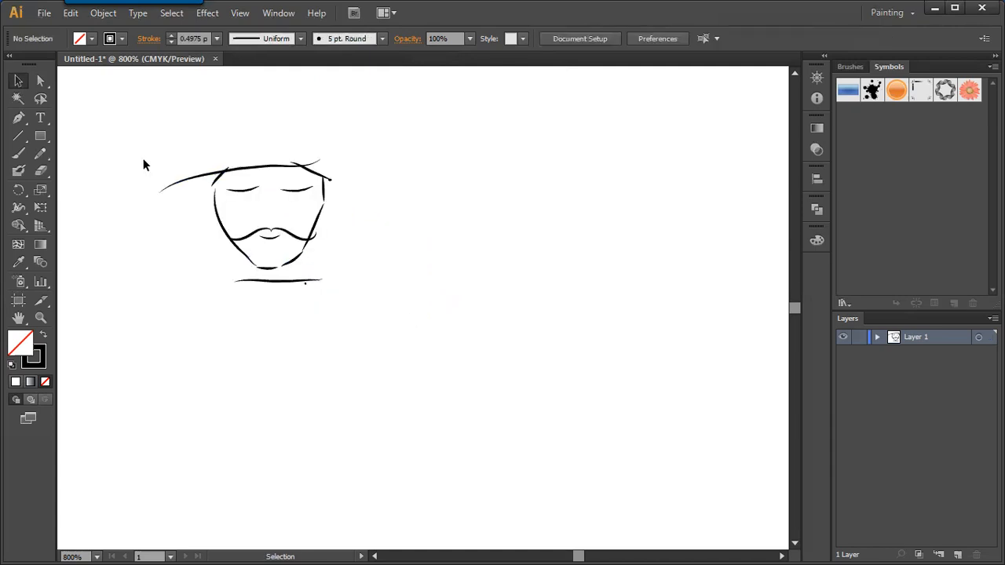
{"action": "left_click_drag", "start_coordinate": [143, 164], "coordinate": [372, 204]}
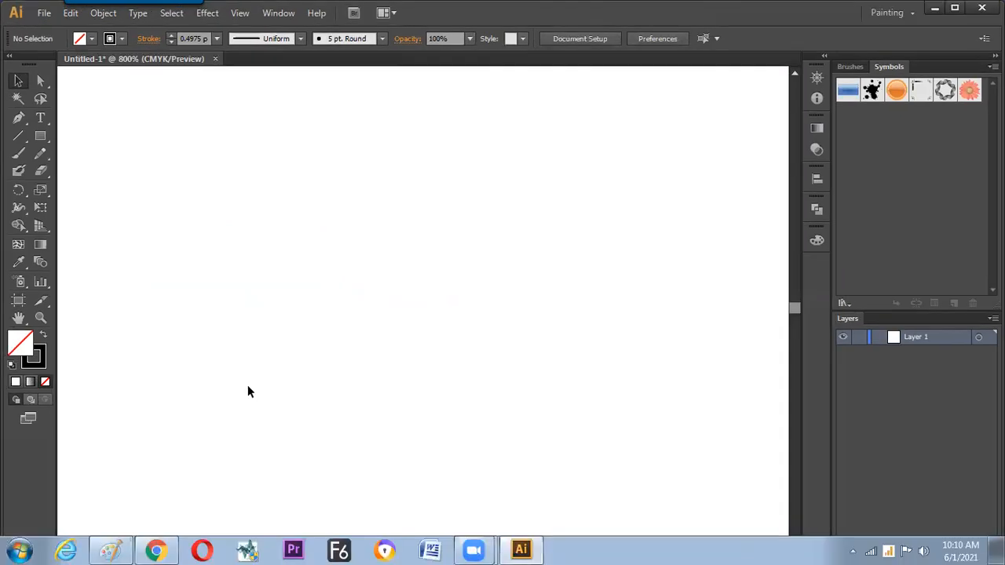
- Switch to Chrome and search Google in a new tab for images of "sharukh khan"
{"action": "key", "text": "alt+Tab"}
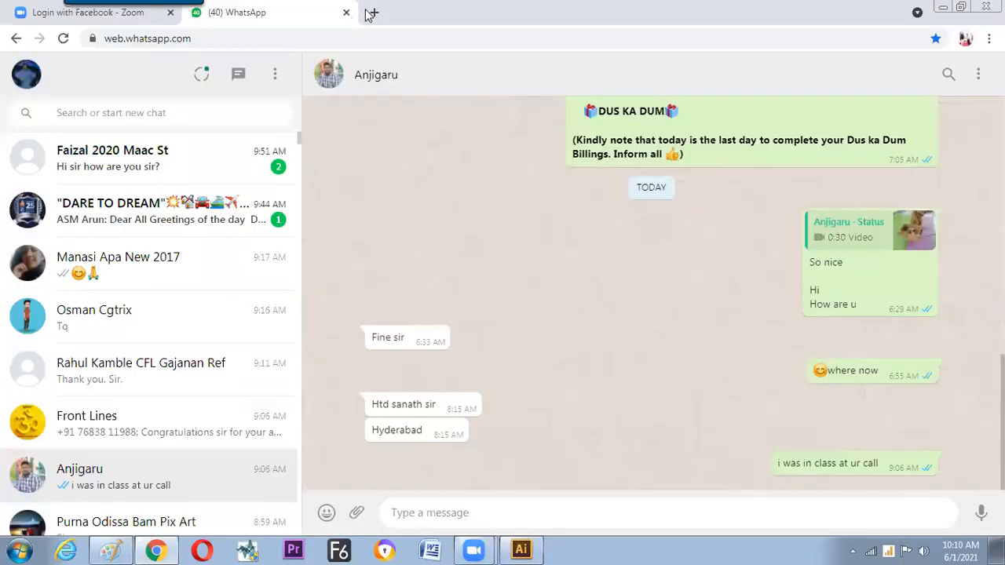
{"action": "left_click", "coordinate": [367, 22]}
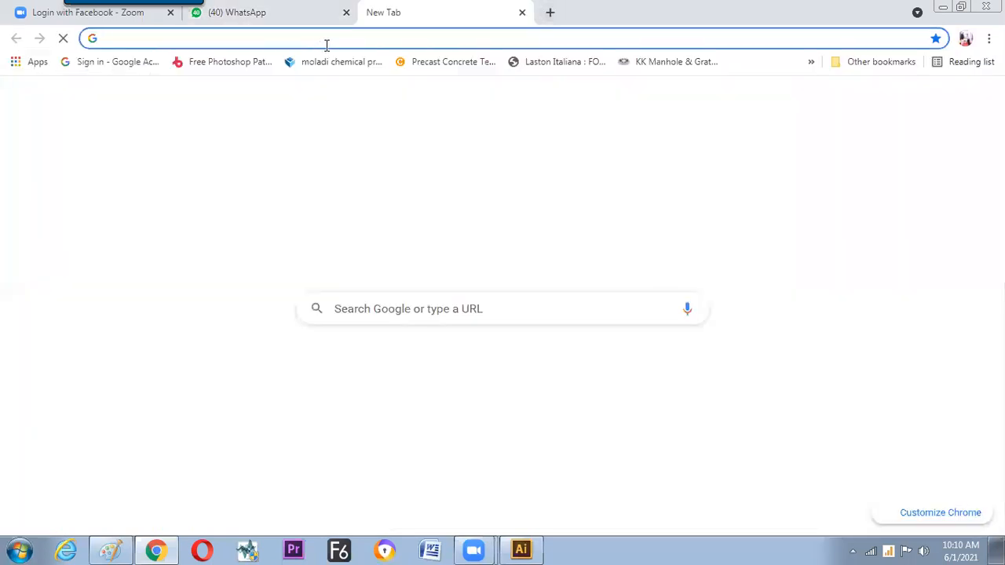
{"action": "left_click", "coordinate": [327, 45]}
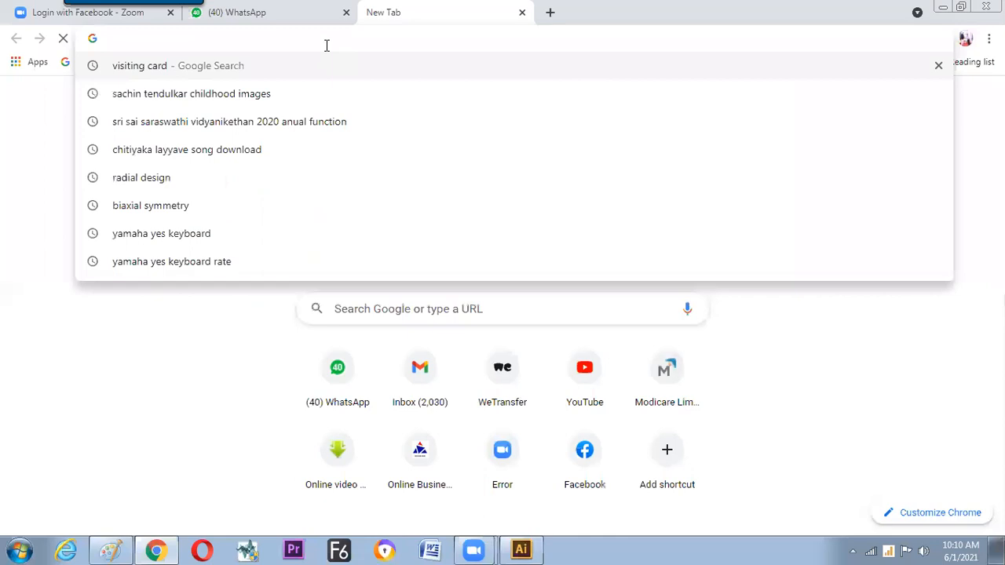
{"action": "type", "text": "sharukh khan"}
{"action": "key", "text": "Return"}
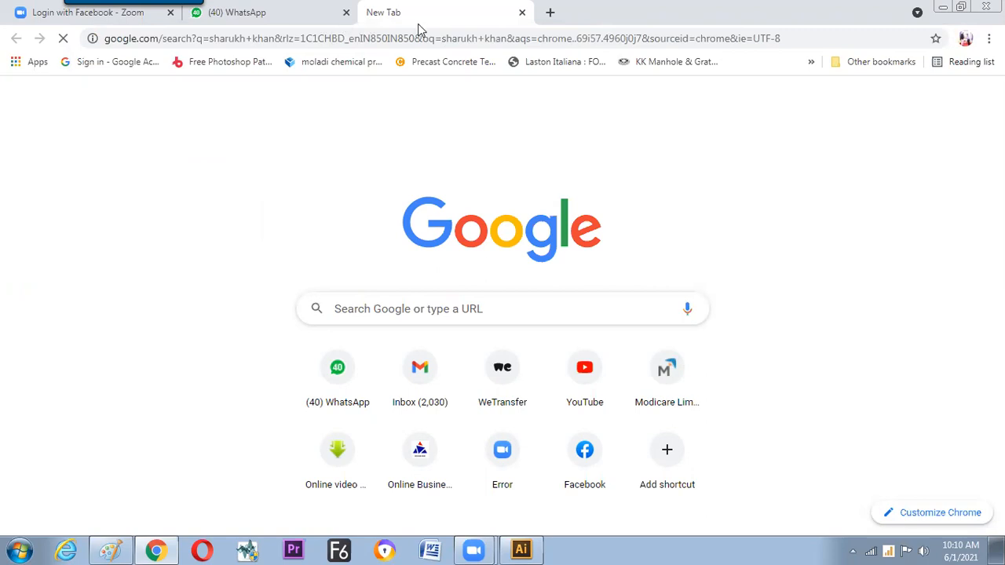
{"action": "left_click", "coordinate": [388, 305]}
{"action": "type", "text": "sharu"}
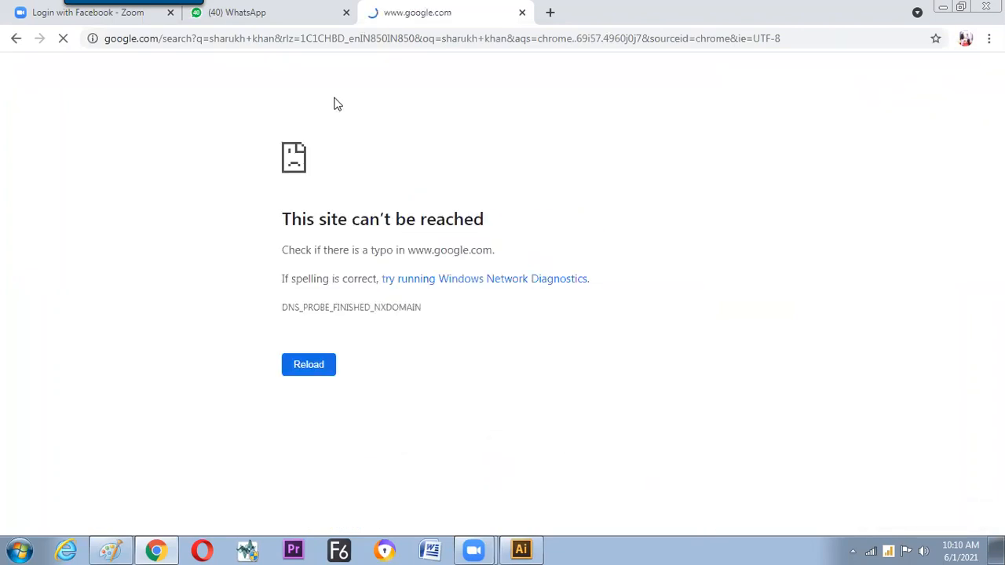
{"action": "left_click", "coordinate": [376, 47]}
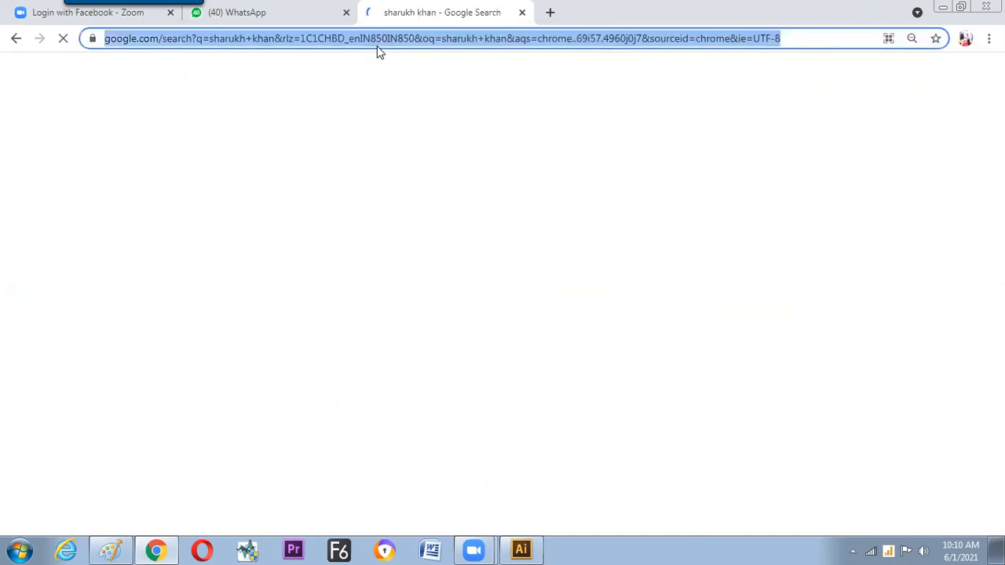
{"action": "type", "text": "sharu"}
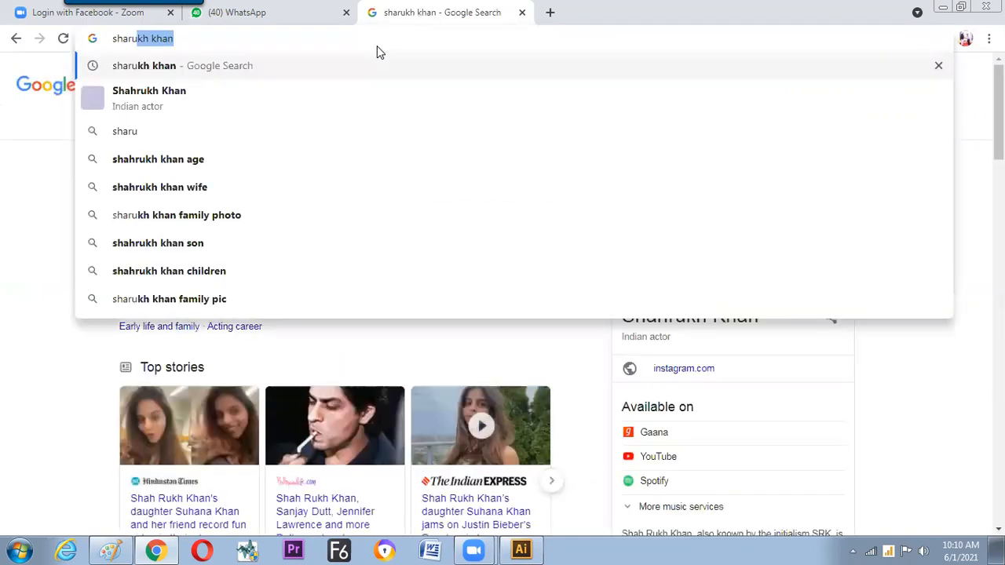
{"action": "key", "text": "Return"}
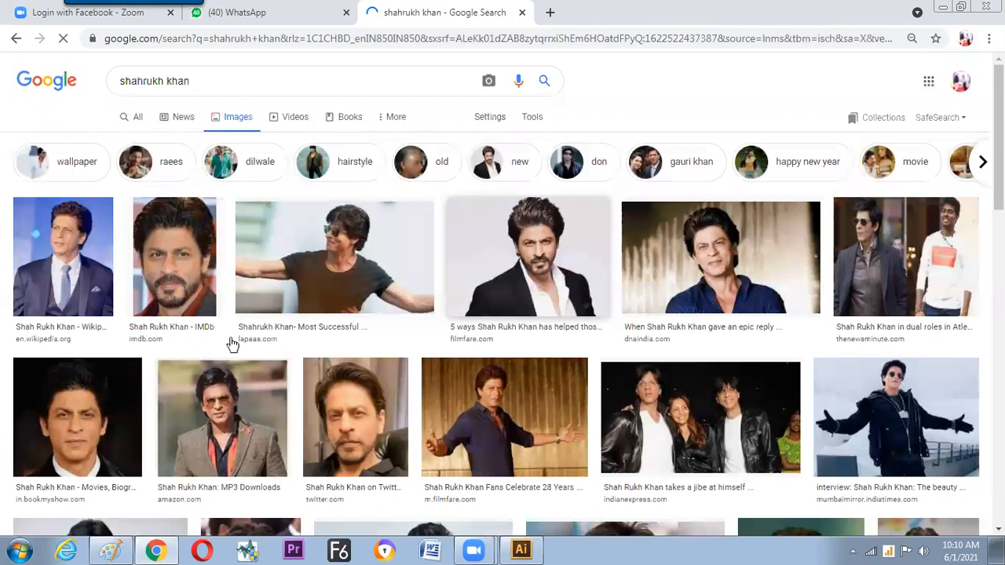
- Open the Filmfare portrait in a black suit and white shirt from the image results and copy it
{"action": "left_click", "coordinate": [570, 231]}
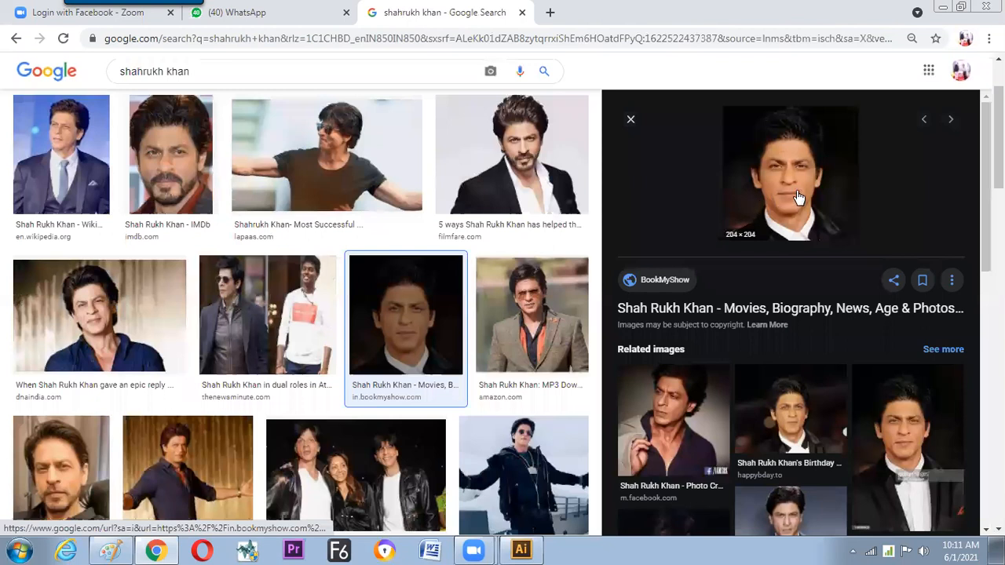
{"action": "right_click", "coordinate": [784, 181]}
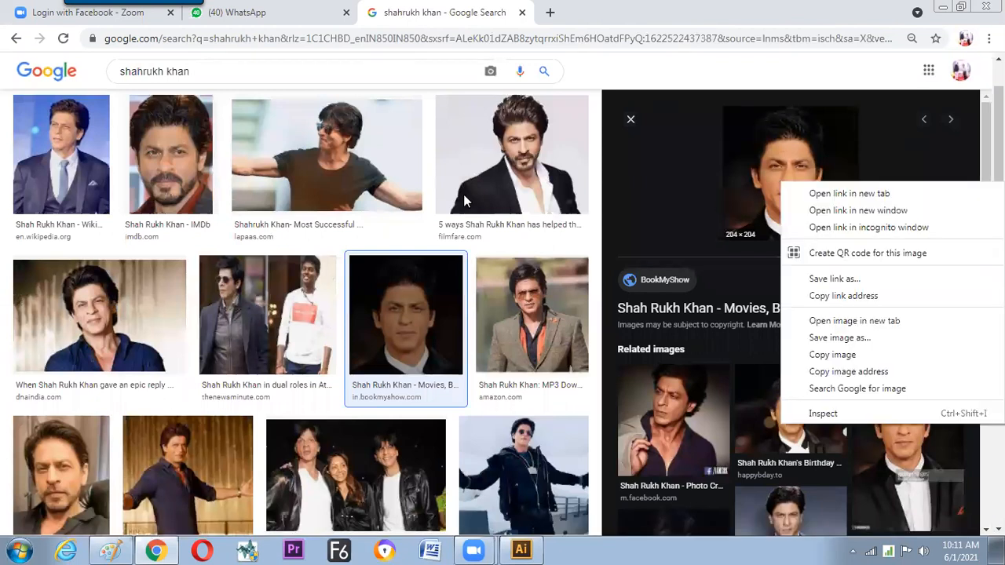
{"action": "left_click", "coordinate": [685, 186]}
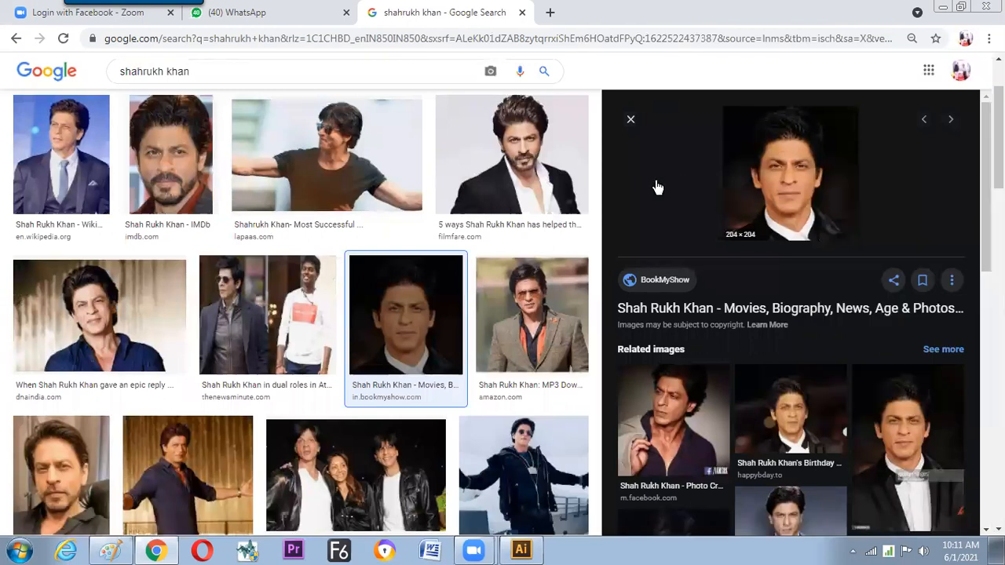
{"action": "left_click", "coordinate": [530, 145]}
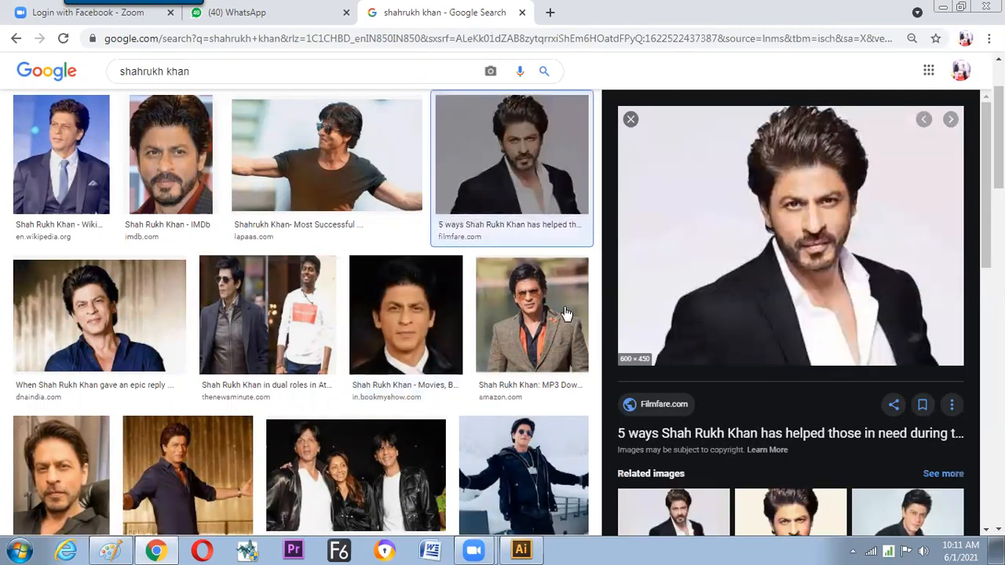
- Switch to Illustrator, paste the copied portrait and move it fully onto the artboard
{"action": "key", "text": "alt+Tab"}
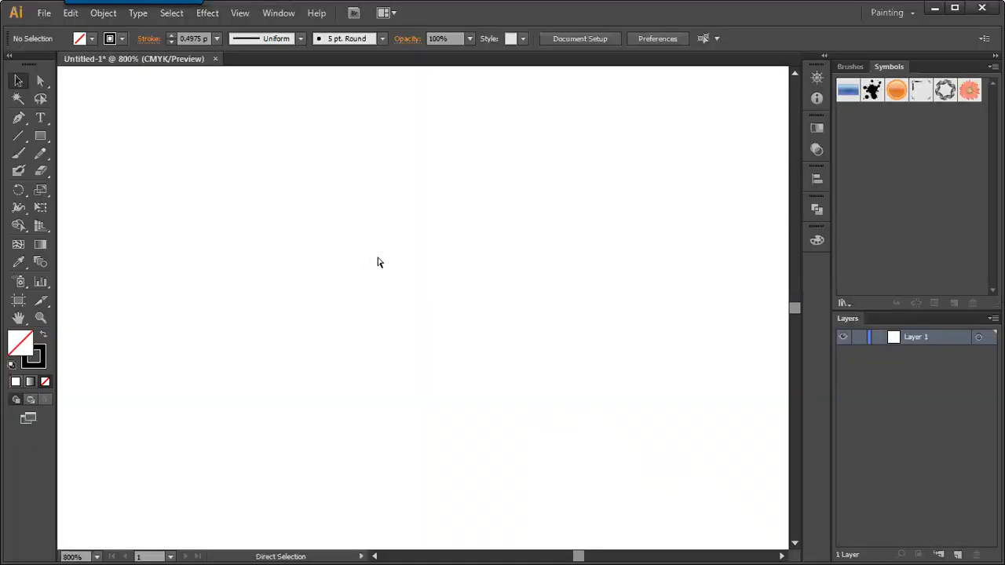
{"action": "key", "text": "ctrl+v"}
{"action": "key", "text": "ctrl+minus"}
{"action": "key", "text": "ctrl+minus"}
{"action": "key", "text": "ctrl+minus"}
{"action": "key", "text": "ctrl+minus"}
{"action": "key", "text": "ctrl+minus"}
{"action": "key", "text": "ctrl+minus"}
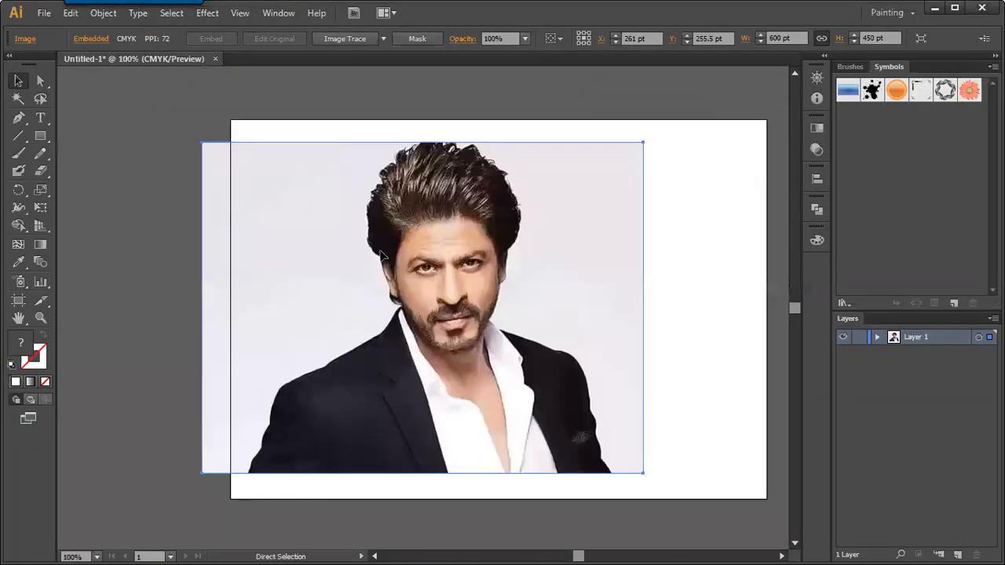
{"action": "left_click_drag", "start_coordinate": [383, 255], "coordinate": [465, 260]}
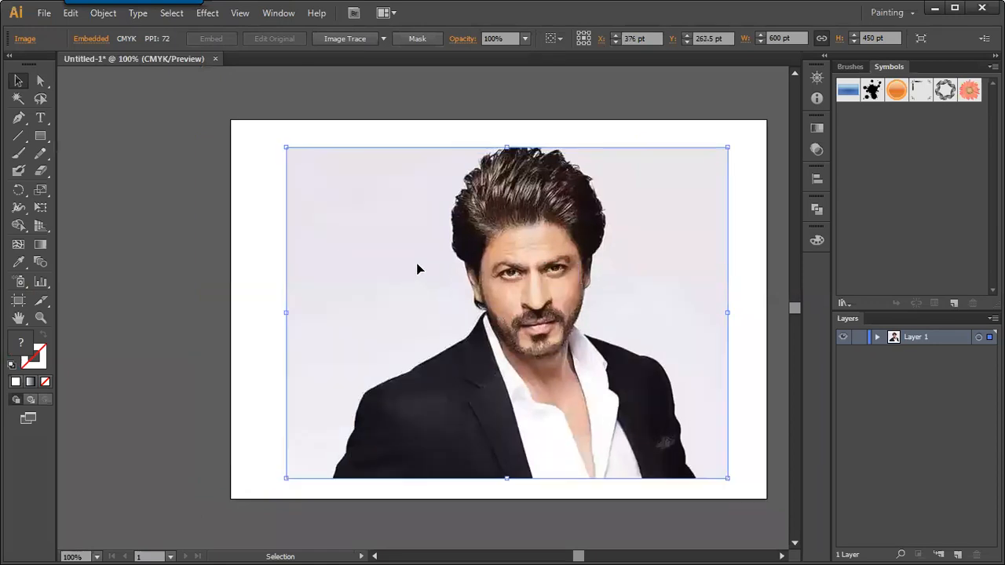
{"action": "key", "text": "ctrl"}
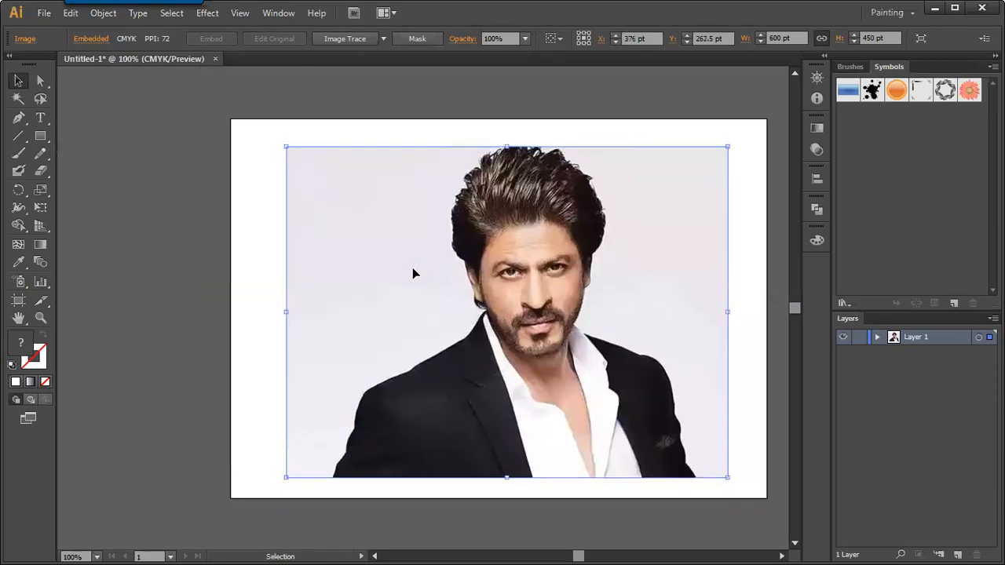
{"action": "key", "text": "space"}
{"action": "left_click_drag", "start_coordinate": [399, 255], "coordinate": [373, 242]}
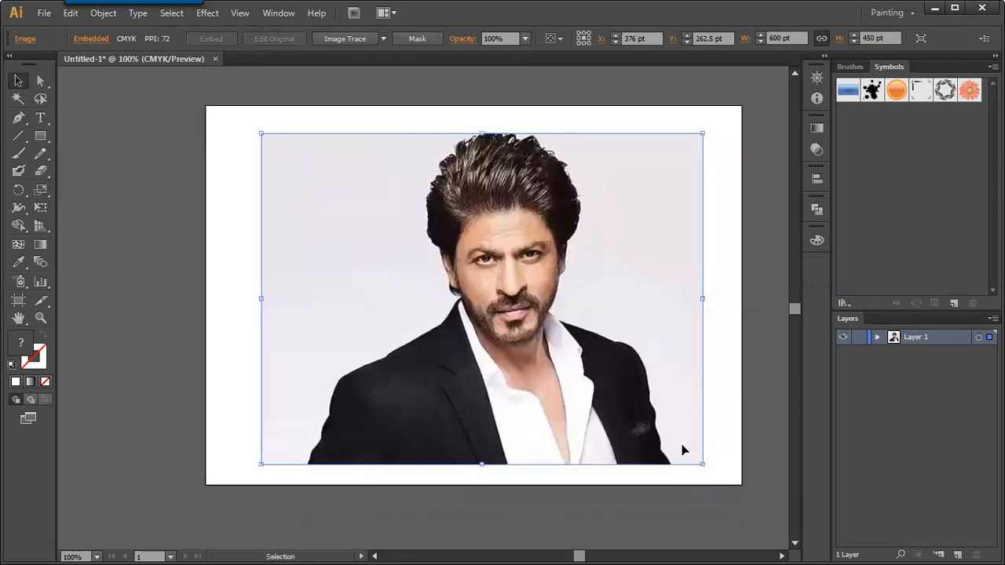
- Scale the portrait down to about 296 x 222 pt in the artboard's upper-left corner and place a duplicate level beside it
{"action": "left_click_drag", "start_coordinate": [683, 449], "coordinate": [499, 314]}
{"action": "left_click_drag", "start_coordinate": [421, 298], "coordinate": [311, 248]}
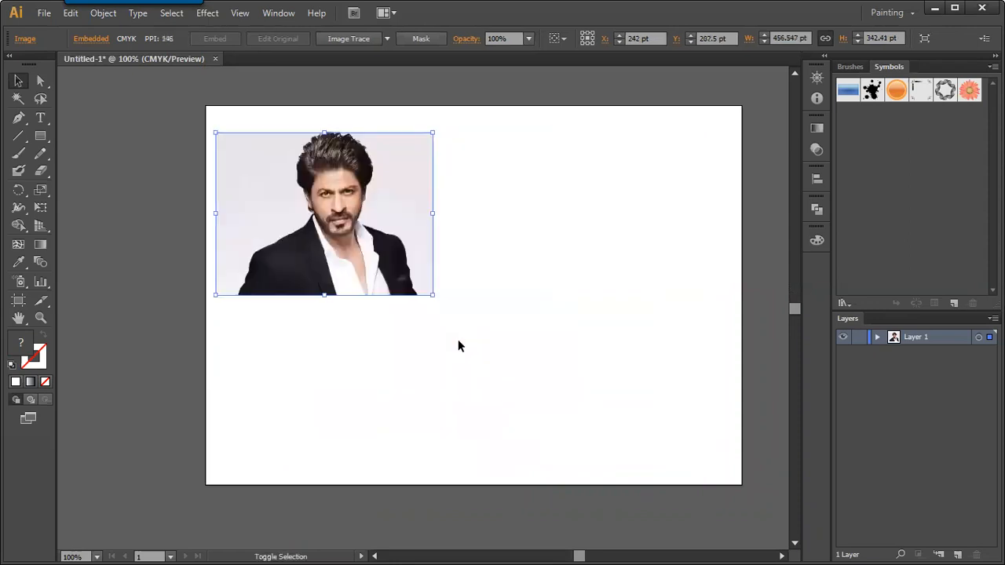
{"action": "left_click_drag", "start_coordinate": [338, 237], "coordinate": [568, 283]}
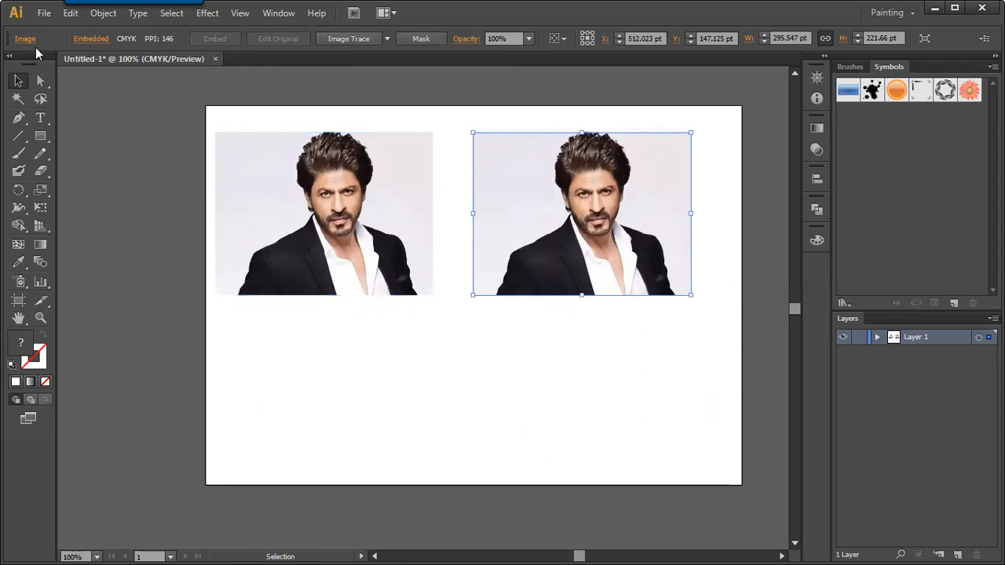
- Image Trace the duplicate portrait in black and white with the threshold lowered to 98
{"action": "left_click", "coordinate": [362, 39]}
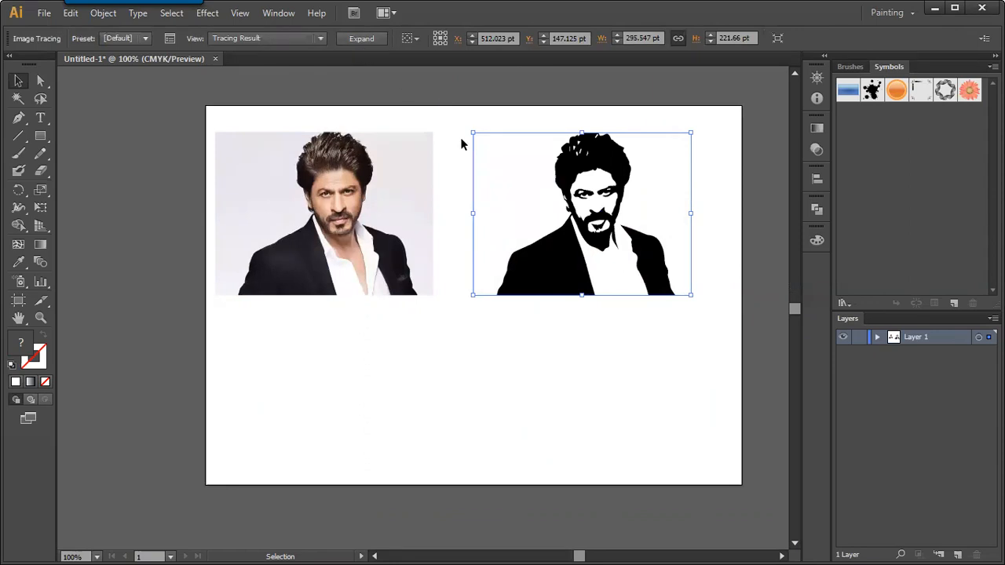
{"action": "left_click", "coordinate": [168, 41]}
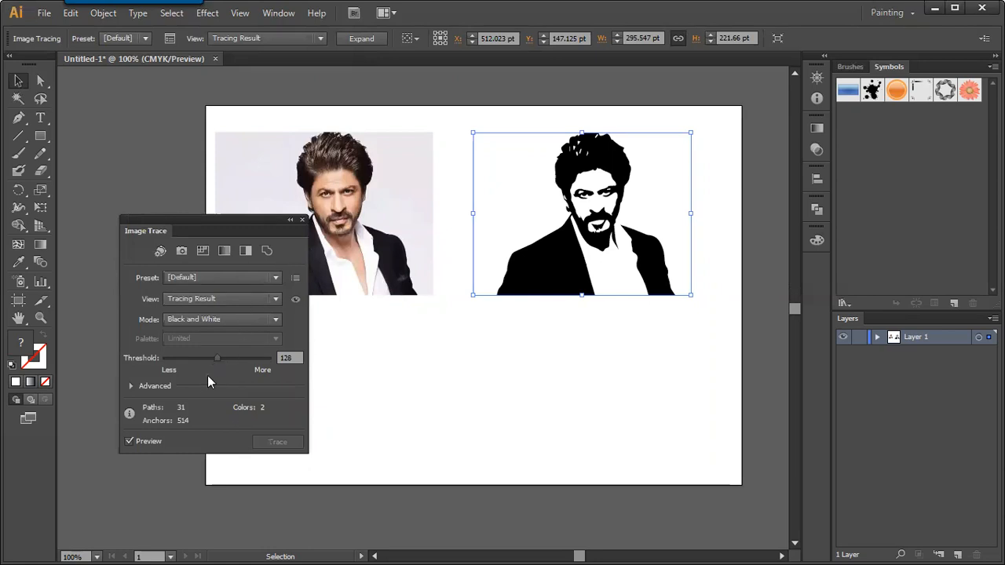
{"action": "mouse_move", "coordinate": [217, 357]}
{"action": "left_mouse_down"}
{"action": "mouse_move", "coordinate": [233, 360]}
{"action": "mouse_move", "coordinate": [203, 359]}
{"action": "left_mouse_up"}
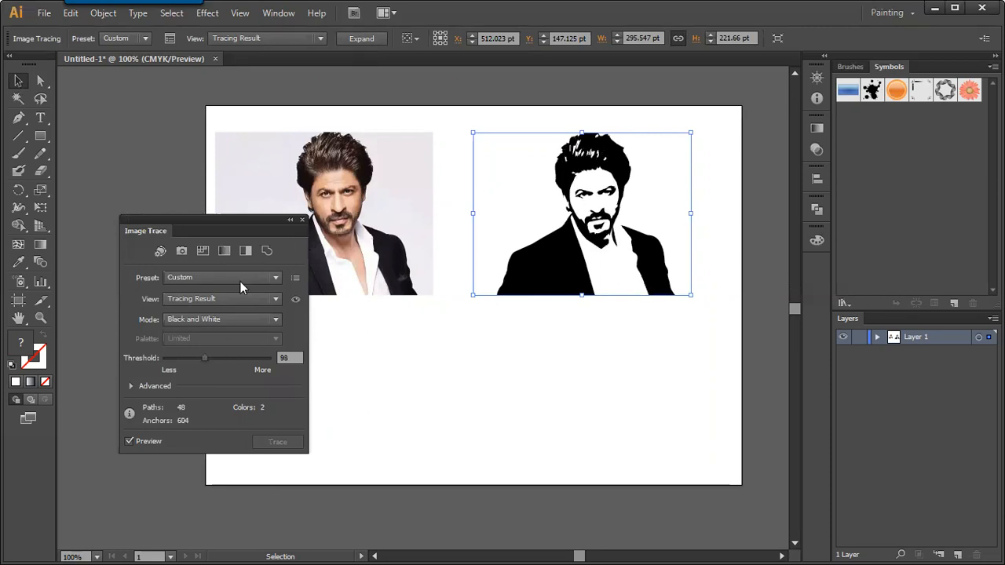
{"action": "mouse_move", "coordinate": [261, 218]}
{"action": "left_mouse_down"}
{"action": "mouse_move", "coordinate": [265, 175]}
{"action": "mouse_move", "coordinate": [276, 176]}
{"action": "left_mouse_up"}
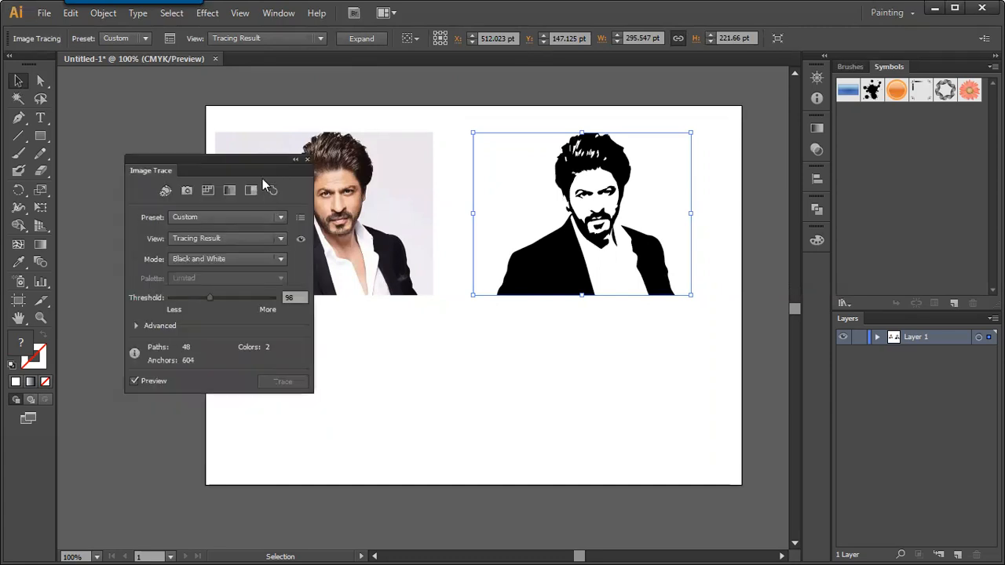
{"action": "left_click_drag", "start_coordinate": [266, 160], "coordinate": [223, 154]}
{"action": "left_click", "coordinate": [265, 154]}
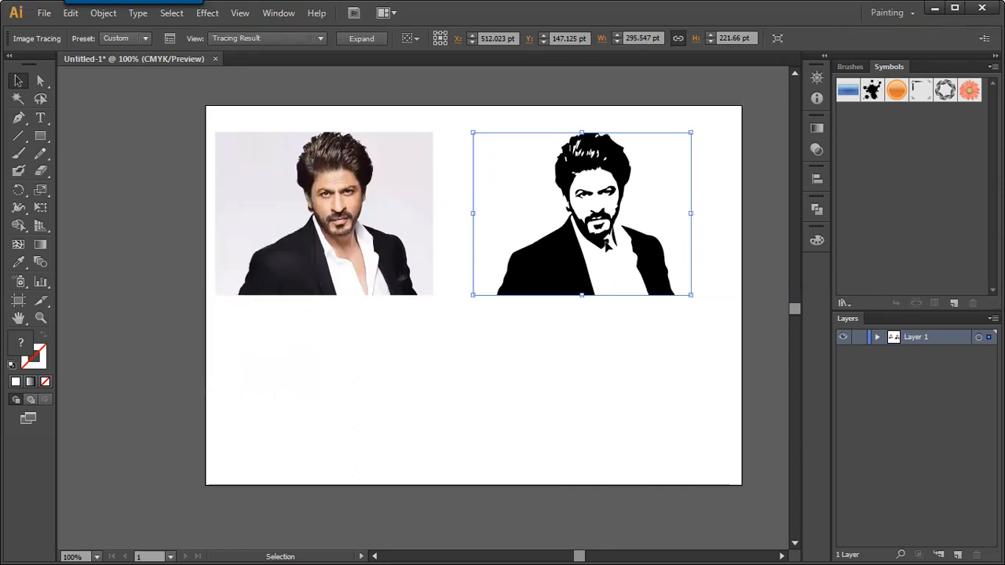
- Duplicate the traced portrait directly below itself and apply the 16 Colors tracing preset to the copy
{"action": "left_click_drag", "start_coordinate": [541, 217], "coordinate": [540, 399]}
{"action": "left_click", "coordinate": [170, 40]}
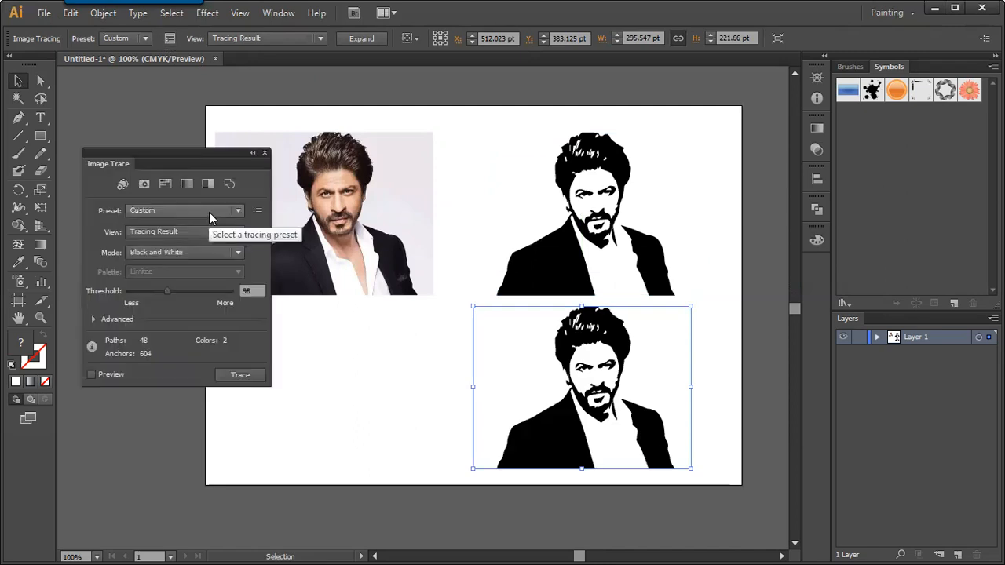
{"action": "left_click", "coordinate": [215, 219]}
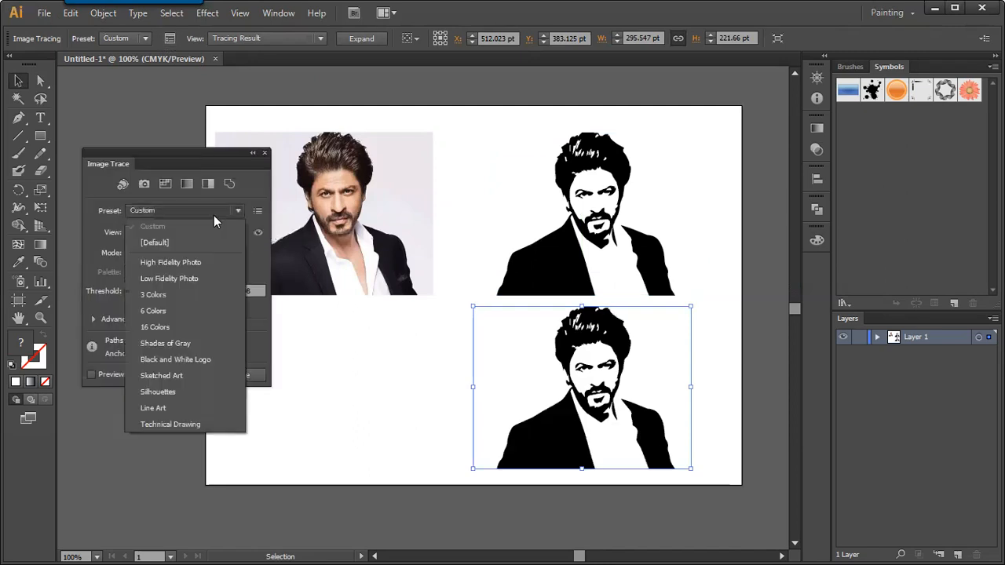
{"action": "left_click", "coordinate": [173, 328]}
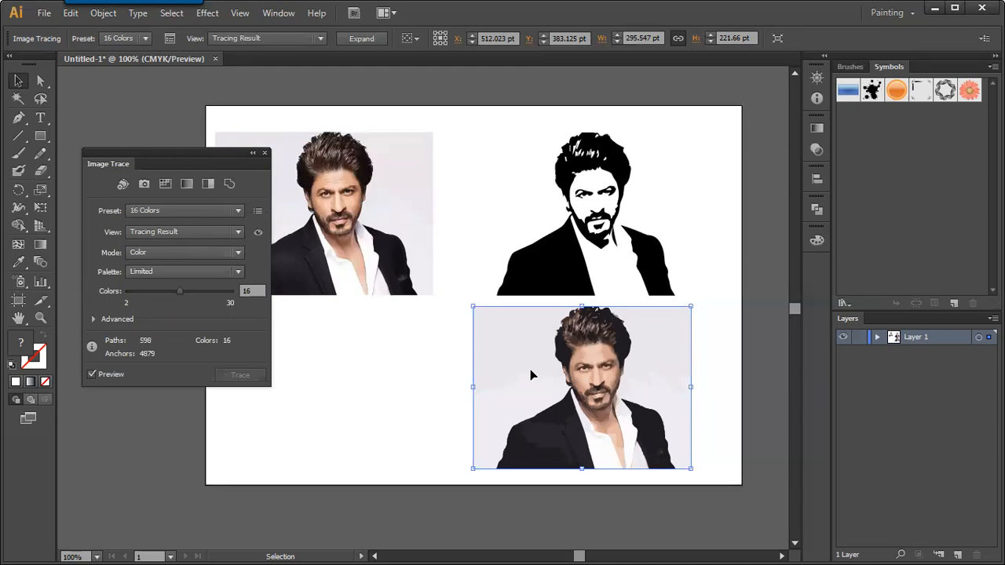
- Duplicate the 16-colour portrait below the original photo and apply the Line Art tracing preset to the copy
{"action": "mouse_move", "coordinate": [542, 375]}
{"action": "left_mouse_down"}
{"action": "mouse_move", "coordinate": [283, 394]}
{"action": "mouse_move", "coordinate": [359, 320]}
{"action": "left_mouse_up"}
{"action": "left_click_drag", "start_coordinate": [183, 155], "coordinate": [149, 130]}
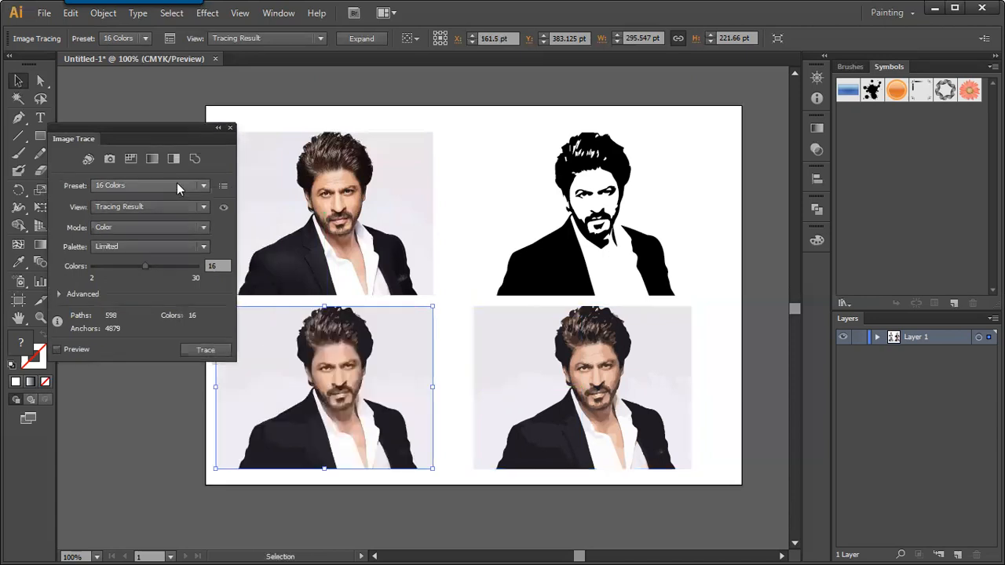
{"action": "left_click", "coordinate": [176, 186]}
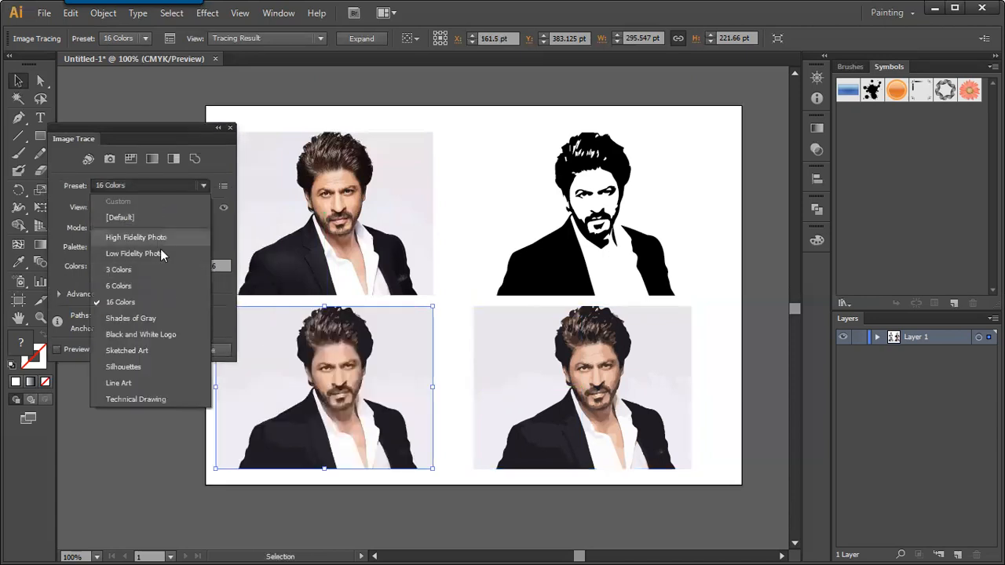
{"action": "left_click", "coordinate": [128, 381]}
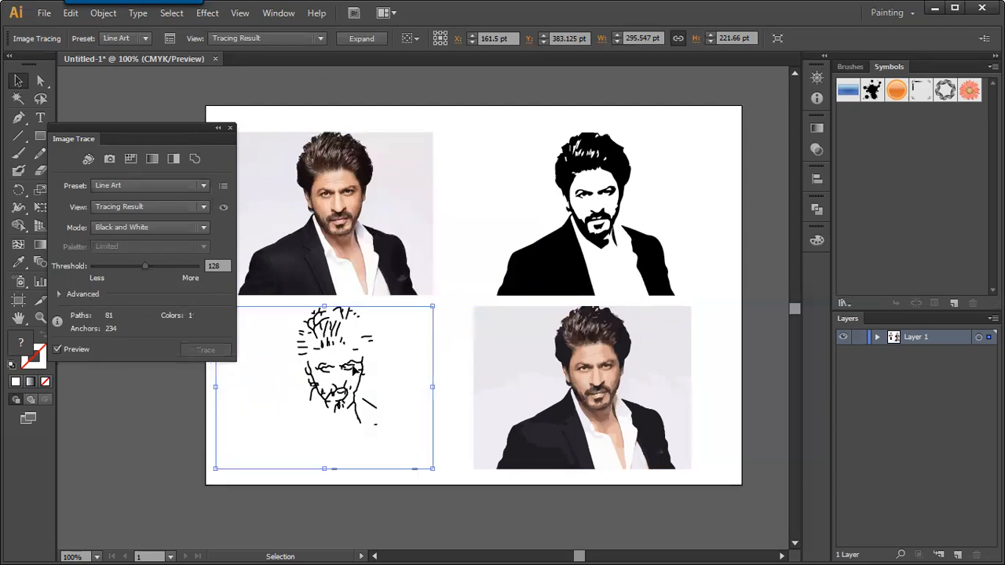
- Try several thresholds on the line-art tracing, settle on 42, and close the tracing settings
{"action": "left_click_drag", "start_coordinate": [150, 266], "coordinate": [156, 268]}
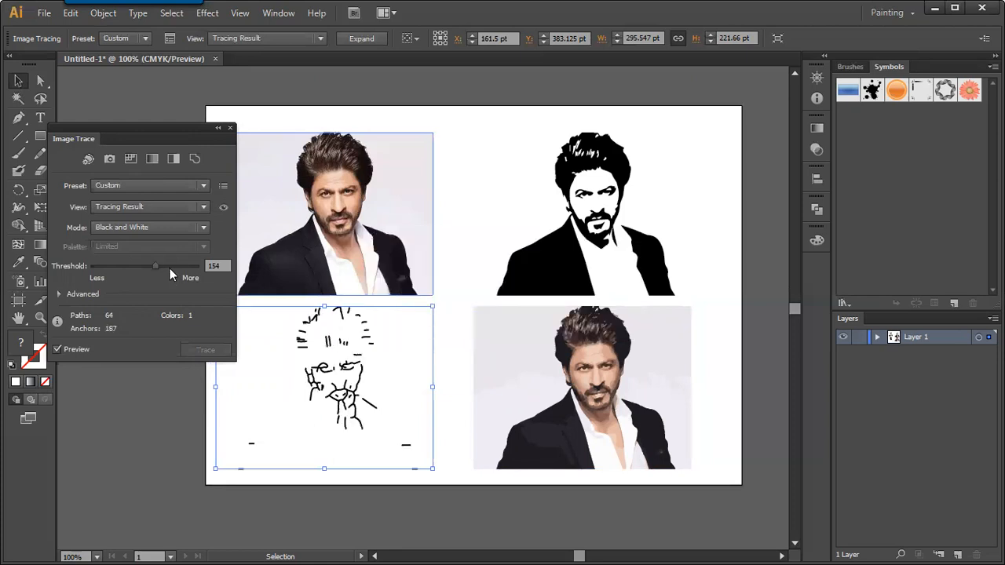
{"action": "left_click", "coordinate": [174, 266]}
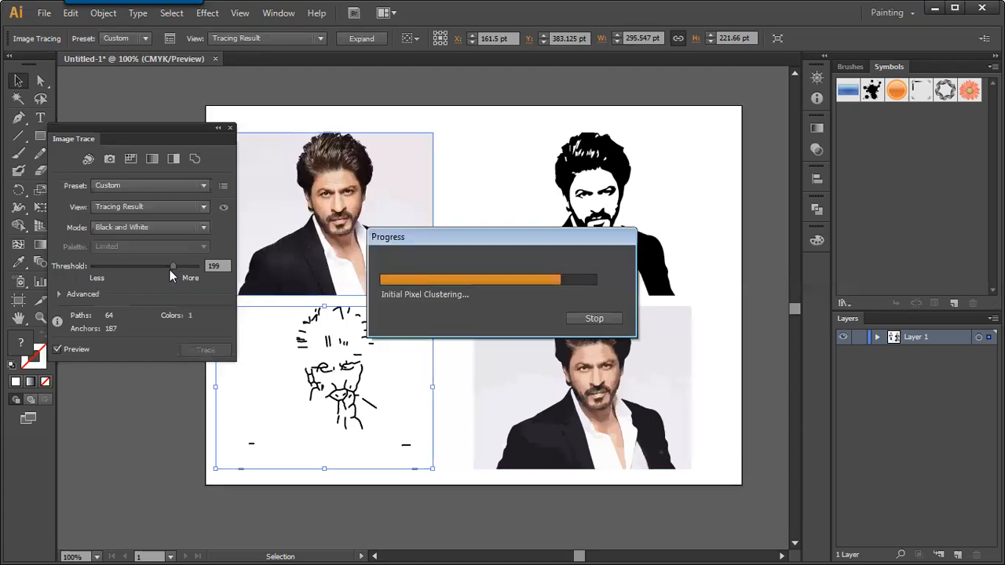
{"action": "left_click_drag", "start_coordinate": [171, 266], "coordinate": [119, 267]}
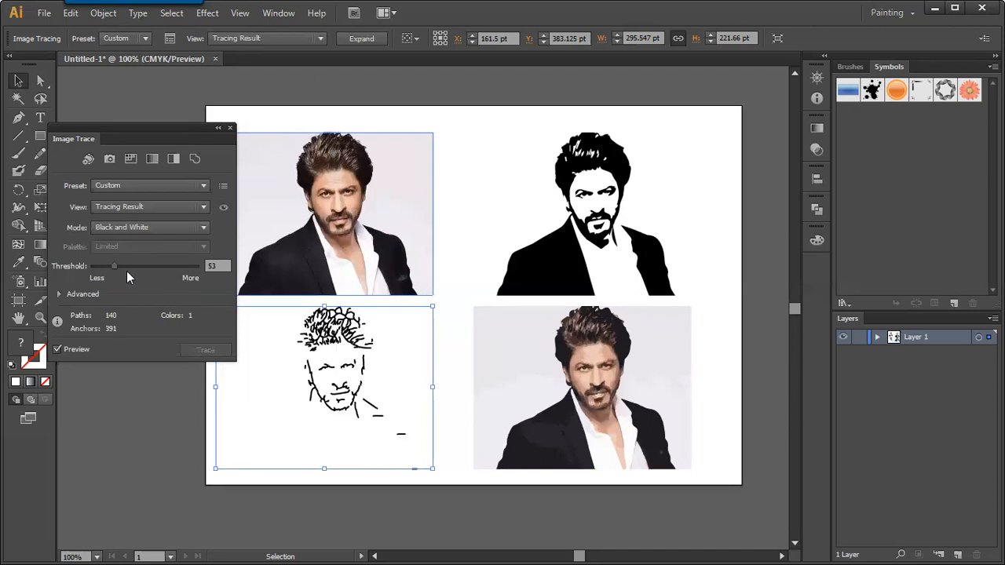
{"action": "left_click_drag", "start_coordinate": [108, 266], "coordinate": [105, 266]}
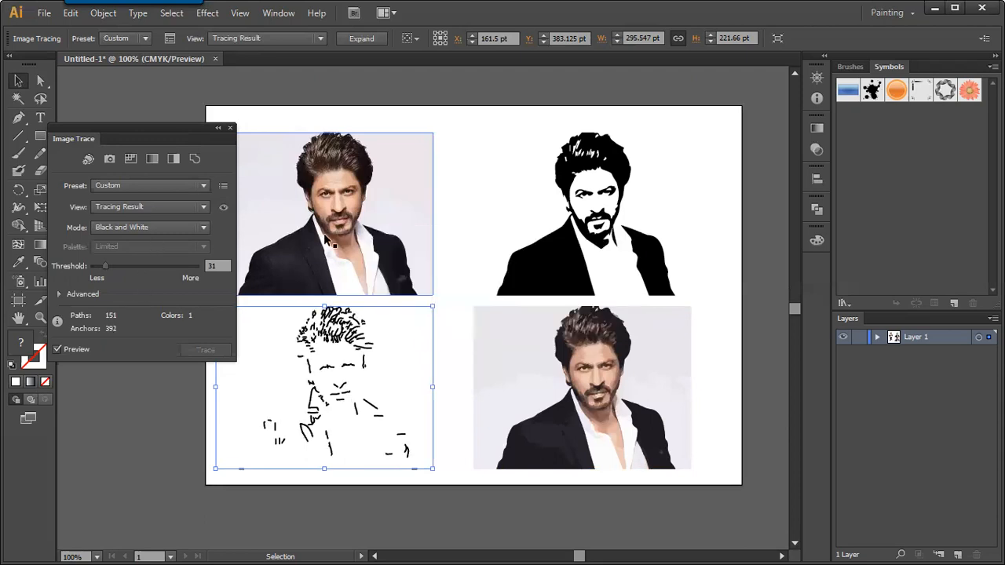
{"action": "left_click", "coordinate": [111, 267]}
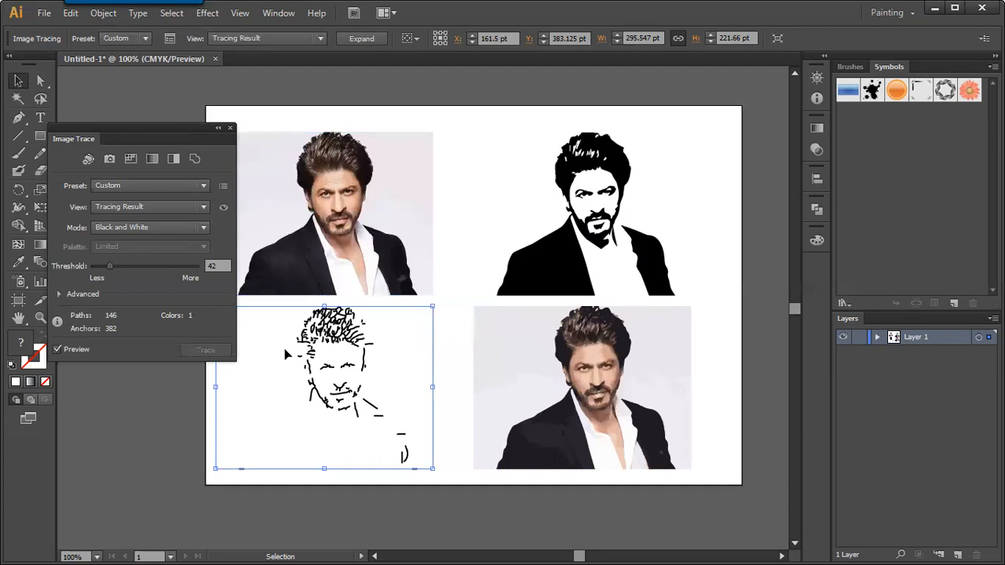
{"action": "left_click", "coordinate": [230, 128]}
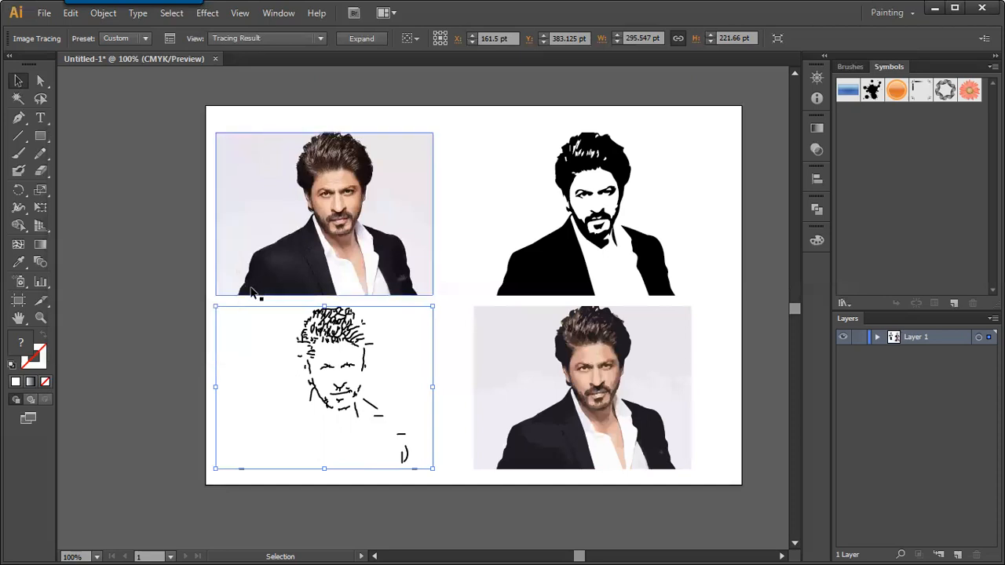
{"action": "left_click", "coordinate": [334, 280]}
{"action": "left_click", "coordinate": [530, 255]}
{"action": "left_click", "coordinate": [515, 382]}
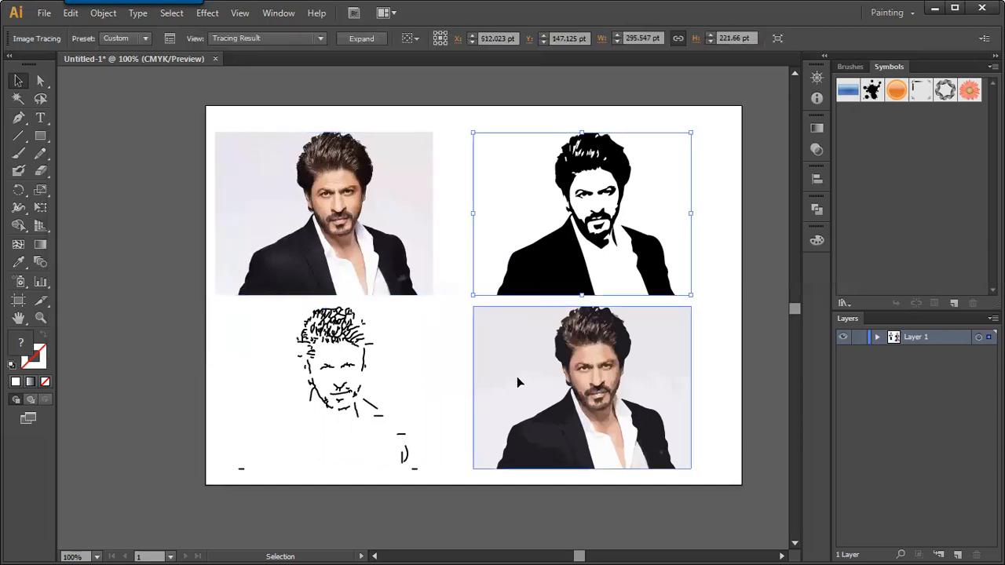
{"action": "left_click", "coordinate": [392, 387]}
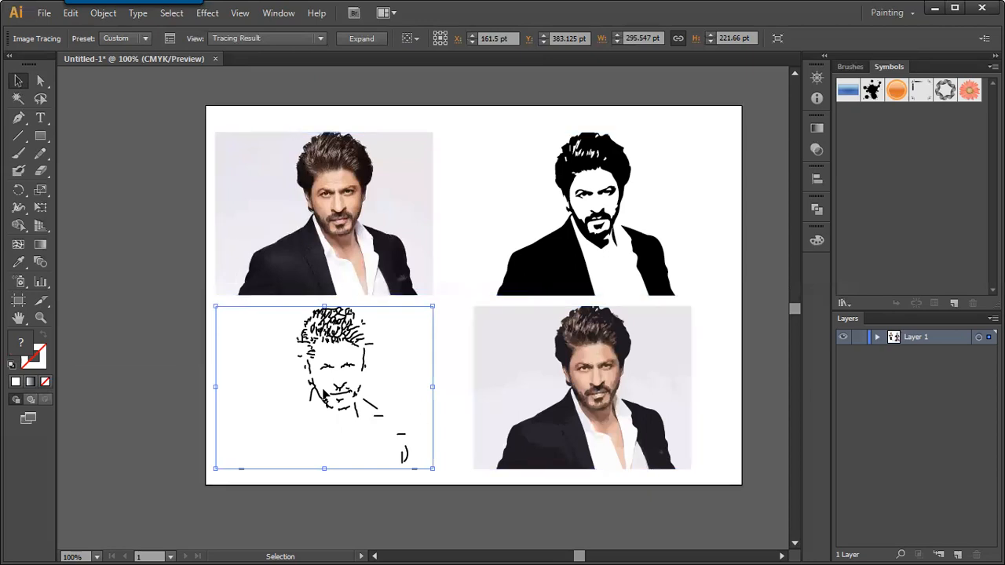
- Move all four portraits off the artboard to its right and place a copy of the original photo near the artboard's centre
{"action": "key", "text": "ctrl+a"}
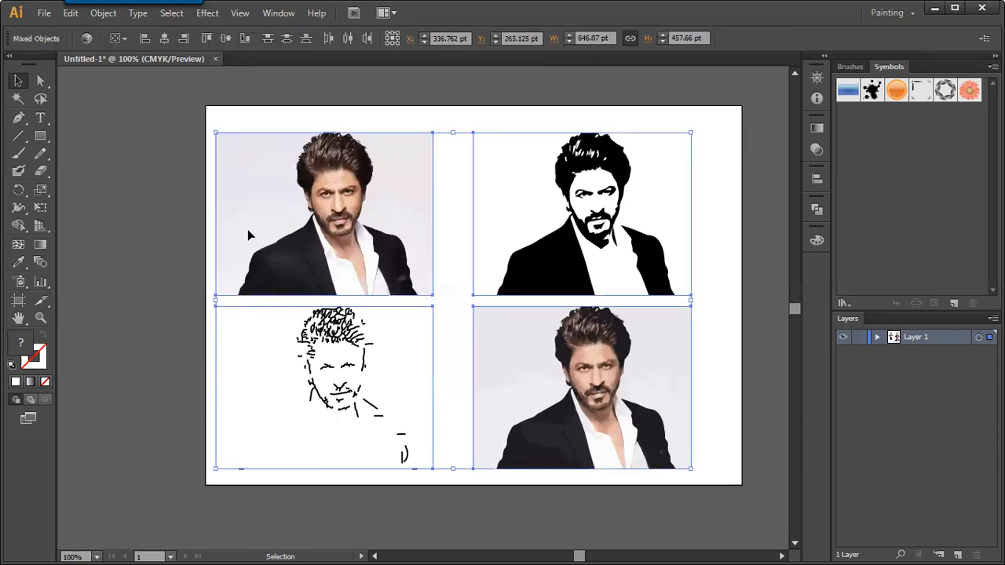
{"action": "left_click_drag", "start_coordinate": [336, 229], "coordinate": [357, 271]}
{"action": "left_click_drag", "start_coordinate": [489, 285], "coordinate": [315, 296]}
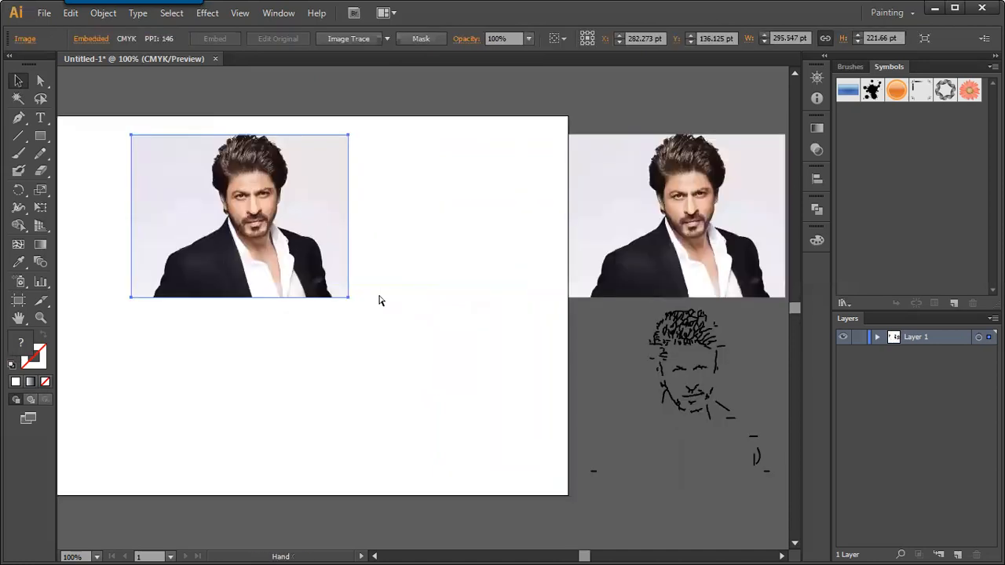
{"action": "key", "text": "ctrl+minus"}
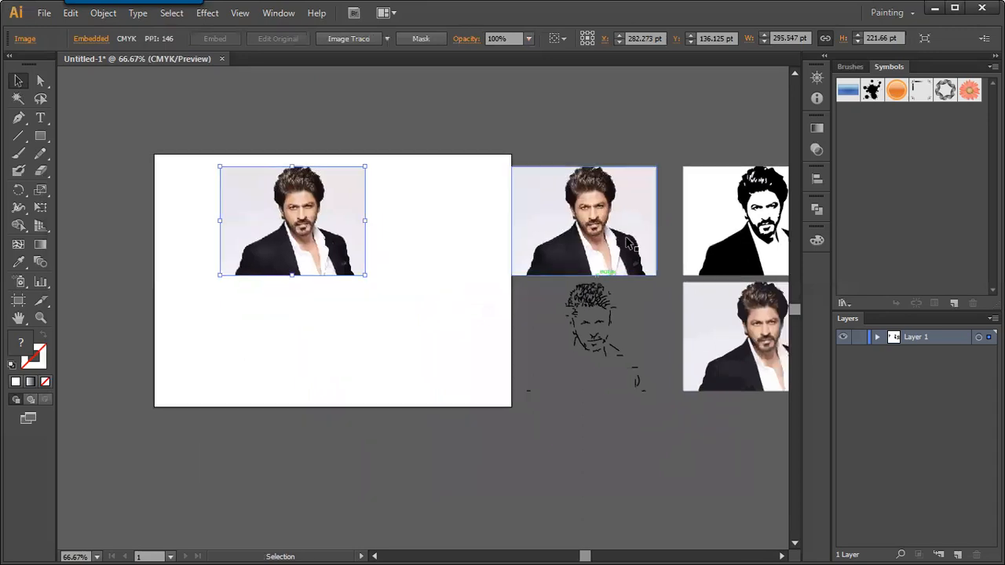
{"action": "left_click", "coordinate": [531, 249]}
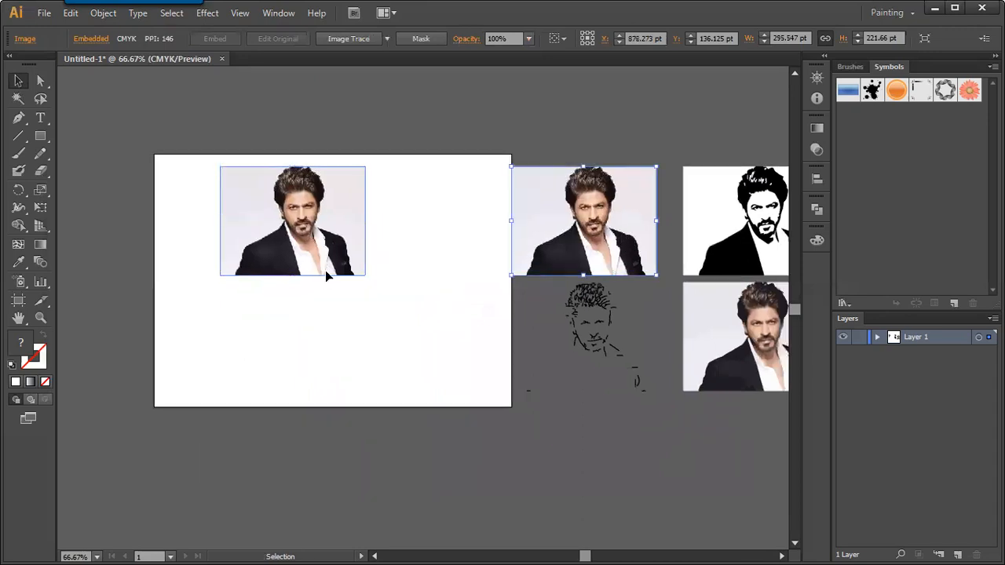
{"action": "left_click_drag", "start_coordinate": [327, 275], "coordinate": [333, 293]}
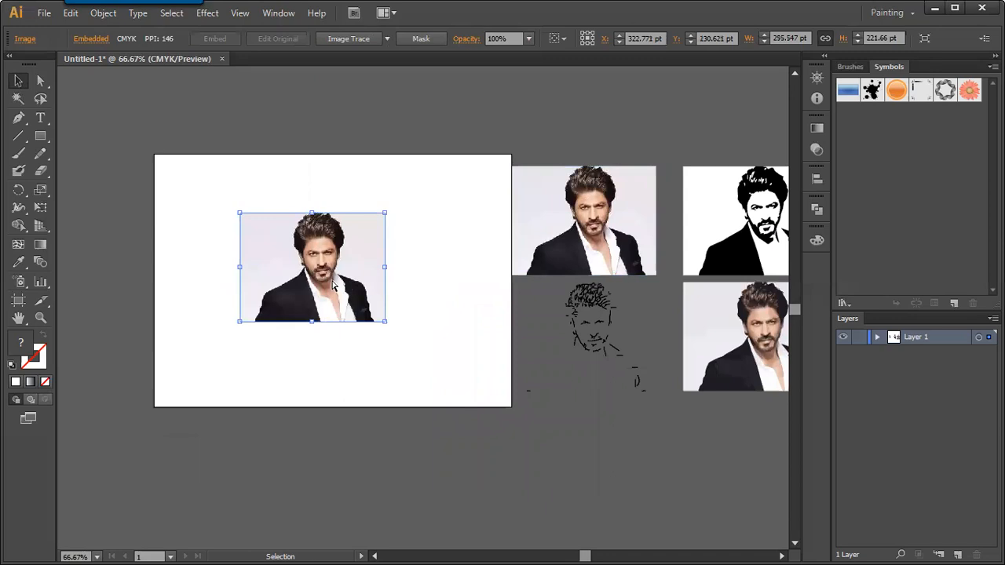
{"action": "key", "text": "ctrl+plus"}
{"action": "left_click_drag", "start_coordinate": [407, 302], "coordinate": [507, 326]}
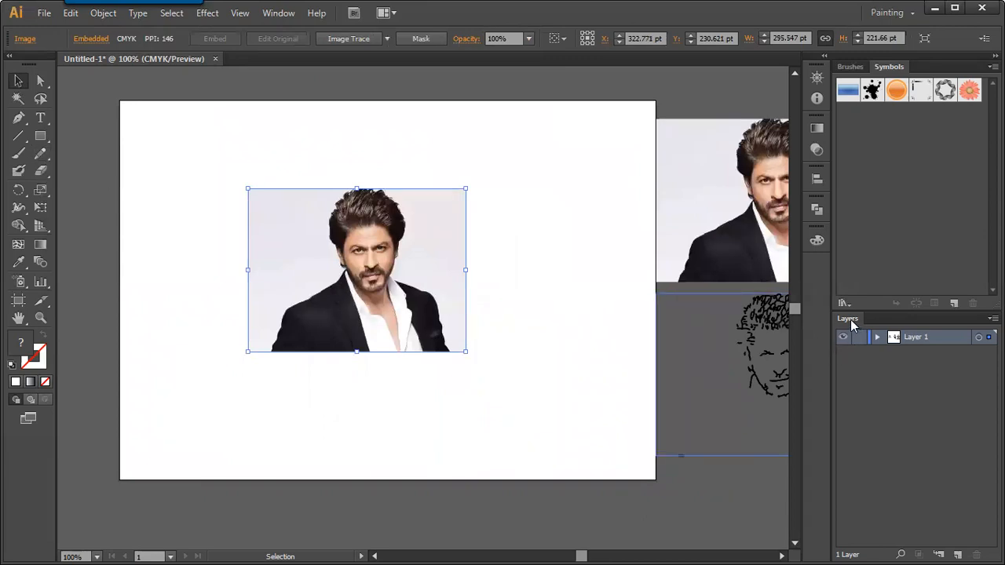
- Detach the Layers panel so it floats over the canvas and clear away the remaining docked panels
{"action": "left_click_drag", "start_coordinate": [852, 326], "coordinate": [424, 204]}
{"action": "left_click_drag", "start_coordinate": [923, 55], "coordinate": [672, 174]}
{"action": "left_click", "coordinate": [761, 174]}
{"action": "mouse_move", "coordinate": [536, 208]}
{"action": "left_mouse_down"}
{"action": "mouse_move", "coordinate": [845, 226]}
{"action": "mouse_move", "coordinate": [864, 261]}
{"action": "left_mouse_up"}
{"action": "left_click_drag", "start_coordinate": [861, 128], "coordinate": [857, 125]}
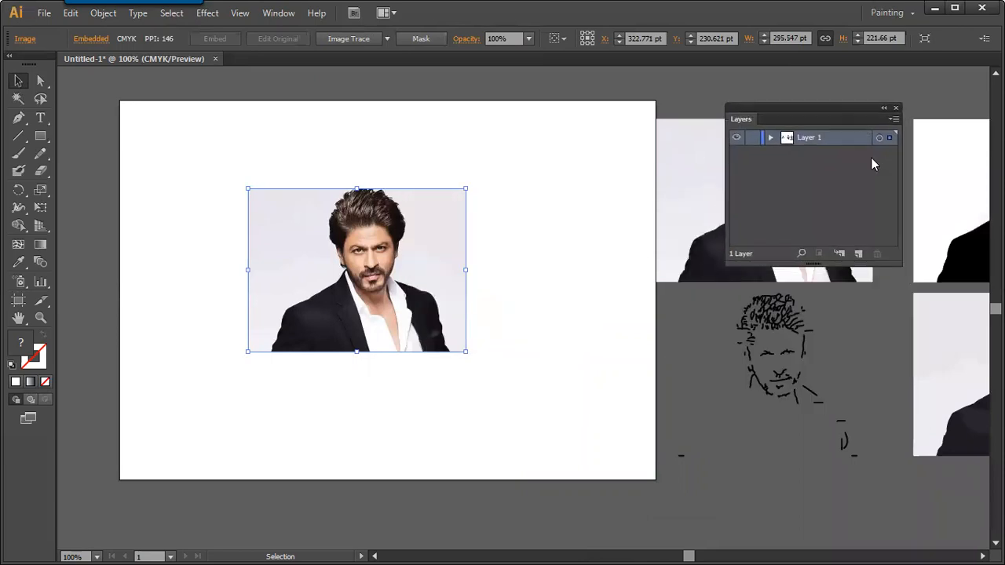
- Add a new layer above Layer 1 and send the selected portrait photo to it
{"action": "left_click", "coordinate": [771, 138]}
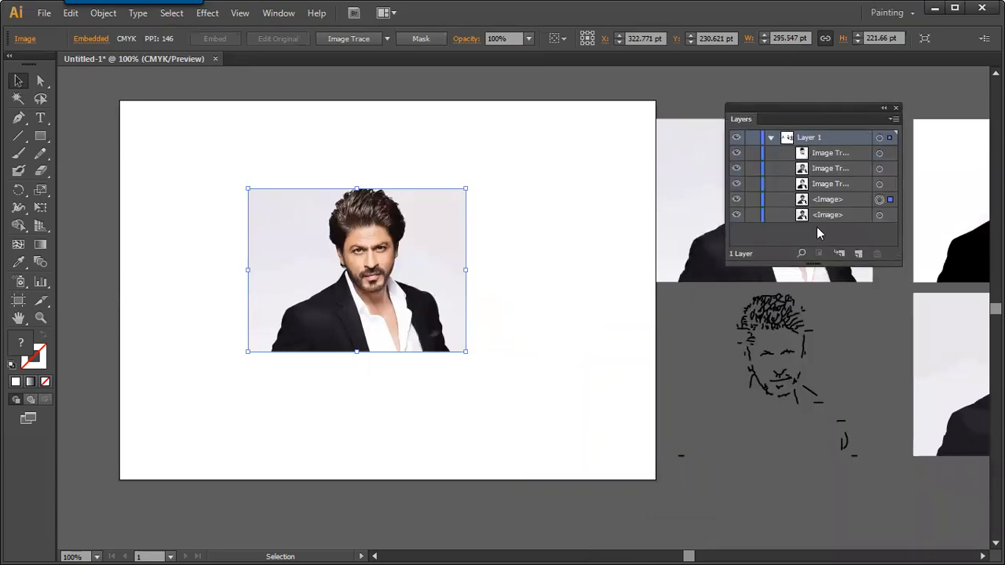
{"action": "left_click", "coordinate": [770, 137]}
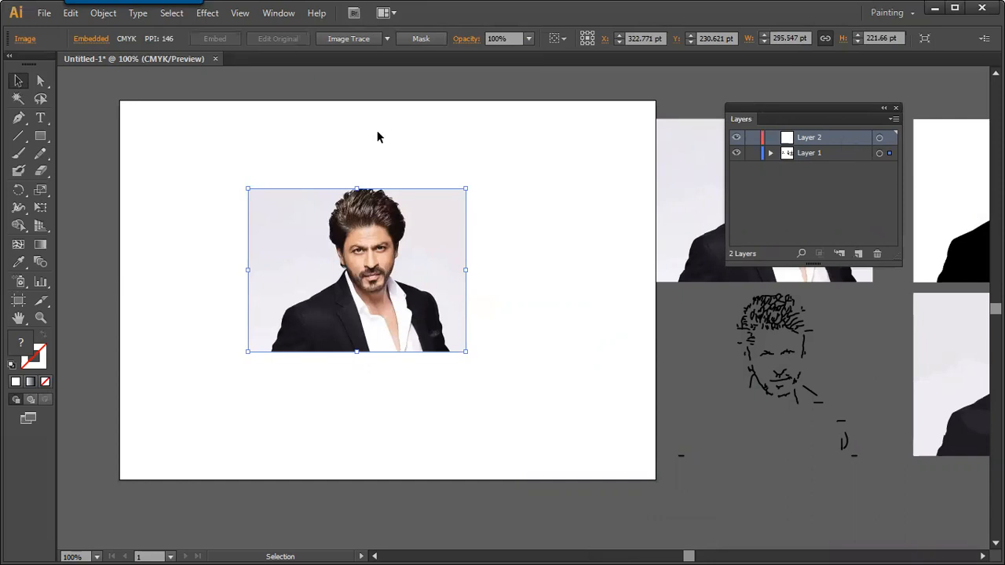
{"action": "left_click", "coordinate": [103, 13]}
{"action": "mouse_move", "coordinate": [124, 48]}
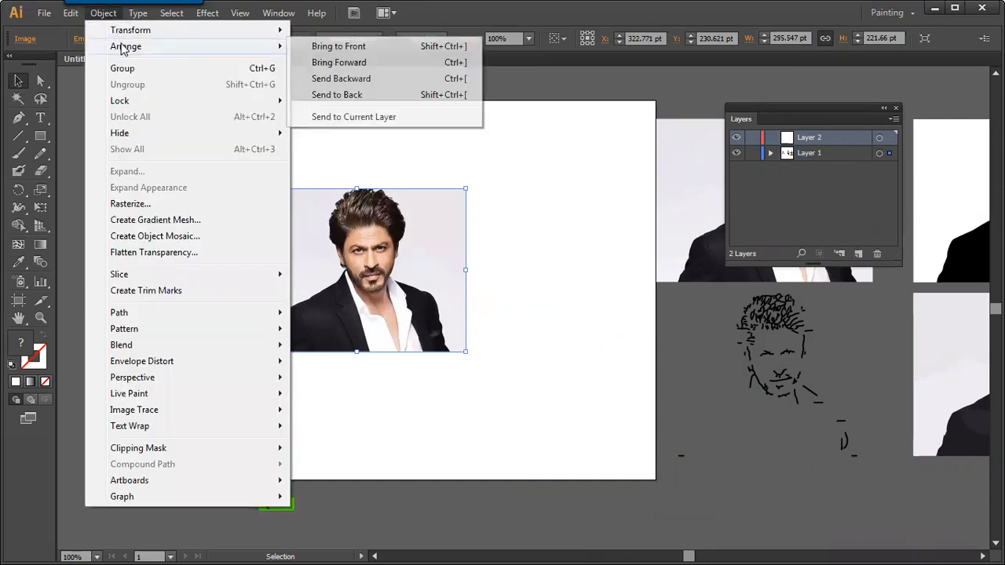
{"action": "left_click", "coordinate": [379, 118]}
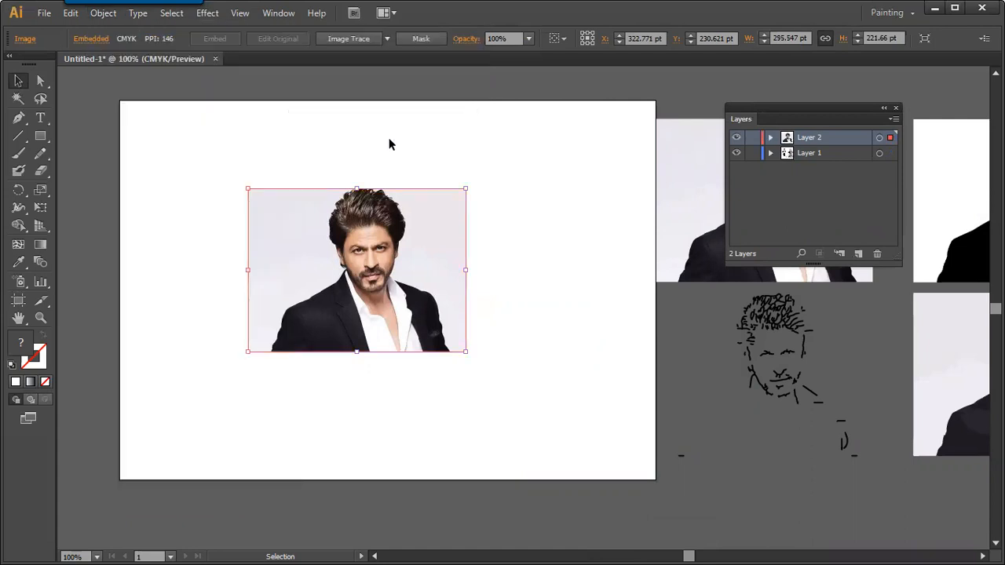
- Hide Layer 1 and move the floating Layers panel clear of the artboard
{"action": "left_click_drag", "start_coordinate": [792, 112], "coordinate": [718, 111]}
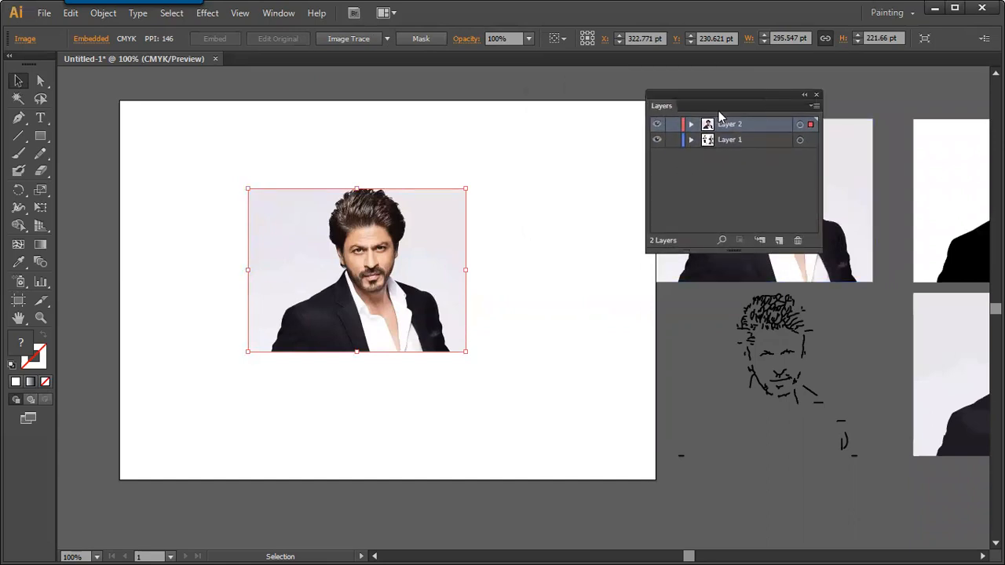
{"action": "left_click", "coordinate": [656, 140]}
{"action": "left_click", "coordinate": [758, 143]}
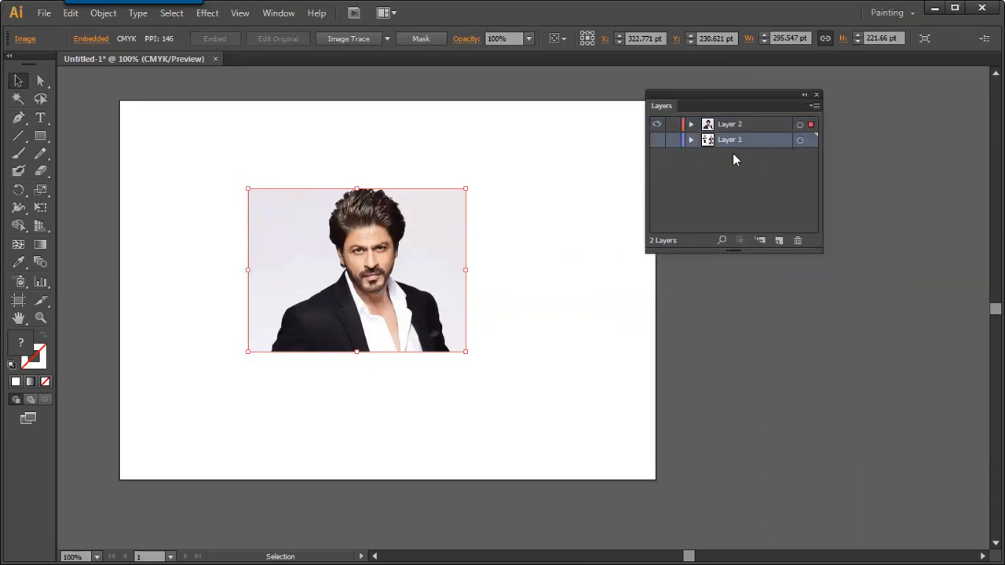
{"action": "left_click_drag", "start_coordinate": [753, 102], "coordinate": [871, 124]}
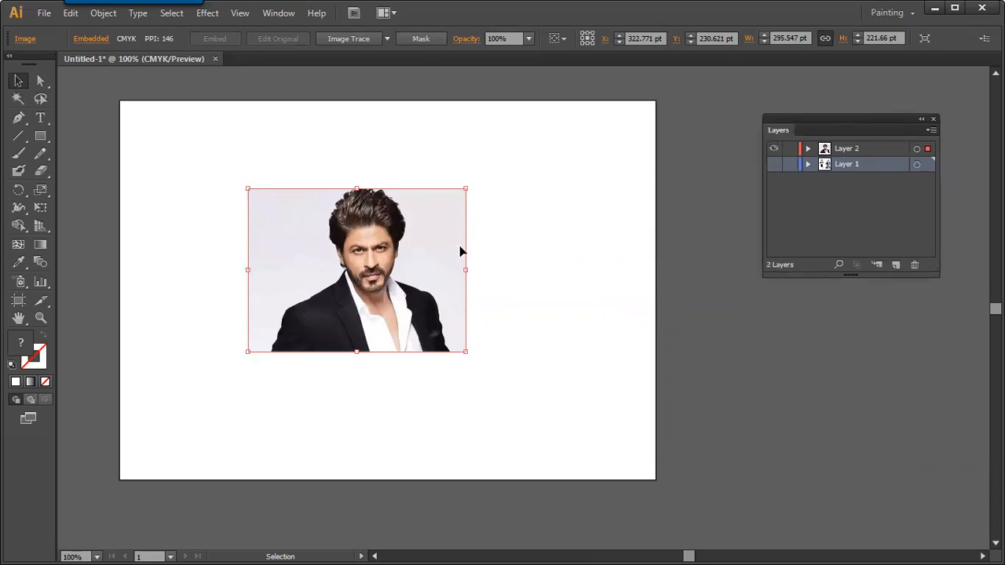
- Lock the photo inside Layer 2 and add an empty layer above it for drawing
{"action": "left_click", "coordinate": [808, 149]}
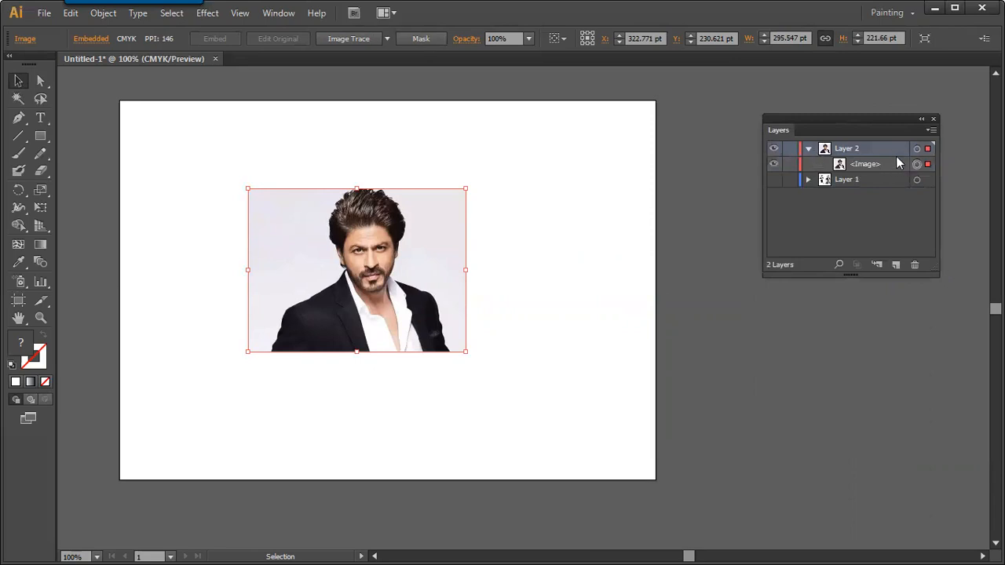
{"action": "left_click", "coordinate": [790, 164]}
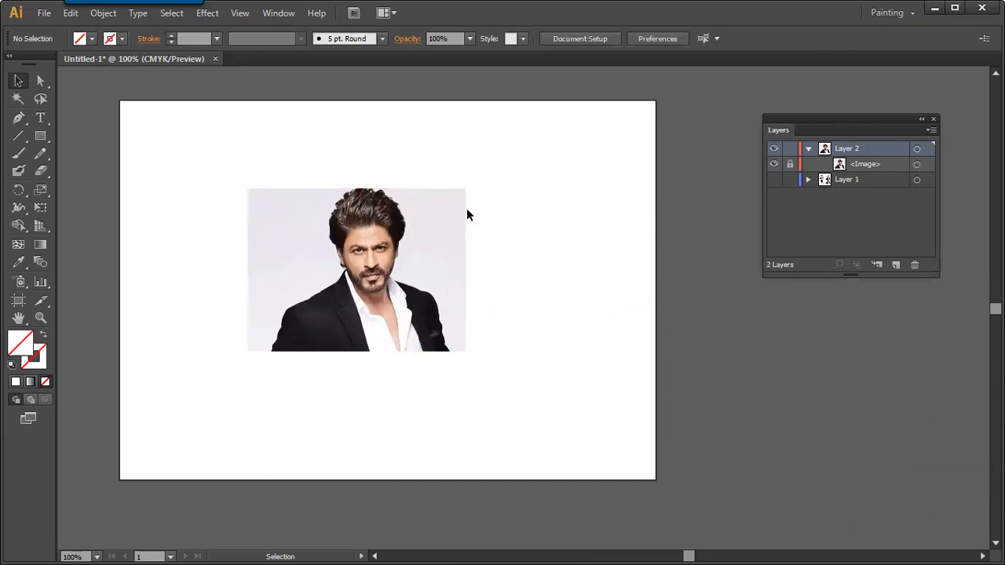
{"action": "left_click", "coordinate": [896, 265]}
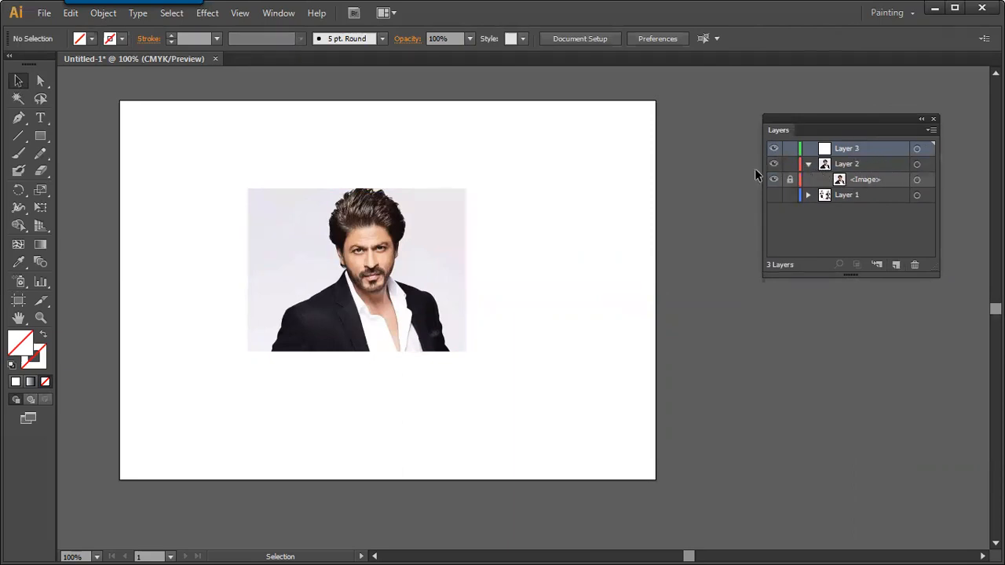
- Activate the Pencil tool and enlarge the view of the portrait to 300%
{"action": "left_click", "coordinate": [40, 154]}
{"action": "key", "text": "ctrl+equal"}
{"action": "key", "text": "ctrl+equal"}
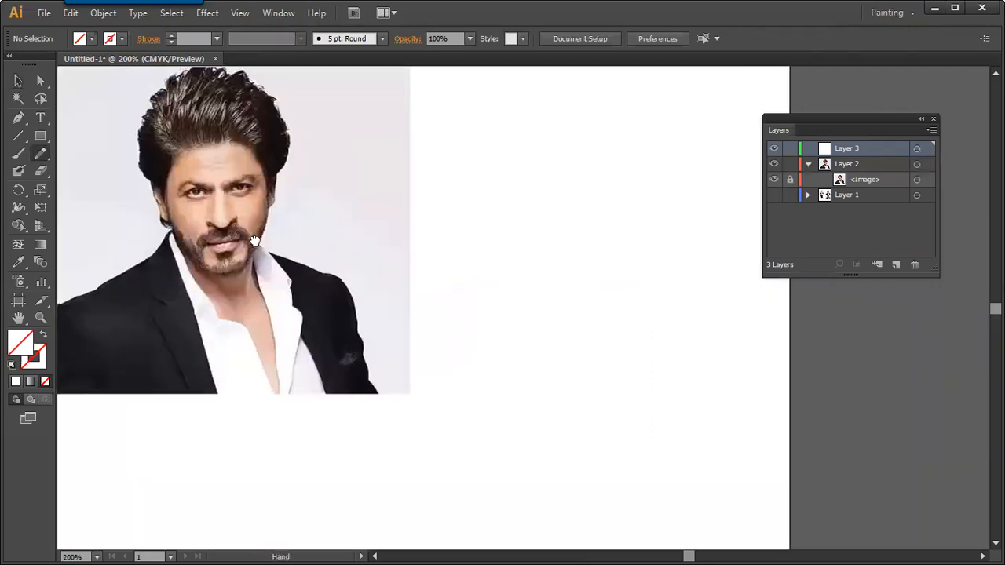
{"action": "key", "text": "ctrl+equal"}
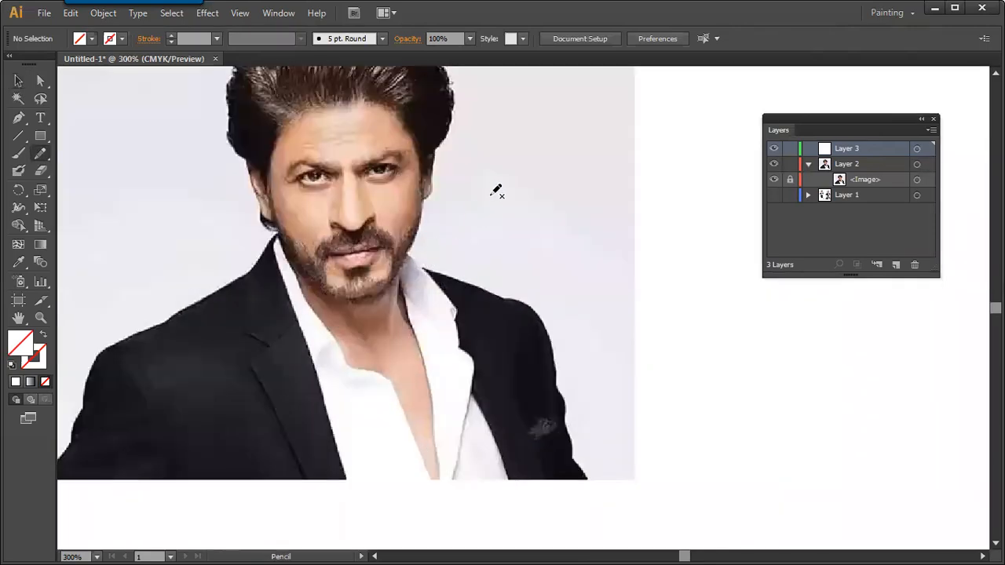
{"action": "mouse_move", "coordinate": [376, 197]}
{"action": "left_mouse_down"}
{"action": "mouse_move", "coordinate": [470, 280]}
{"action": "mouse_move", "coordinate": [471, 248]}
{"action": "left_mouse_up"}
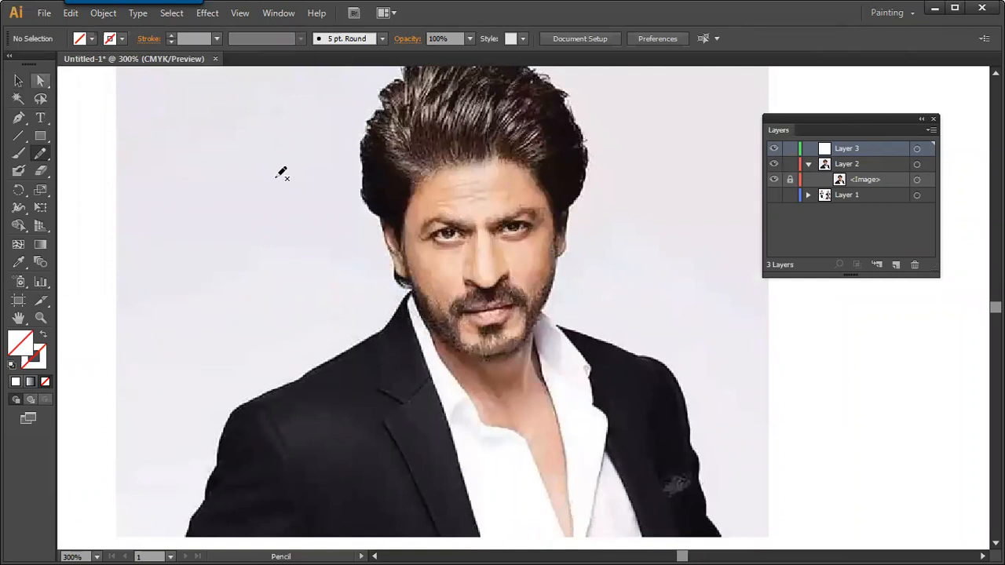
- Hide all panels and switch to full-screen mode with the whole portrait framed at 300%
{"action": "key", "text": "Tab"}
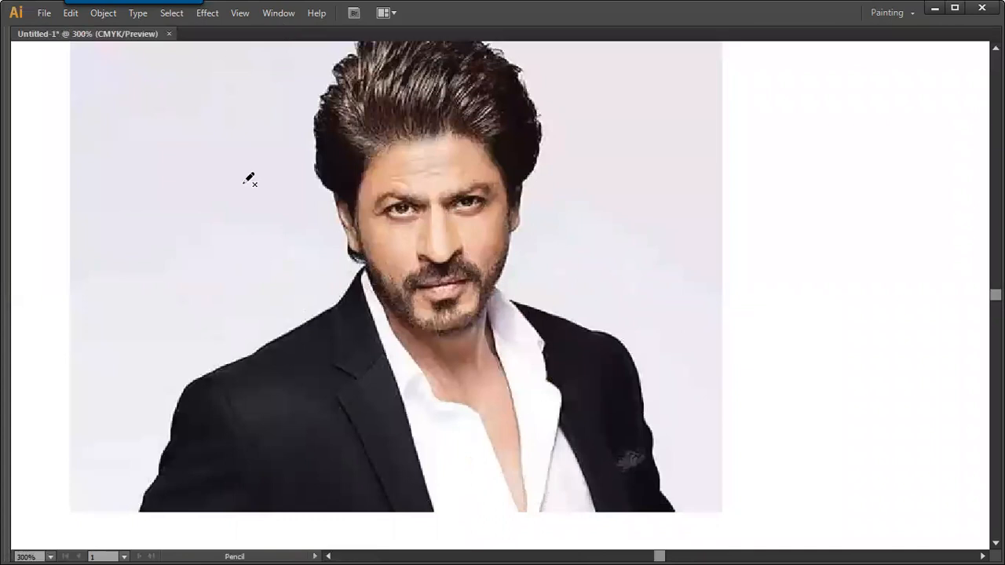
{"action": "key", "text": "f"}
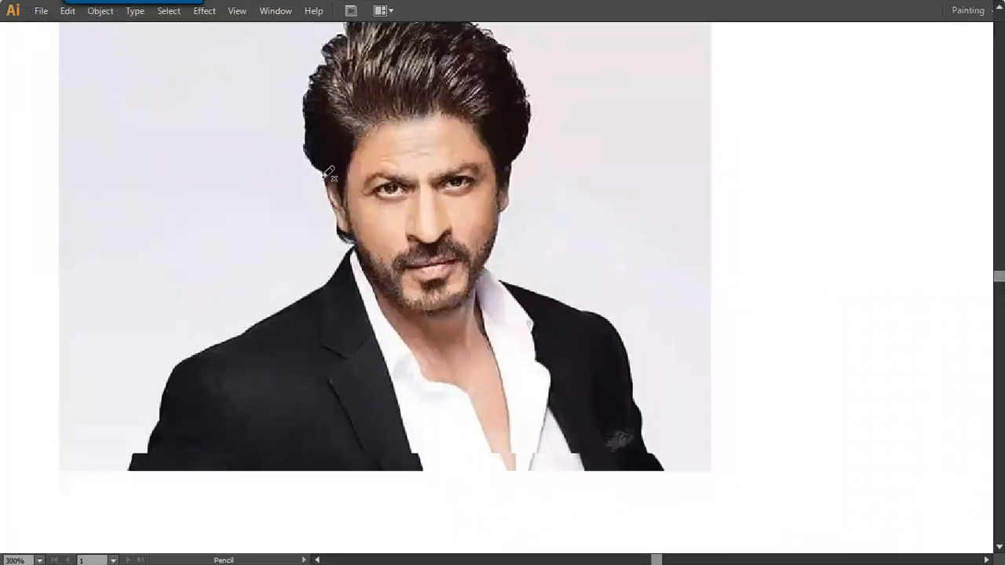
{"action": "key", "text": "f"}
{"action": "key", "text": "ctrl+equal"}
{"action": "key", "text": "ctrl+equal"}
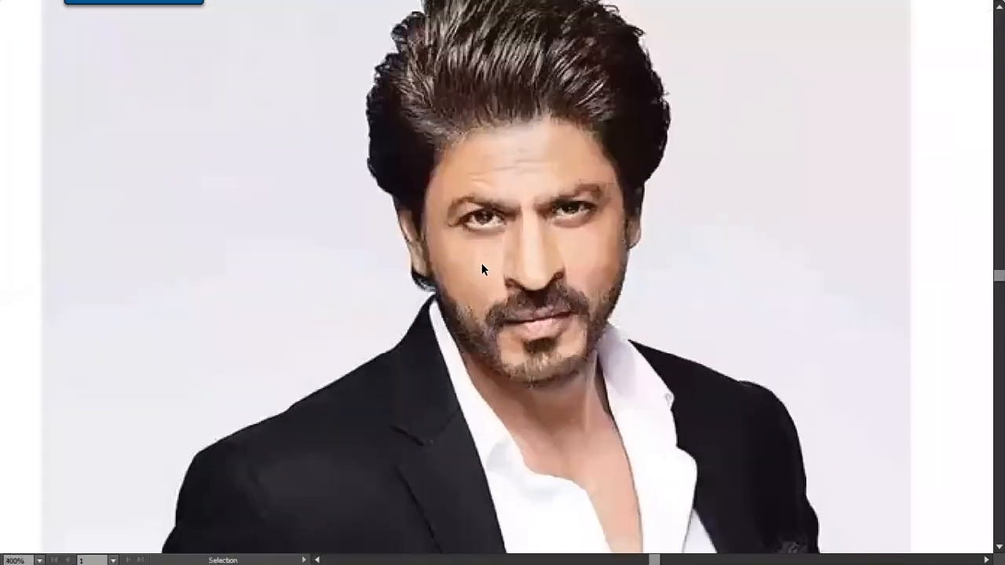
{"action": "key", "text": "ctrl+minus"}
{"action": "key", "text": "ctrl+minus"}
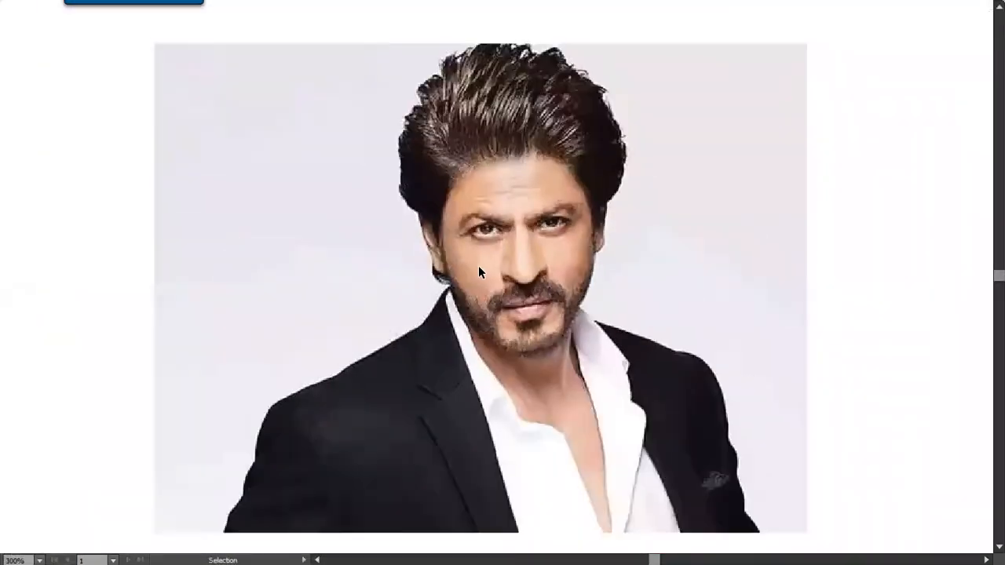
- Trace the eyebrow above the right-hand eye in the photo with the Pencil tool at 1200% zoom
{"action": "key", "text": "ctrl+equal"}
{"action": "key", "text": "ctrl+equal"}
{"action": "key", "text": "ctrl+equal"}
{"action": "key", "text": "space"}
{"action": "left_click_drag", "start_coordinate": [524, 120], "coordinate": [487, 333]}
{"action": "left_click_drag", "start_coordinate": [481, 215], "coordinate": [486, 302]}
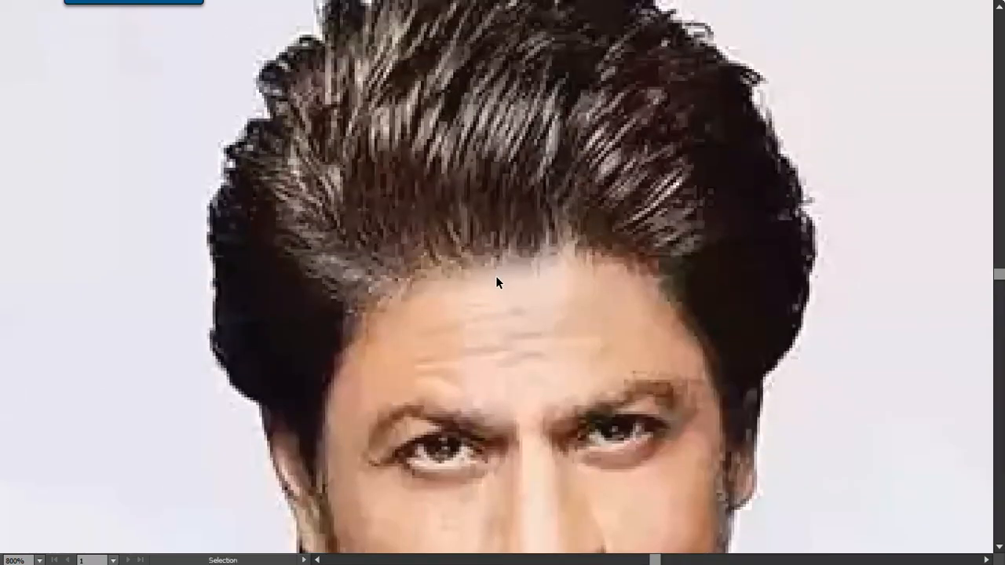
{"action": "key", "text": "ctrl+equal"}
{"action": "key", "text": "ctrl+minus"}
{"action": "key", "text": "ctrl+minus"}
{"action": "key", "text": "ctrl+equal"}
{"action": "key", "text": "ctrl+equal"}
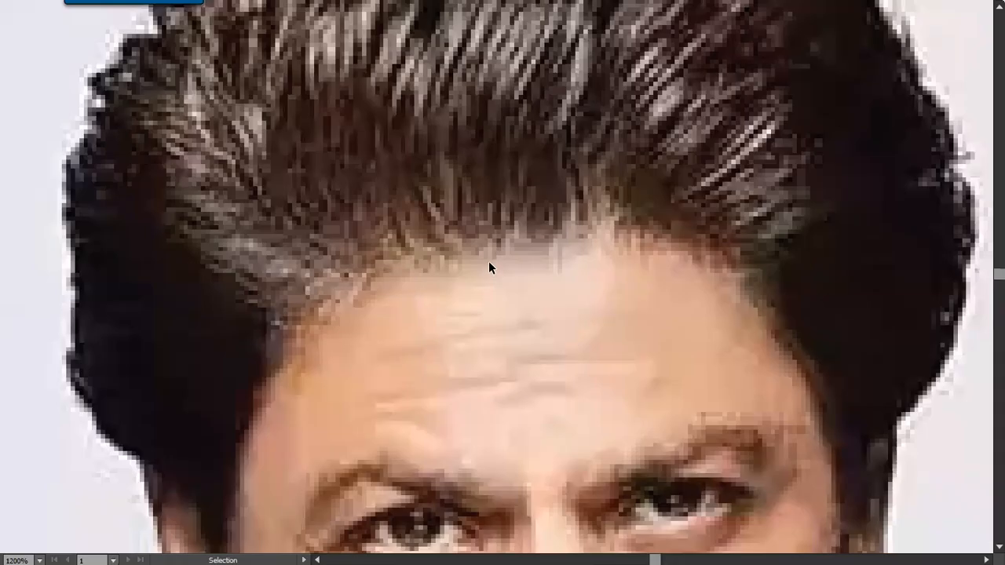
{"action": "key", "text": "space"}
{"action": "left_click_drag", "start_coordinate": [373, 377], "coordinate": [371, 130]}
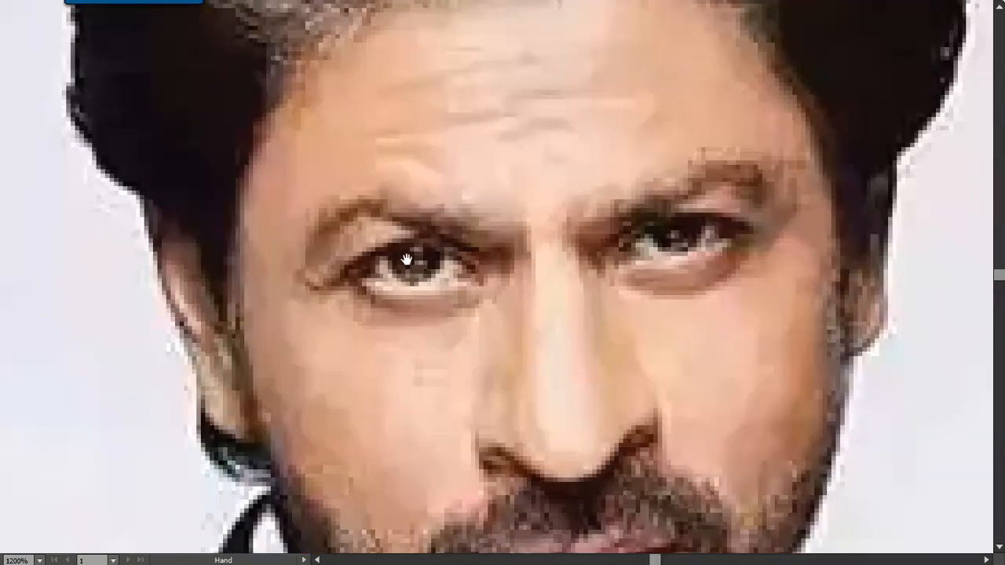
{"action": "key", "text": "n"}
{"action": "scroll", "coordinate": [440, 298], "scroll_direction": "up", "scroll_amount": 1}
{"action": "key", "text": "ctrl+plus"}
{"action": "key", "text": "ctrl+minus"}
{"action": "key", "text": "h"}
{"action": "left_click_drag", "start_coordinate": [514, 292], "coordinate": [448, 291]}
{"action": "mouse_move", "coordinate": [545, 248]}
{"action": "left_mouse_down"}
{"action": "mouse_move", "coordinate": [576, 256]}
{"action": "mouse_move", "coordinate": [618, 232]}
{"action": "mouse_move", "coordinate": [681, 234]}
{"action": "left_mouse_up"}
{"action": "key", "text": "n"}
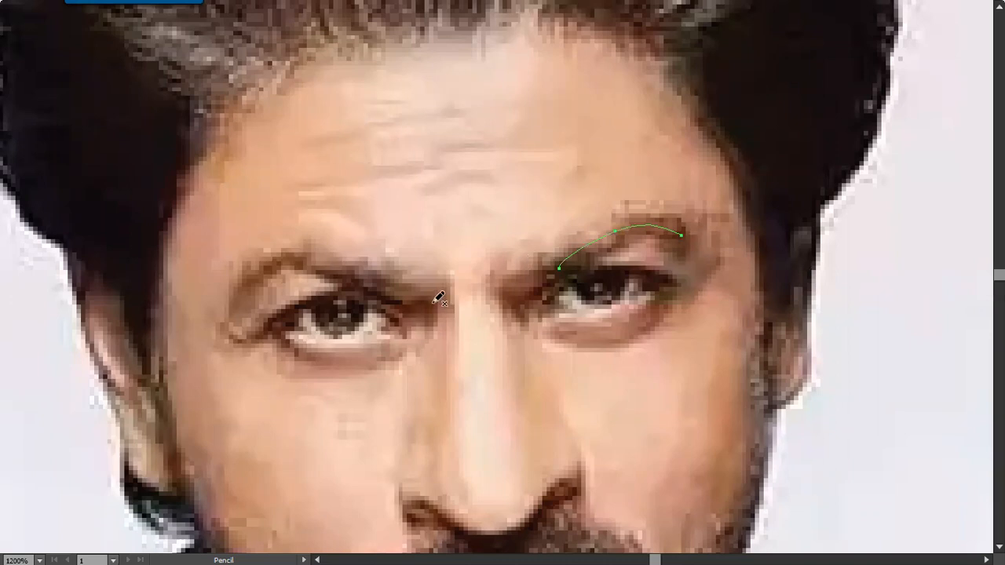
- Give the eyebrow path the default black 1 pt stroke with no fill, and return to the panel-free full-screen view
{"action": "key", "text": "d"}
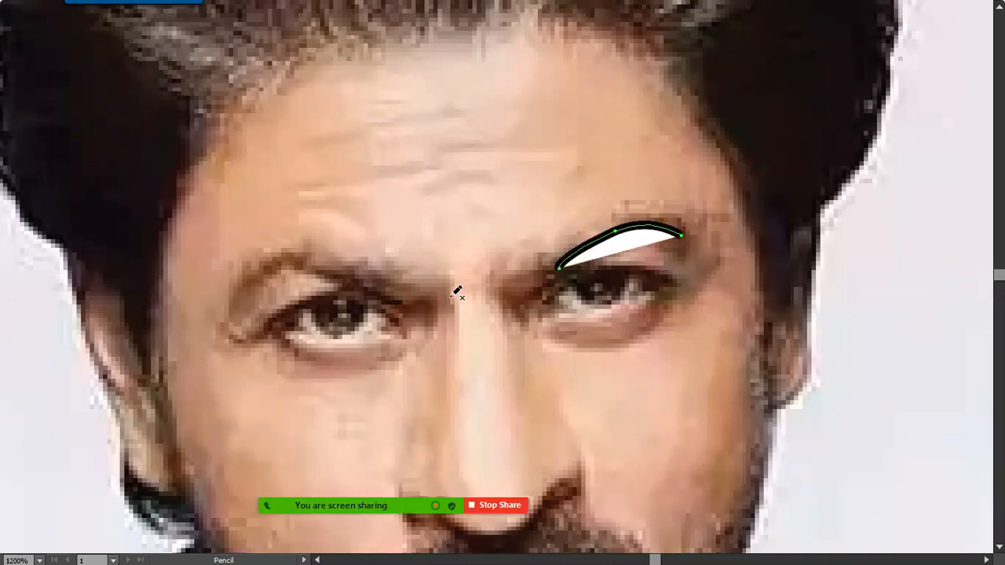
{"action": "key", "text": "f"}
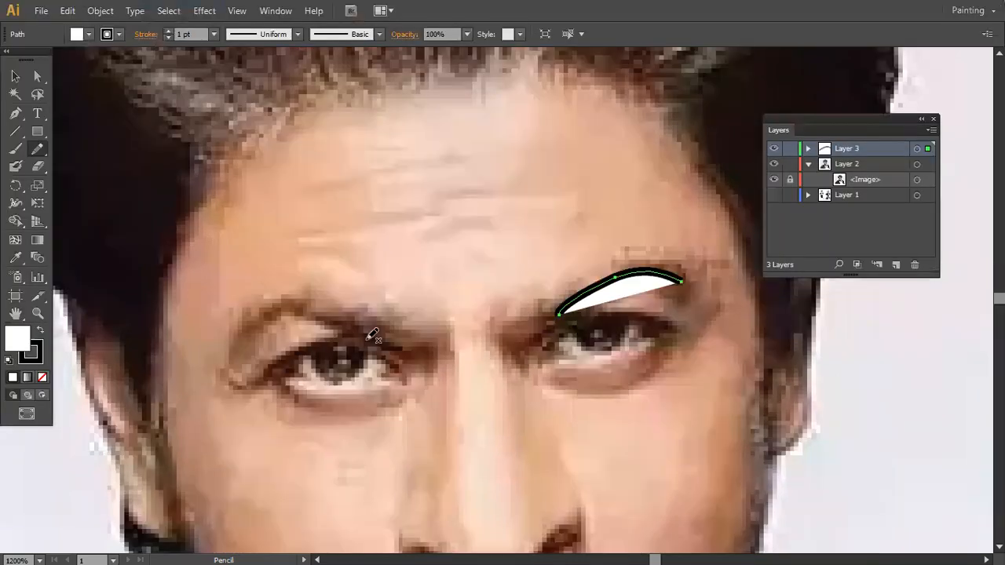
{"action": "left_click", "coordinate": [43, 377]}
{"action": "key", "text": "f"}
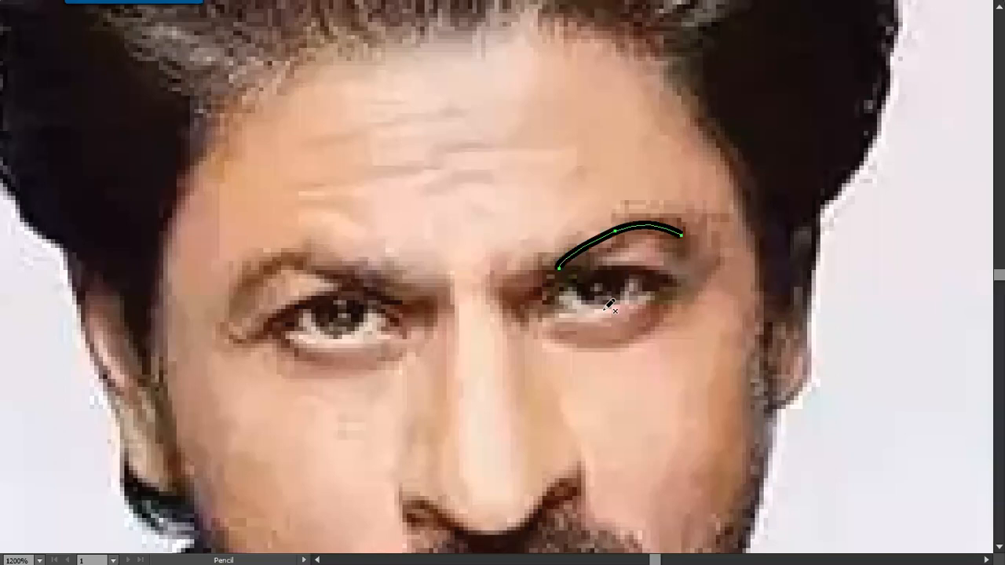
- Trace the left-hand eye's brow, iris and upper eyelid, and leave the Pencil tool options unchanged after checking them
{"action": "mouse_move", "coordinate": [506, 355]}
{"action": "left_mouse_down"}
{"action": "mouse_move", "coordinate": [532, 324]}
{"action": "mouse_move", "coordinate": [603, 305]}
{"action": "left_mouse_up"}
{"action": "mouse_move", "coordinate": [474, 253]}
{"action": "left_mouse_down"}
{"action": "mouse_move", "coordinate": [403, 224]}
{"action": "mouse_move", "coordinate": [332, 247]}
{"action": "left_mouse_up"}
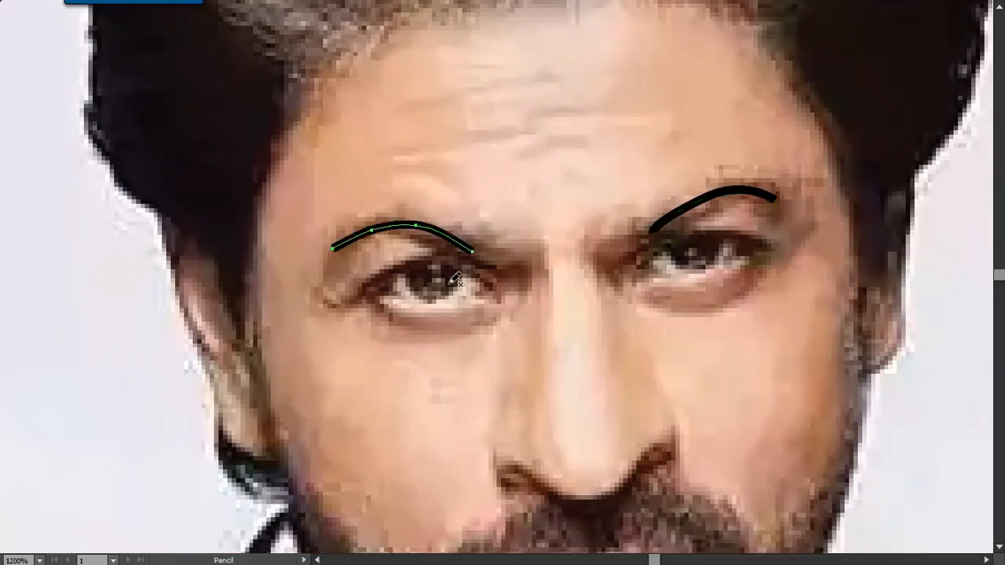
{"action": "mouse_move", "coordinate": [413, 262]}
{"action": "left_mouse_down"}
{"action": "mouse_move", "coordinate": [397, 227]}
{"action": "mouse_move", "coordinate": [397, 257]}
{"action": "mouse_move", "coordinate": [427, 263]}
{"action": "mouse_move", "coordinate": [442, 232]}
{"action": "left_mouse_up"}
{"action": "mouse_move", "coordinate": [345, 256]}
{"action": "left_mouse_down"}
{"action": "mouse_move", "coordinate": [391, 231]}
{"action": "mouse_move", "coordinate": [435, 229]}
{"action": "mouse_move", "coordinate": [493, 251]}
{"action": "mouse_move", "coordinate": [474, 242]}
{"action": "left_mouse_up"}
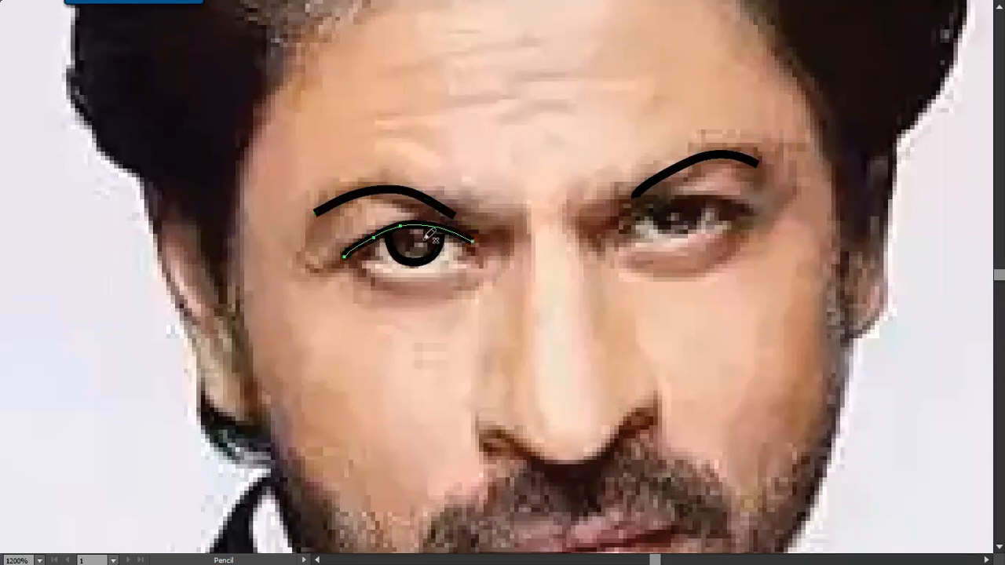
{"action": "key", "text": "Return"}
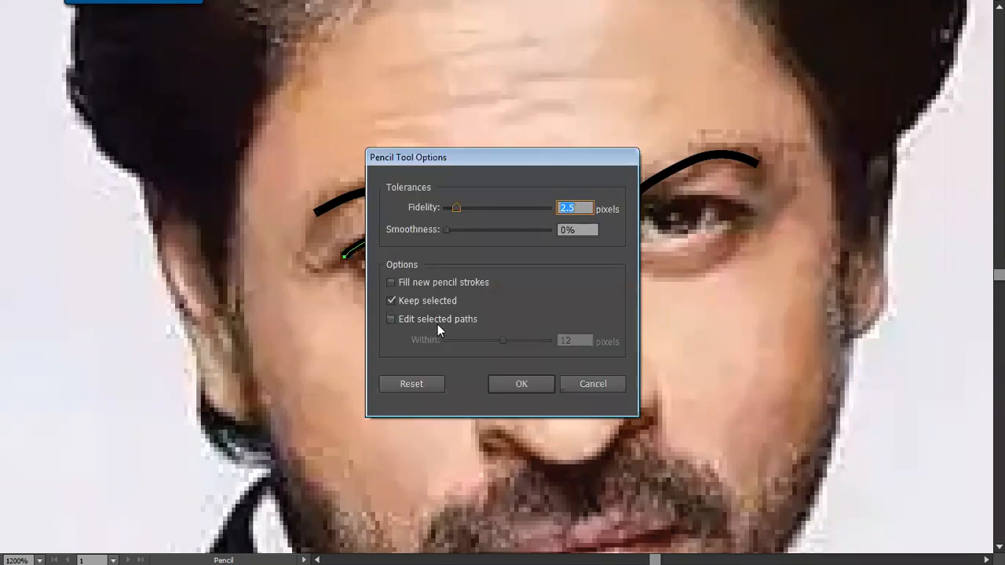
{"action": "left_click", "coordinate": [582, 383]}
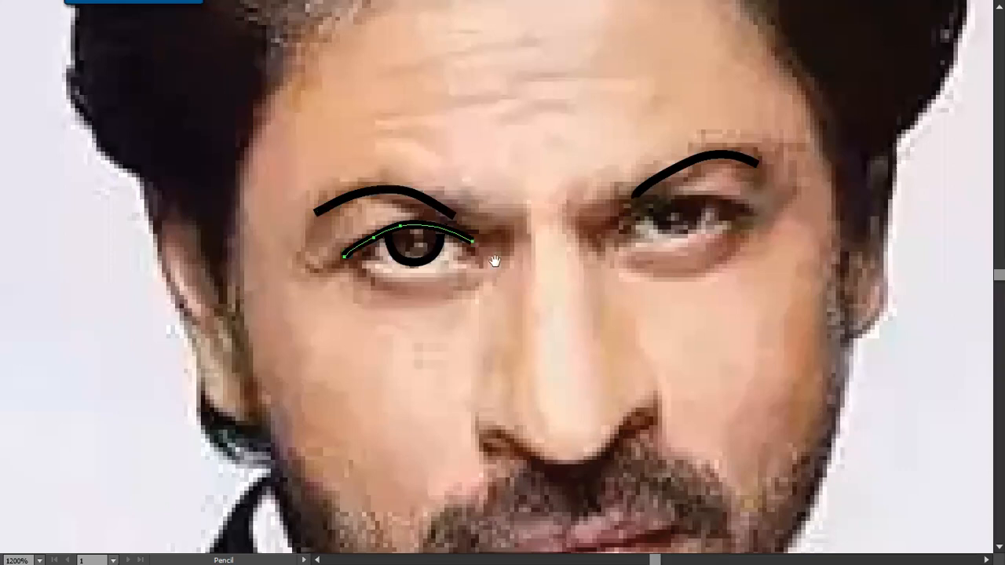
- Trace the right-hand eye's iris, its upper eyelid and the curved fold beneath it with the Pencil
{"action": "left_click_drag", "start_coordinate": [632, 273], "coordinate": [615, 238]}
{"action": "left_click_drag", "start_coordinate": [634, 177], "coordinate": [592, 208]}
{"action": "left_click_drag", "start_coordinate": [697, 202], "coordinate": [576, 204]}
{"action": "mouse_move", "coordinate": [579, 234]}
{"action": "left_mouse_down"}
{"action": "mouse_move", "coordinate": [621, 237]}
{"action": "mouse_move", "coordinate": [704, 190]}
{"action": "left_mouse_up"}
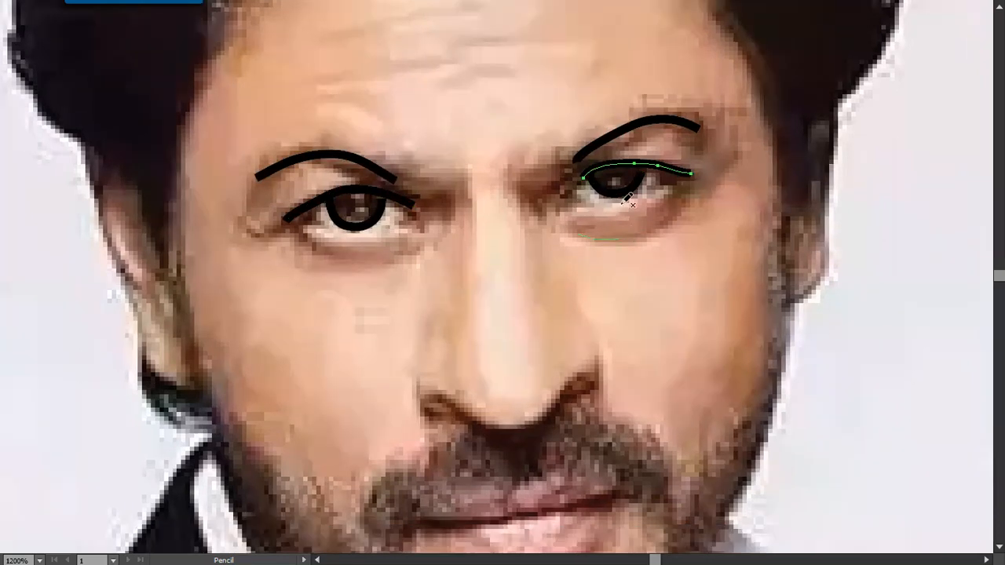
- Add the right-hand eye's inner corner and the left-hand eye's lower-lid start and inner corner with short Pencil strokes
{"action": "left_click_drag", "start_coordinate": [567, 192], "coordinate": [575, 208]}
{"action": "mouse_move", "coordinate": [298, 231]}
{"action": "left_mouse_down"}
{"action": "mouse_move", "coordinate": [351, 214]}
{"action": "mouse_move", "coordinate": [374, 226]}
{"action": "left_mouse_up"}
{"action": "mouse_move", "coordinate": [459, 219]}
{"action": "left_mouse_down"}
{"action": "mouse_move", "coordinate": [483, 214]}
{"action": "mouse_move", "coordinate": [465, 189]}
{"action": "left_mouse_up"}
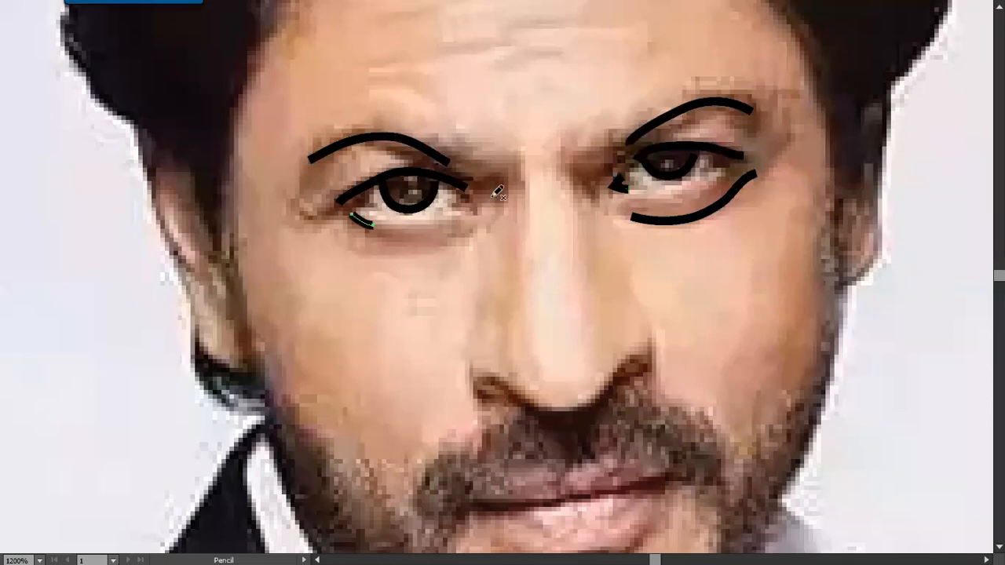
{"action": "left_click_drag", "start_coordinate": [446, 247], "coordinate": [446, 223]}
- Trace the outer contour of the hair from one ear over the crown to the other with the Pencil at 400% zoom
{"action": "left_click_drag", "start_coordinate": [378, 224], "coordinate": [458, 342]}
{"action": "key", "text": "v"}
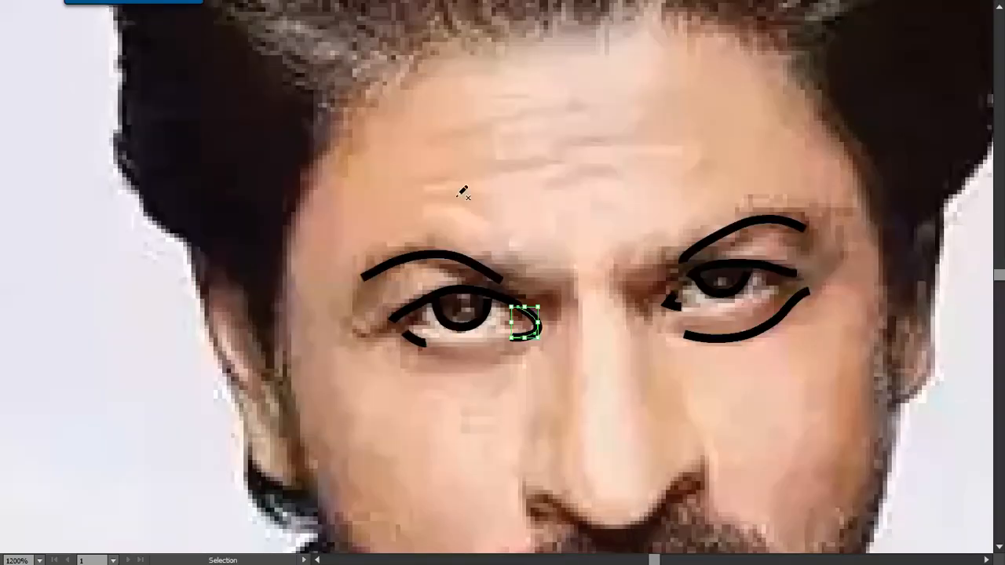
{"action": "key", "text": "ctrl+minus"}
{"action": "scroll", "coordinate": [424, 275], "scroll_direction": "up", "scroll_amount": 3}
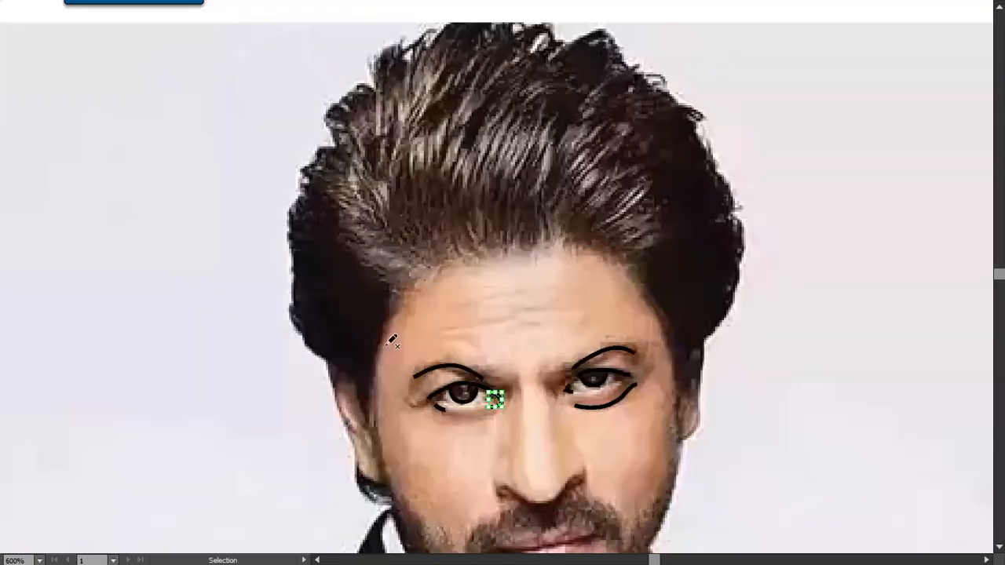
{"action": "key", "text": "ctrl+minus"}
{"action": "key", "text": "n"}
{"action": "mouse_move", "coordinate": [361, 242]}
{"action": "left_mouse_down"}
{"action": "mouse_move", "coordinate": [380, 179]}
{"action": "mouse_move", "coordinate": [434, 133]}
{"action": "mouse_move", "coordinate": [491, 118]}
{"action": "mouse_move", "coordinate": [560, 126]}
{"action": "mouse_move", "coordinate": [601, 142]}
{"action": "mouse_move", "coordinate": [633, 173]}
{"action": "mouse_move", "coordinate": [660, 277]}
{"action": "mouse_move", "coordinate": [638, 322]}
{"action": "mouse_move", "coordinate": [642, 339]}
{"action": "left_mouse_up"}
- Trace the hairline across the forehead and down both sides of the face to the ears
{"action": "key", "text": "space"}
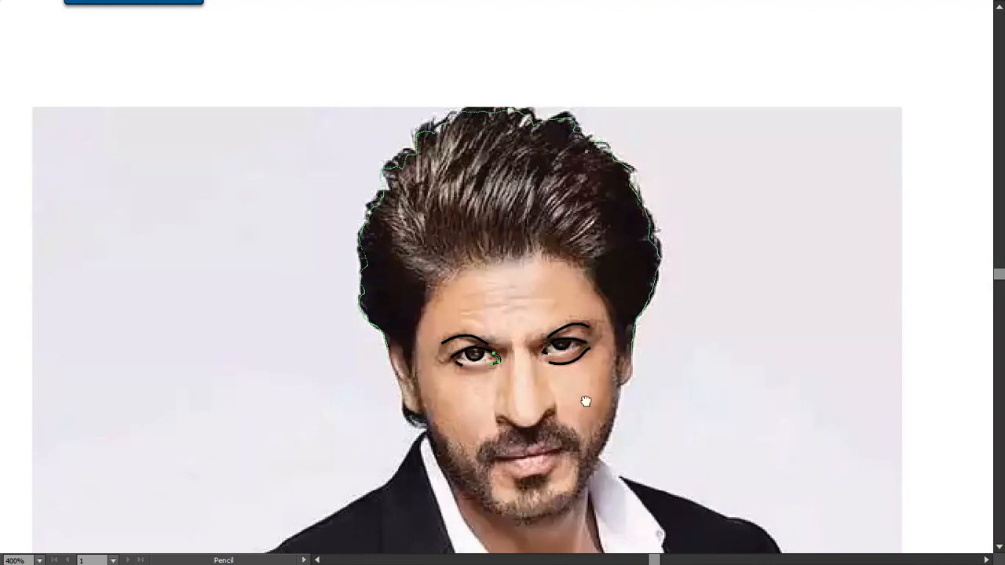
{"action": "left_click_drag", "start_coordinate": [587, 399], "coordinate": [534, 262]}
{"action": "scroll", "coordinate": [369, 215], "scroll_direction": "up", "scroll_amount": 1}
{"action": "mouse_move", "coordinate": [360, 232]}
{"action": "left_mouse_down"}
{"action": "mouse_move", "coordinate": [372, 168]}
{"action": "mouse_move", "coordinate": [396, 124]}
{"action": "mouse_move", "coordinate": [485, 98]}
{"action": "mouse_move", "coordinate": [543, 126]}
{"action": "mouse_move", "coordinate": [569, 236]}
{"action": "left_mouse_up"}
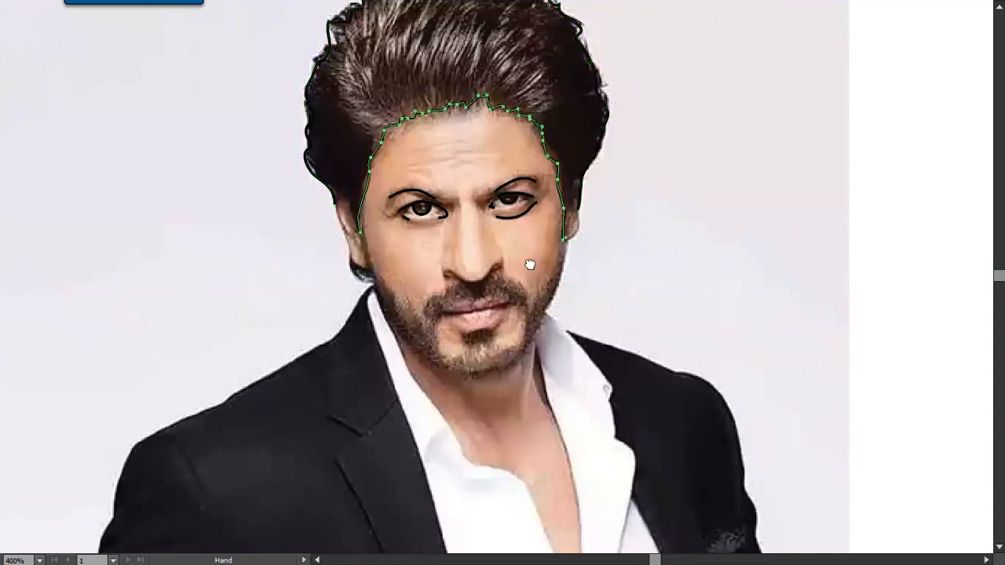
- Trace the right-hand jaw, neck and jacket shoulder, continuing down the sleeve to the photo's bottom edge
{"action": "scroll", "coordinate": [532, 264], "scroll_direction": "down", "scroll_amount": 2}
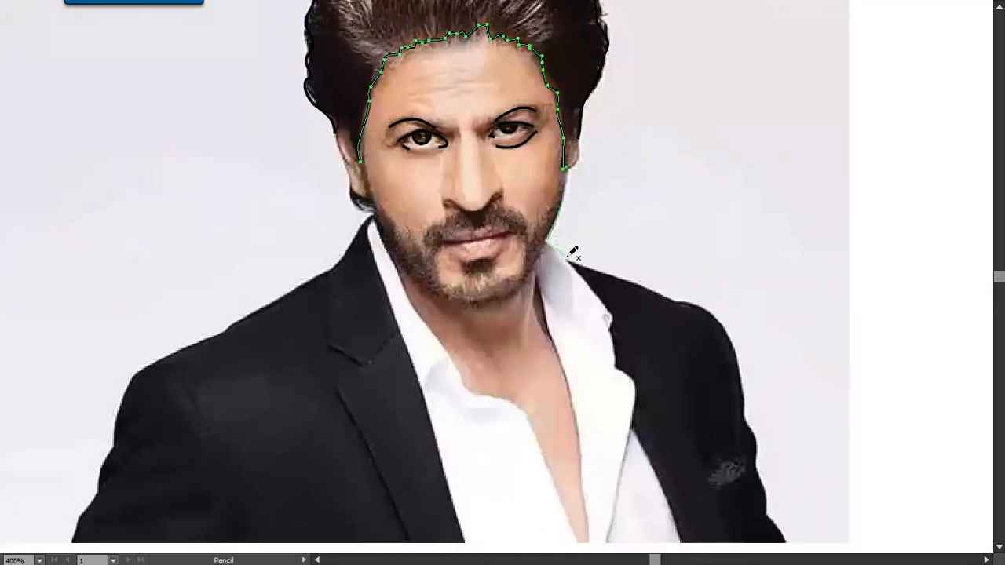
{"action": "left_click_drag", "start_coordinate": [595, 262], "coordinate": [705, 303]}
{"action": "mouse_move", "coordinate": [731, 352]}
{"action": "left_mouse_down"}
{"action": "mouse_move", "coordinate": [696, 288]}
{"action": "mouse_move", "coordinate": [591, 167]}
{"action": "mouse_move", "coordinate": [605, 200]}
{"action": "left_mouse_up"}
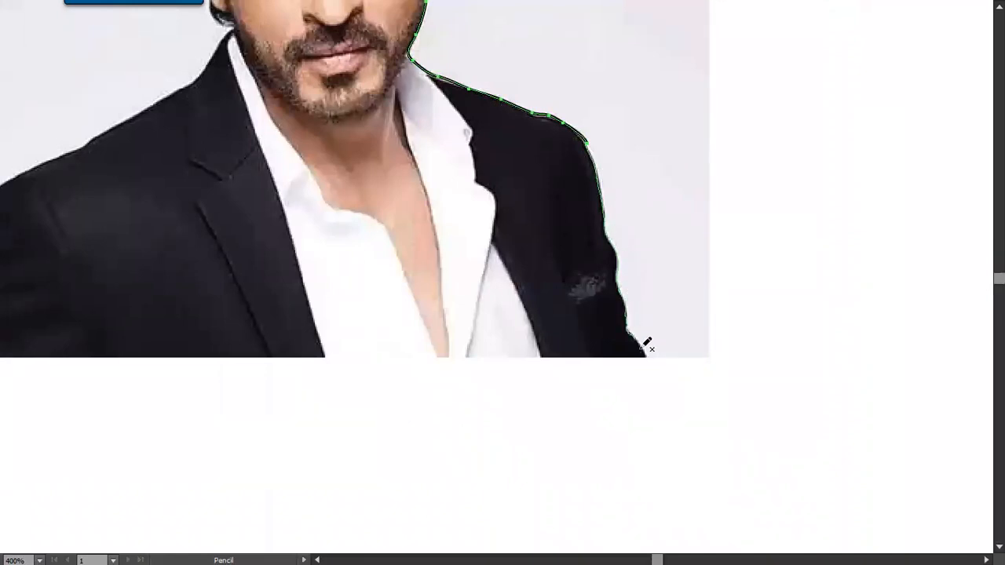
{"action": "left_click_drag", "start_coordinate": [644, 357], "coordinate": [646, 358]}
- Trace the jacket's left-hand sleeve and shoulder up to the neck, and outline the left-hand ear
{"action": "left_click_drag", "start_coordinate": [230, 283], "coordinate": [518, 253]}
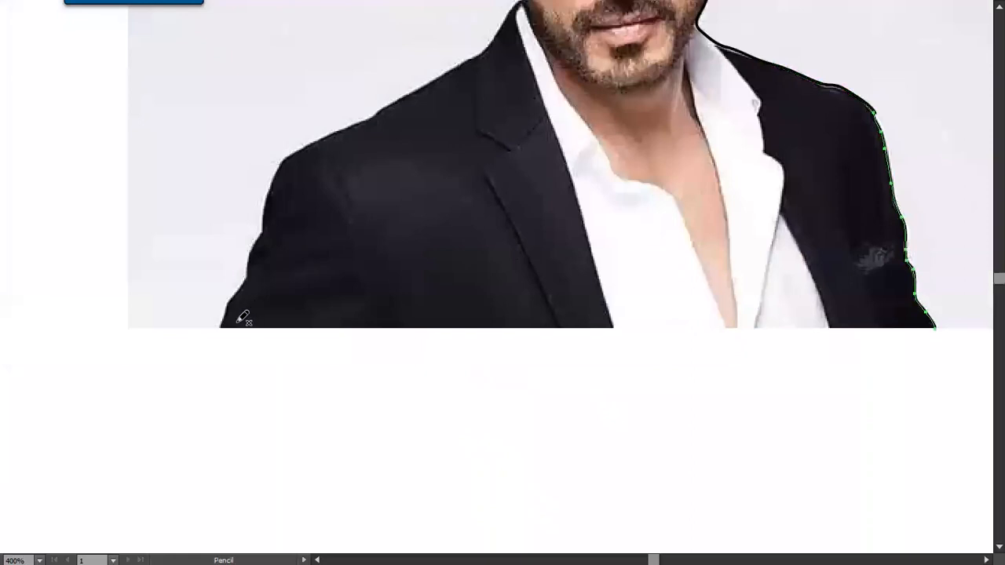
{"action": "mouse_move", "coordinate": [225, 322]}
{"action": "left_mouse_down"}
{"action": "mouse_move", "coordinate": [246, 280]}
{"action": "mouse_move", "coordinate": [264, 197]}
{"action": "mouse_move", "coordinate": [286, 160]}
{"action": "mouse_move", "coordinate": [297, 160]}
{"action": "mouse_move", "coordinate": [277, 224]}
{"action": "mouse_move", "coordinate": [249, 264]}
{"action": "mouse_move", "coordinate": [387, 195]}
{"action": "left_mouse_up"}
{"action": "mouse_move", "coordinate": [392, 219]}
{"action": "left_mouse_down"}
{"action": "mouse_move", "coordinate": [379, 270]}
{"action": "mouse_move", "coordinate": [363, 277]}
{"action": "mouse_move", "coordinate": [424, 236]}
{"action": "mouse_move", "coordinate": [456, 194]}
{"action": "mouse_move", "coordinate": [456, 251]}
{"action": "mouse_move", "coordinate": [433, 235]}
{"action": "mouse_move", "coordinate": [412, 165]}
{"action": "left_mouse_up"}
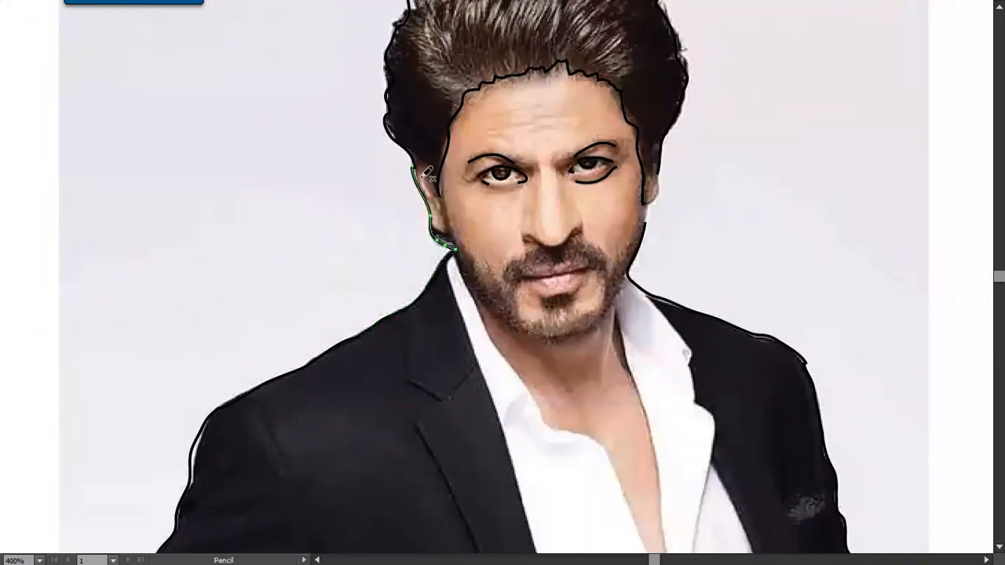
- Trace the left-hand shirt collar edge from below the ear along the open neckline down to the photo's bottom edge
{"action": "left_click_drag", "start_coordinate": [482, 193], "coordinate": [453, 163]}
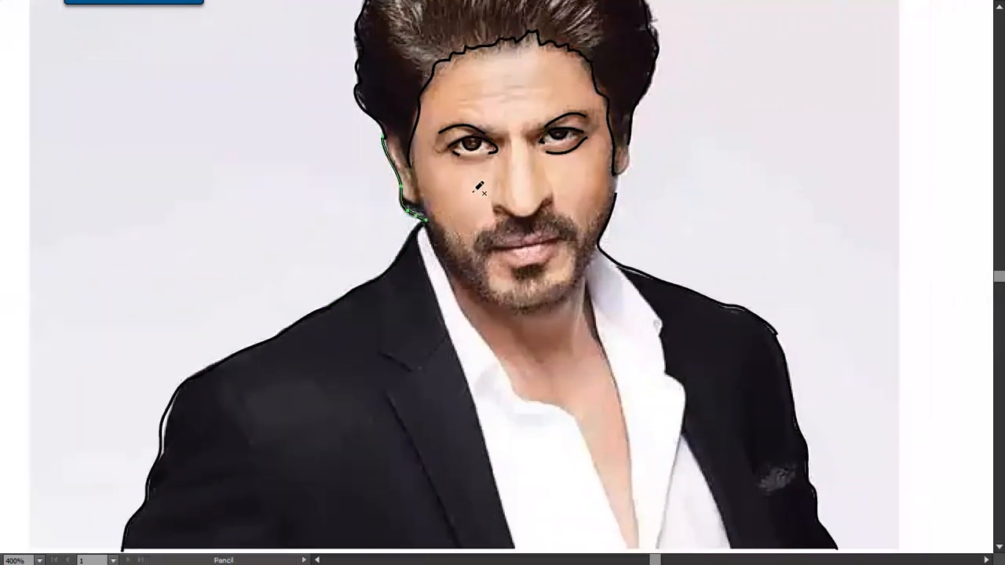
{"action": "key", "text": "ctrl+plus"}
{"action": "key", "text": "ctrl+plus"}
{"action": "mouse_move", "coordinate": [374, 183]}
{"action": "left_mouse_down"}
{"action": "mouse_move", "coordinate": [380, 158]}
{"action": "mouse_move", "coordinate": [383, 198]}
{"action": "mouse_move", "coordinate": [416, 273]}
{"action": "mouse_move", "coordinate": [495, 397]}
{"action": "left_mouse_up"}
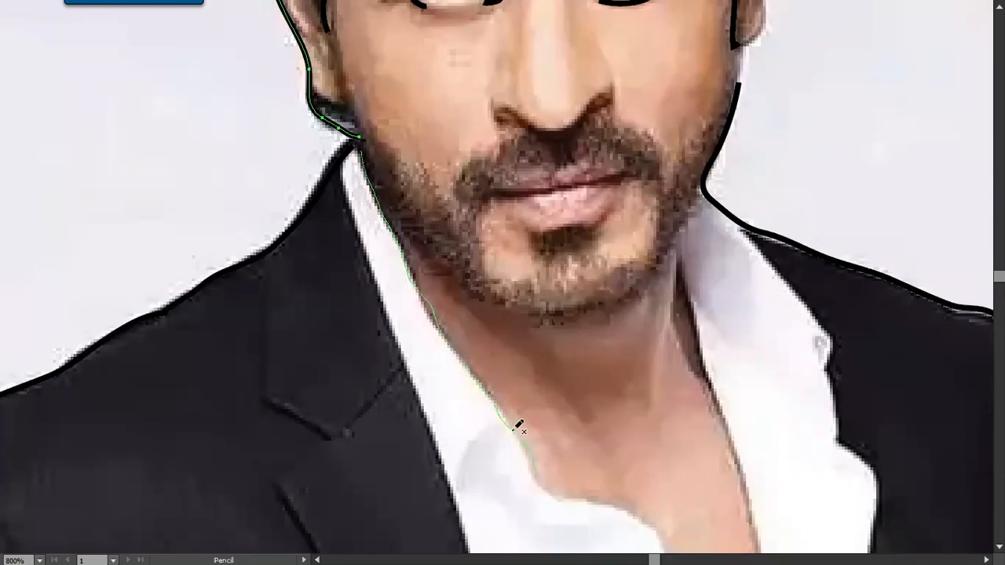
{"action": "left_click_drag", "start_coordinate": [518, 260], "coordinate": [511, 284]}
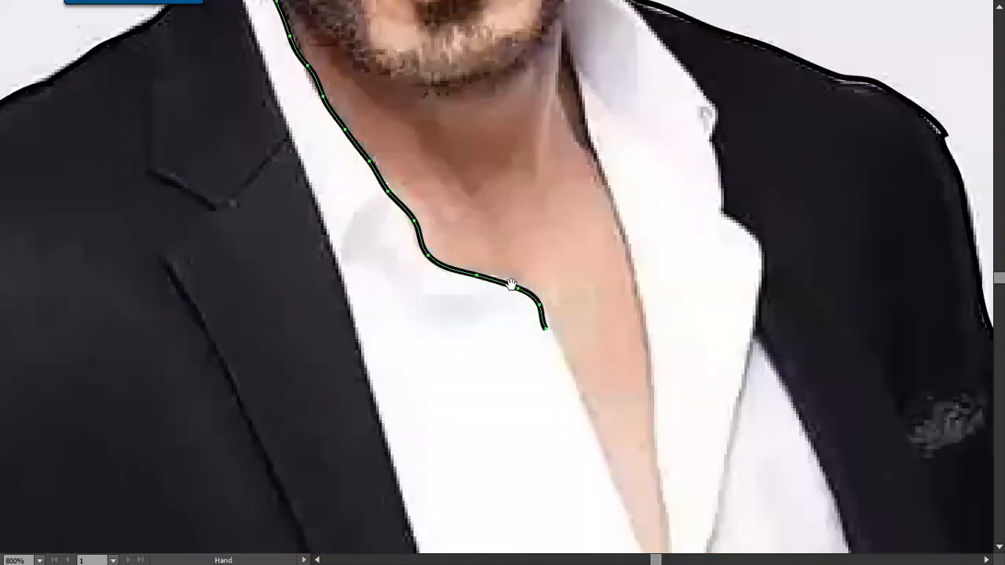
{"action": "mouse_move", "coordinate": [570, 403]}
{"action": "left_mouse_down"}
{"action": "mouse_move", "coordinate": [455, 243]}
{"action": "mouse_move", "coordinate": [489, 288]}
{"action": "left_mouse_up"}
{"action": "key", "text": "ctrl+minus"}
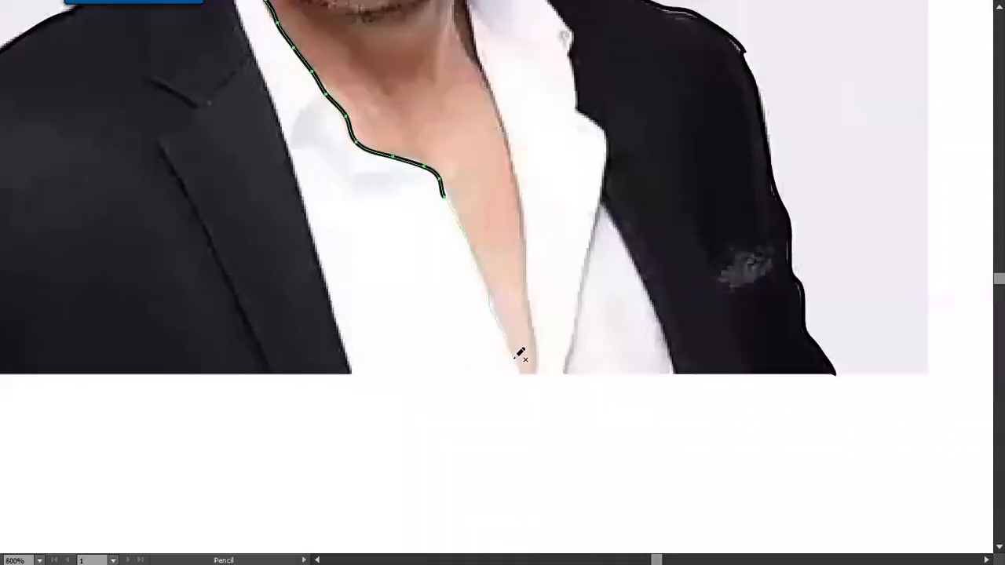
{"action": "left_click_drag", "start_coordinate": [523, 376], "coordinate": [520, 375]}
- Trace the right-hand edge of the shirt opening, the collar and shirt border against the jacket, and the inner shirt fold
{"action": "left_click_drag", "start_coordinate": [436, 339], "coordinate": [425, 355]}
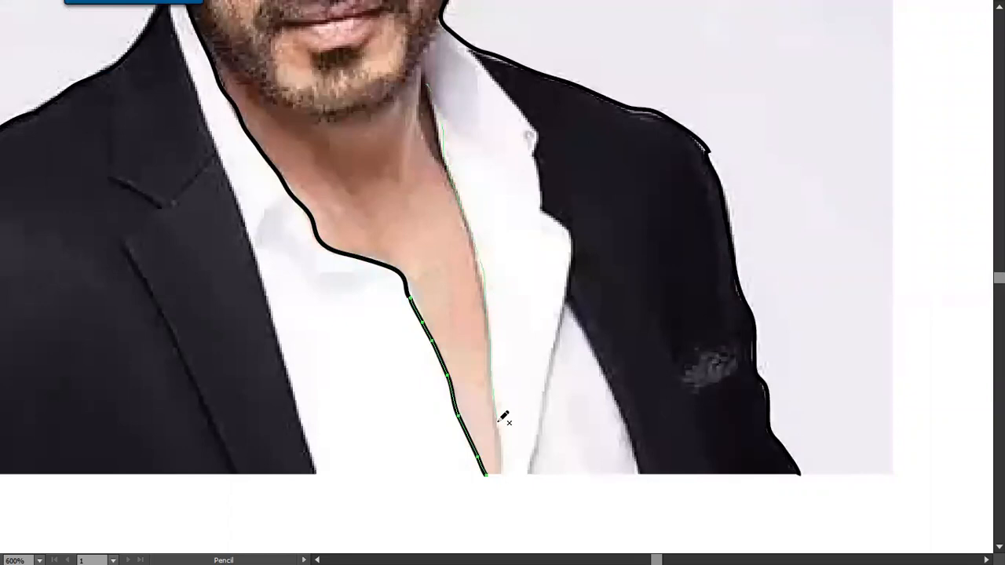
{"action": "left_click_drag", "start_coordinate": [512, 308], "coordinate": [514, 309]}
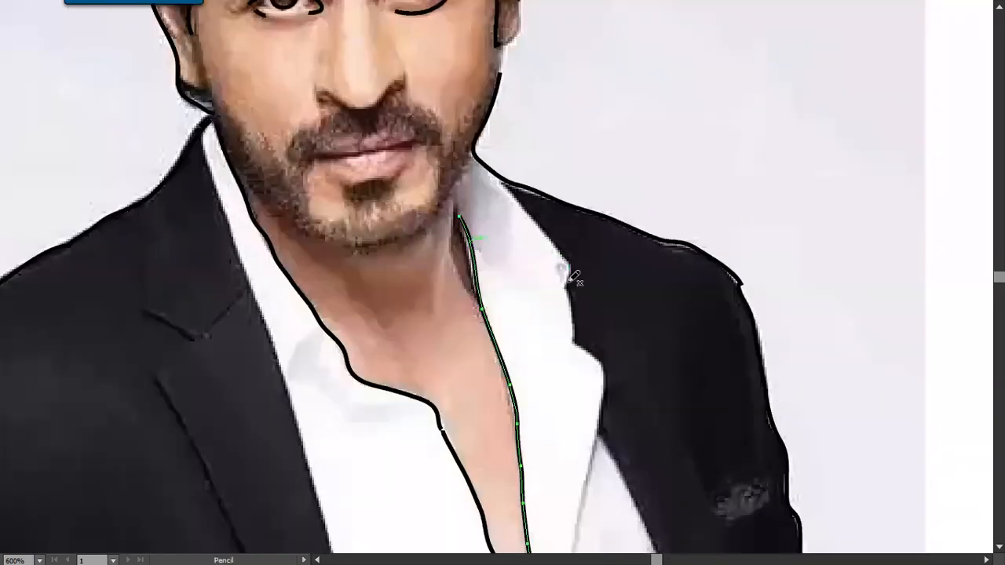
{"action": "left_click_drag", "start_coordinate": [564, 276], "coordinate": [574, 338]}
{"action": "mouse_move", "coordinate": [563, 248]}
{"action": "left_mouse_down"}
{"action": "mouse_move", "coordinate": [562, 206]}
{"action": "mouse_move", "coordinate": [557, 260]}
{"action": "mouse_move", "coordinate": [585, 302]}
{"action": "mouse_move", "coordinate": [630, 425]}
{"action": "left_mouse_up"}
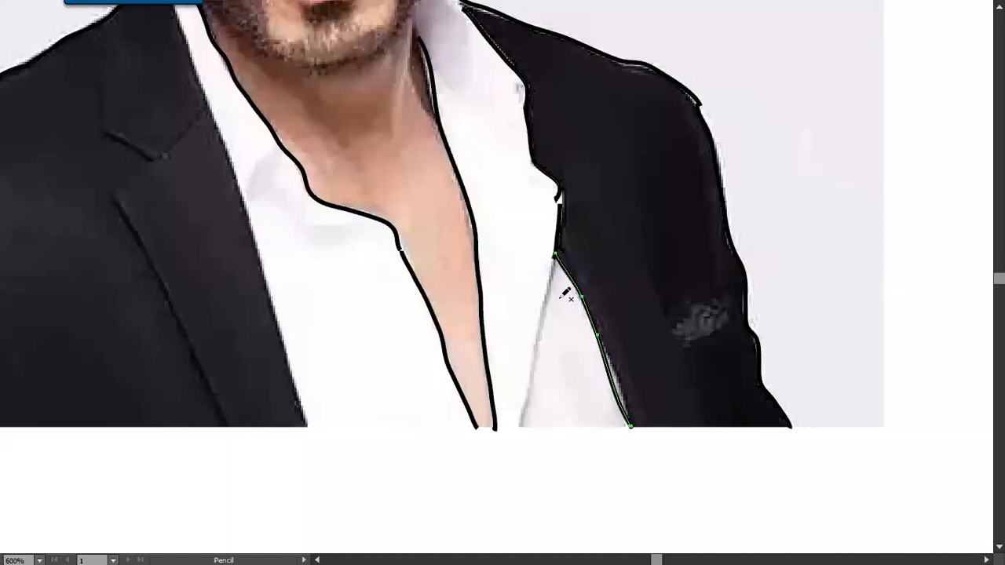
{"action": "left_click_drag", "start_coordinate": [524, 419], "coordinate": [520, 428]}
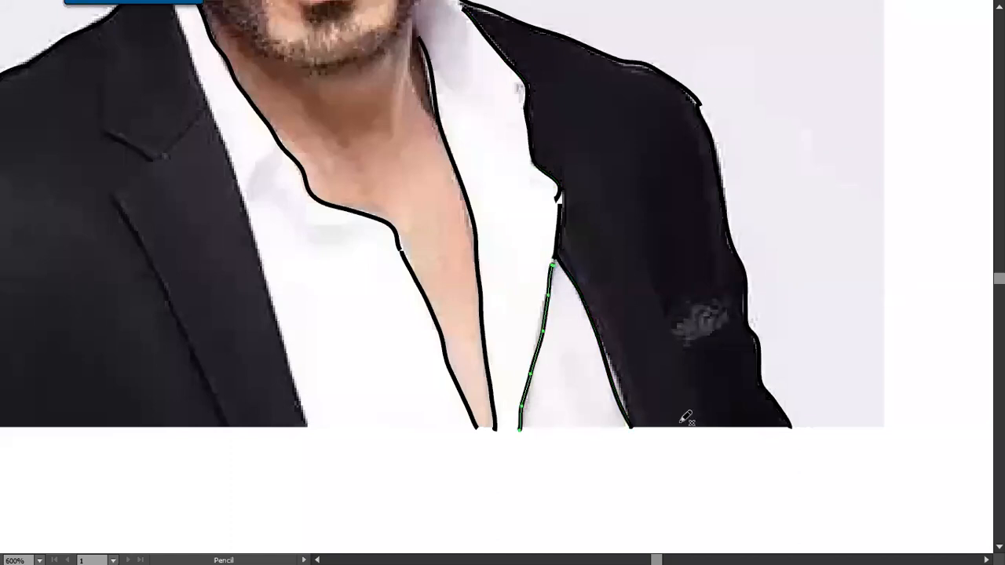
- Trace the left-hand jacket lapel with its collar line, notch and long fold running down to the photo's bottom edge
{"action": "left_click_drag", "start_coordinate": [355, 228], "coordinate": [489, 368]}
{"action": "left_click_drag", "start_coordinate": [240, 274], "coordinate": [367, 346]}
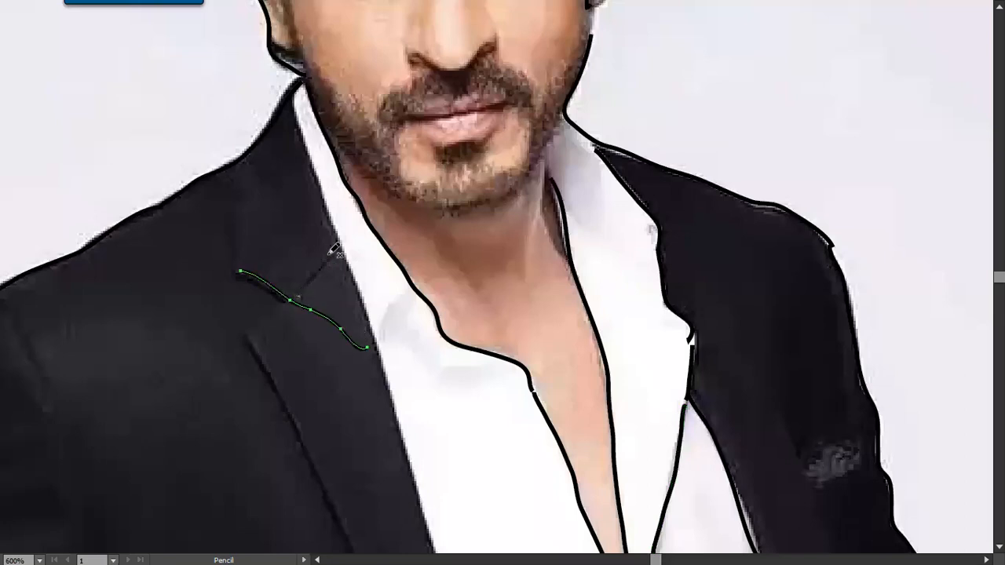
{"action": "left_click_drag", "start_coordinate": [336, 252], "coordinate": [300, 297]}
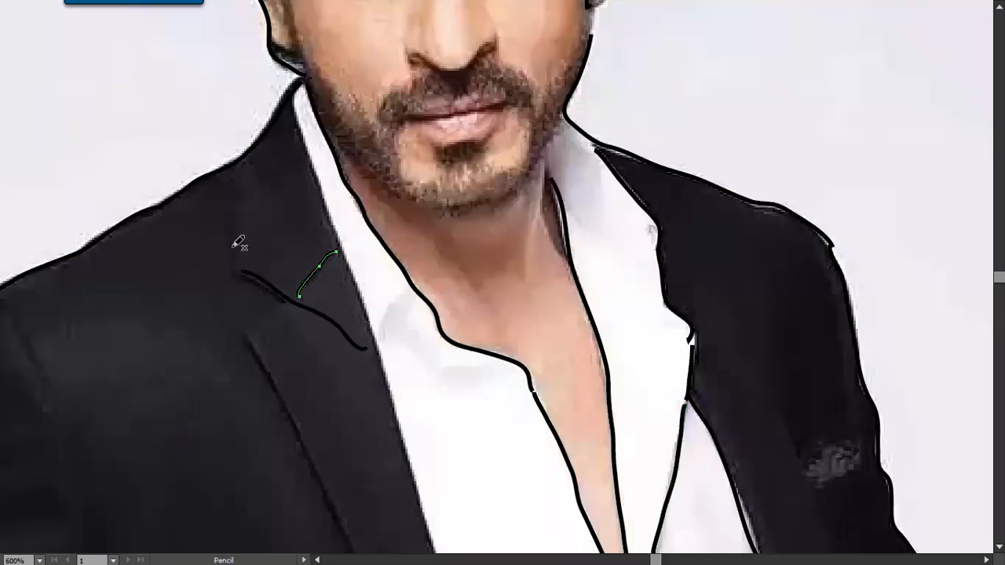
{"action": "left_click_drag", "start_coordinate": [246, 148], "coordinate": [239, 274]}
{"action": "left_click_drag", "start_coordinate": [284, 326], "coordinate": [281, 215]}
{"action": "mouse_move", "coordinate": [280, 195]}
{"action": "left_mouse_down"}
{"action": "mouse_move", "coordinate": [251, 228]}
{"action": "mouse_move", "coordinate": [359, 455]}
{"action": "left_mouse_up"}
- Close the drawing along the photo's bottom edge with Pencil lines across the jacket and shirt from sleeve to sleeve
{"action": "left_click_drag", "start_coordinate": [236, 423], "coordinate": [456, 334]}
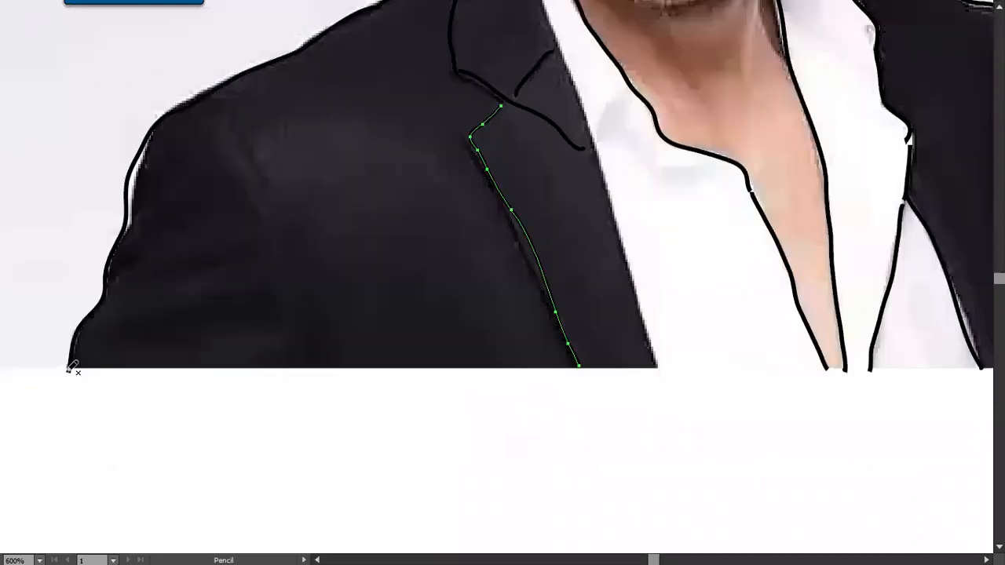
{"action": "left_click_drag", "start_coordinate": [222, 362], "coordinate": [653, 353]}
{"action": "mouse_move", "coordinate": [833, 367]}
{"action": "left_mouse_down"}
{"action": "mouse_move", "coordinate": [570, 332]}
{"action": "mouse_move", "coordinate": [607, 328]}
{"action": "left_mouse_up"}
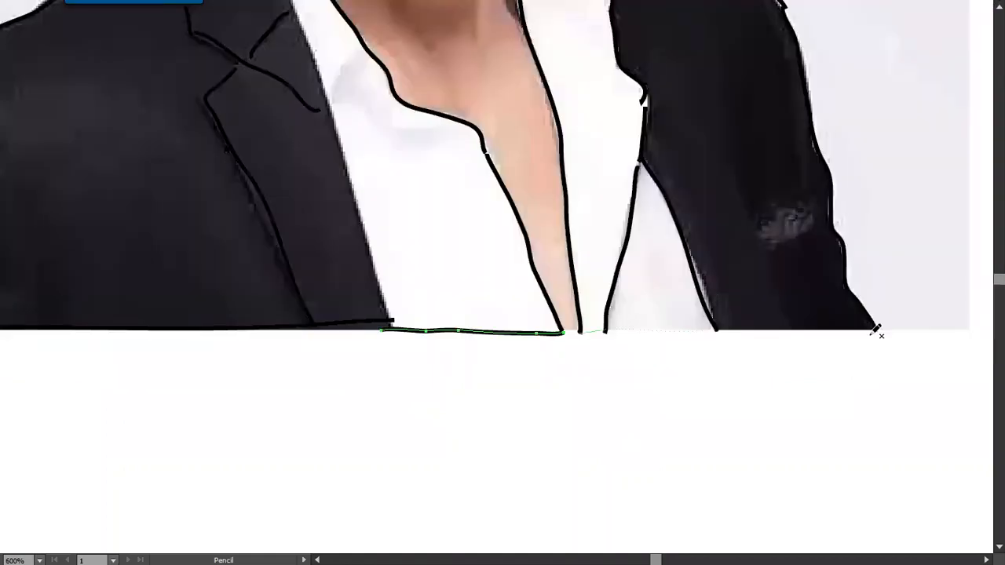
- Draw short Pencil hair strands inside the hair outline, across the crown and above both sides of the hairline
{"action": "left_click_drag", "start_coordinate": [454, 269], "coordinate": [454, 408]}
{"action": "left_click_drag", "start_coordinate": [379, 71], "coordinate": [390, 303]}
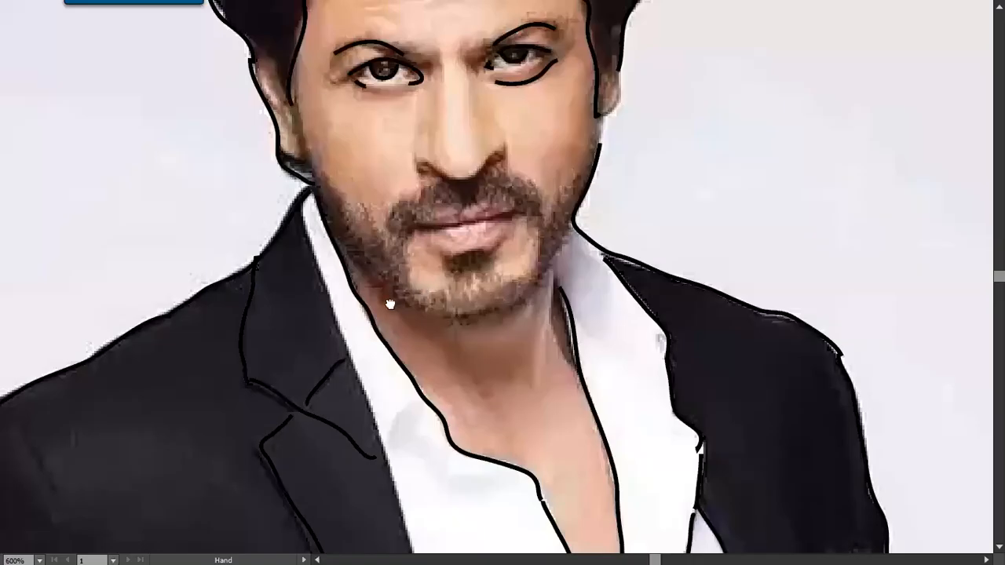
{"action": "left_click_drag", "start_coordinate": [388, 182], "coordinate": [388, 315]}
{"action": "left_click_drag", "start_coordinate": [376, 245], "coordinate": [358, 318]}
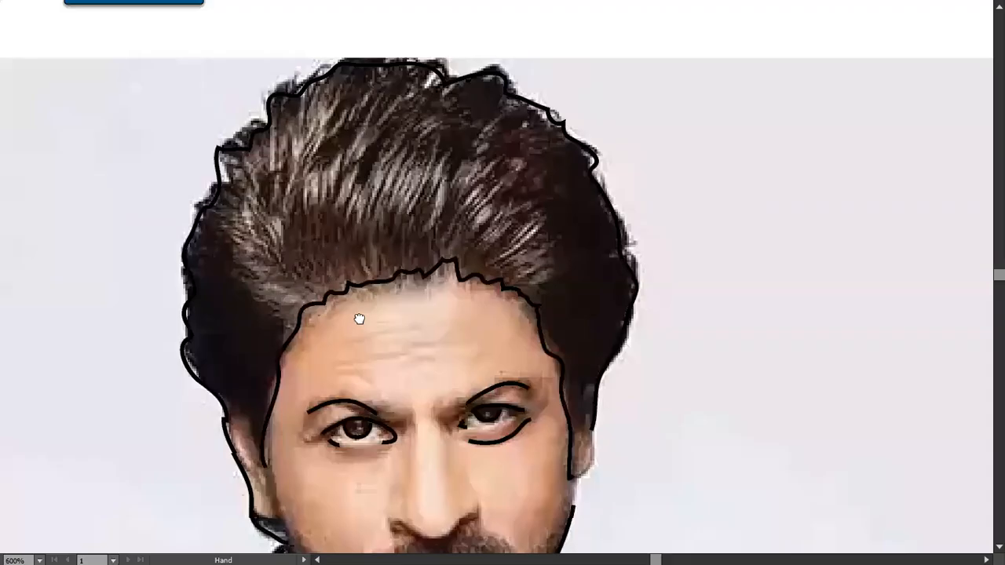
{"action": "left_click_drag", "start_coordinate": [326, 161], "coordinate": [355, 131]}
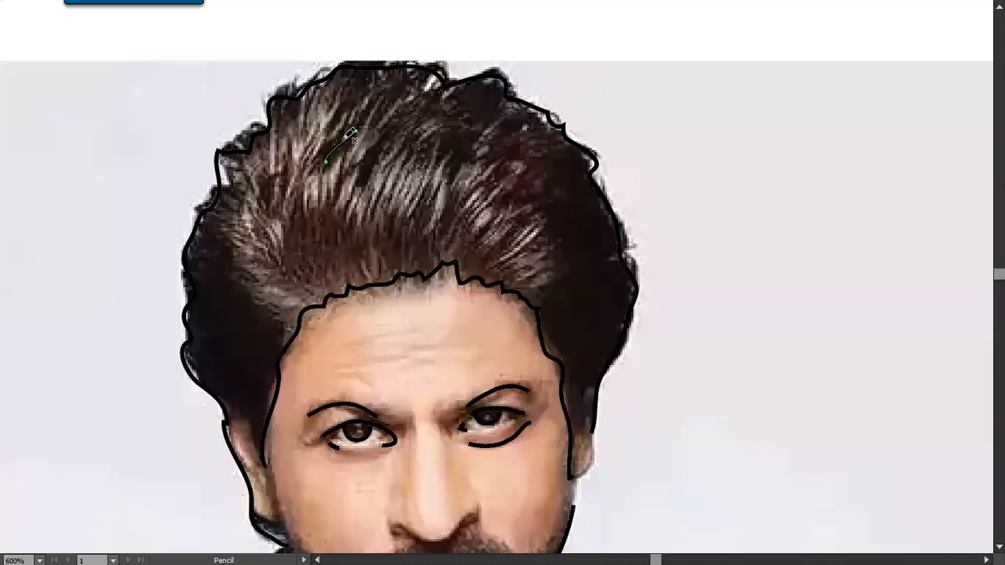
{"action": "left_click_drag", "start_coordinate": [356, 177], "coordinate": [375, 137]}
{"action": "mouse_move", "coordinate": [347, 217]}
{"action": "left_mouse_down"}
{"action": "mouse_move", "coordinate": [356, 194]}
{"action": "mouse_move", "coordinate": [392, 166]}
{"action": "left_mouse_up"}
{"action": "left_click_drag", "start_coordinate": [412, 206], "coordinate": [427, 181]}
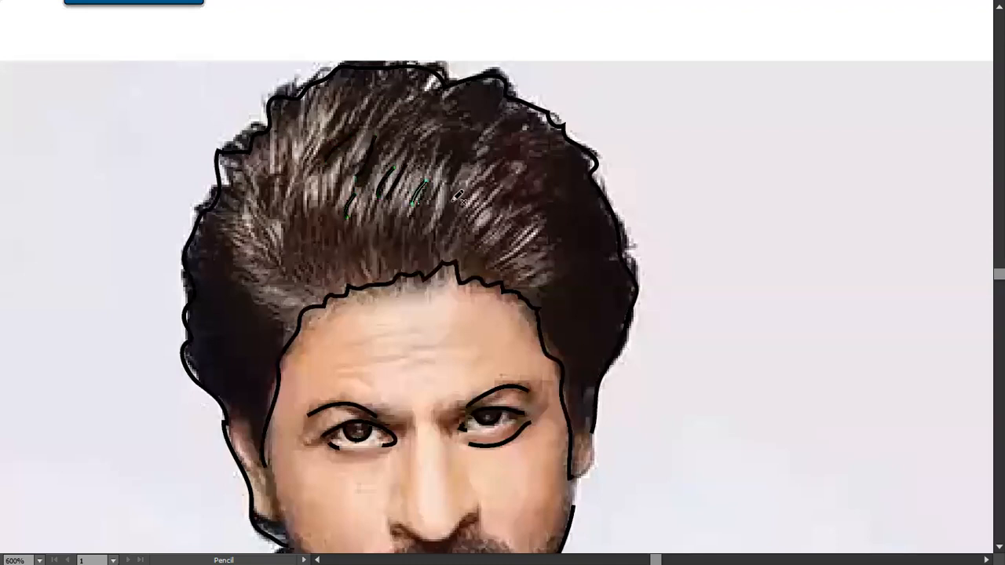
{"action": "left_click_drag", "start_coordinate": [469, 117], "coordinate": [443, 206]}
{"action": "left_click_drag", "start_coordinate": [444, 133], "coordinate": [421, 147]}
{"action": "left_click_drag", "start_coordinate": [438, 109], "coordinate": [409, 127]}
{"action": "mouse_move", "coordinate": [320, 143]}
{"action": "left_mouse_down"}
{"action": "mouse_move", "coordinate": [310, 153]}
{"action": "mouse_move", "coordinate": [318, 124]}
{"action": "left_mouse_up"}
{"action": "mouse_move", "coordinate": [277, 190]}
{"action": "left_mouse_down"}
{"action": "mouse_move", "coordinate": [284, 165]}
{"action": "mouse_move", "coordinate": [265, 205]}
{"action": "mouse_move", "coordinate": [271, 259]}
{"action": "left_mouse_up"}
{"action": "mouse_move", "coordinate": [257, 226]}
{"action": "left_mouse_down"}
{"action": "mouse_move", "coordinate": [294, 299]}
{"action": "mouse_move", "coordinate": [308, 289]}
{"action": "left_mouse_up"}
{"action": "mouse_move", "coordinate": [514, 247]}
{"action": "left_mouse_down"}
{"action": "mouse_move", "coordinate": [532, 220]}
{"action": "mouse_move", "coordinate": [544, 240]}
{"action": "left_mouse_up"}
{"action": "mouse_move", "coordinate": [482, 235]}
{"action": "left_mouse_down"}
{"action": "mouse_move", "coordinate": [504, 216]}
{"action": "mouse_move", "coordinate": [476, 182]}
{"action": "mouse_move", "coordinate": [439, 234]}
{"action": "mouse_move", "coordinate": [440, 226]}
{"action": "left_mouse_up"}
{"action": "left_click_drag", "start_coordinate": [433, 191], "coordinate": [422, 218]}
- Draw three forehead wrinkle lines, a short crease beside the nose bridge and the lower contour of the nose
{"action": "scroll", "coordinate": [385, 320], "scroll_direction": "down", "scroll_amount": 3}
{"action": "mouse_move", "coordinate": [353, 286]}
{"action": "left_mouse_down"}
{"action": "mouse_move", "coordinate": [463, 268]}
{"action": "mouse_move", "coordinate": [408, 280]}
{"action": "mouse_move", "coordinate": [378, 200]}
{"action": "left_mouse_up"}
{"action": "scroll", "coordinate": [424, 298], "scroll_direction": "down", "scroll_amount": 2}
{"action": "mouse_move", "coordinate": [390, 293]}
{"action": "left_mouse_down"}
{"action": "mouse_move", "coordinate": [426, 303]}
{"action": "mouse_move", "coordinate": [466, 282]}
{"action": "left_mouse_up"}
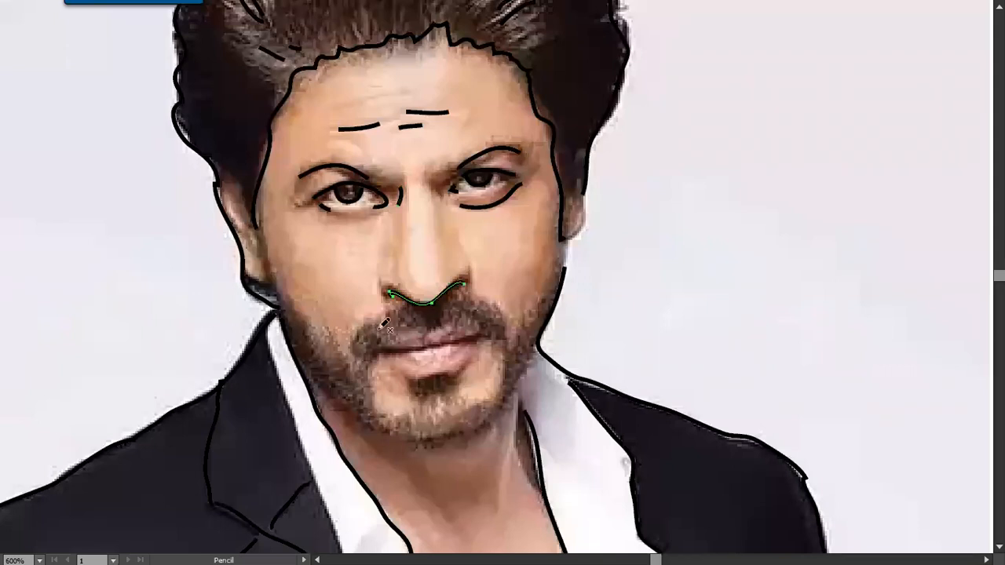
- Sketch the moustache and chin beard with short strokes and draw the line between the lips
{"action": "mouse_move", "coordinate": [403, 324]}
{"action": "left_mouse_down"}
{"action": "mouse_move", "coordinate": [457, 308]}
{"action": "mouse_move", "coordinate": [498, 321]}
{"action": "mouse_move", "coordinate": [468, 307]}
{"action": "mouse_move", "coordinate": [507, 338]}
{"action": "left_mouse_up"}
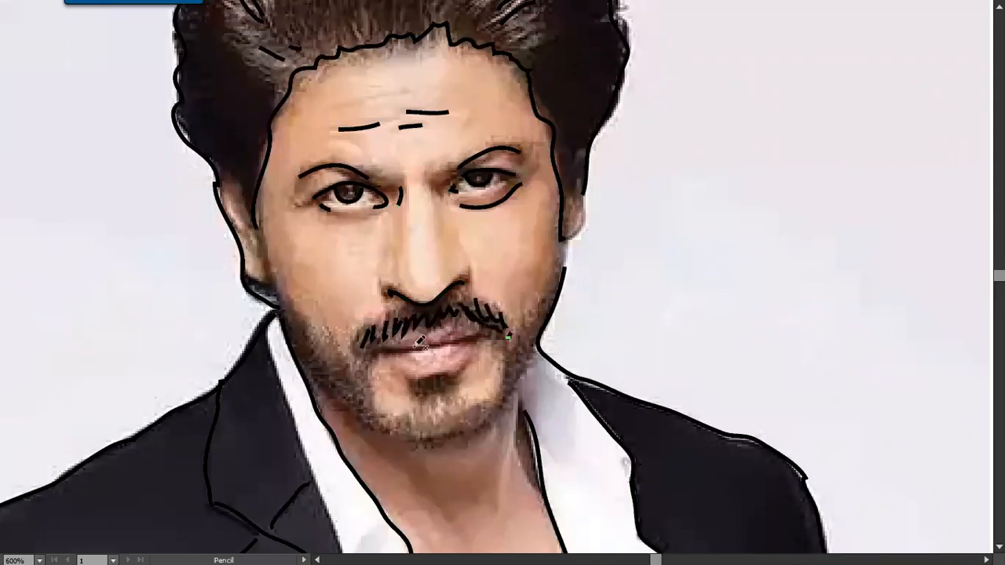
{"action": "mouse_move", "coordinate": [392, 299]}
{"action": "left_mouse_down"}
{"action": "mouse_move", "coordinate": [497, 285]}
{"action": "mouse_move", "coordinate": [460, 279]}
{"action": "left_mouse_up"}
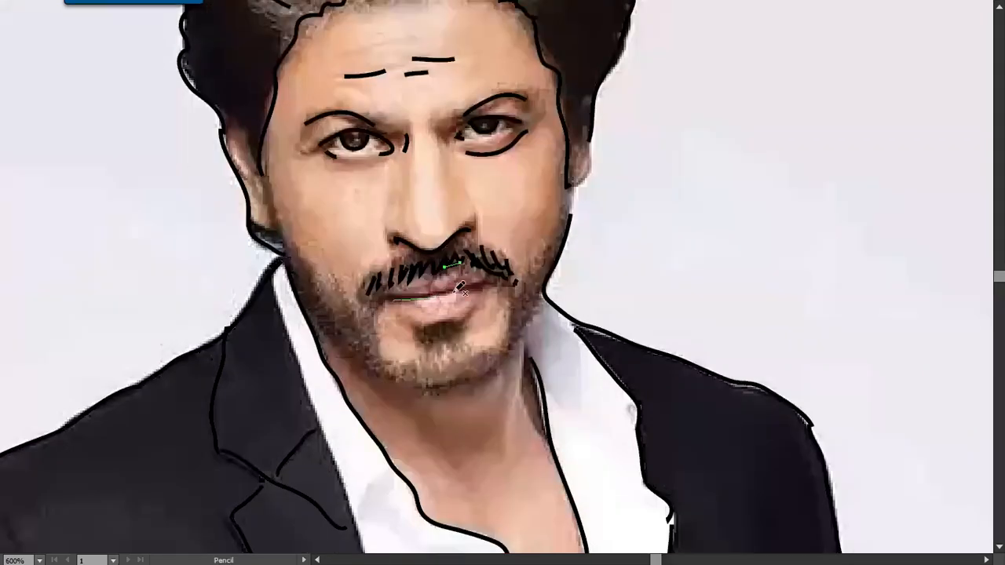
{"action": "mouse_move", "coordinate": [438, 297]}
{"action": "left_mouse_down"}
{"action": "mouse_move", "coordinate": [426, 325]}
{"action": "mouse_move", "coordinate": [446, 323]}
{"action": "left_mouse_up"}
{"action": "mouse_move", "coordinate": [457, 304]}
{"action": "left_mouse_down"}
{"action": "mouse_move", "coordinate": [458, 316]}
{"action": "mouse_move", "coordinate": [502, 310]}
{"action": "left_mouse_up"}
{"action": "left_click_drag", "start_coordinate": [510, 283], "coordinate": [506, 300]}
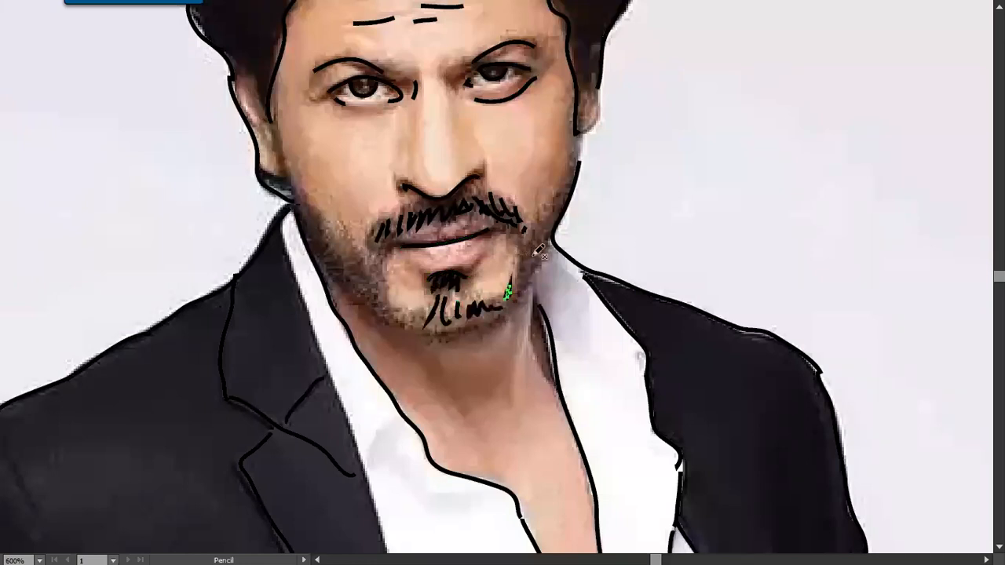
- Add short beard strokes along the right-hand jaw, from the chin up to the cheek edge
{"action": "left_click_drag", "start_coordinate": [515, 251], "coordinate": [521, 275]}
{"action": "left_click_drag", "start_coordinate": [543, 227], "coordinate": [527, 262]}
{"action": "left_click_drag", "start_coordinate": [554, 205], "coordinate": [540, 241]}
{"action": "left_click_drag", "start_coordinate": [560, 199], "coordinate": [551, 235]}
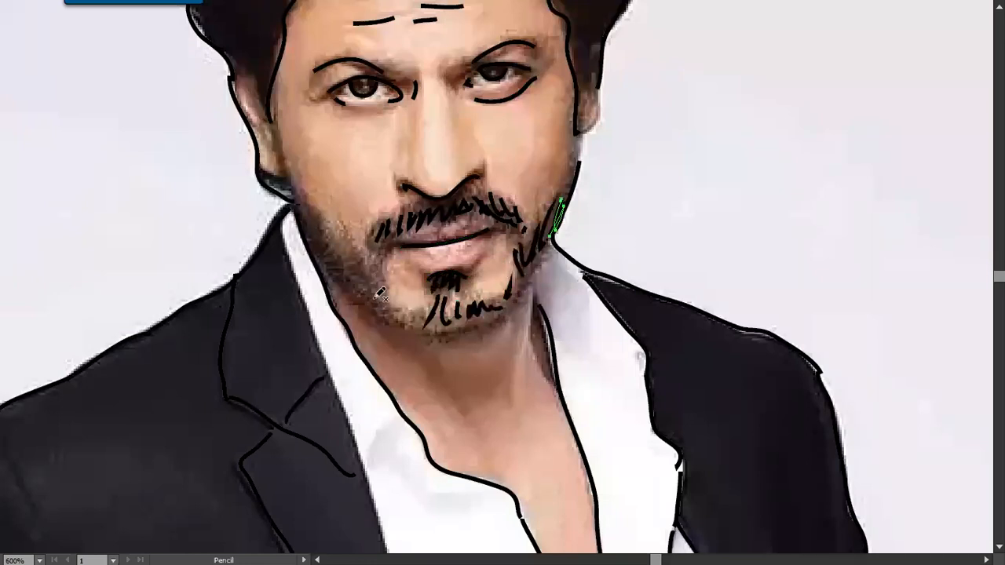
- Add short beard strokes along the left-hand jaw, from beside the chin up towards the ear
{"action": "left_click_drag", "start_coordinate": [381, 272], "coordinate": [372, 302]}
{"action": "left_click_drag", "start_coordinate": [363, 265], "coordinate": [370, 298]}
{"action": "left_click_drag", "start_coordinate": [352, 259], "coordinate": [361, 286]}
{"action": "left_click_drag", "start_coordinate": [339, 248], "coordinate": [350, 275]}
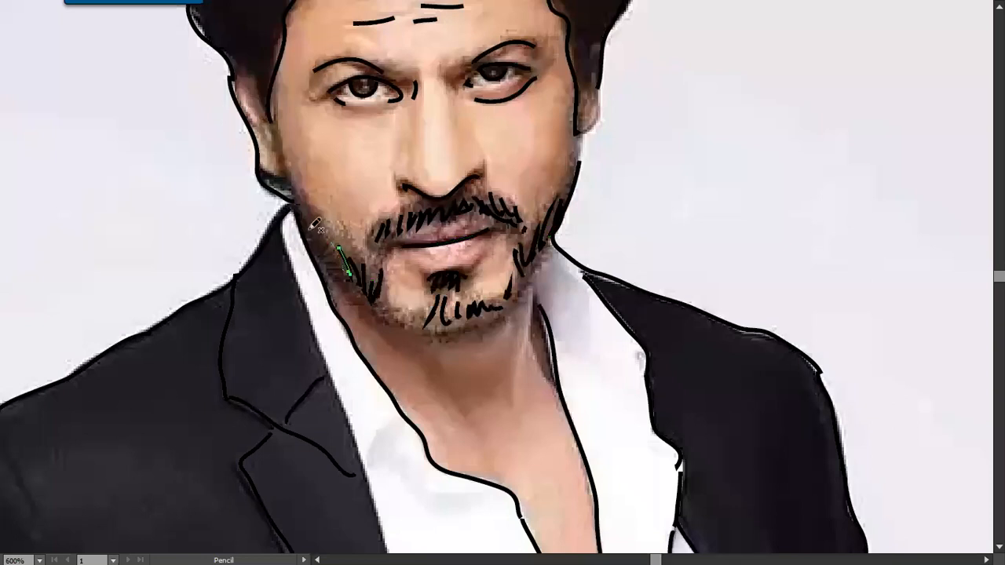
{"action": "mouse_move", "coordinate": [290, 182]}
{"action": "left_mouse_down"}
{"action": "mouse_move", "coordinate": [303, 217]}
{"action": "mouse_move", "coordinate": [348, 267]}
{"action": "left_mouse_up"}
{"action": "left_click_drag", "start_coordinate": [314, 217], "coordinate": [303, 190]}
{"action": "left_click_drag", "start_coordinate": [298, 200], "coordinate": [313, 230]}
- Draw the right-hand ear's inner line and its outer edge down to the jaw
{"action": "left_click_drag", "start_coordinate": [515, 217], "coordinate": [445, 255]}
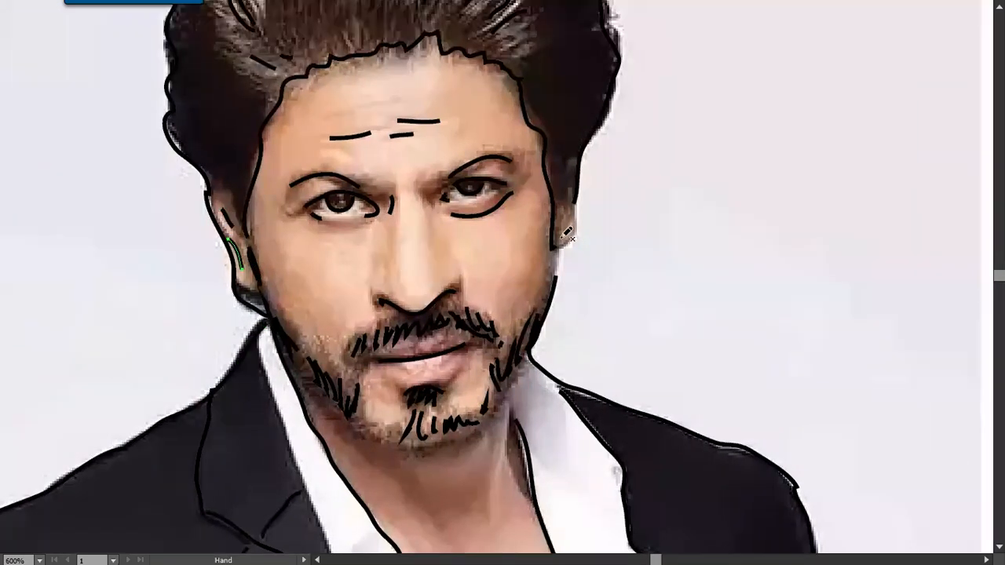
{"action": "left_click_drag", "start_coordinate": [571, 225], "coordinate": [563, 237]}
{"action": "left_click_drag", "start_coordinate": [556, 275], "coordinate": [578, 205]}
- Draw the neck creases below the chin, beside the left-hand collar and next to the right-hand collar
{"action": "left_click_drag", "start_coordinate": [511, 427], "coordinate": [565, 275]}
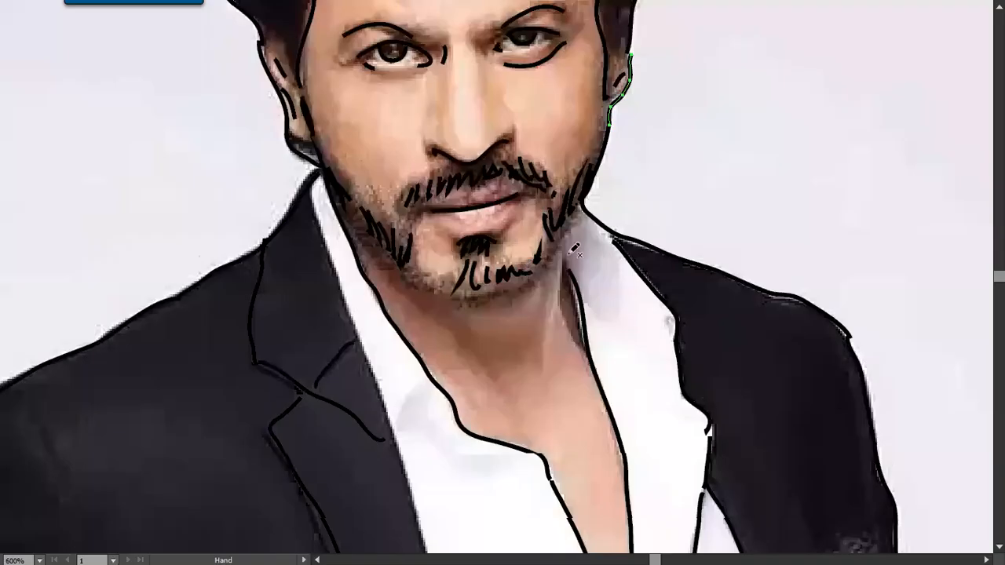
{"action": "left_click_drag", "start_coordinate": [514, 357], "coordinate": [528, 314]}
{"action": "left_click_drag", "start_coordinate": [562, 253], "coordinate": [556, 326]}
{"action": "left_click_drag", "start_coordinate": [515, 331], "coordinate": [482, 289]}
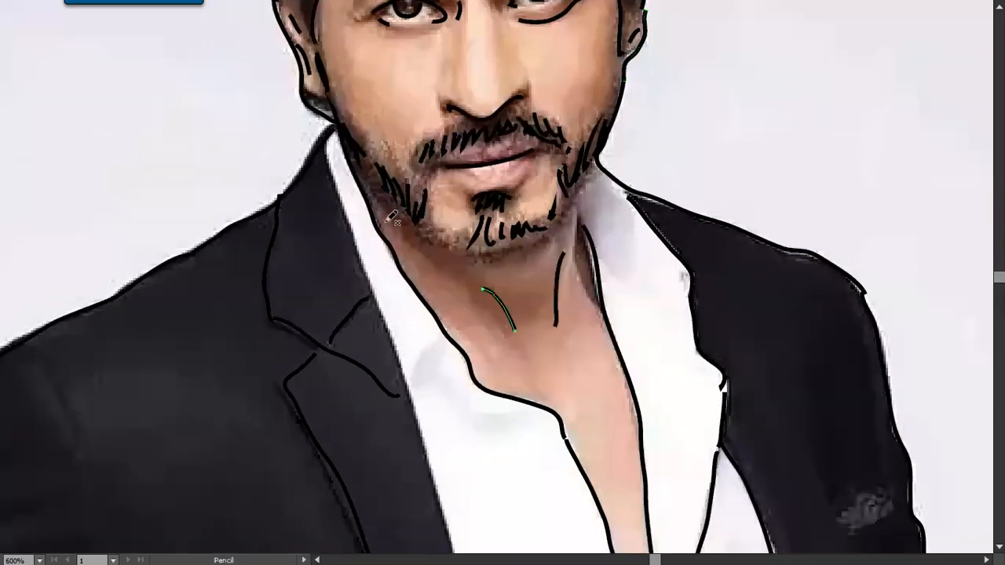
{"action": "key", "text": "space"}
{"action": "left_click_drag", "start_coordinate": [387, 217], "coordinate": [459, 286]}
{"action": "left_click_drag", "start_coordinate": [476, 303], "coordinate": [501, 338]}
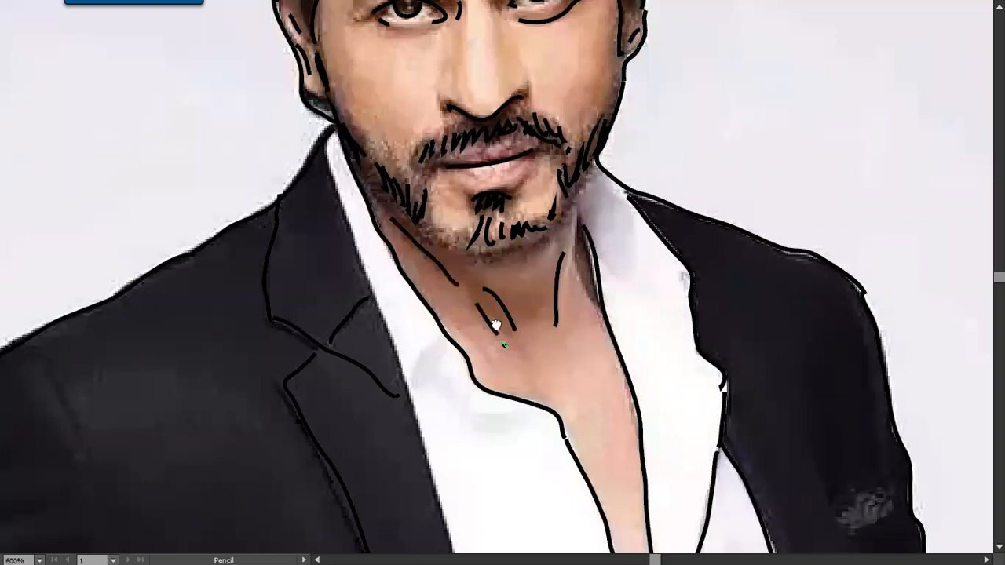
{"action": "left_click_drag", "start_coordinate": [587, 287], "coordinate": [528, 252]}
{"action": "left_click_drag", "start_coordinate": [514, 216], "coordinate": [531, 259]}
{"action": "key", "text": "space"}
{"action": "left_click_drag", "start_coordinate": [454, 309], "coordinate": [474, 345]}
- Add small stubble strokes beneath the chin and along the lower left-hand jaw
{"action": "left_click_drag", "start_coordinate": [424, 271], "coordinate": [442, 316]}
{"action": "mouse_move", "coordinate": [437, 273]}
{"action": "left_mouse_down"}
{"action": "mouse_move", "coordinate": [475, 270]}
{"action": "mouse_move", "coordinate": [478, 259]}
{"action": "left_mouse_up"}
{"action": "key", "text": "ctrl+z"}
{"action": "left_click_drag", "start_coordinate": [409, 258], "coordinate": [409, 249]}
- Draw a short line on the side of the nose, a crease under the left-hand eye and details in both pupils
{"action": "key", "text": "space"}
{"action": "left_click_drag", "start_coordinate": [466, 196], "coordinate": [463, 294]}
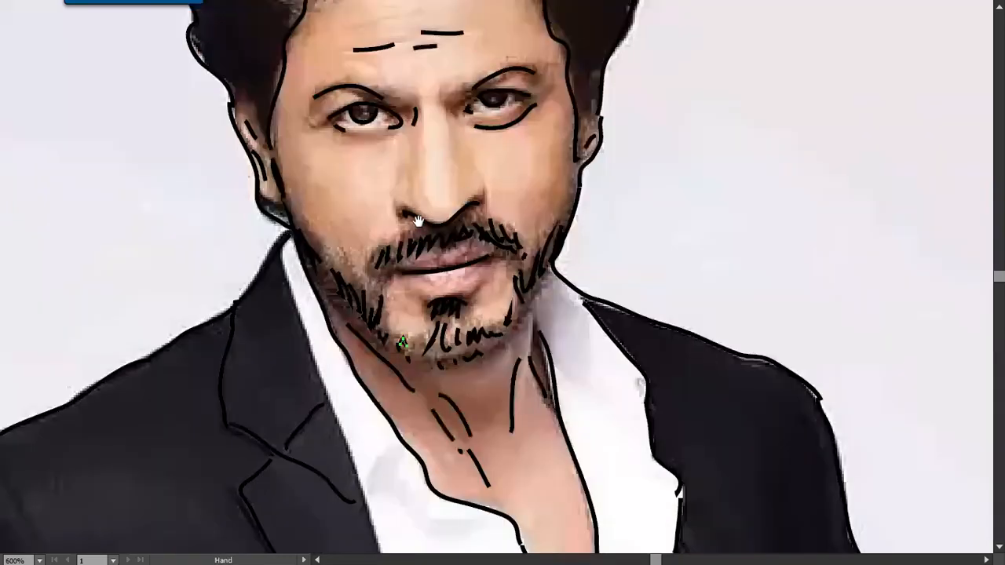
{"action": "left_click_drag", "start_coordinate": [407, 197], "coordinate": [410, 215]}
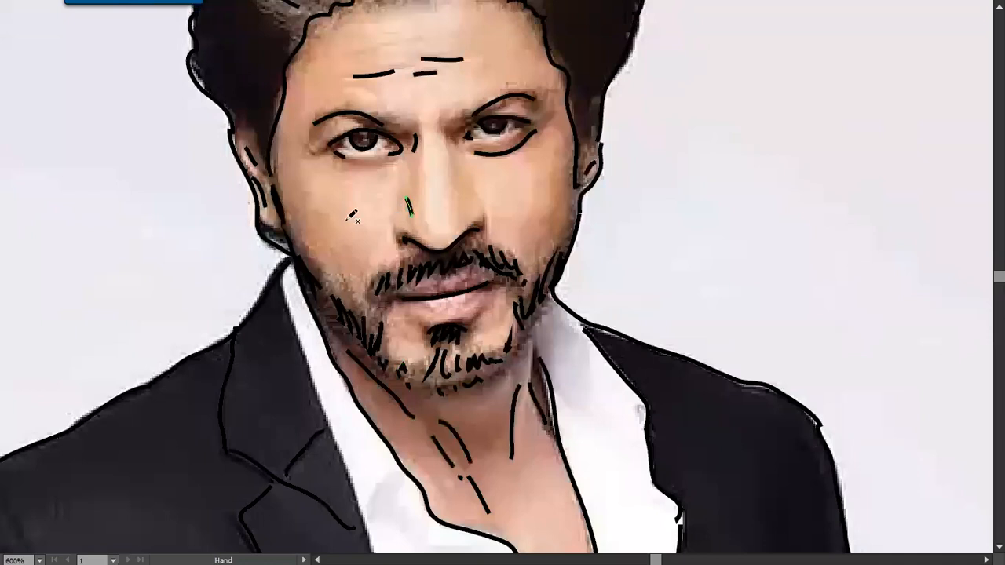
{"action": "mouse_move", "coordinate": [336, 137]}
{"action": "left_mouse_down"}
{"action": "mouse_move", "coordinate": [344, 186]}
{"action": "mouse_move", "coordinate": [393, 215]}
{"action": "left_mouse_up"}
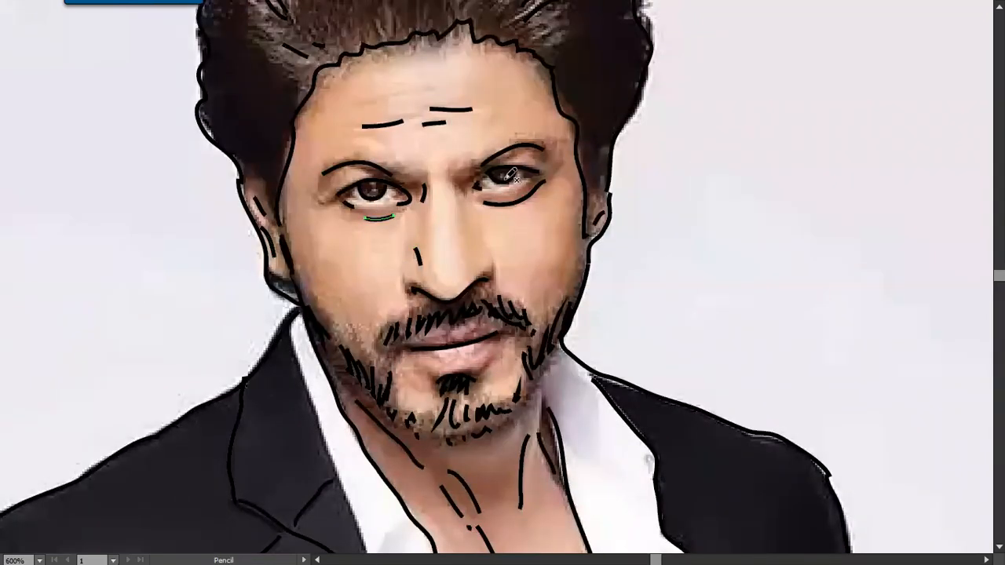
{"action": "left_click_drag", "start_coordinate": [496, 179], "coordinate": [514, 177]}
{"action": "left_click_drag", "start_coordinate": [372, 191], "coordinate": [378, 186]}
- Fill the dark hair on both sides of the head with additional Pencil strands
{"action": "left_click_drag", "start_coordinate": [493, 123], "coordinate": [469, 276]}
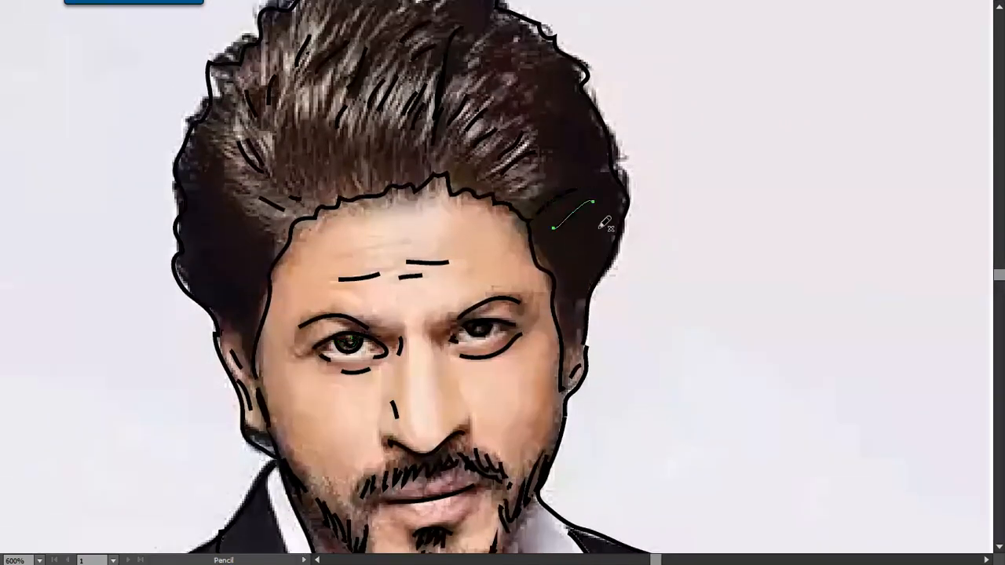
{"action": "left_click_drag", "start_coordinate": [569, 148], "coordinate": [591, 215]}
{"action": "mouse_move", "coordinate": [204, 191]}
{"action": "left_mouse_down"}
{"action": "mouse_move", "coordinate": [243, 239]}
{"action": "mouse_move", "coordinate": [213, 240]}
{"action": "left_mouse_up"}
{"action": "mouse_move", "coordinate": [205, 218]}
{"action": "left_mouse_down"}
{"action": "mouse_move", "coordinate": [197, 260]}
{"action": "mouse_move", "coordinate": [211, 239]}
{"action": "mouse_move", "coordinate": [250, 324]}
{"action": "left_mouse_up"}
{"action": "left_click_drag", "start_coordinate": [201, 154], "coordinate": [192, 176]}
- Hide Layer 2 with the locked reference photo and fit the line drawing in view
{"action": "key", "text": "space"}
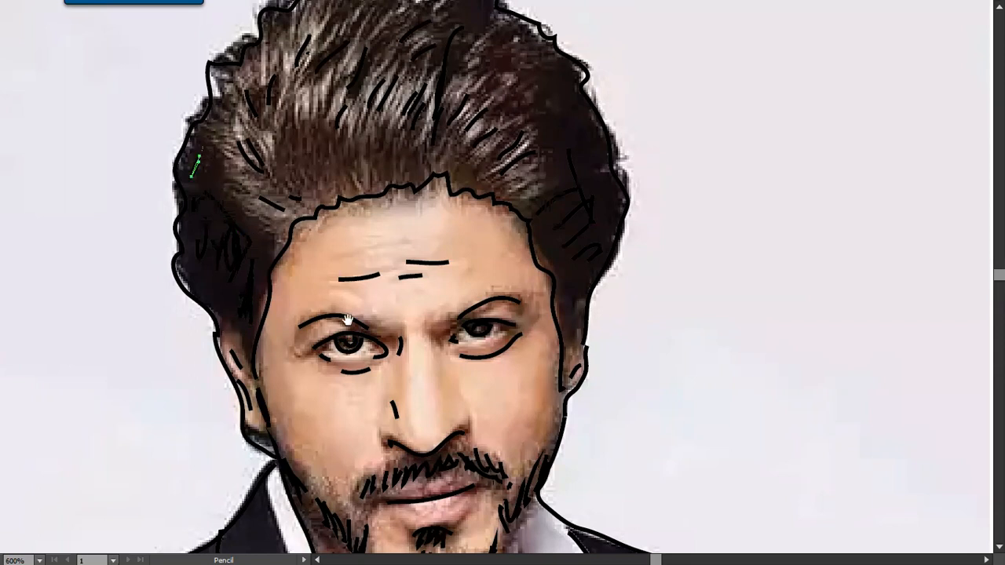
{"action": "left_click_drag", "start_coordinate": [352, 334], "coordinate": [413, 166]}
{"action": "left_click_drag", "start_coordinate": [334, 317], "coordinate": [365, 272]}
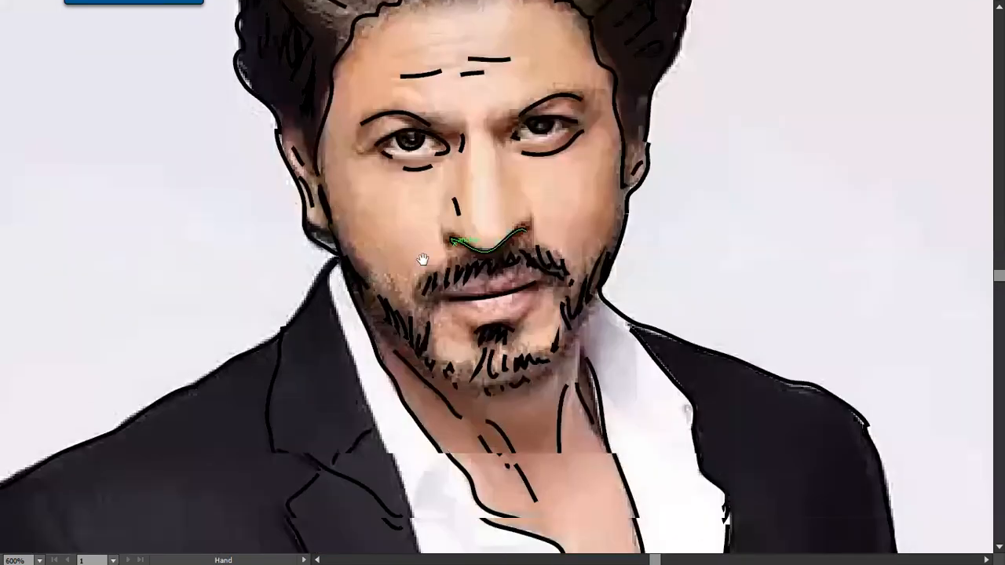
{"action": "scroll", "coordinate": [436, 253], "scroll_direction": "down", "scroll_amount": 1}
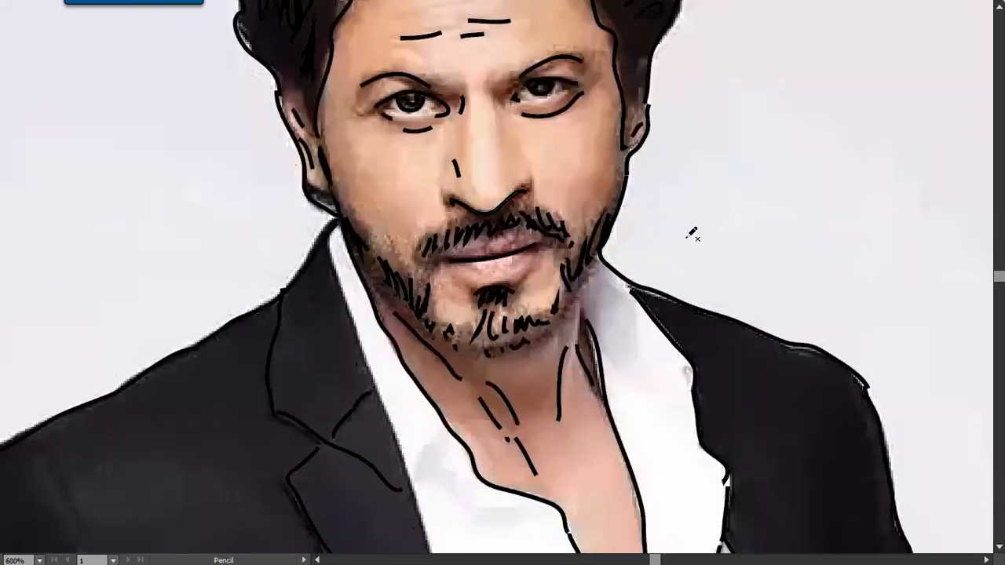
{"action": "key", "text": "F7"}
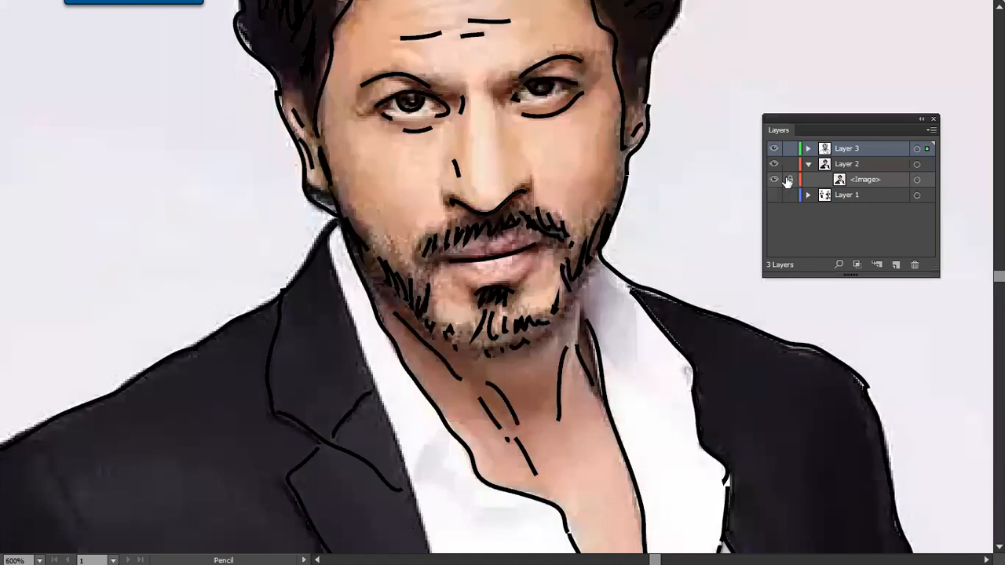
{"action": "left_click", "coordinate": [789, 179]}
{"action": "left_click", "coordinate": [773, 164]}
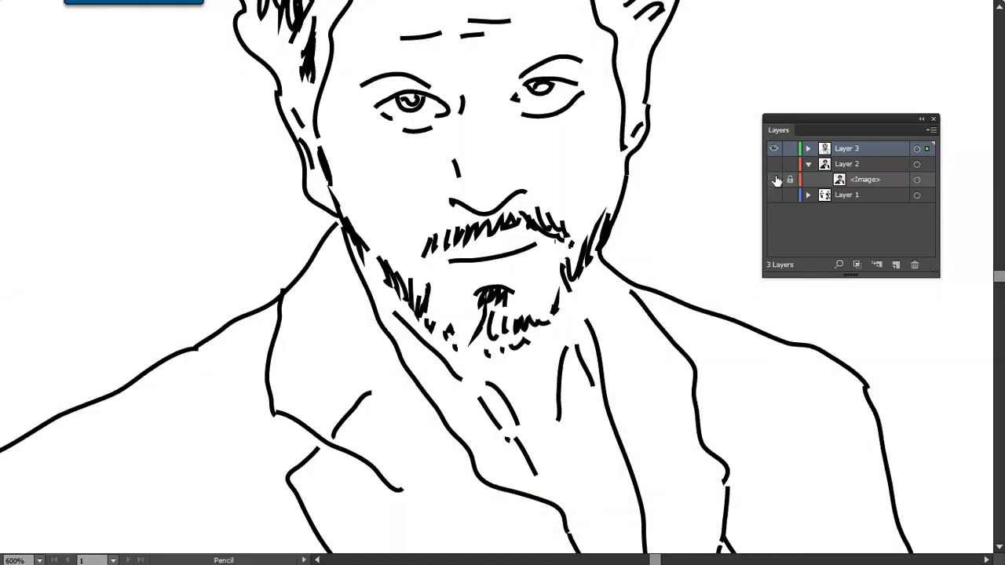
{"action": "key", "text": "ctrl+0"}
{"action": "mouse_move", "coordinate": [267, 133]}
{"action": "left_mouse_down"}
{"action": "mouse_move", "coordinate": [661, 419]}
{"action": "mouse_move", "coordinate": [634, 375]}
{"action": "left_mouse_up"}
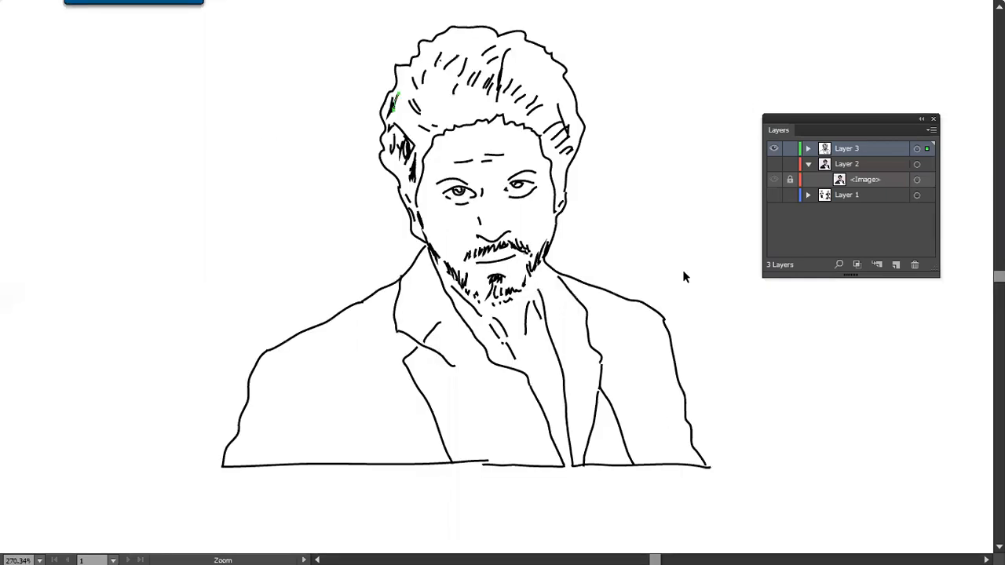
- Make Layer 1 visible and clear the selection from the line drawing
{"action": "left_click", "coordinate": [789, 196]}
{"action": "left_click", "coordinate": [773, 196]}
{"action": "key", "text": "ctrl+0"}
{"action": "key", "text": "a"}
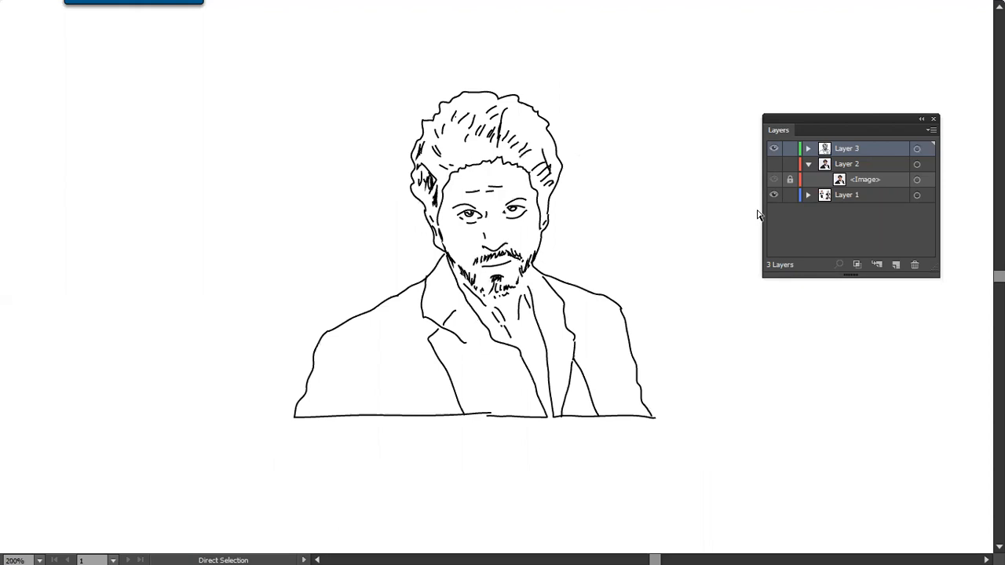
{"action": "left_click_drag", "start_coordinate": [655, 246], "coordinate": [533, 214]}
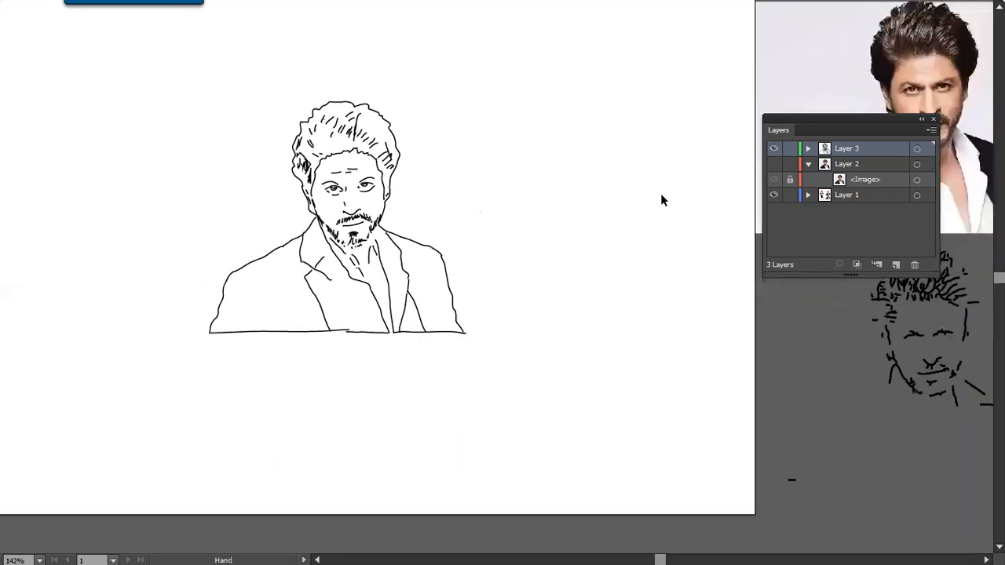
- Move the Layer 1 portrait photo from outside the artboard to just left of the line drawing
{"action": "left_click_drag", "start_coordinate": [844, 84], "coordinate": [78, 218]}
{"action": "key", "text": "space"}
{"action": "mouse_move", "coordinate": [322, 225]}
{"action": "left_mouse_down"}
{"action": "mouse_move", "coordinate": [471, 193]}
{"action": "mouse_move", "coordinate": [316, 205]}
{"action": "left_mouse_up"}
{"action": "key", "text": "space"}
{"action": "left_click_drag", "start_coordinate": [449, 329], "coordinate": [420, 343]}
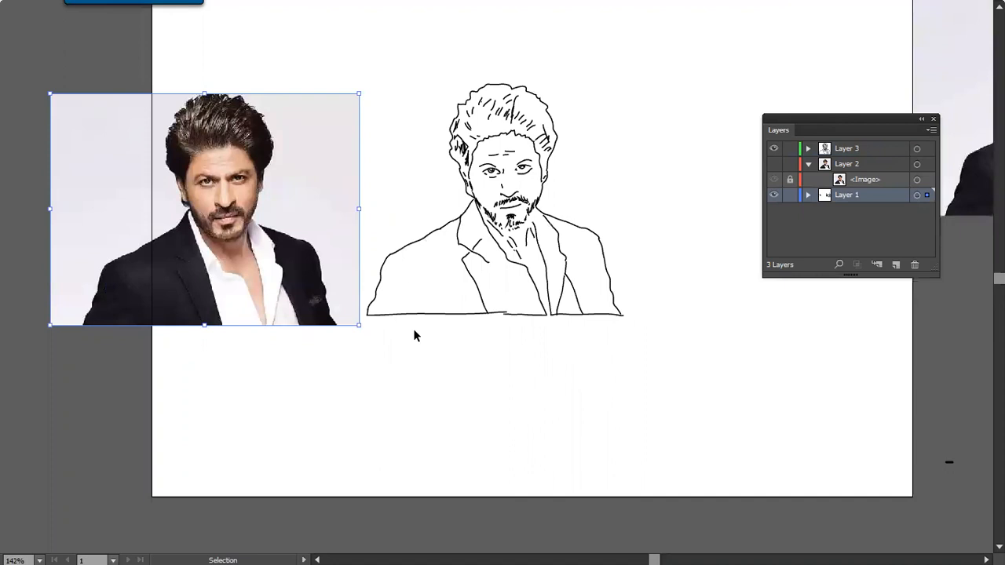
- Return to the normal screen mode and deselect the photo, with photo and line drawing side by side
{"action": "key", "text": "f"}
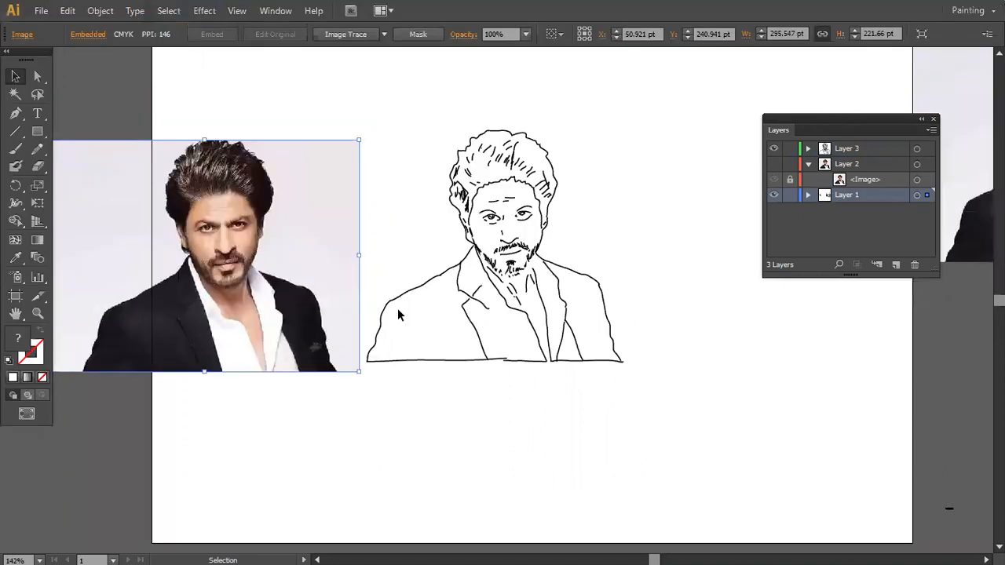
{"action": "key", "text": "ctrl+plus"}
{"action": "left_click_drag", "start_coordinate": [437, 303], "coordinate": [433, 304]}
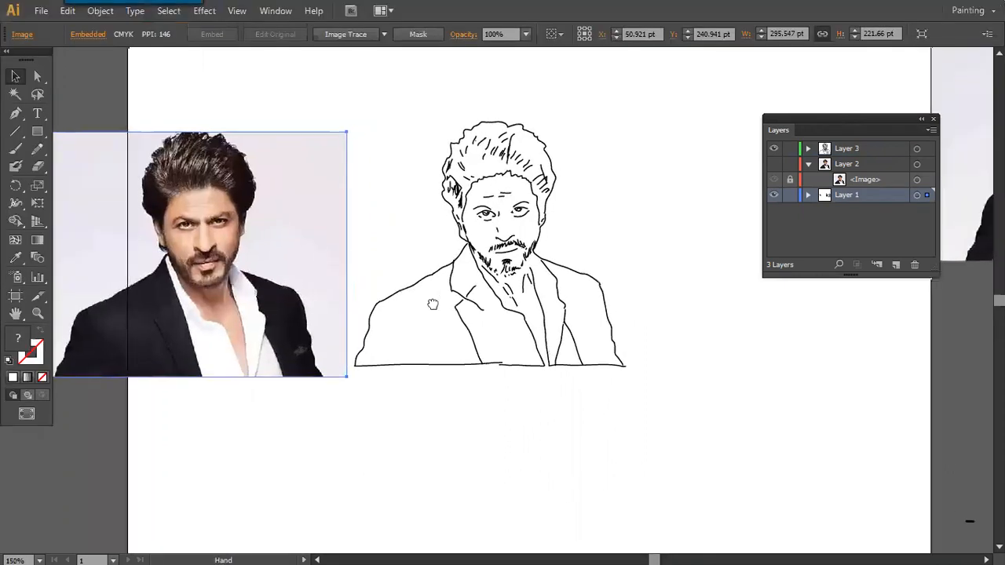
{"action": "left_click_drag", "start_coordinate": [310, 328], "coordinate": [383, 303]}
{"action": "left_click_drag", "start_coordinate": [383, 303], "coordinate": [383, 291]}
{"action": "left_click_drag", "start_coordinate": [381, 383], "coordinate": [381, 383]}
{"action": "left_click", "coordinate": [386, 401]}
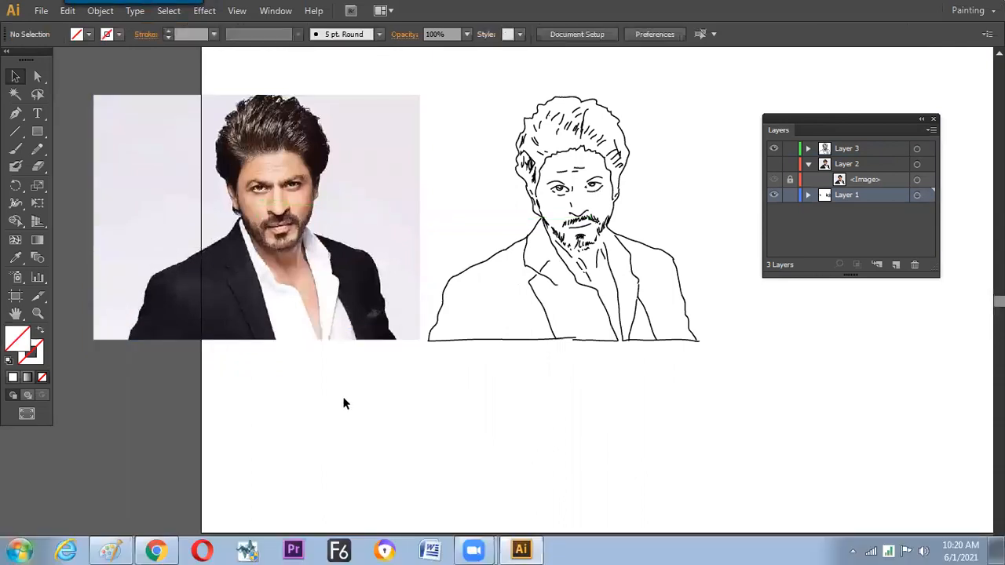
- Switch to the untitled Paint window and handwrite the date 1-6-21 with a line above and below it
{"action": "key", "text": "super"}
{"action": "left_click", "coordinate": [115, 544]}
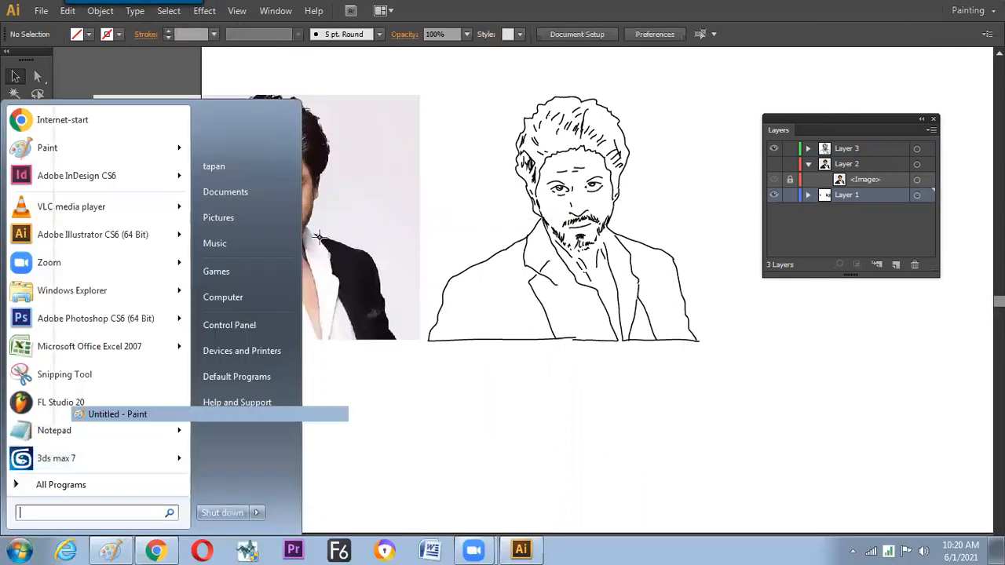
{"action": "key", "text": "alt+5"}
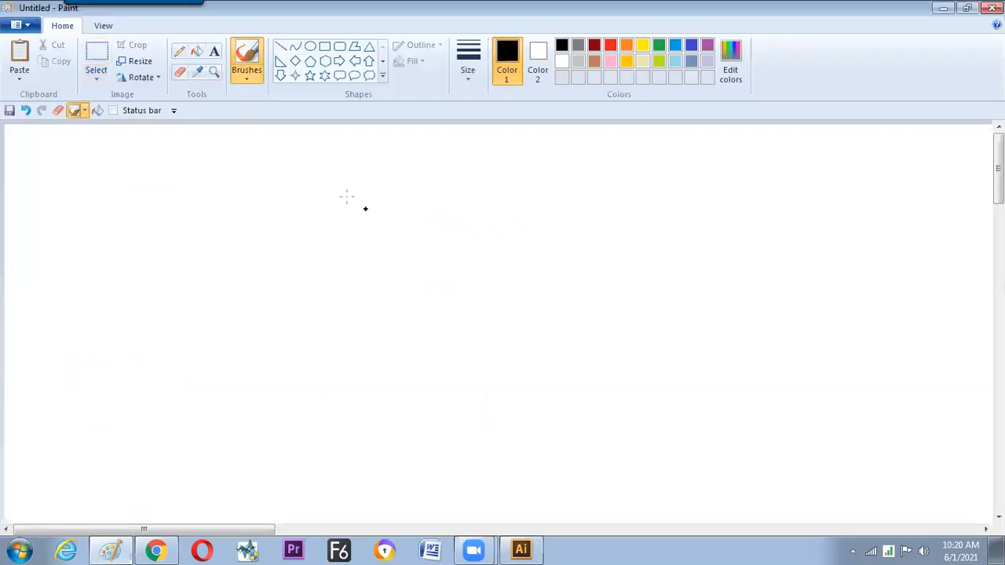
{"action": "mouse_move", "coordinate": [314, 195]}
{"action": "left_mouse_down"}
{"action": "mouse_move", "coordinate": [315, 205]}
{"action": "mouse_move", "coordinate": [380, 187]}
{"action": "mouse_move", "coordinate": [426, 189]}
{"action": "left_mouse_up"}
{"action": "left_click_drag", "start_coordinate": [313, 234], "coordinate": [441, 202]}
{"action": "left_click_drag", "start_coordinate": [285, 168], "coordinate": [409, 150]}
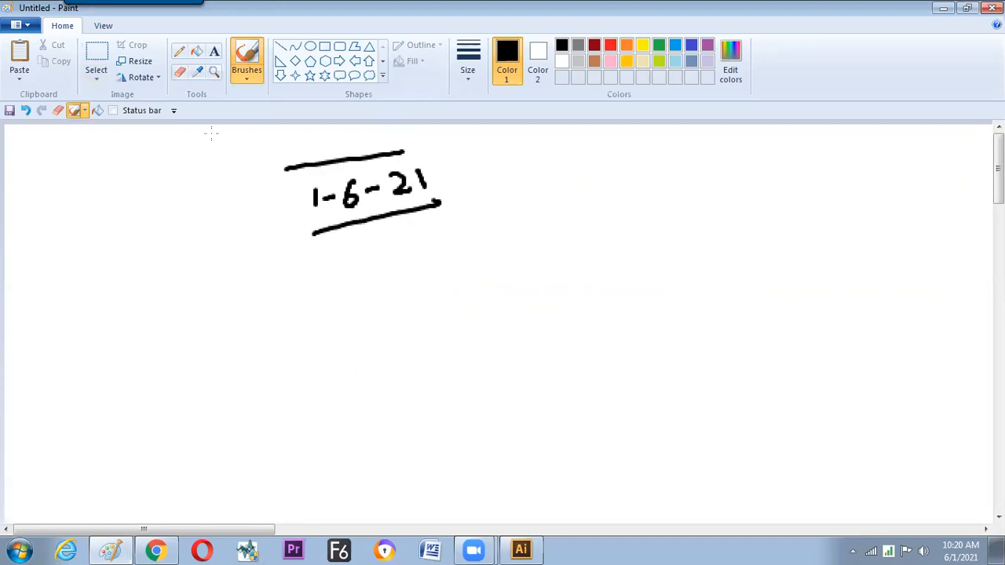
- Handwrite the assignment text MAKE A PIC TRACE with the brush, beside and slightly below the date
{"action": "left_click", "coordinate": [101, 26]}
{"action": "left_click", "coordinate": [48, 54]}
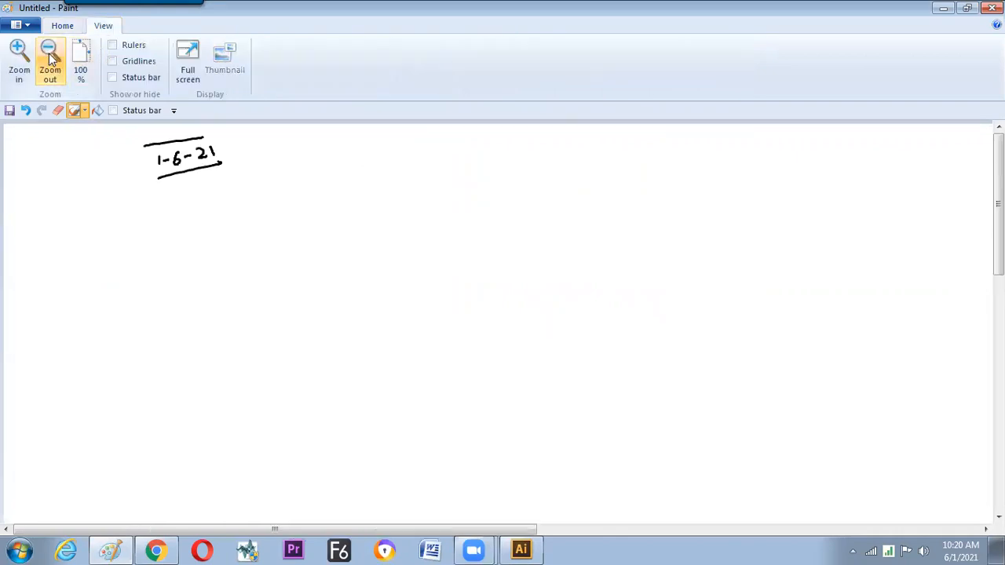
{"action": "left_click", "coordinate": [62, 25]}
{"action": "left_click_drag", "start_coordinate": [283, 178], "coordinate": [278, 196]}
{"action": "mouse_move", "coordinate": [283, 179]}
{"action": "left_mouse_down"}
{"action": "mouse_move", "coordinate": [296, 192]}
{"action": "mouse_move", "coordinate": [311, 186]}
{"action": "left_mouse_up"}
{"action": "mouse_move", "coordinate": [320, 177]}
{"action": "left_mouse_down"}
{"action": "mouse_move", "coordinate": [319, 191]}
{"action": "mouse_move", "coordinate": [334, 192]}
{"action": "left_mouse_up"}
{"action": "left_click_drag", "start_coordinate": [334, 177], "coordinate": [344, 185]}
{"action": "left_click_drag", "start_coordinate": [334, 192], "coordinate": [347, 191]}
{"action": "mouse_move", "coordinate": [373, 192]}
{"action": "left_mouse_down"}
{"action": "mouse_move", "coordinate": [379, 175]}
{"action": "mouse_move", "coordinate": [386, 192]}
{"action": "left_mouse_up"}
{"action": "left_click_drag", "start_coordinate": [375, 185], "coordinate": [417, 192]}
{"action": "left_click_drag", "start_coordinate": [418, 175], "coordinate": [418, 183]}
{"action": "mouse_move", "coordinate": [433, 174]}
{"action": "left_mouse_down"}
{"action": "mouse_move", "coordinate": [432, 189]}
{"action": "mouse_move", "coordinate": [448, 188]}
{"action": "mouse_move", "coordinate": [495, 172]}
{"action": "left_mouse_up"}
{"action": "left_click_drag", "start_coordinate": [485, 173], "coordinate": [486, 191]}
{"action": "mouse_move", "coordinate": [498, 172]}
{"action": "left_mouse_down"}
{"action": "mouse_move", "coordinate": [498, 190]}
{"action": "mouse_move", "coordinate": [514, 186]}
{"action": "mouse_move", "coordinate": [521, 168]}
{"action": "left_mouse_up"}
{"action": "left_click_drag", "start_coordinate": [522, 168], "coordinate": [530, 185]}
{"action": "left_click_drag", "start_coordinate": [517, 181], "coordinate": [540, 186]}
{"action": "left_click_drag", "start_coordinate": [564, 167], "coordinate": [560, 182]}
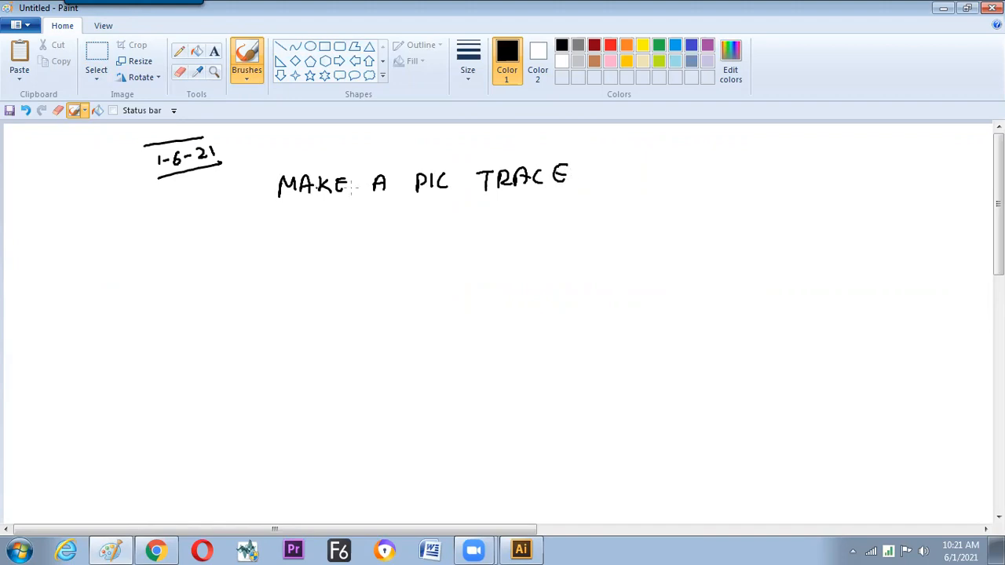
- Handwrite MANNUAL & after the words MAKE A PIC TRACE, on the same line
{"action": "mouse_move", "coordinate": [625, 178]}
{"action": "left_mouse_down"}
{"action": "mouse_move", "coordinate": [628, 163]}
{"action": "mouse_move", "coordinate": [646, 176]}
{"action": "left_mouse_up"}
{"action": "mouse_move", "coordinate": [649, 178]}
{"action": "left_mouse_down"}
{"action": "mouse_move", "coordinate": [657, 162]}
{"action": "mouse_move", "coordinate": [665, 176]}
{"action": "left_mouse_up"}
{"action": "left_click_drag", "start_coordinate": [651, 171], "coordinate": [668, 163]}
{"action": "left_click_drag", "start_coordinate": [669, 162], "coordinate": [679, 176]}
{"action": "mouse_move", "coordinate": [679, 175]}
{"action": "left_mouse_down"}
{"action": "mouse_move", "coordinate": [679, 162]}
{"action": "mouse_move", "coordinate": [699, 173]}
{"action": "left_mouse_up"}
{"action": "left_click_drag", "start_coordinate": [699, 173], "coordinate": [701, 160]}
{"action": "mouse_move", "coordinate": [706, 160]}
{"action": "left_mouse_down"}
{"action": "mouse_move", "coordinate": [716, 174]}
{"action": "mouse_move", "coordinate": [722, 158]}
{"action": "left_mouse_up"}
{"action": "left_click_drag", "start_coordinate": [724, 174], "coordinate": [739, 165]}
{"action": "mouse_move", "coordinate": [743, 157]}
{"action": "left_mouse_down"}
{"action": "mouse_move", "coordinate": [760, 195]}
{"action": "mouse_move", "coordinate": [797, 156]}
{"action": "left_mouse_up"}
{"action": "mouse_move", "coordinate": [797, 156]}
{"action": "left_mouse_down"}
{"action": "mouse_move", "coordinate": [807, 178]}
{"action": "mouse_move", "coordinate": [807, 168]}
{"action": "left_mouse_up"}
{"action": "mouse_move", "coordinate": [810, 161]}
{"action": "left_mouse_down"}
{"action": "mouse_move", "coordinate": [821, 174]}
{"action": "mouse_move", "coordinate": [827, 160]}
{"action": "left_mouse_up"}
{"action": "mouse_move", "coordinate": [839, 151]}
{"action": "left_mouse_down"}
{"action": "mouse_move", "coordinate": [834, 174]}
{"action": "mouse_move", "coordinate": [846, 160]}
{"action": "left_mouse_up"}
{"action": "mouse_move", "coordinate": [851, 159]}
{"action": "left_mouse_down"}
{"action": "mouse_move", "coordinate": [791, 151]}
{"action": "mouse_move", "coordinate": [793, 176]}
{"action": "mouse_move", "coordinate": [840, 149]}
{"action": "left_mouse_up"}
{"action": "key", "text": "ctrl+z"}
{"action": "key", "text": "ctrl+z"}
{"action": "key", "text": "ctrl+z"}
{"action": "key", "text": "ctrl+z"}
{"action": "key", "text": "ctrl+z"}
{"action": "key", "text": "ctrl+z"}
{"action": "key", "text": "ctrl+z"}
- Handwrite and underline Automate after the ampersand, and add a line above and below MANNUAL
{"action": "left_click_drag", "start_coordinate": [840, 149], "coordinate": [848, 167]}
{"action": "mouse_move", "coordinate": [834, 160]}
{"action": "left_mouse_down"}
{"action": "mouse_move", "coordinate": [868, 155]}
{"action": "mouse_move", "coordinate": [873, 167]}
{"action": "left_mouse_up"}
{"action": "left_click_drag", "start_coordinate": [863, 157], "coordinate": [928, 168]}
{"action": "left_click_drag", "start_coordinate": [929, 151], "coordinate": [934, 168]}
{"action": "left_click_drag", "start_coordinate": [935, 161], "coordinate": [944, 166]}
{"action": "left_click_drag", "start_coordinate": [837, 182], "coordinate": [948, 186]}
{"action": "left_click_drag", "start_coordinate": [630, 193], "coordinate": [774, 182]}
{"action": "left_click_drag", "start_coordinate": [627, 147], "coordinate": [743, 142]}
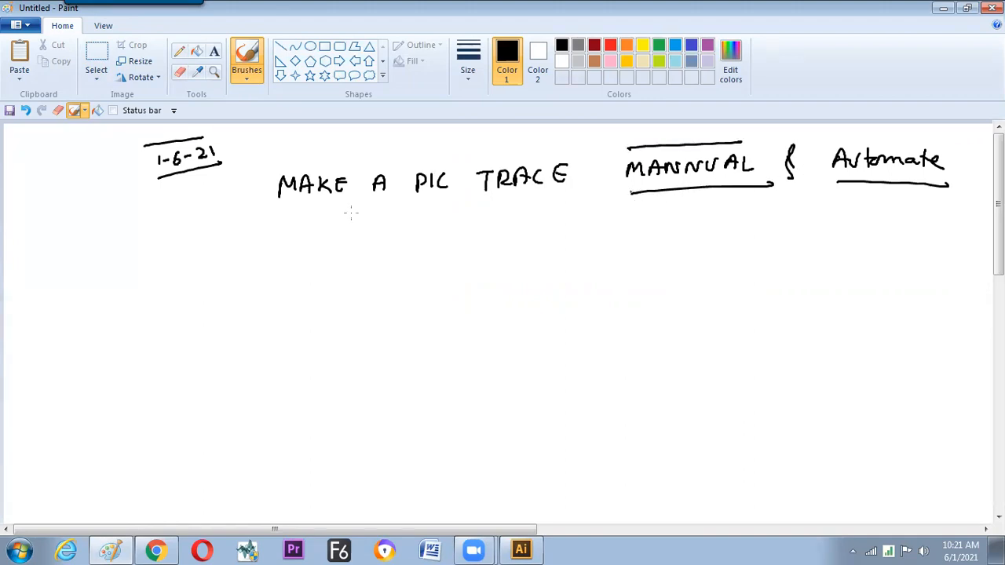
- Handwrite the label TASK :- in front of MAKE A PIC TRACE
{"action": "left_click_drag", "start_coordinate": [177, 190], "coordinate": [178, 209]}
{"action": "left_click_drag", "start_coordinate": [166, 191], "coordinate": [212, 204]}
{"action": "mouse_move", "coordinate": [223, 189]}
{"action": "left_mouse_down"}
{"action": "mouse_move", "coordinate": [225, 203]}
{"action": "mouse_move", "coordinate": [255, 192]}
{"action": "left_mouse_up"}
{"action": "left_click", "coordinate": [235, 190]}
{"action": "left_click", "coordinate": [235, 198]}
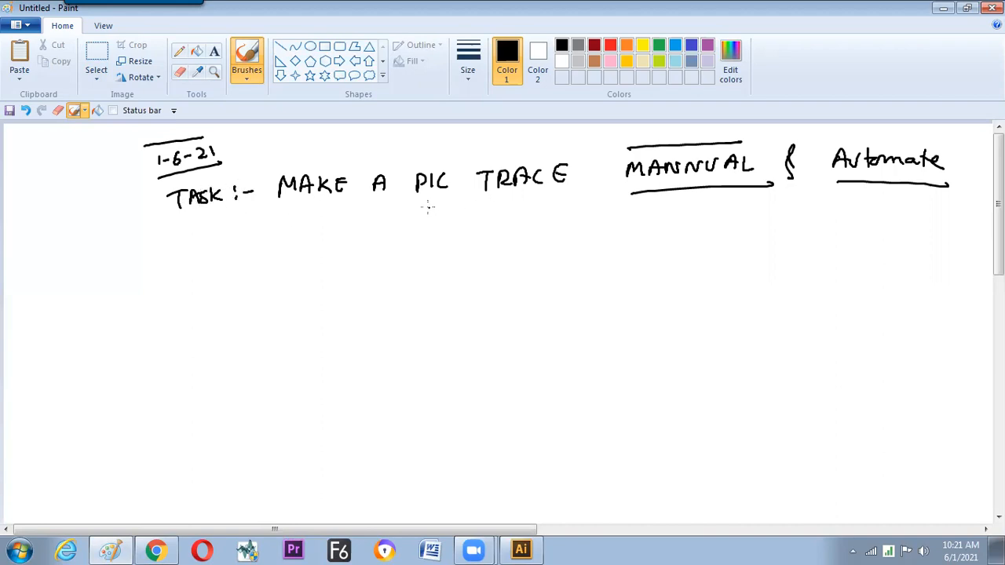
- Handwrite a further note beneath the PIC TRACE wording
{"action": "mouse_move", "coordinate": [430, 204]}
{"action": "left_mouse_down"}
{"action": "mouse_move", "coordinate": [400, 229]}
{"action": "mouse_move", "coordinate": [469, 225]}
{"action": "left_mouse_up"}
{"action": "mouse_move", "coordinate": [372, 240]}
{"action": "left_mouse_down"}
{"action": "mouse_move", "coordinate": [355, 250]}
{"action": "mouse_move", "coordinate": [372, 256]}
{"action": "left_mouse_up"}
{"action": "left_click_drag", "start_coordinate": [382, 248], "coordinate": [375, 254]}
{"action": "mouse_move", "coordinate": [385, 236]}
{"action": "left_mouse_down"}
{"action": "mouse_move", "coordinate": [386, 256]}
{"action": "mouse_move", "coordinate": [433, 243]}
{"action": "mouse_move", "coordinate": [447, 265]}
{"action": "mouse_move", "coordinate": [541, 235]}
{"action": "mouse_move", "coordinate": [614, 237]}
{"action": "left_mouse_up"}
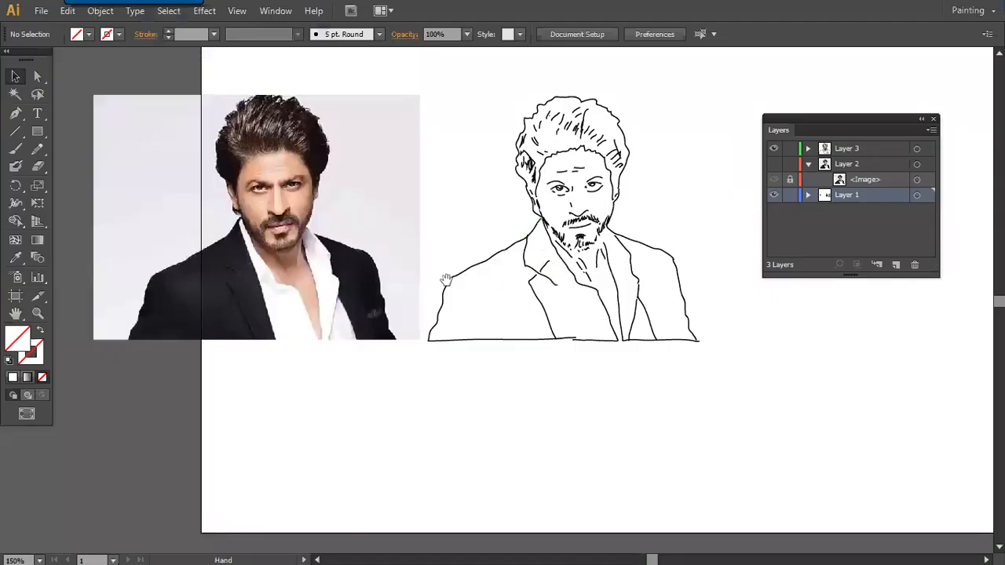
- Switch to Illustrator, hide the panels, and select the whole line drawing to inspect its paths before deselecting it
{"action": "key", "text": "Tab"}
{"action": "left_click_drag", "start_coordinate": [521, 45], "coordinate": [756, 323]}
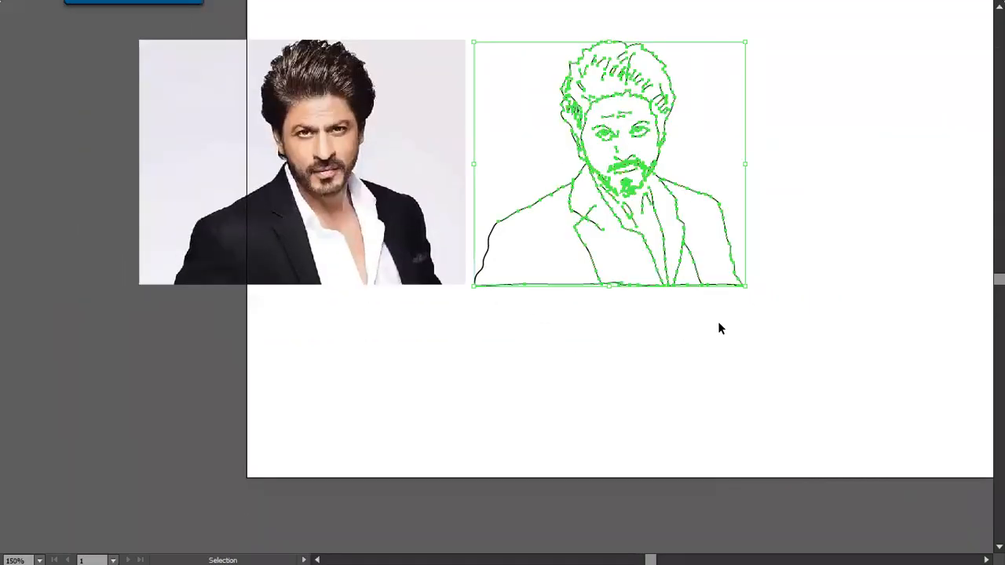
{"action": "left_click", "coordinate": [827, 187]}
- Launch Adobe After Effects CS6 and return to the Illustrator drawing while it loads
{"action": "key", "text": "super"}
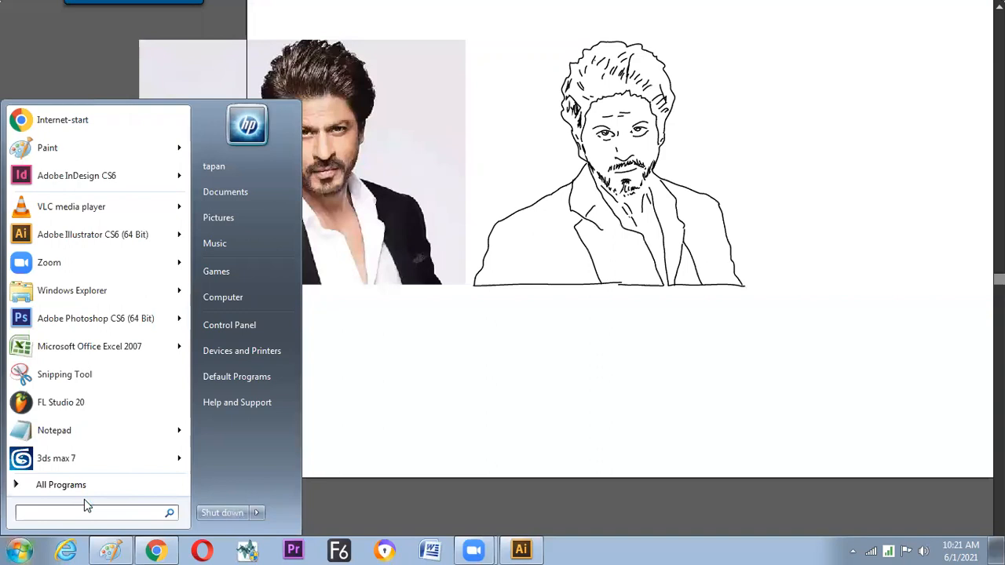
{"action": "type", "text": "af"}
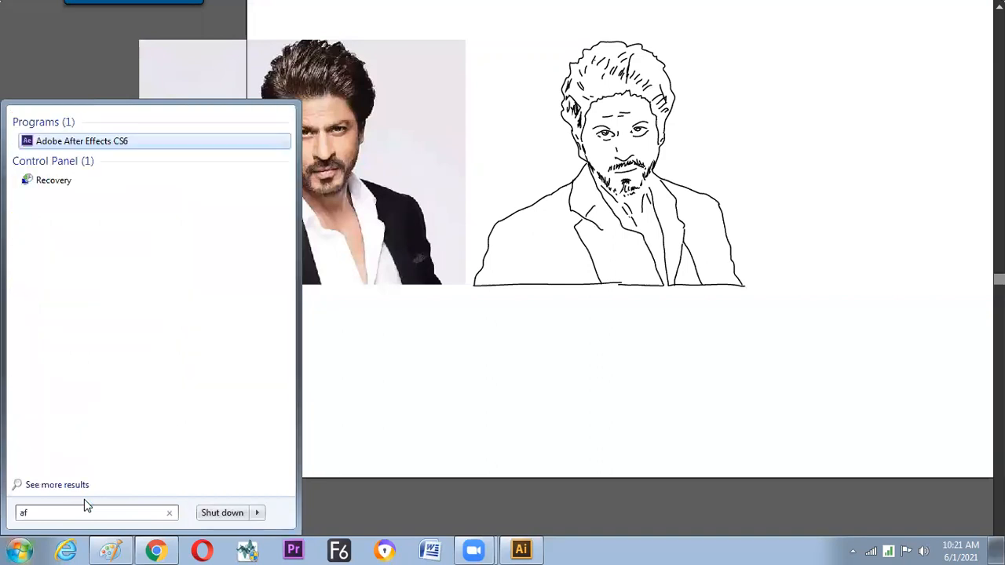
{"action": "key", "text": "Return"}
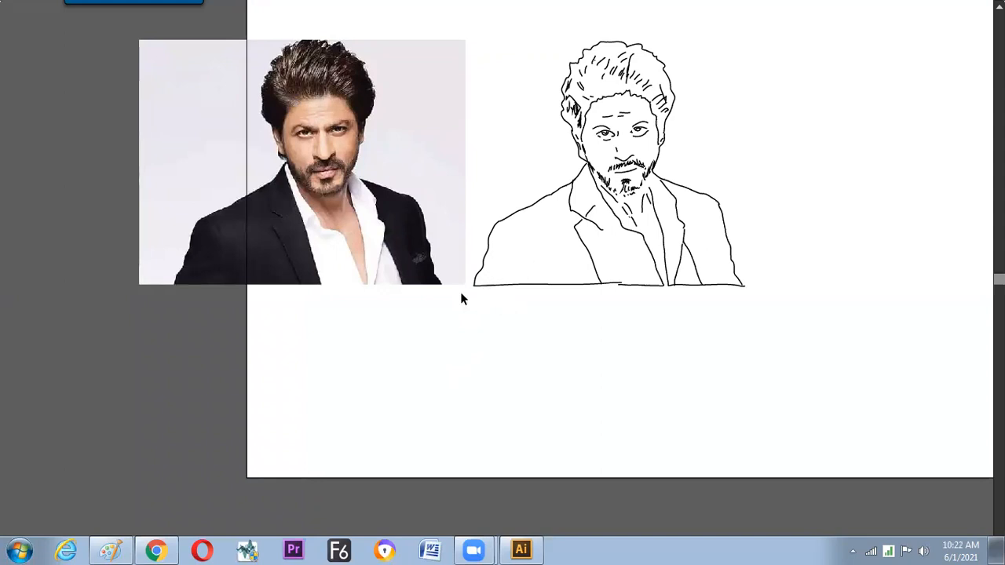
{"action": "key", "text": "alt+Tab"}
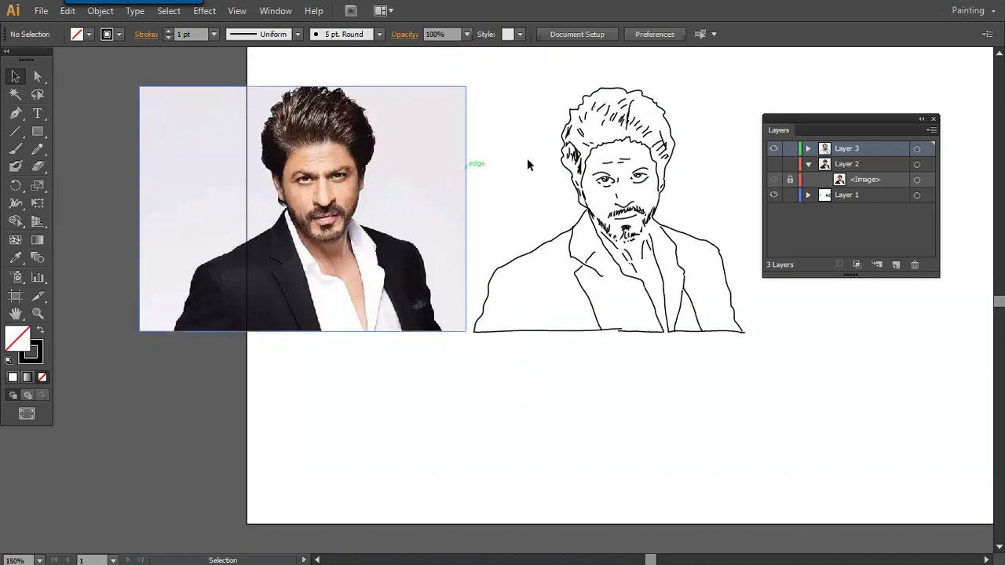
- Review the Pencil tool variants, then select the portrait photo to view its image options and deselect it
{"action": "left_click_drag", "start_coordinate": [37, 149], "coordinate": [108, 148]}
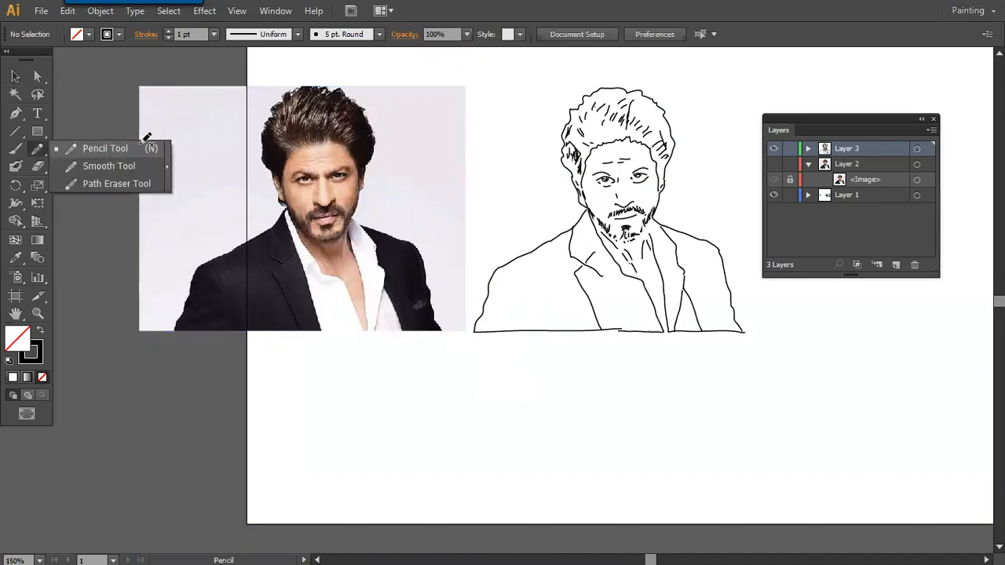
{"action": "left_click", "coordinate": [109, 149]}
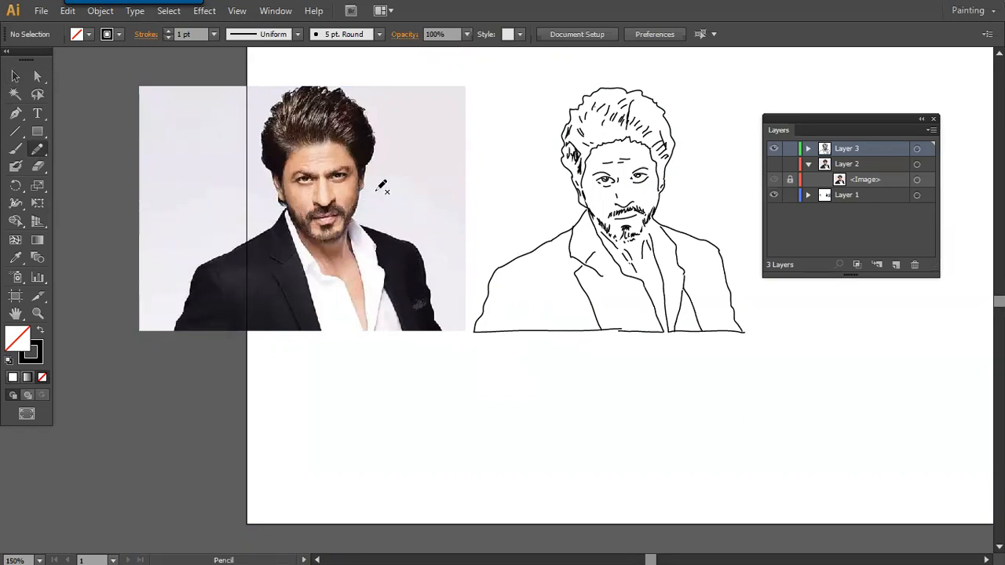
{"action": "key", "text": "v"}
{"action": "left_click", "coordinate": [233, 105]}
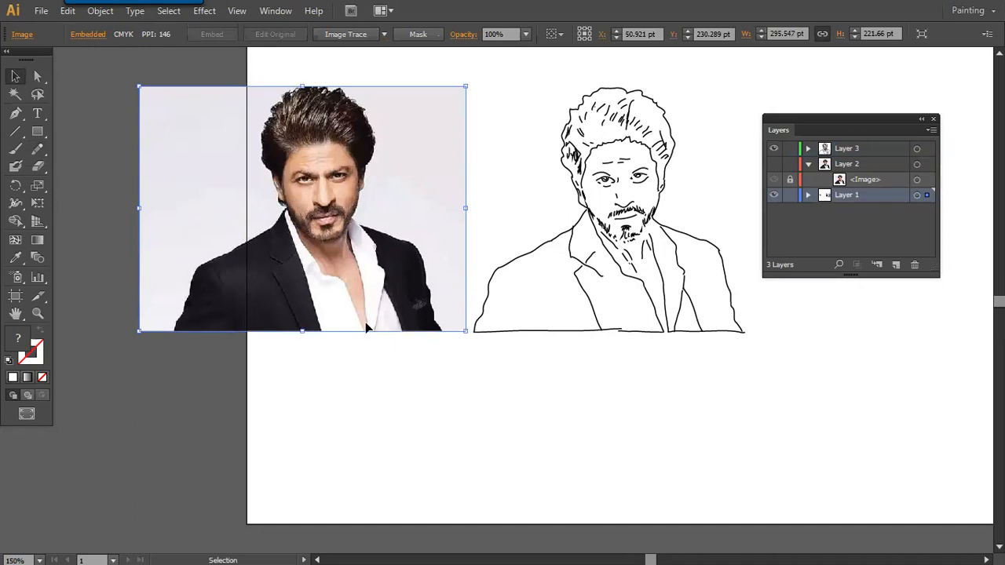
{"action": "left_click", "coordinate": [345, 371]}
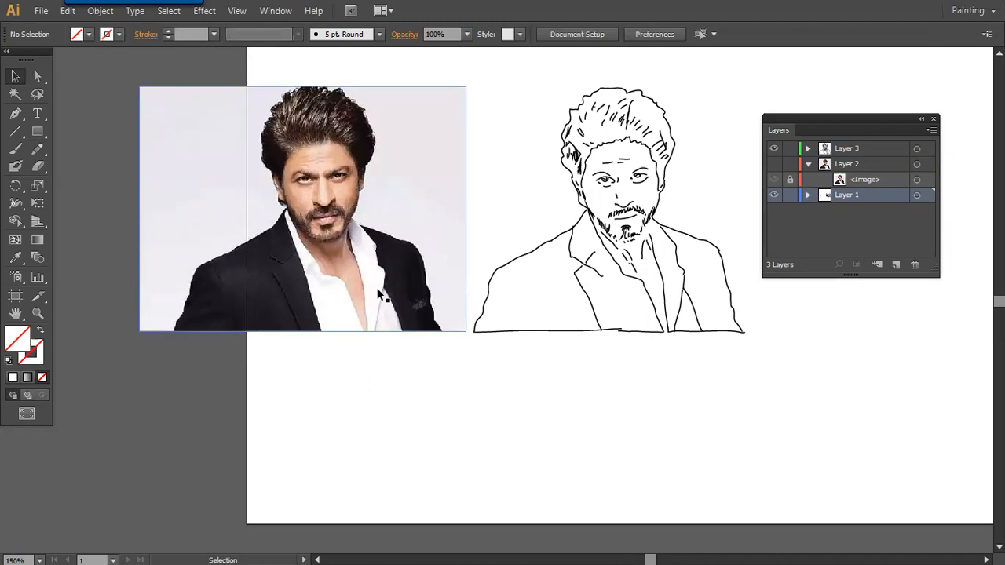
- Switch to Chrome and search Google for lg logo in a new tab
{"action": "key", "text": "alt+Tab"}
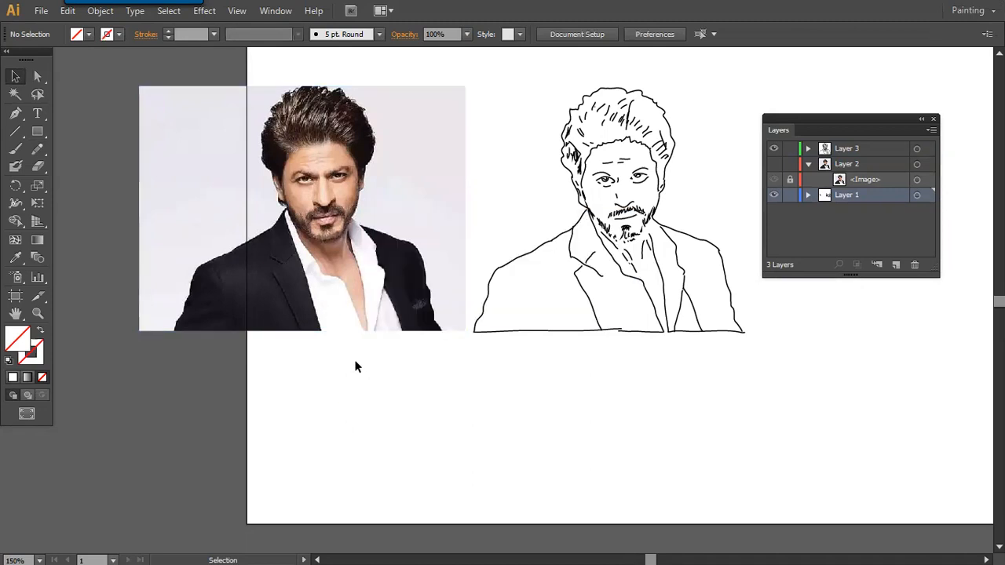
{"action": "key", "text": "Escape"}
{"action": "left_click", "coordinate": [526, 548]}
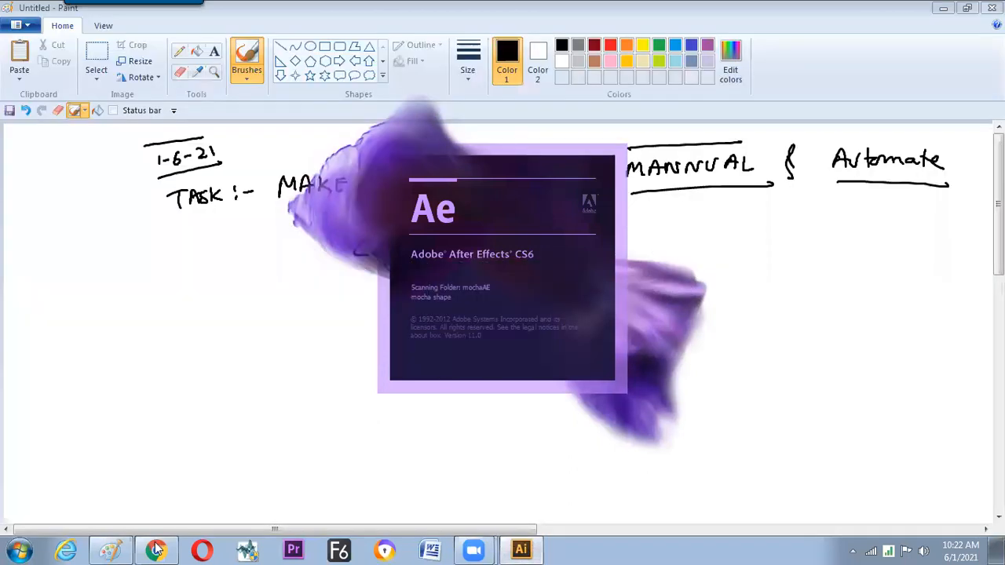
{"action": "left_click", "coordinate": [156, 550]}
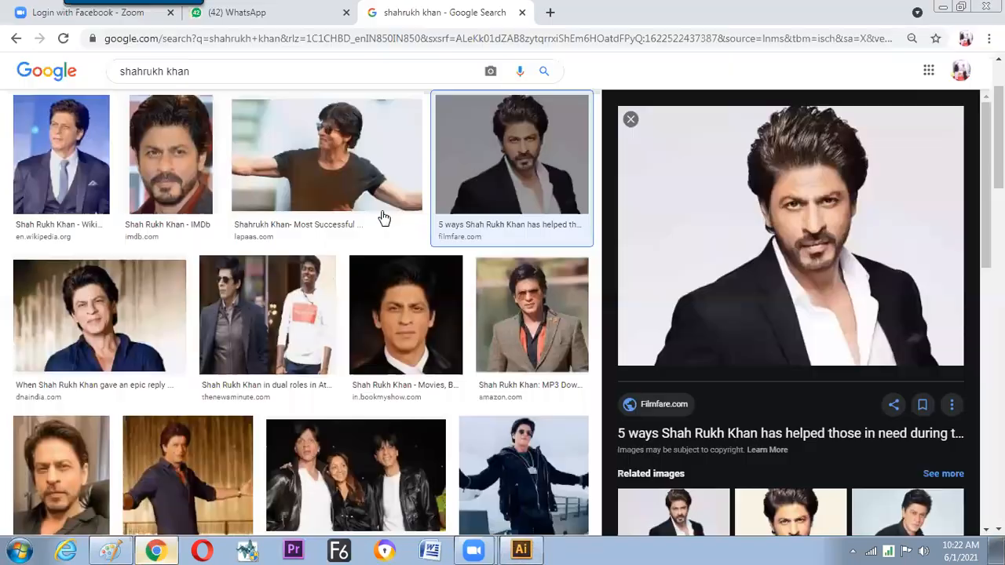
{"action": "left_click", "coordinate": [550, 10]}
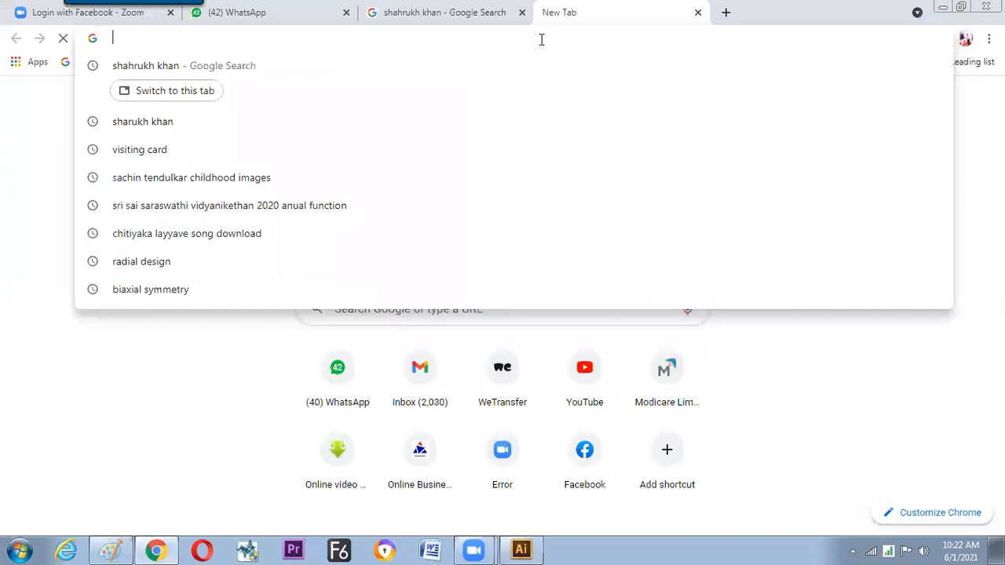
{"action": "type", "text": "lg"}
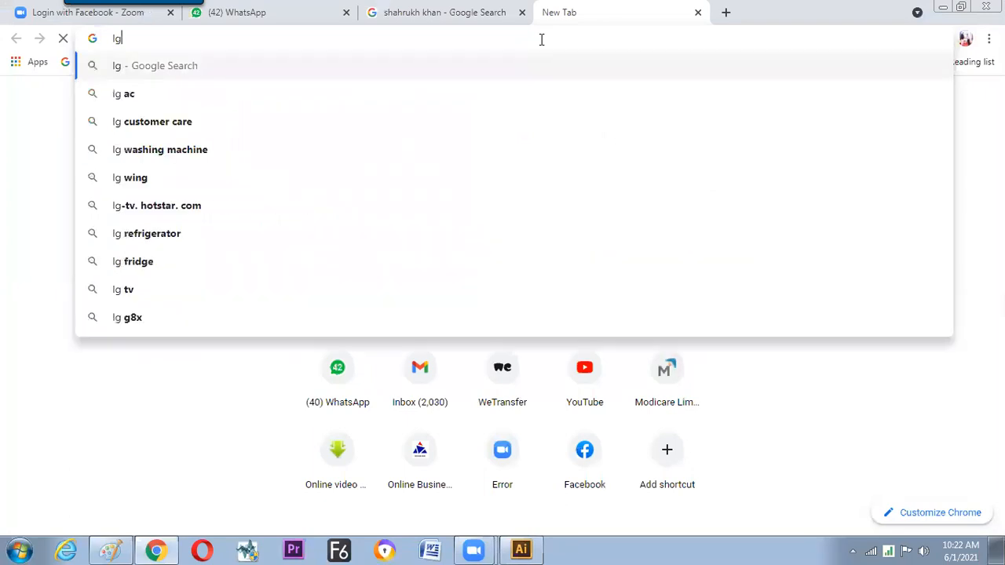
{"action": "key", "text": "Return"}
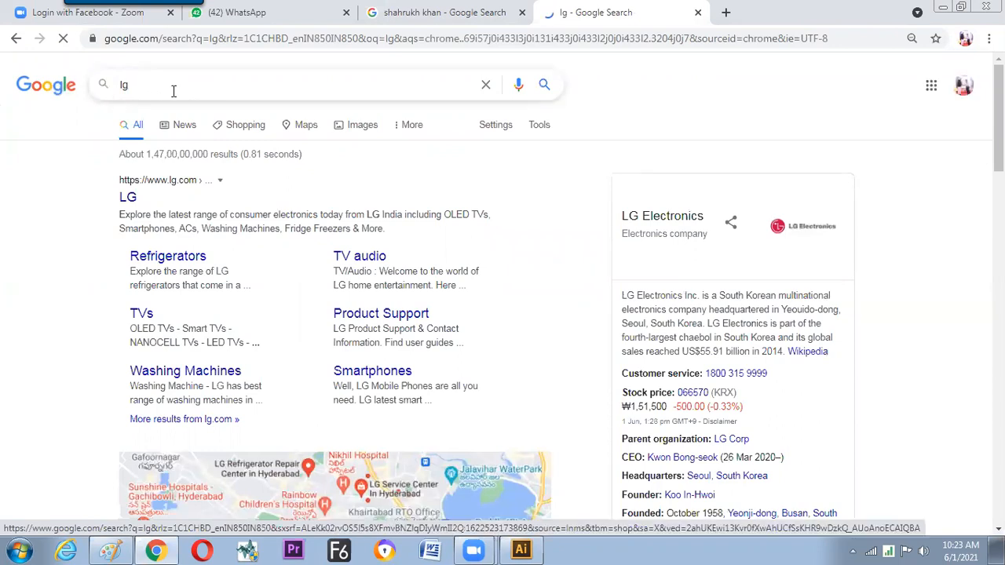
{"action": "type", "text": "logo"}
{"action": "key", "text": "Return"}
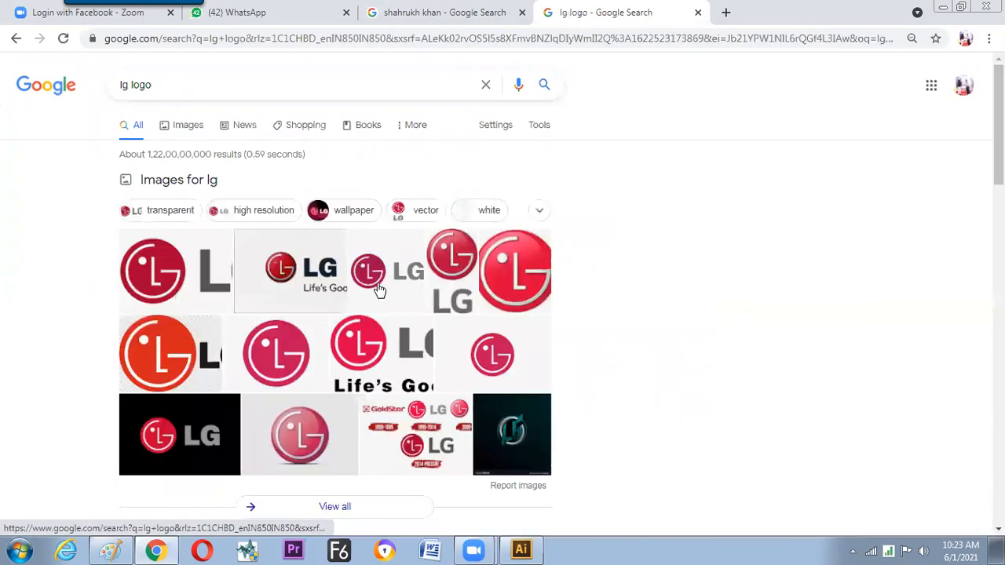
- Copy the LG Life's Good image from the results, then copy the round red LG emblem from Logos-world instead
{"action": "left_click", "coordinate": [372, 351]}
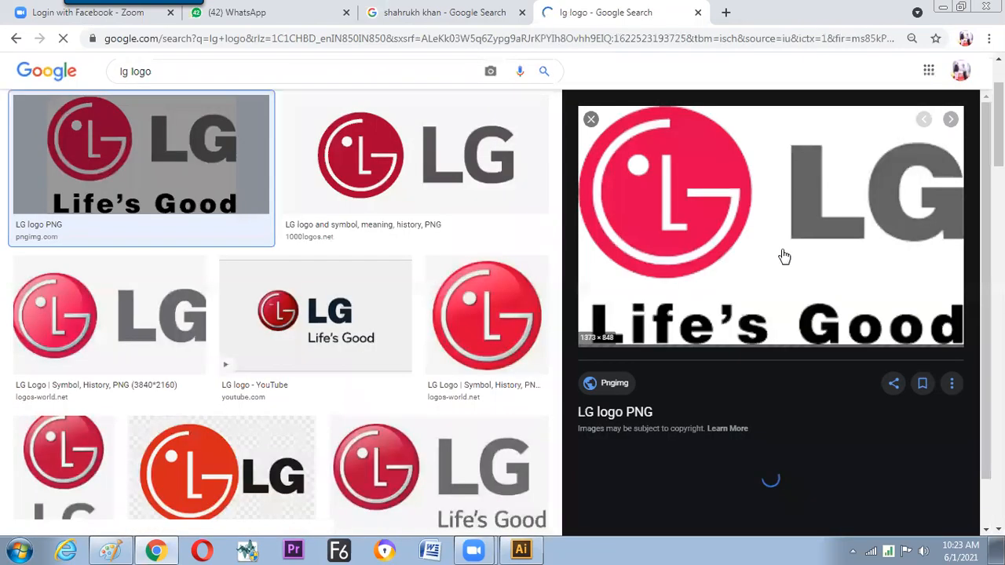
{"action": "right_click", "coordinate": [770, 249]}
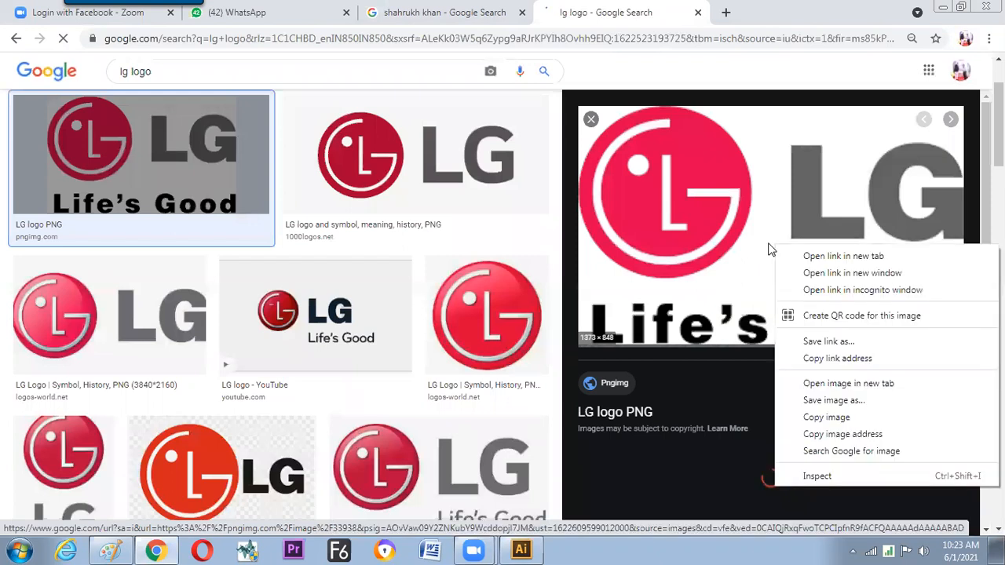
{"action": "left_click", "coordinate": [824, 417]}
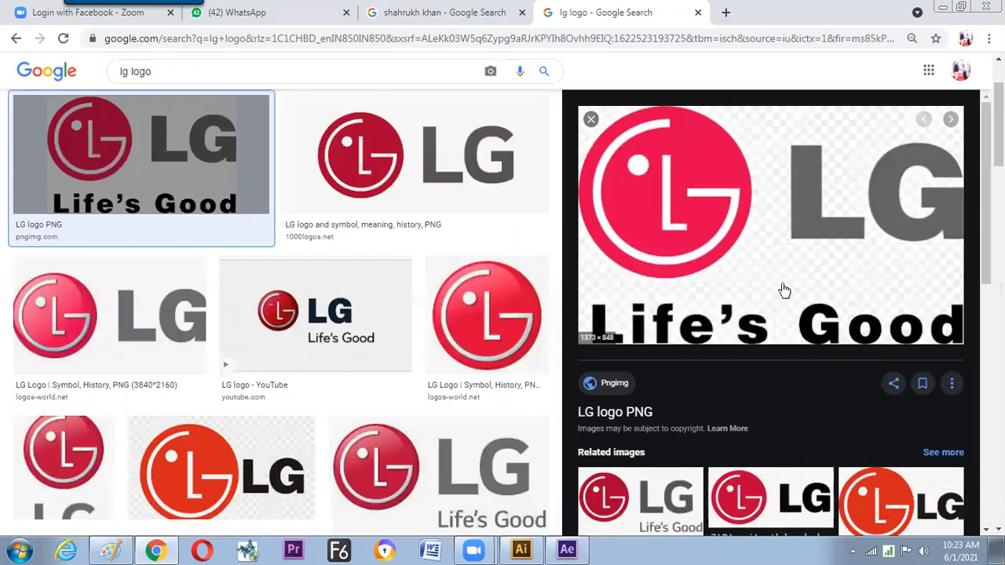
{"action": "left_click", "coordinate": [506, 325]}
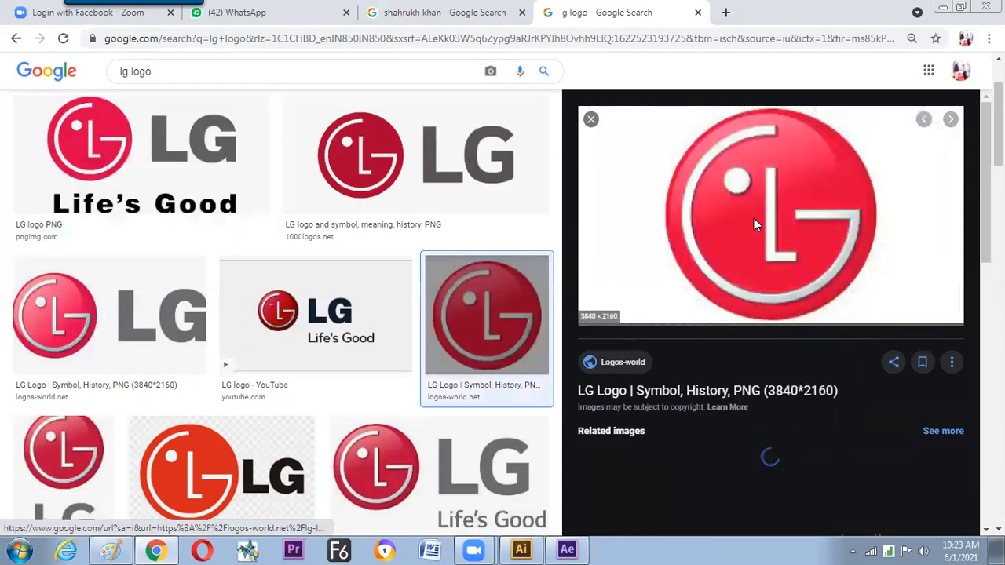
{"action": "right_click", "coordinate": [785, 363]}
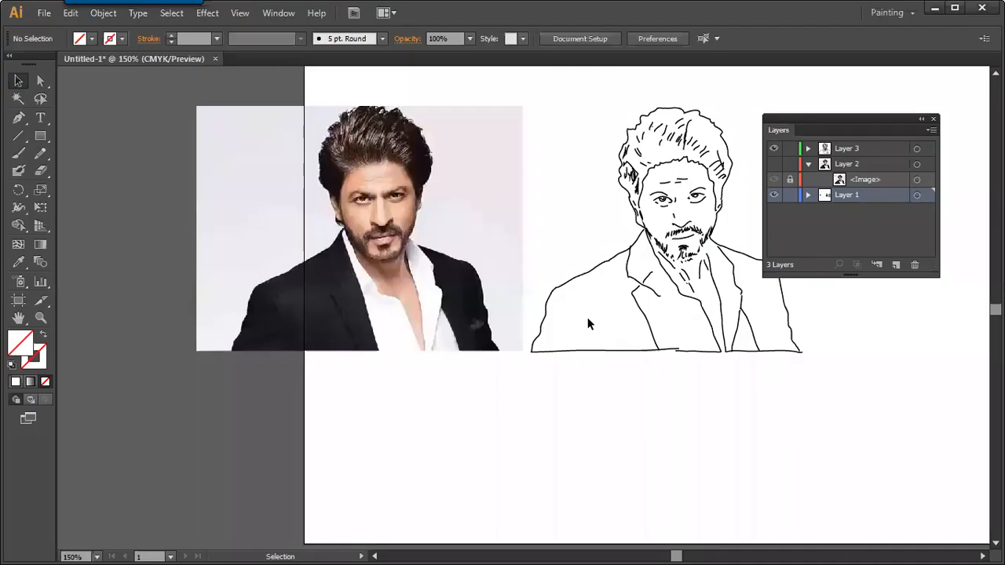
- Create a new Illustrator document with the default settings and paste the round LG logo slightly above the artboard's centre
{"action": "key", "text": "ctrl"}
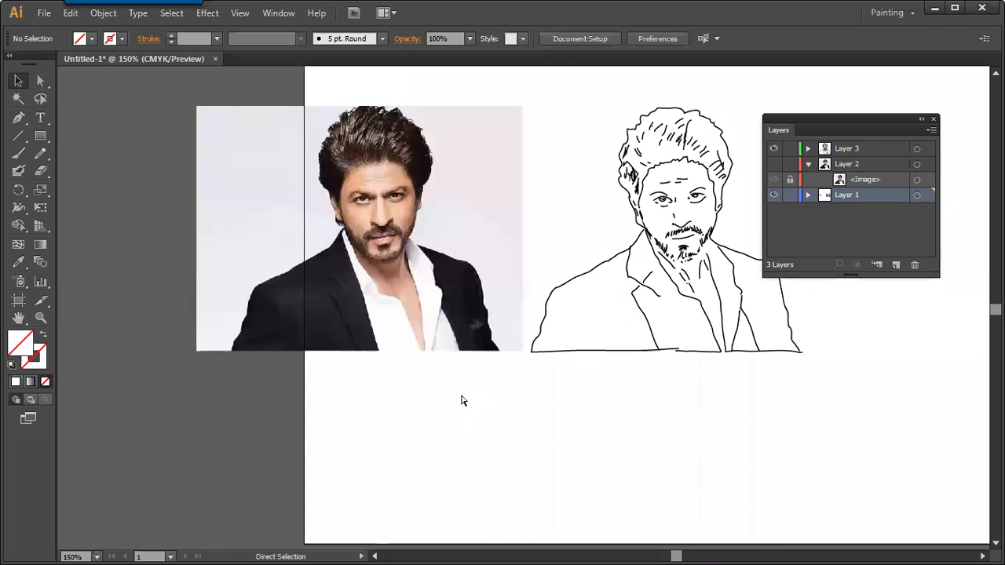
{"action": "key", "text": "ctrl+n"}
{"action": "key", "text": "Return"}
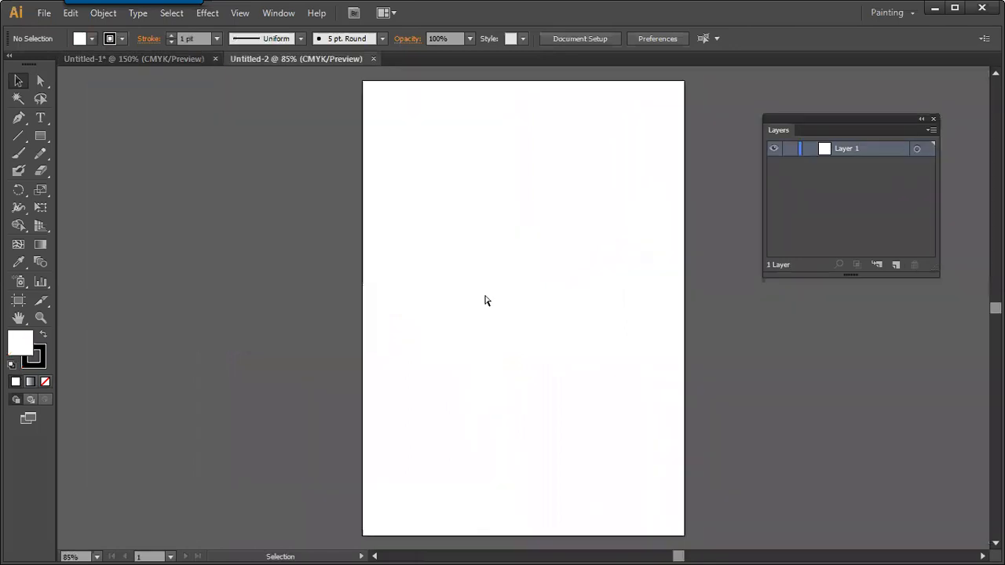
{"action": "key", "text": "ctrl+v"}
{"action": "left_click_drag", "start_coordinate": [475, 257], "coordinate": [463, 227]}
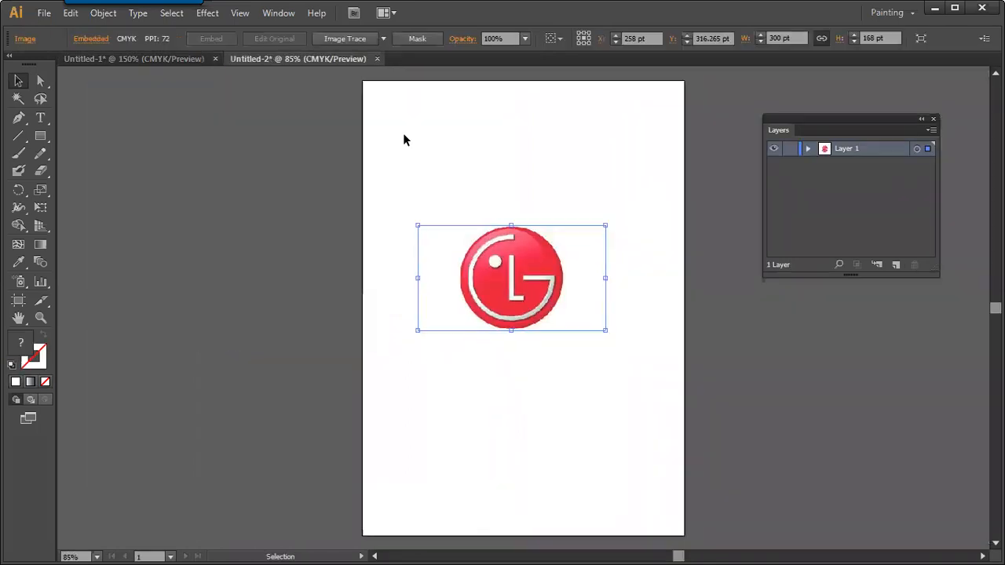
- Image Trace the LG logo with the Default preset and set the black-and-white threshold to 155
{"action": "left_click", "coordinate": [383, 39]}
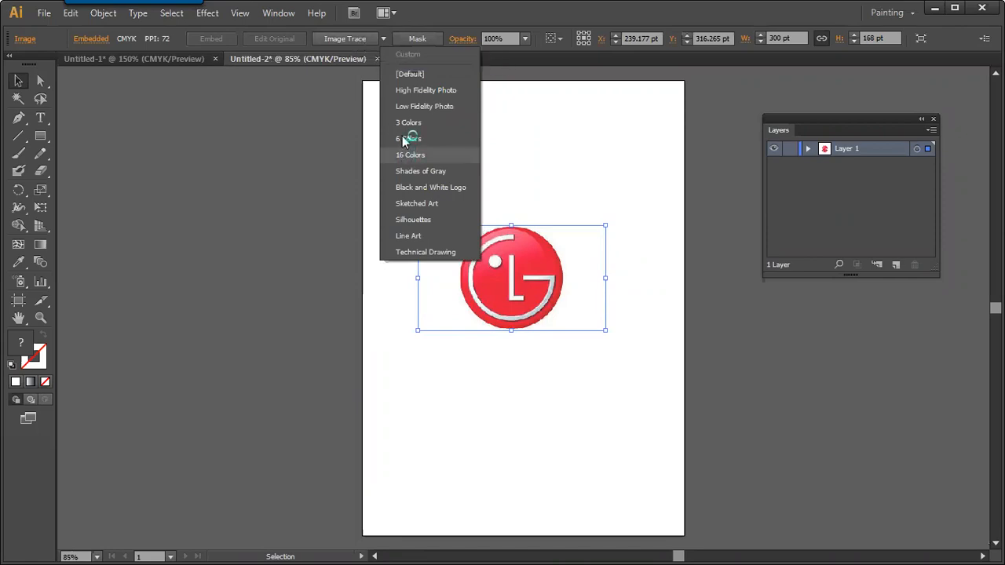
{"action": "left_click", "coordinate": [369, 48]}
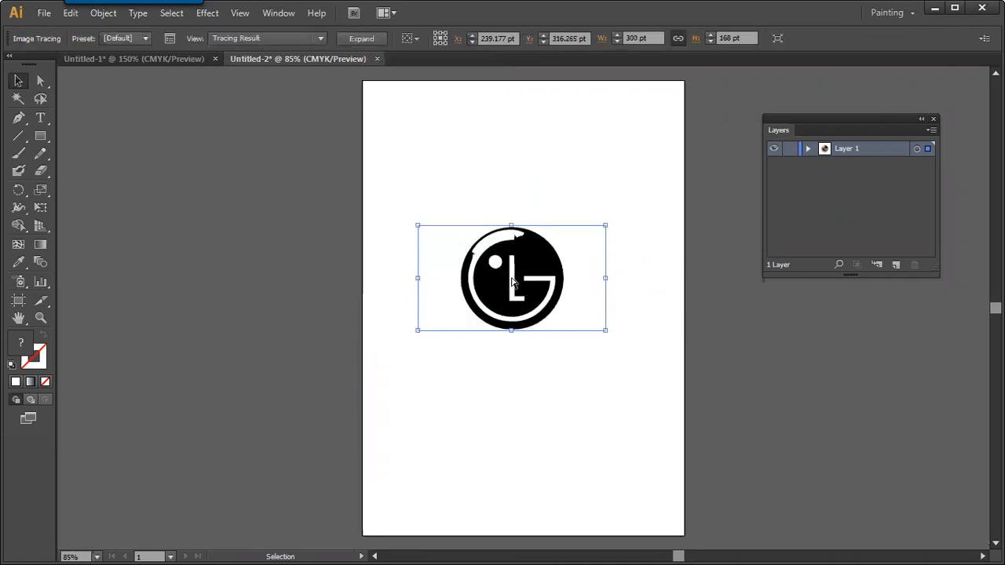
{"action": "key", "text": "ctrl+equal"}
{"action": "left_click_drag", "start_coordinate": [508, 256], "coordinate": [495, 262]}
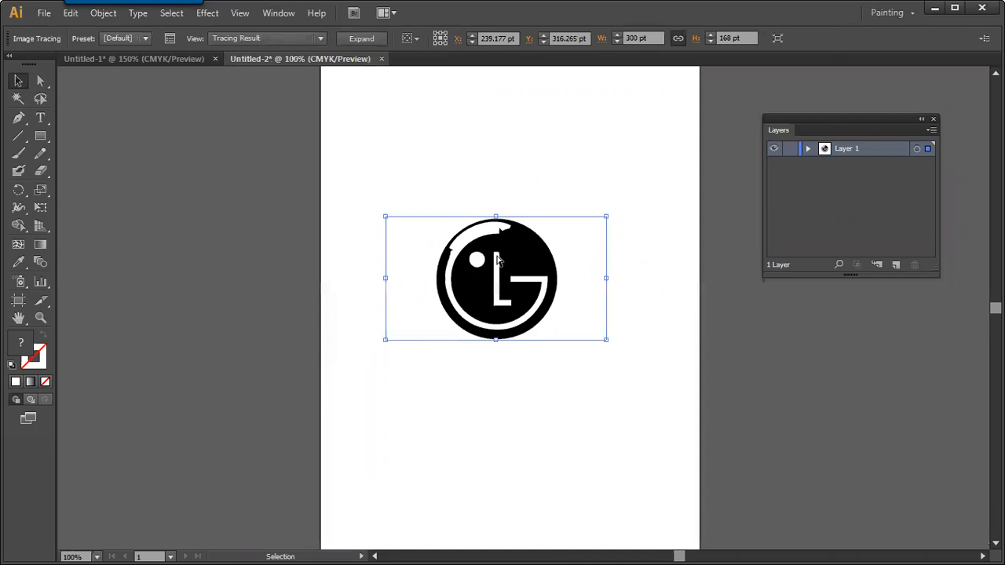
{"action": "key", "text": "ctrl+equal"}
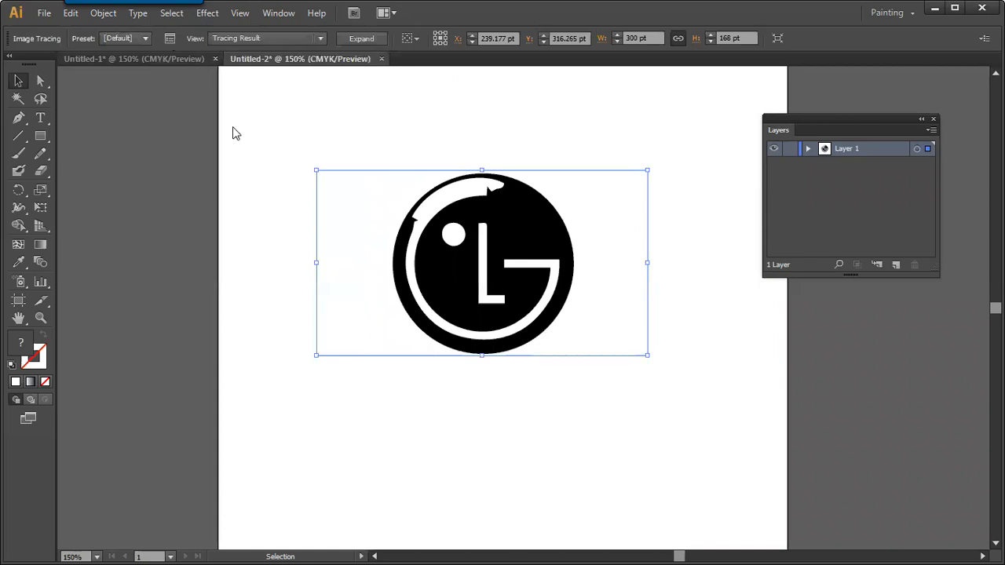
{"action": "mouse_move", "coordinate": [145, 266]}
{"action": "left_mouse_down"}
{"action": "mouse_move", "coordinate": [137, 265]}
{"action": "mouse_move", "coordinate": [159, 269]}
{"action": "left_mouse_up"}
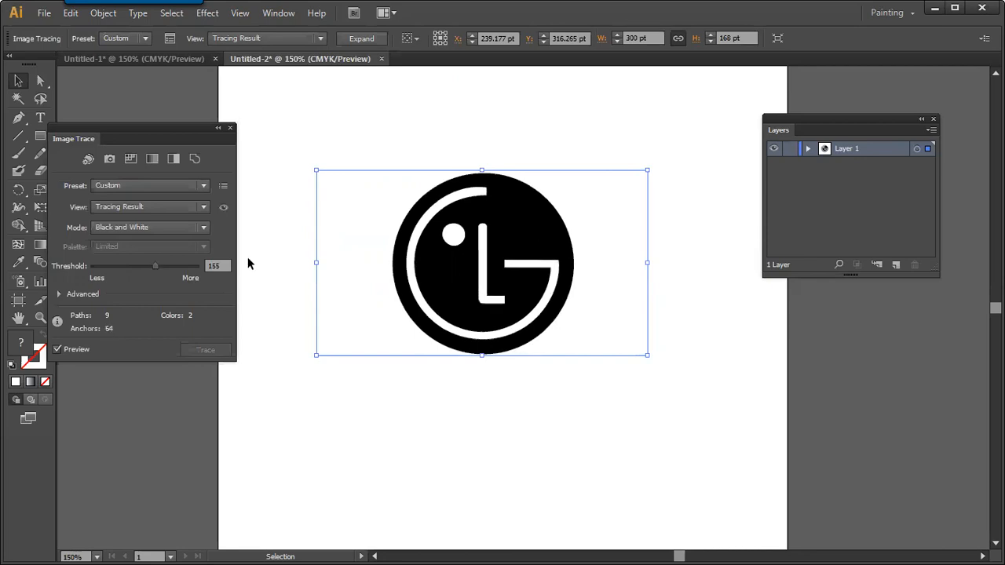
{"action": "left_click", "coordinate": [231, 129]}
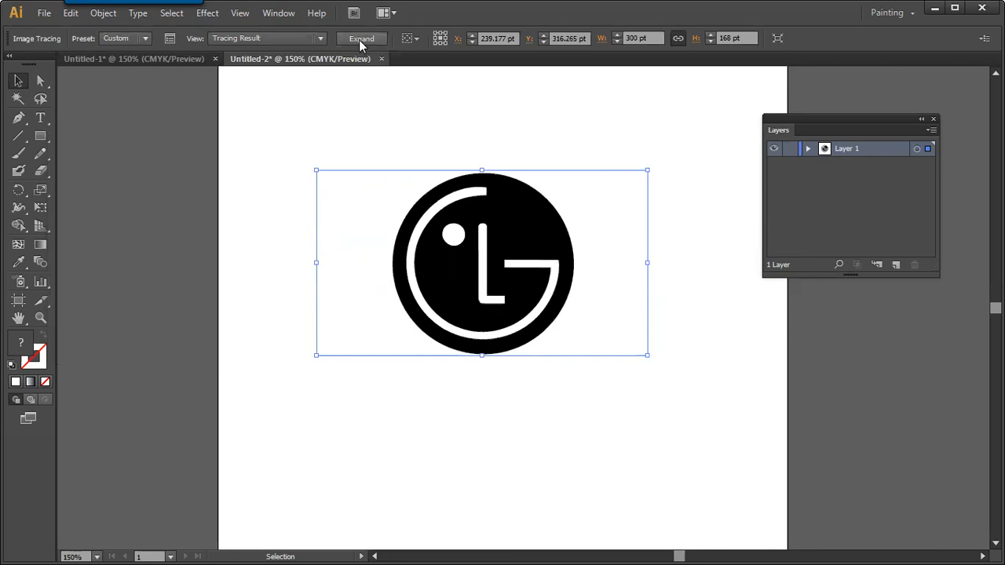
- Expand the traced LG logo into paths, ungroup them and clear the selection
{"action": "right_click", "coordinate": [372, 240]}
{"action": "left_click", "coordinate": [402, 324]}
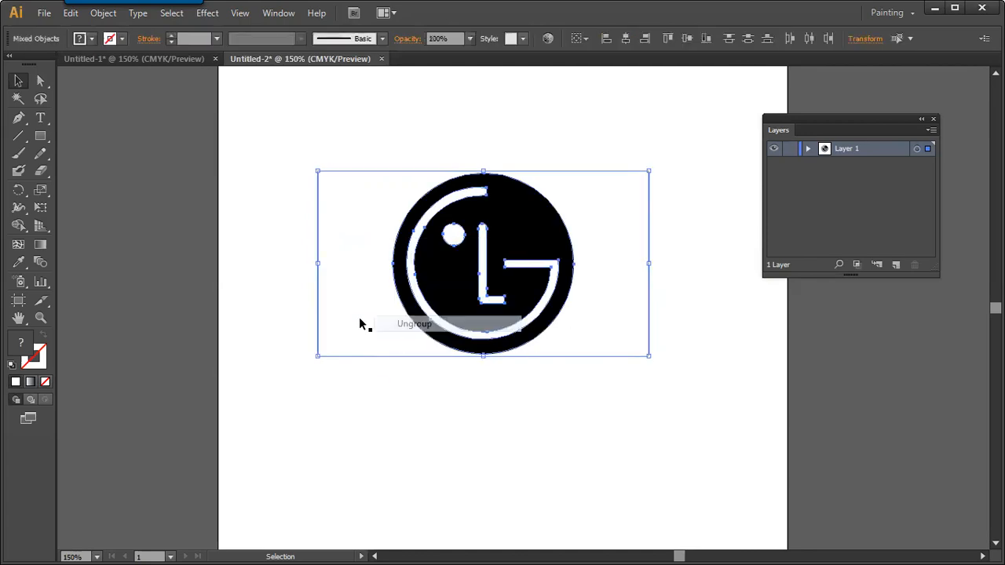
{"action": "left_click", "coordinate": [352, 294]}
- Show the transparency grid behind the expanded logo
{"action": "left_click", "coordinate": [240, 13]}
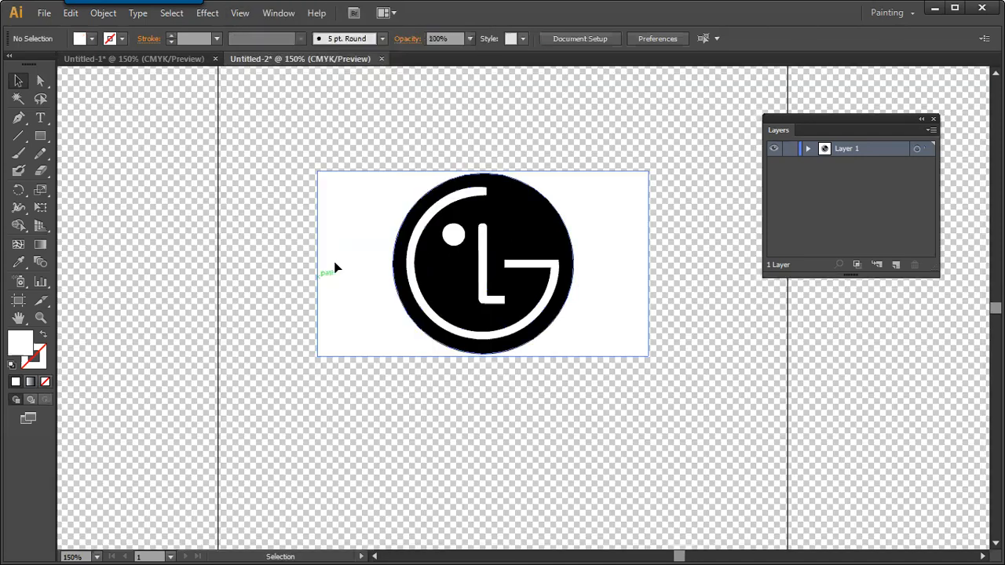
- Delete the traced logo's white background and move the black disc to the left of the white LG lettering
{"action": "left_click", "coordinate": [332, 266]}
{"action": "key", "text": "Delete"}
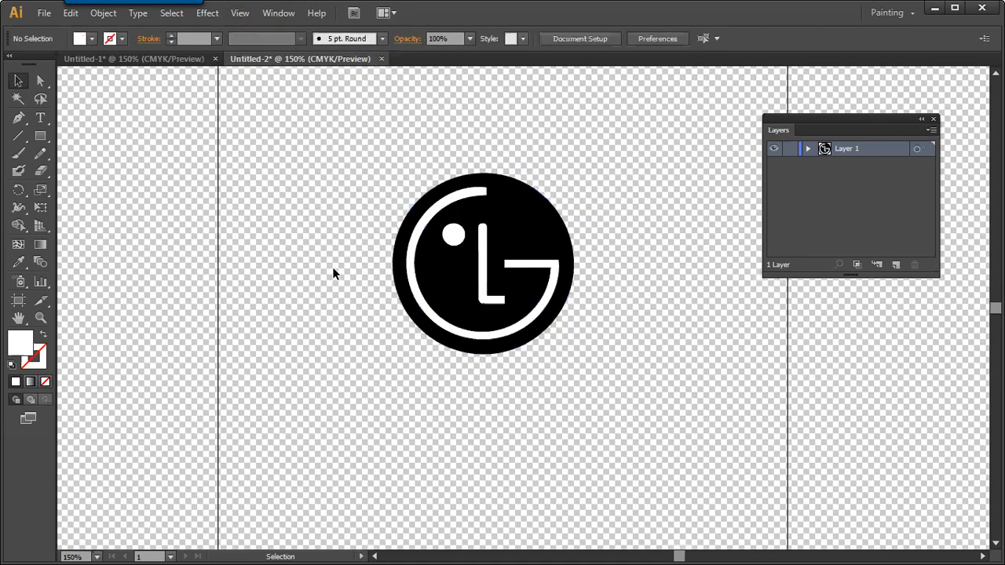
{"action": "left_click", "coordinate": [529, 226]}
{"action": "left_click_drag", "start_coordinate": [529, 227], "coordinate": [314, 229]}
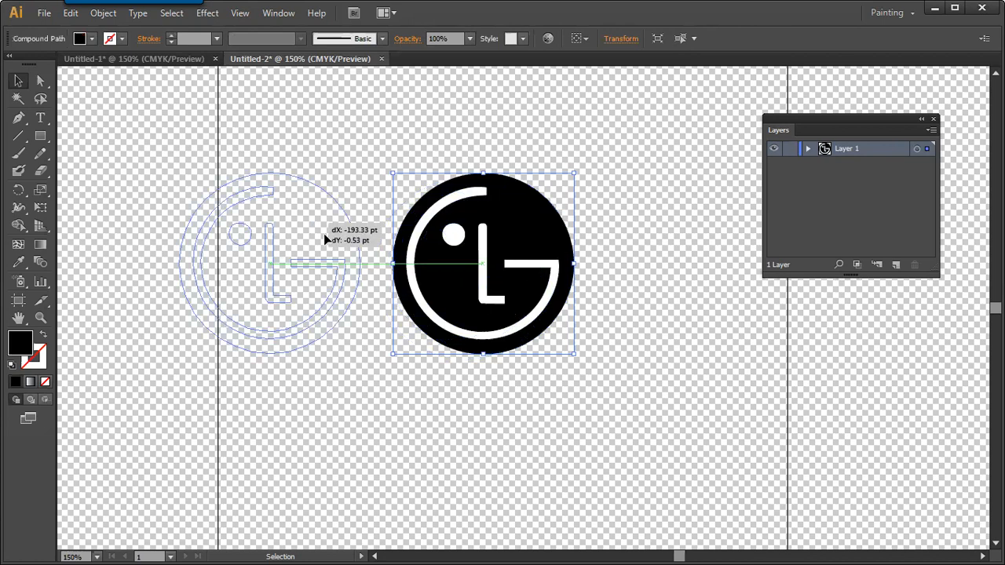
- Fill the moved disc with red and clear the selection
{"action": "left_click", "coordinate": [92, 38]}
{"action": "left_click", "coordinate": [51, 65]}
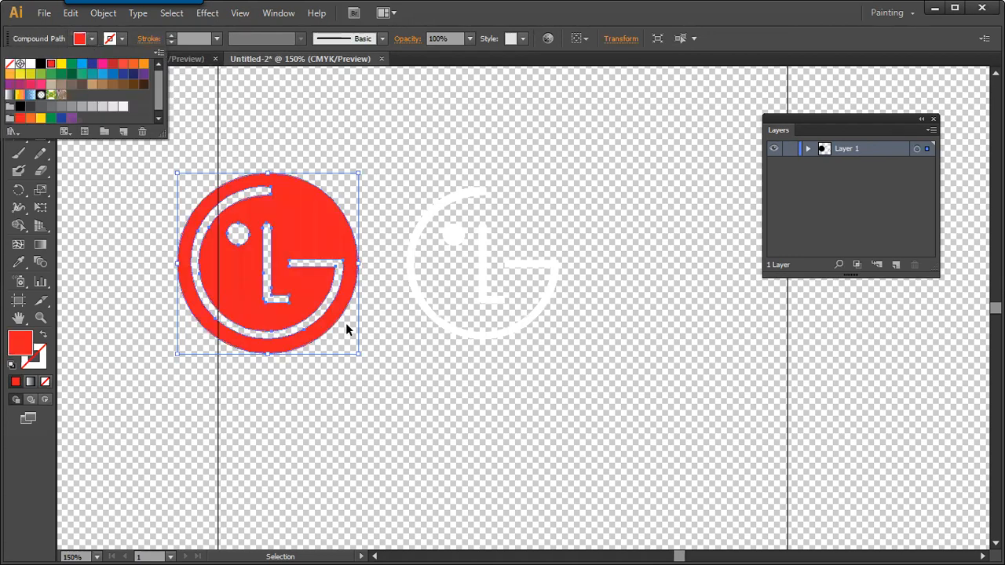
{"action": "left_click", "coordinate": [344, 345]}
{"action": "left_click", "coordinate": [328, 365]}
{"action": "left_click", "coordinate": [313, 311]}
{"action": "left_click", "coordinate": [380, 365]}
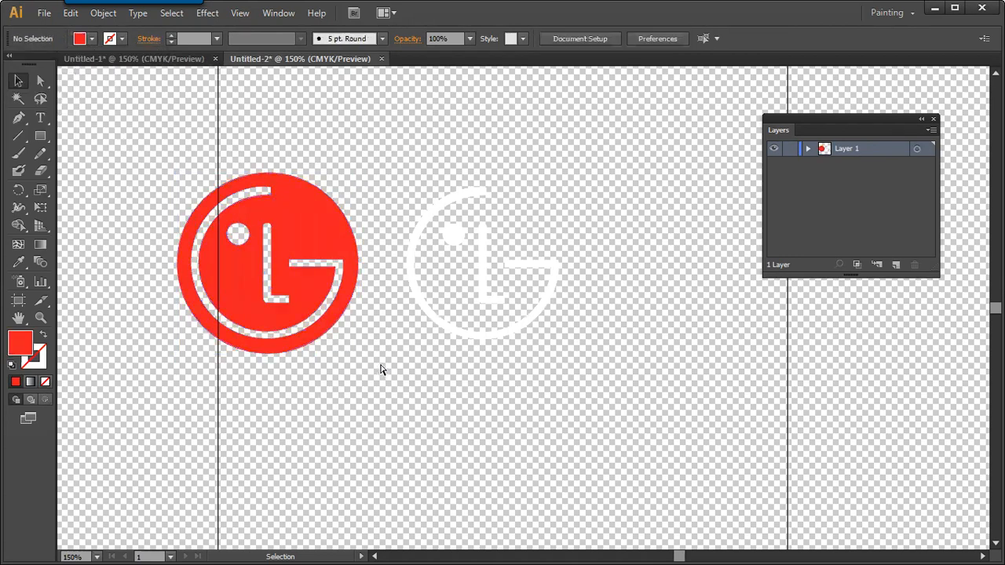
- Hide the transparency grid and fill the white LG lettering paths with black
{"action": "key", "text": "ctrl+shift+d"}
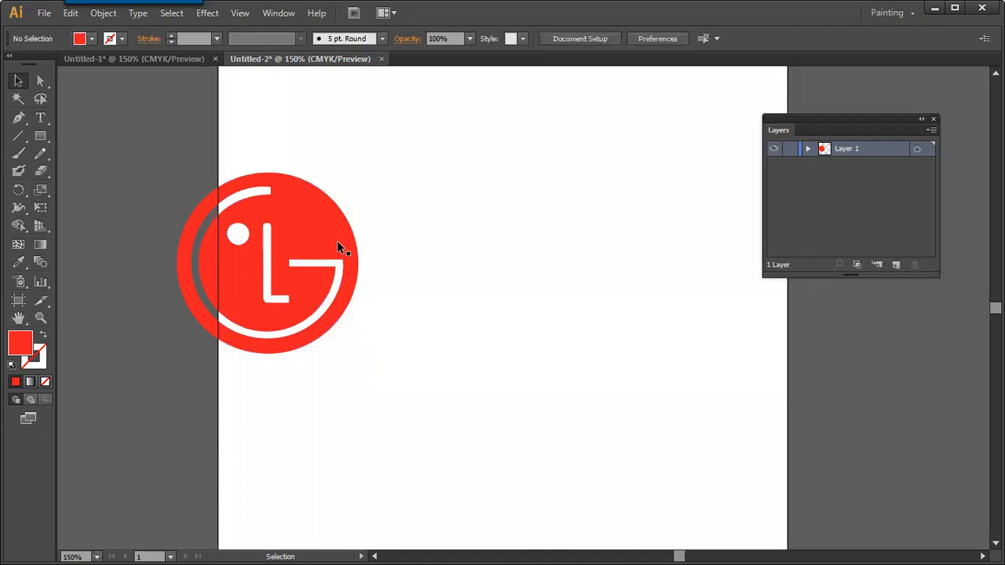
{"action": "key", "text": "ctrl+v"}
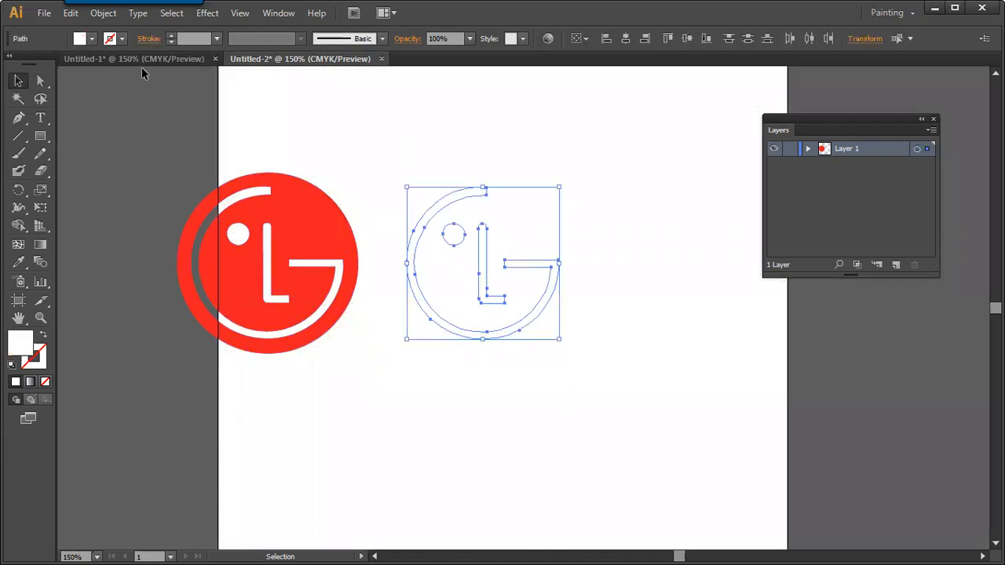
{"action": "left_click", "coordinate": [92, 39]}
{"action": "left_click", "coordinate": [41, 65]}
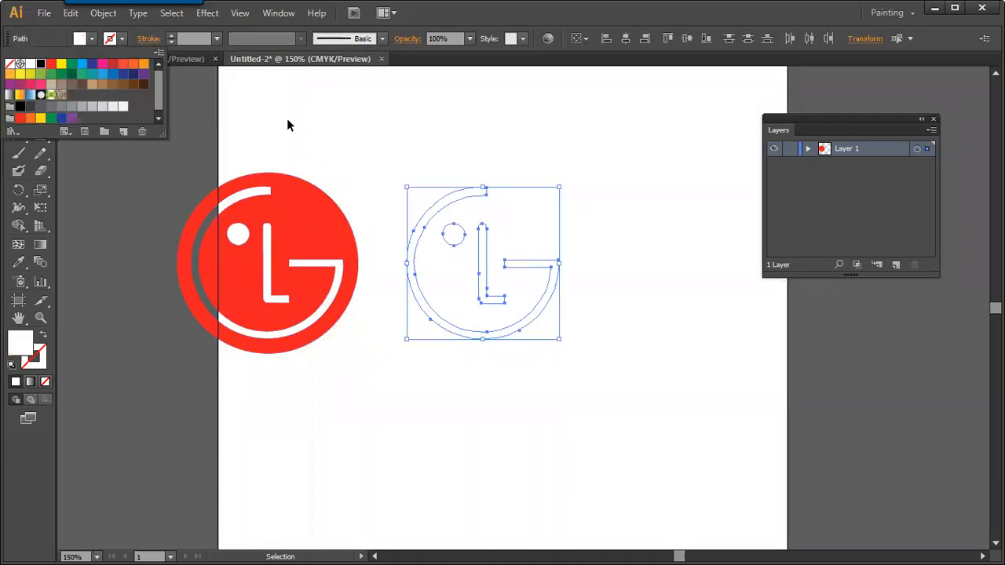
{"action": "left_click", "coordinate": [381, 137]}
- Reposition the red disc slightly higher and closer to the black LG lettering
{"action": "left_click_drag", "start_coordinate": [205, 324], "coordinate": [145, 336]}
{"action": "left_click_drag", "start_coordinate": [239, 277], "coordinate": [359, 332]}
{"action": "left_click_drag", "start_coordinate": [359, 361], "coordinate": [359, 336]}
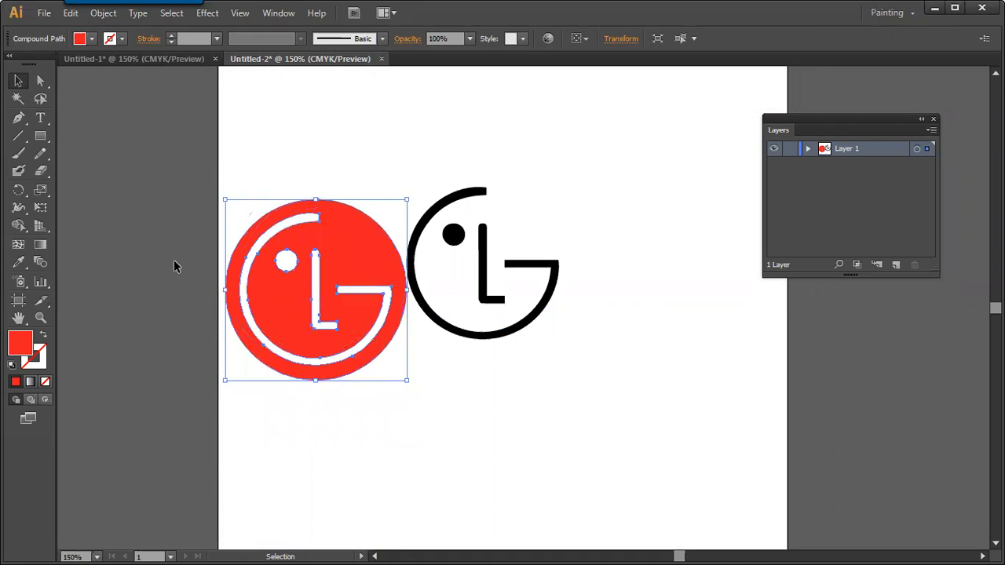
{"action": "left_click_drag", "start_coordinate": [354, 240], "coordinate": [310, 213]}
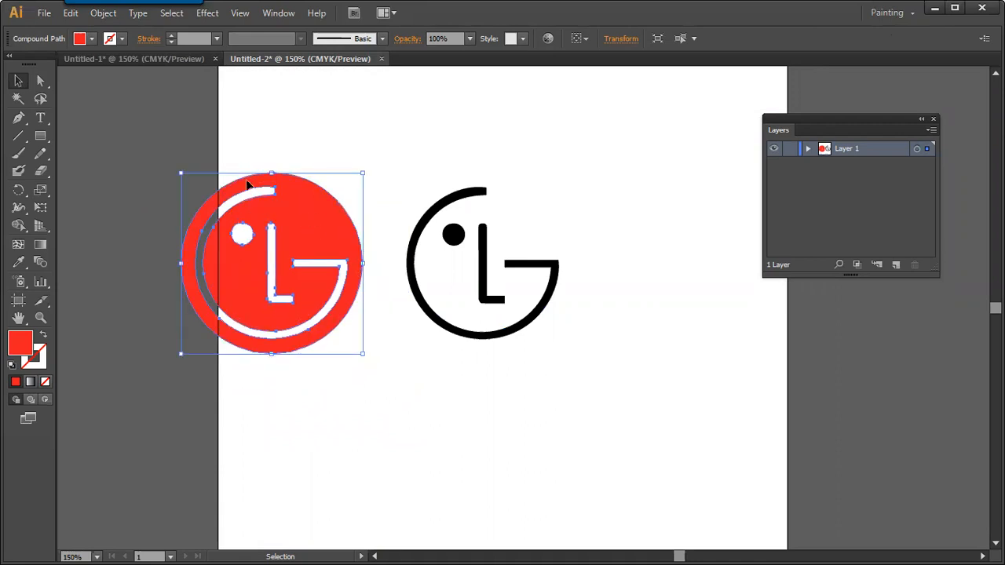
{"action": "left_click_drag", "start_coordinate": [246, 178], "coordinate": [254, 165]}
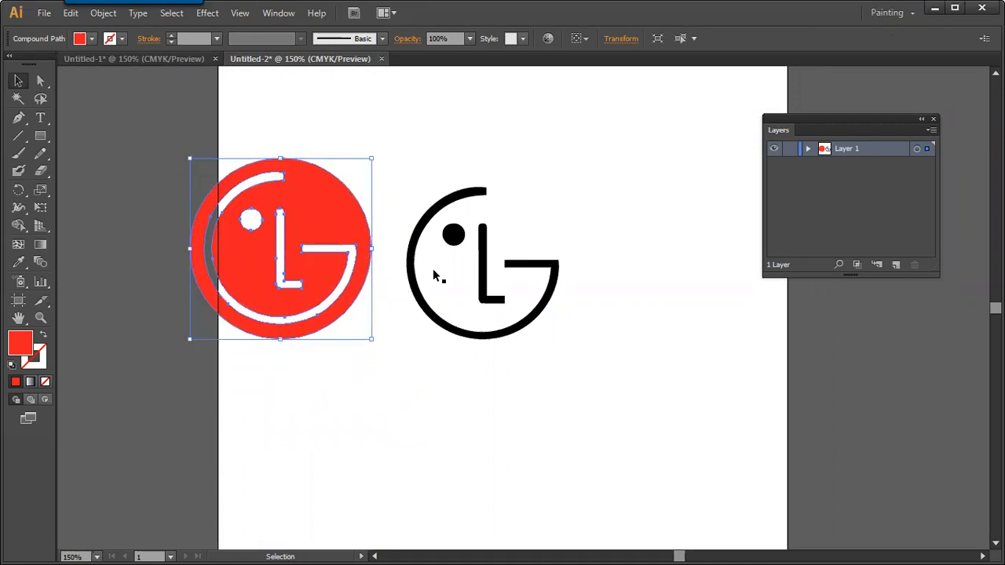
- Switch to After Effects, create a new composition with the default settings and enlarge the area above the timeline
{"action": "key", "text": "Tab"}
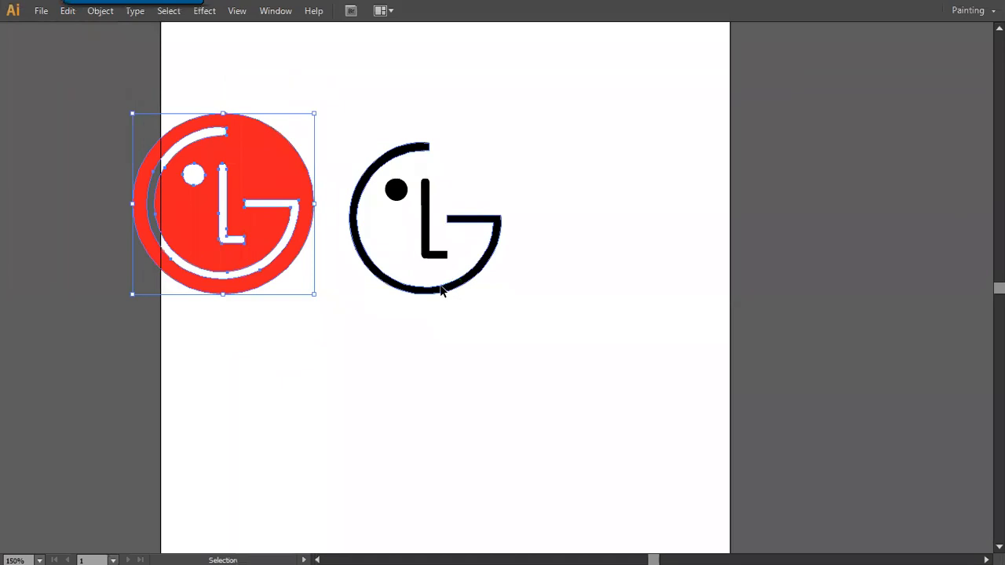
{"action": "key", "text": "Tab"}
{"action": "key", "text": "alt+Tab"}
{"action": "key", "text": "alt+Tab"}
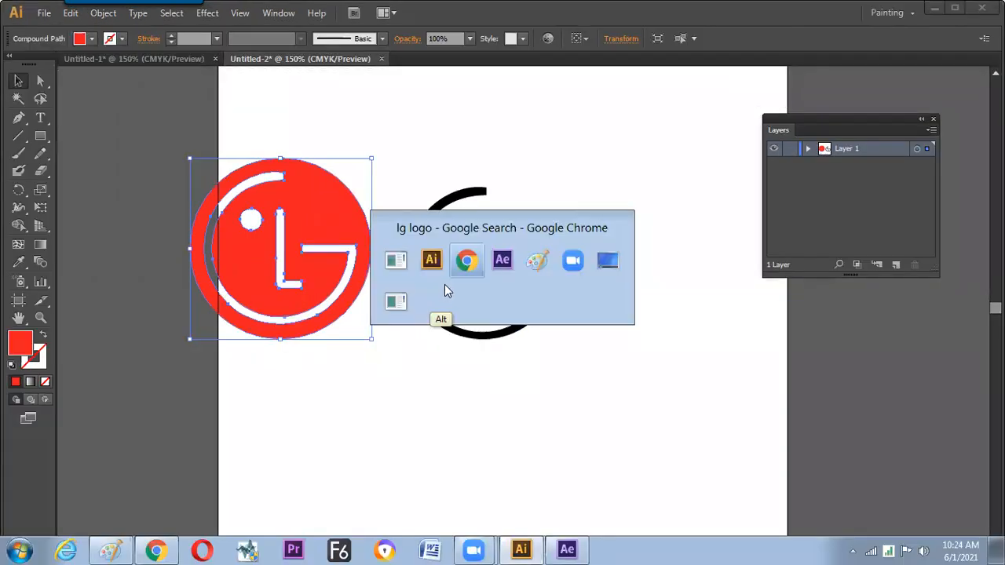
{"action": "left_click", "coordinate": [462, 233]}
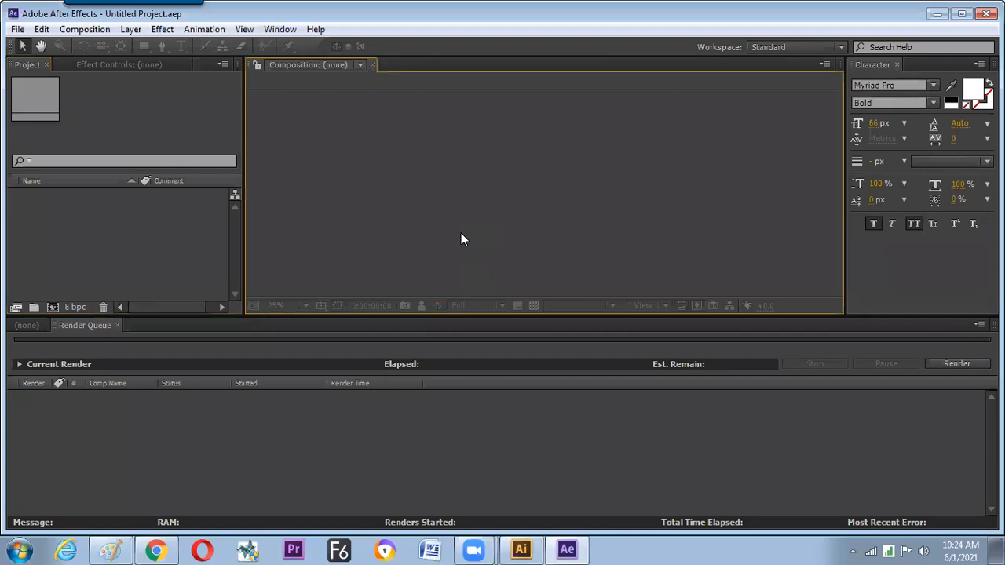
{"action": "key", "text": "ctrl+n"}
{"action": "key", "text": "Return"}
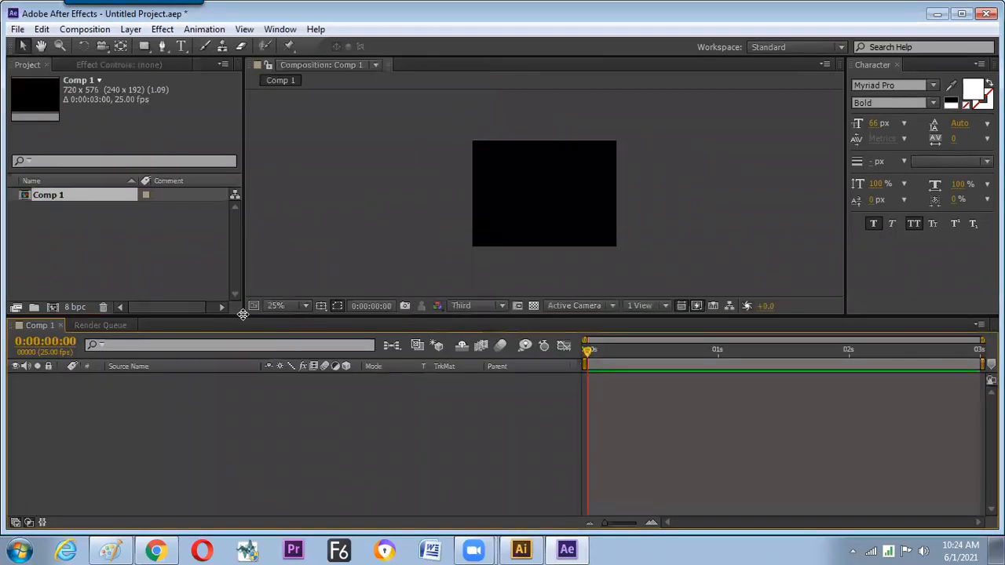
{"action": "left_click_drag", "start_coordinate": [236, 353], "coordinate": [236, 364]}
{"action": "left_click", "coordinate": [223, 312]}
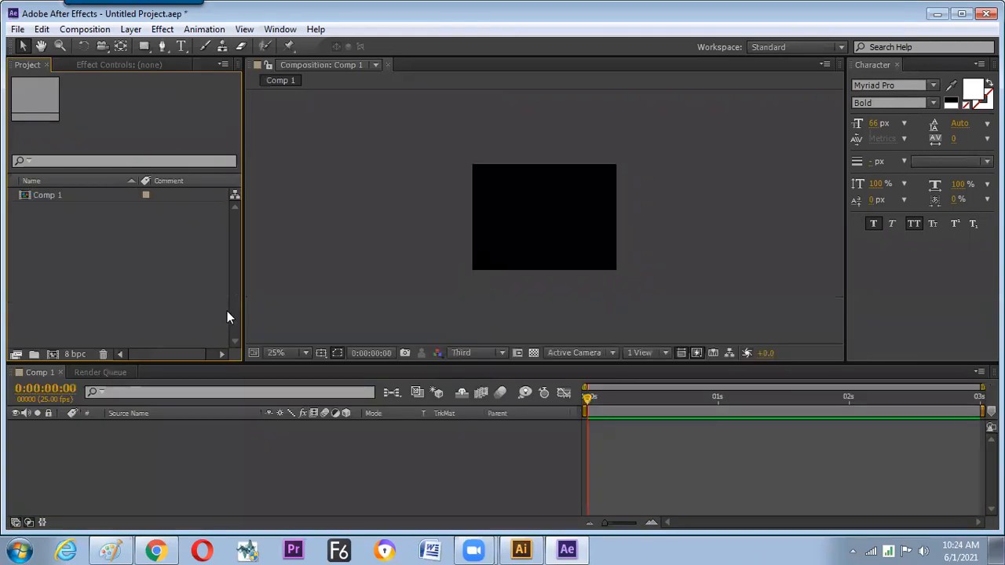
- Copy all paths of the portrait line drawing from Illustrator's Untitled-1 document and return to After Effects
{"action": "key", "text": "alt+Tab"}
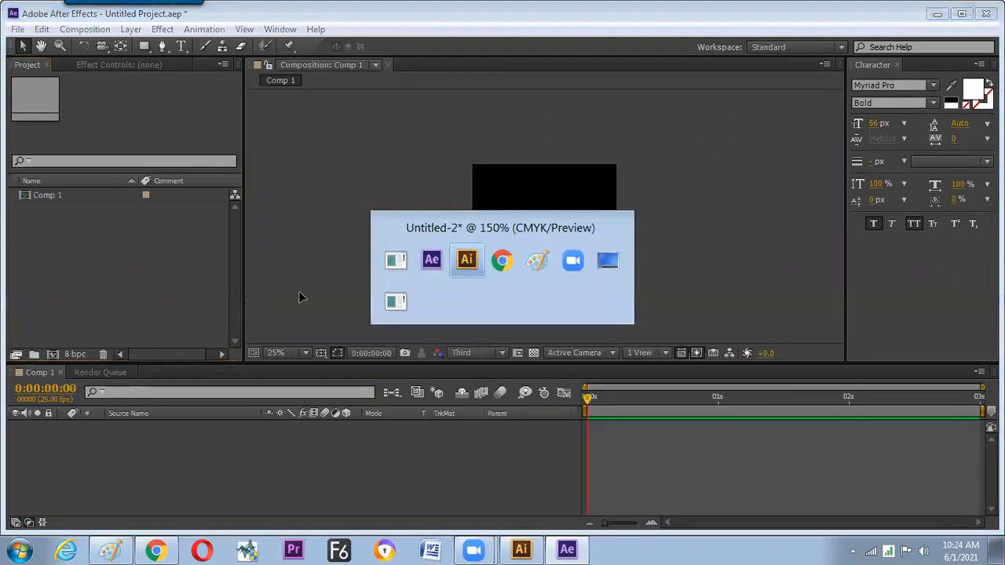
{"action": "left_click", "coordinate": [168, 59]}
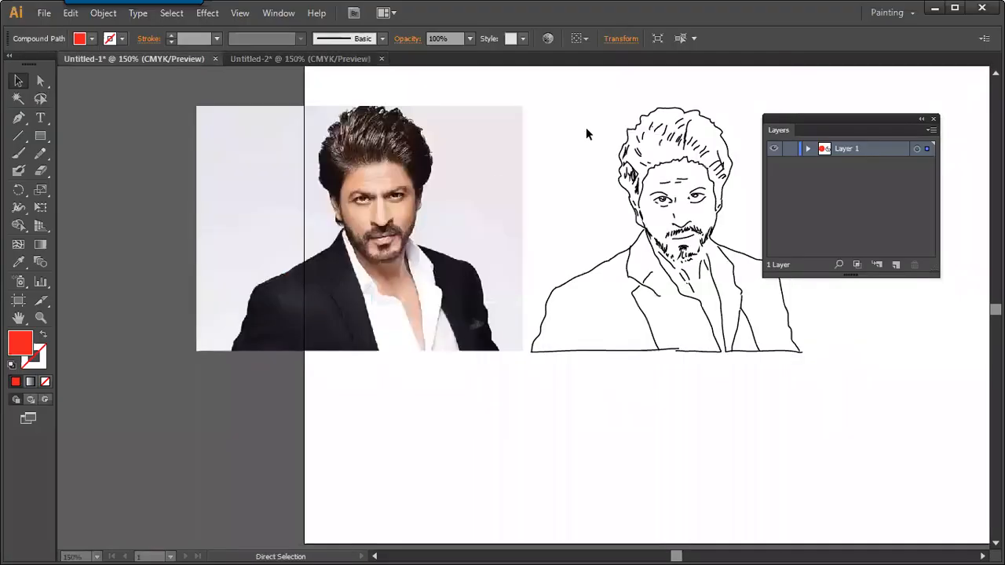
{"action": "left_click", "coordinate": [683, 318]}
{"action": "key", "text": "ctrl+c"}
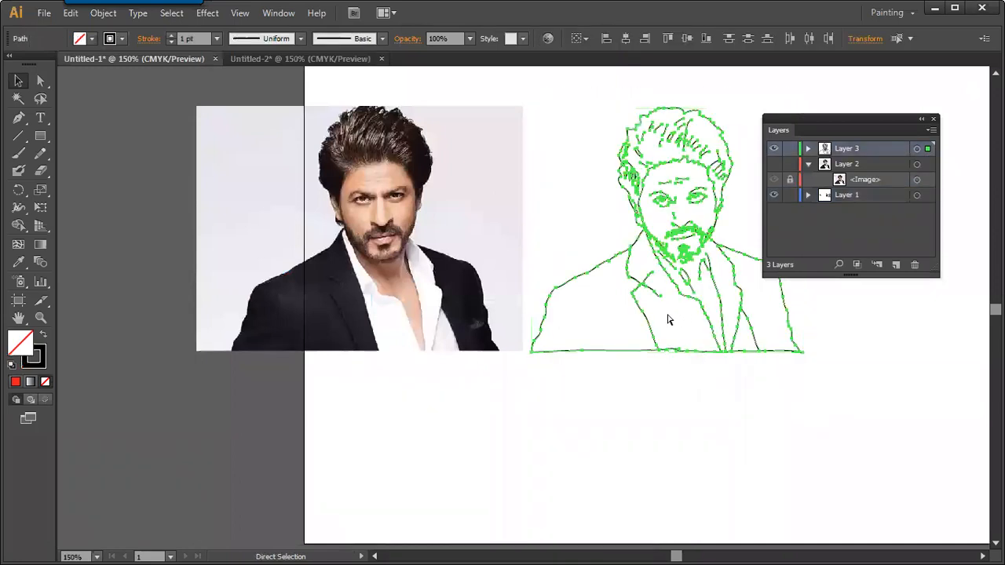
{"action": "key", "text": "alt+Tab"}
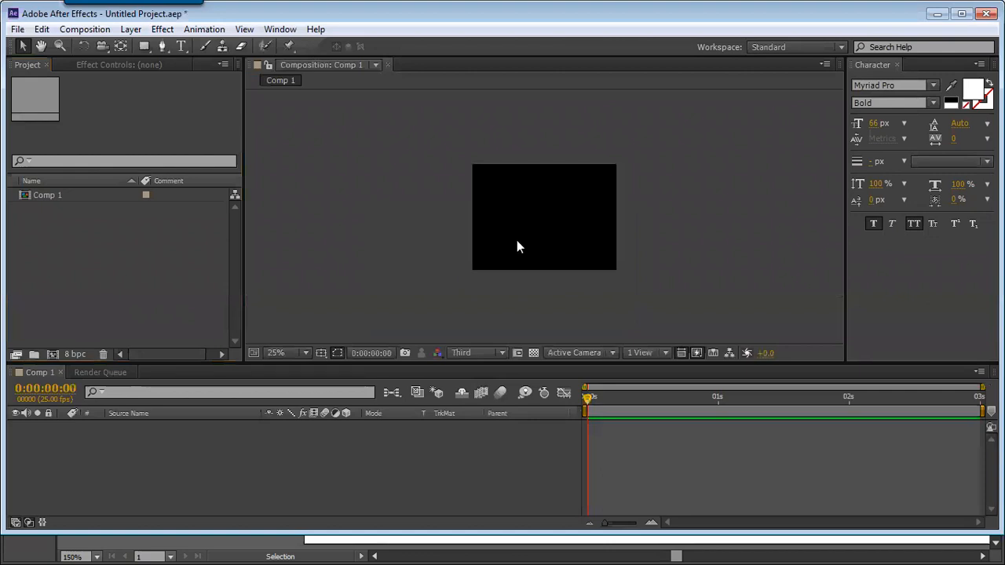
{"action": "key", "text": "ctrl+n"}
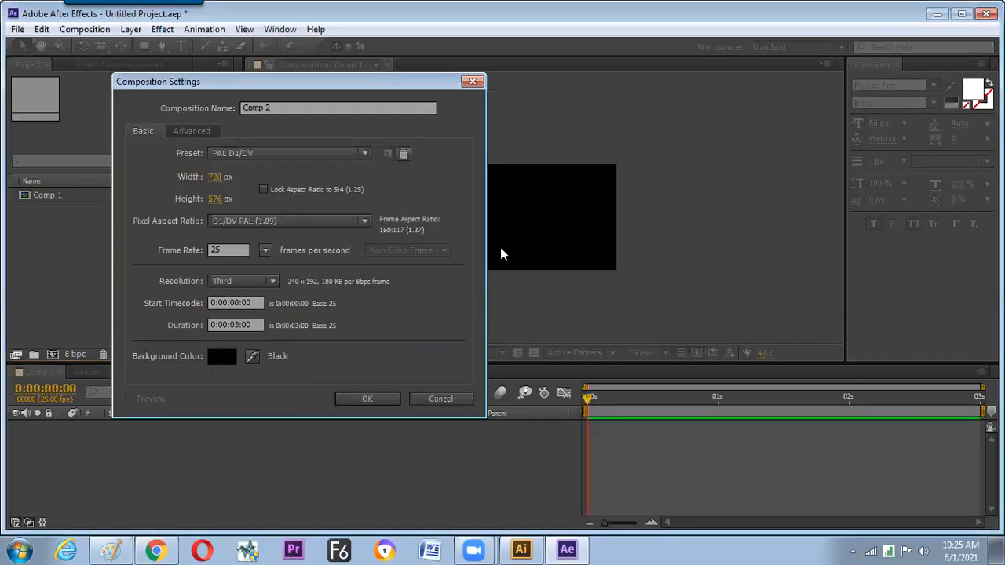
{"action": "key", "text": "Return"}
{"action": "left_click", "coordinate": [512, 236]}
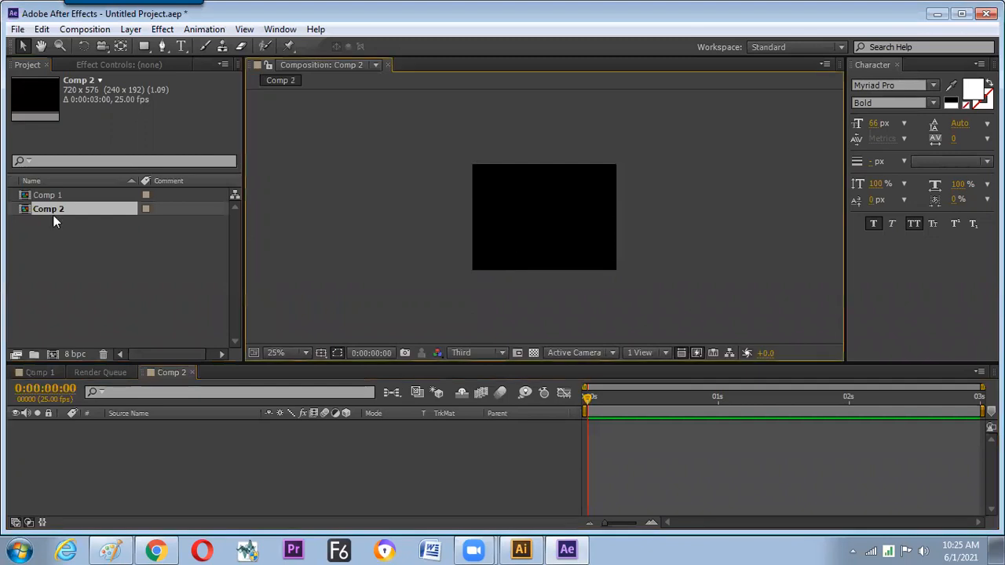
{"action": "key", "text": "Delete"}
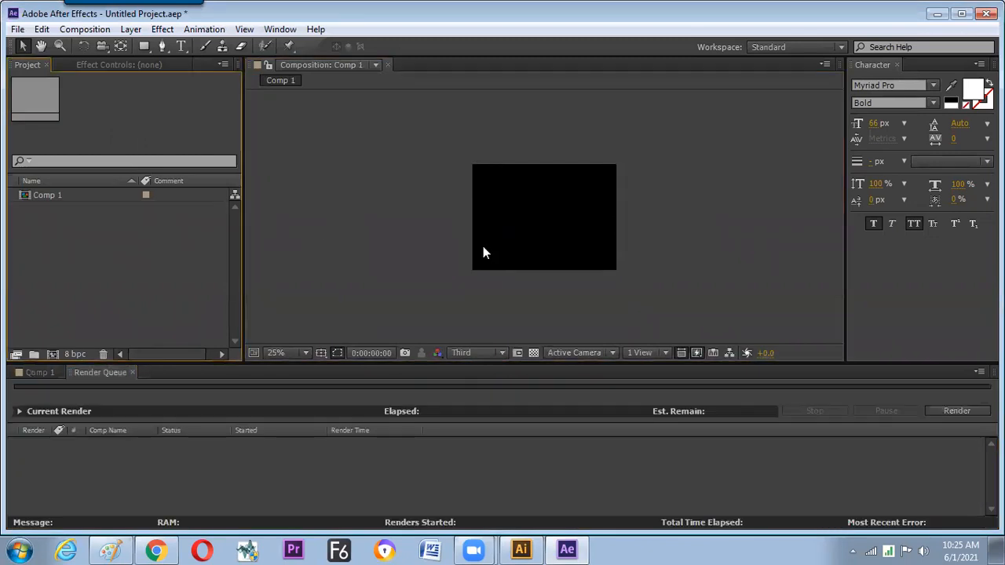
{"action": "left_click", "coordinate": [483, 247]}
{"action": "key", "text": "ctrl+y"}
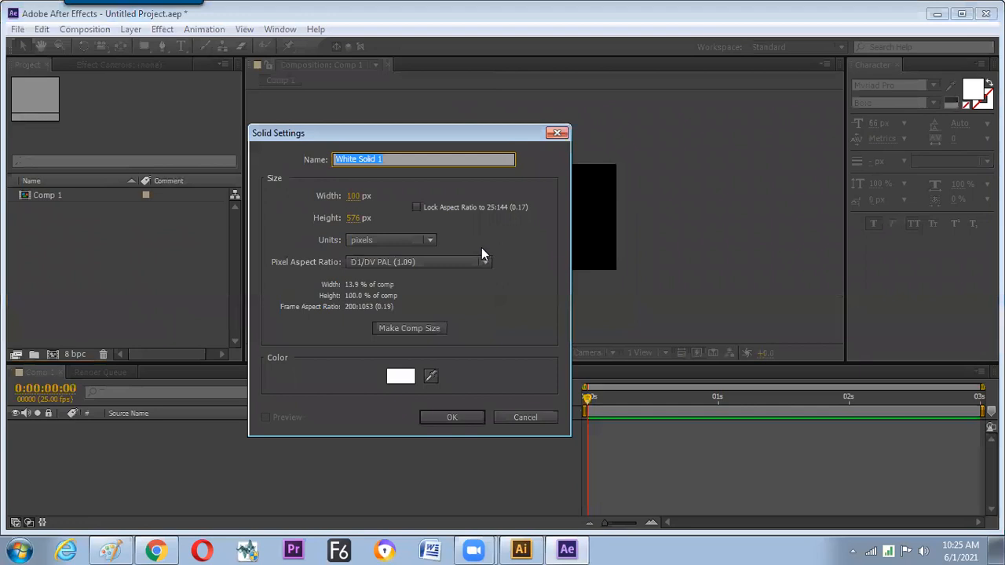
{"action": "key", "text": "Return"}
{"action": "key", "text": "Delete"}
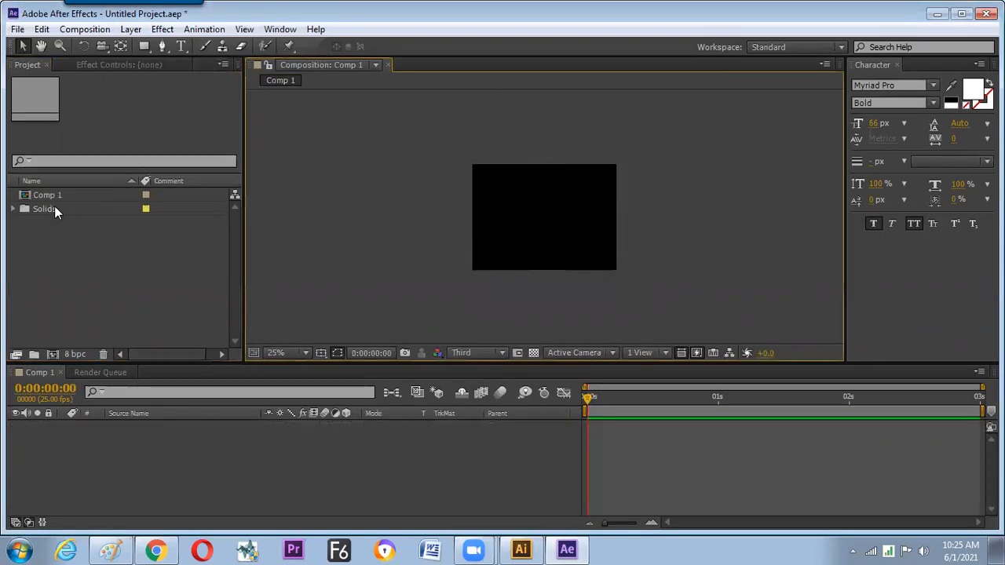
{"action": "left_click", "coordinate": [54, 208]}
{"action": "key", "text": "Delete"}
{"action": "key", "text": "Return"}
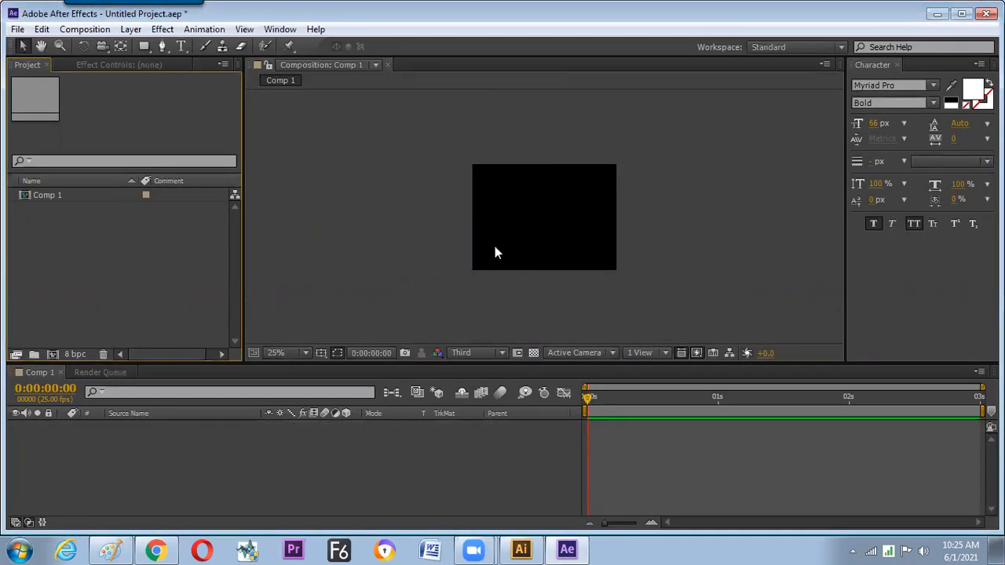
- Create a white solid at composition size in Comp 1 and paste the copied portrait paths onto it as masks
{"action": "key", "text": "ctrl+y"}
{"action": "left_click", "coordinate": [423, 330]}
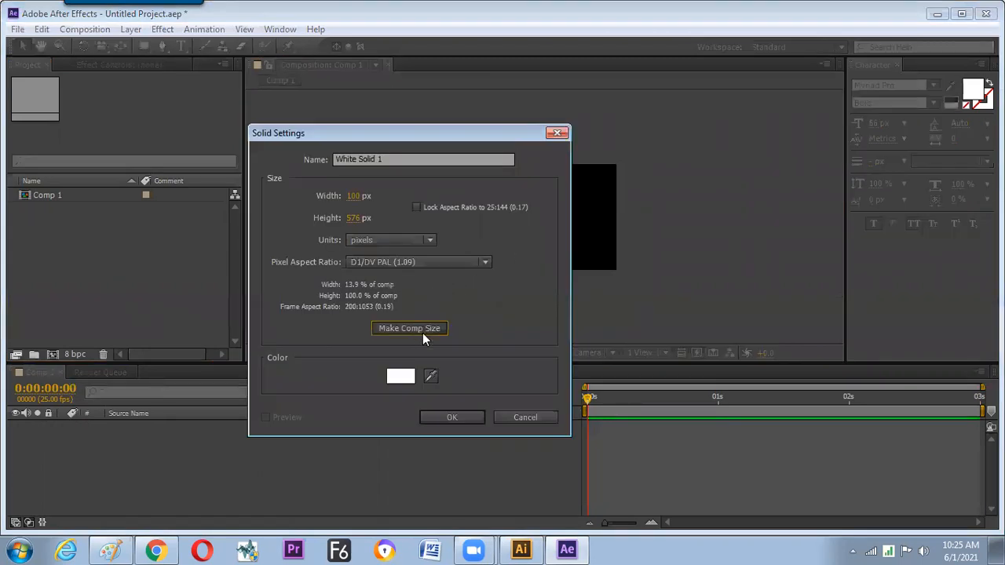
{"action": "left_click", "coordinate": [450, 416]}
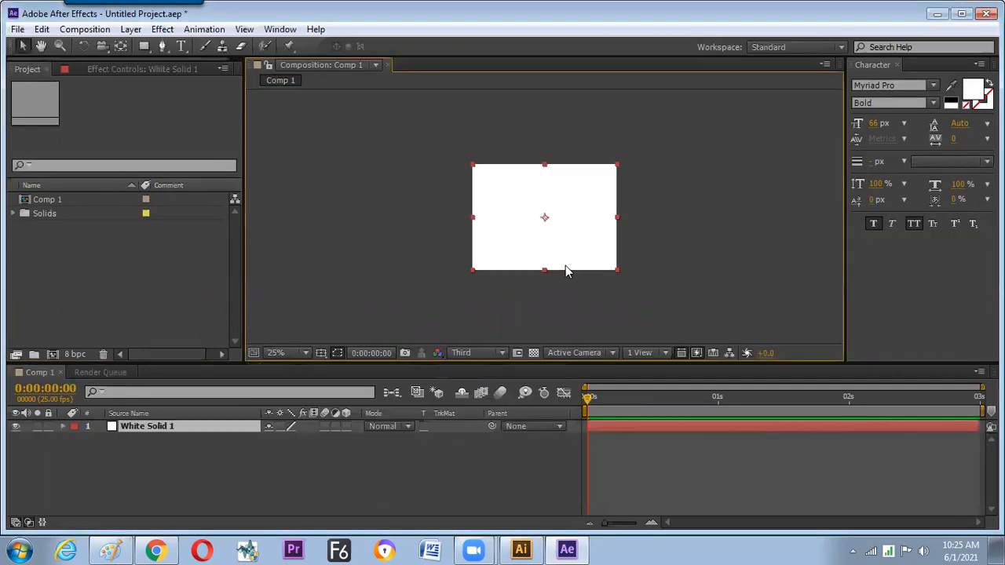
{"action": "key", "text": "period"}
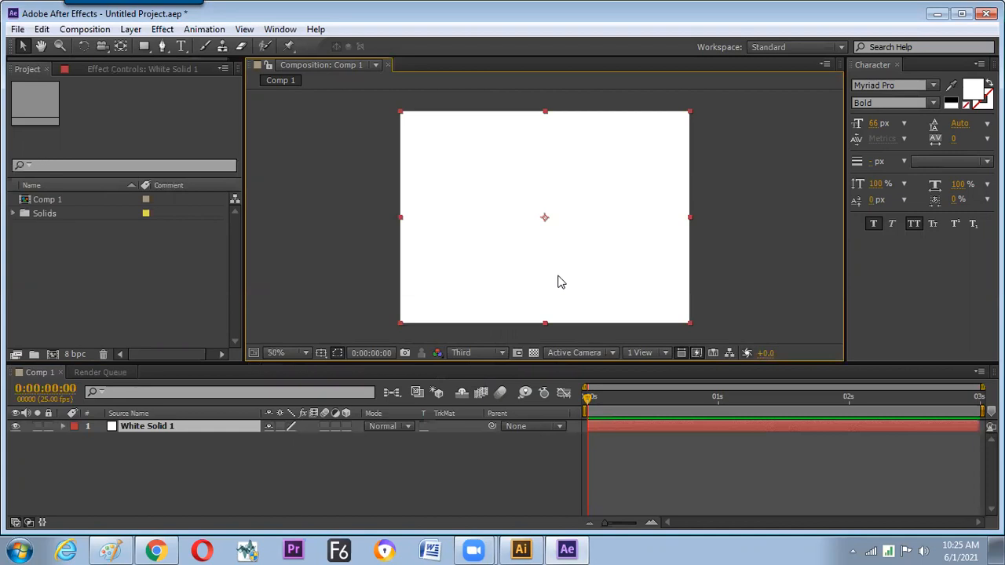
{"action": "key", "text": "ctrl+v"}
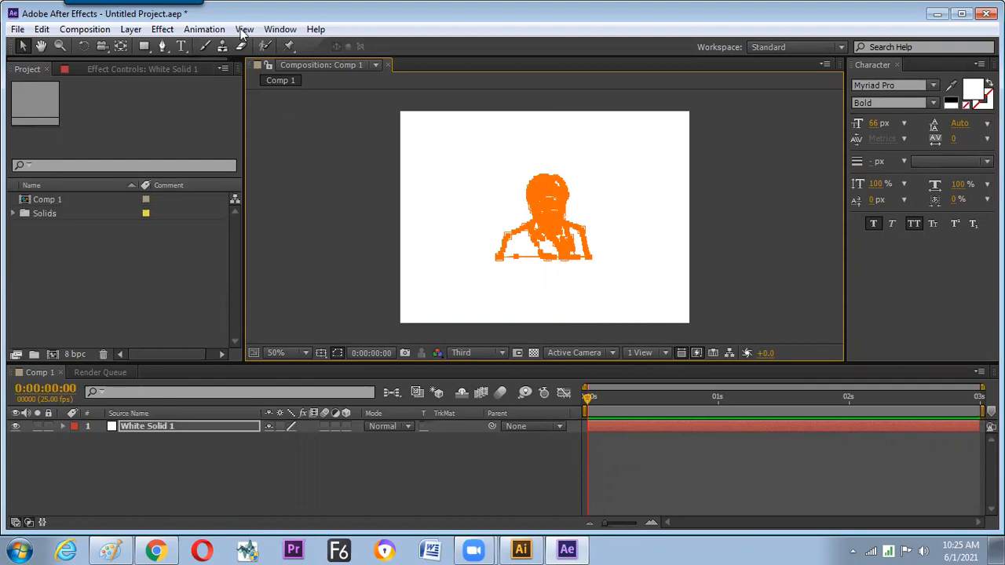
- Apply the Stroke effect to the solid with All Masks enabled, paint style On Transparent and brush size 2.3
{"action": "left_click", "coordinate": [164, 30]}
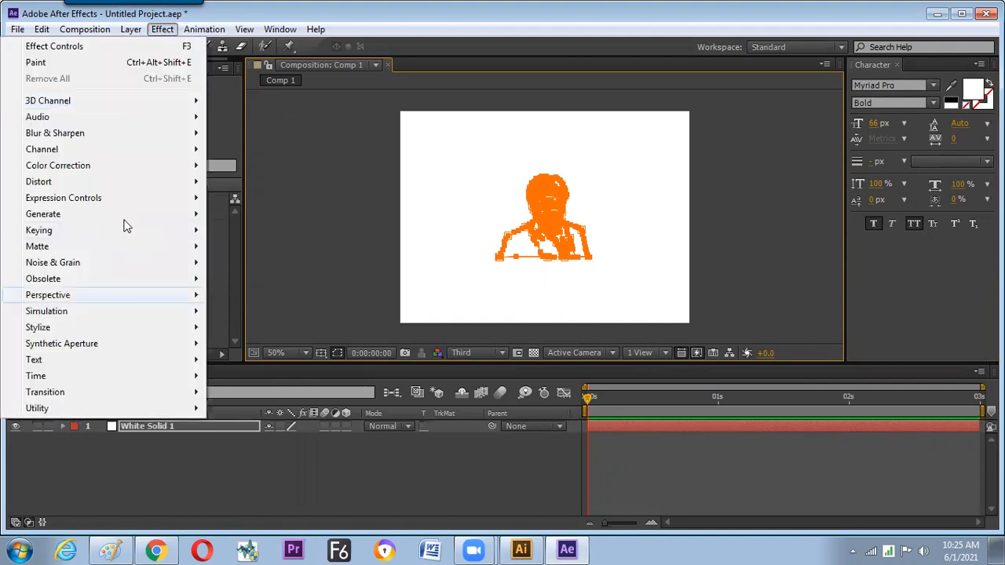
{"action": "mouse_move", "coordinate": [126, 214]}
{"action": "left_click", "coordinate": [251, 520]}
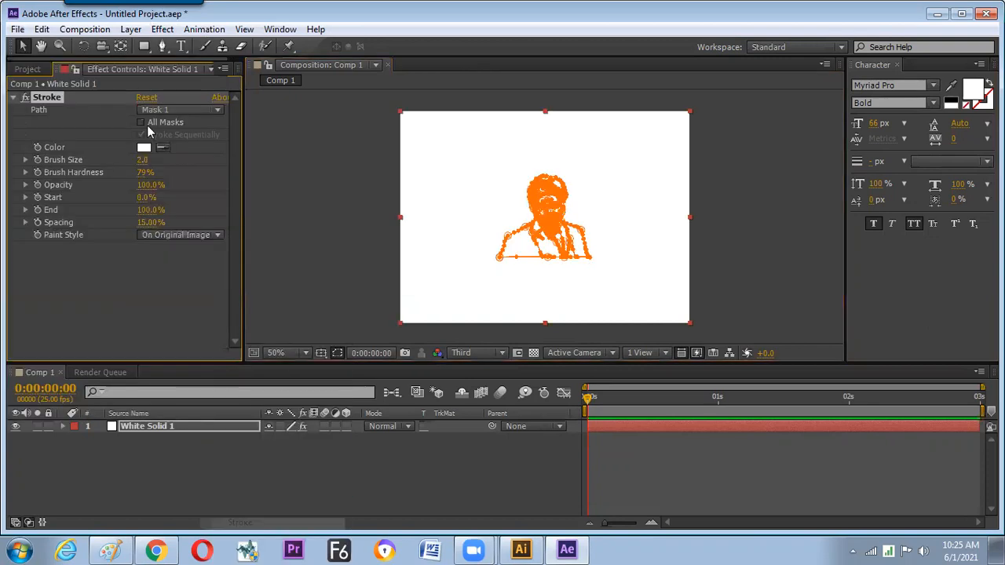
{"action": "left_click", "coordinate": [146, 123]}
{"action": "left_click", "coordinate": [166, 236]}
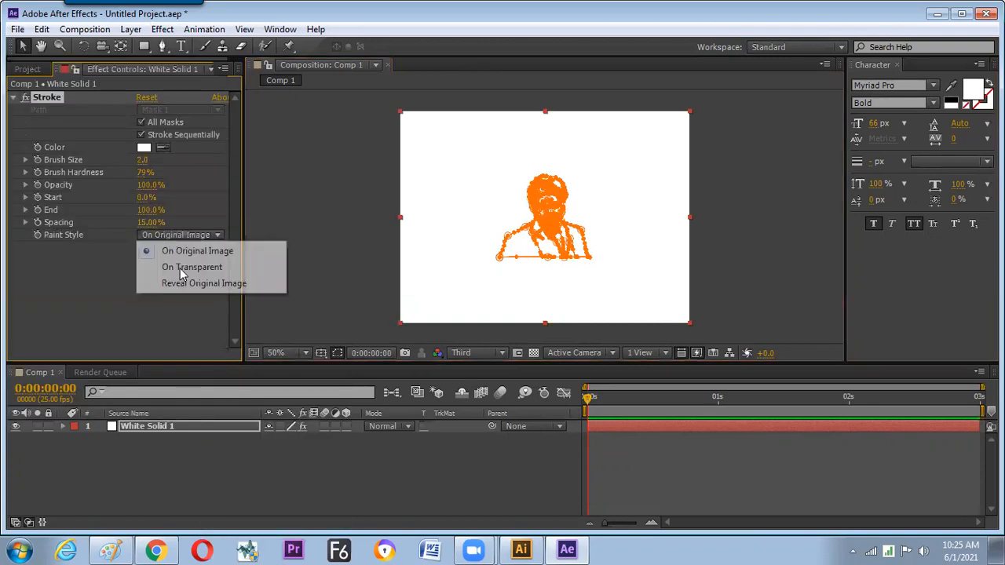
{"action": "left_click", "coordinate": [353, 294]}
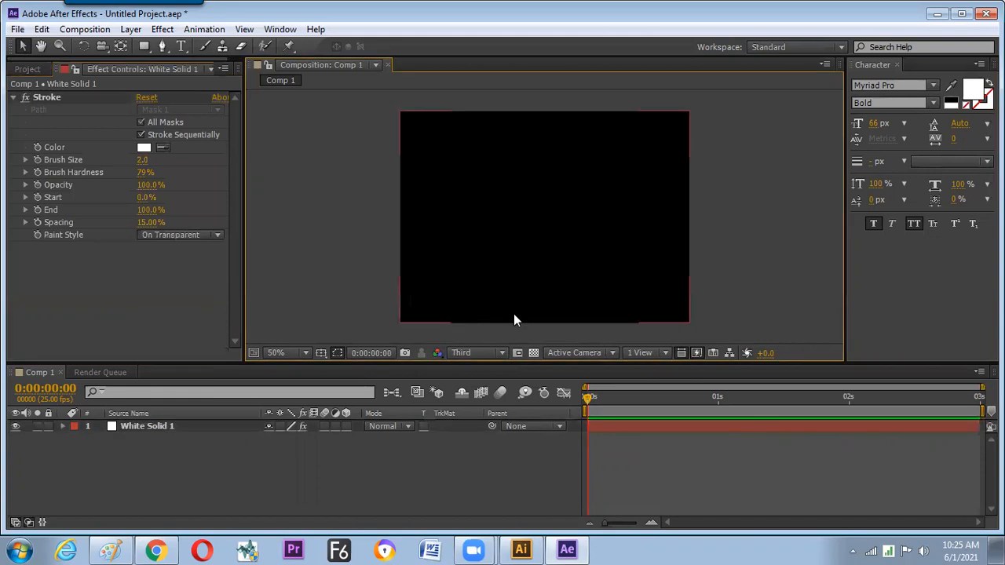
{"action": "scroll", "coordinate": [513, 285], "scroll_direction": "up", "scroll_amount": 2}
{"action": "left_click_drag", "start_coordinate": [142, 159], "coordinate": [162, 157]}
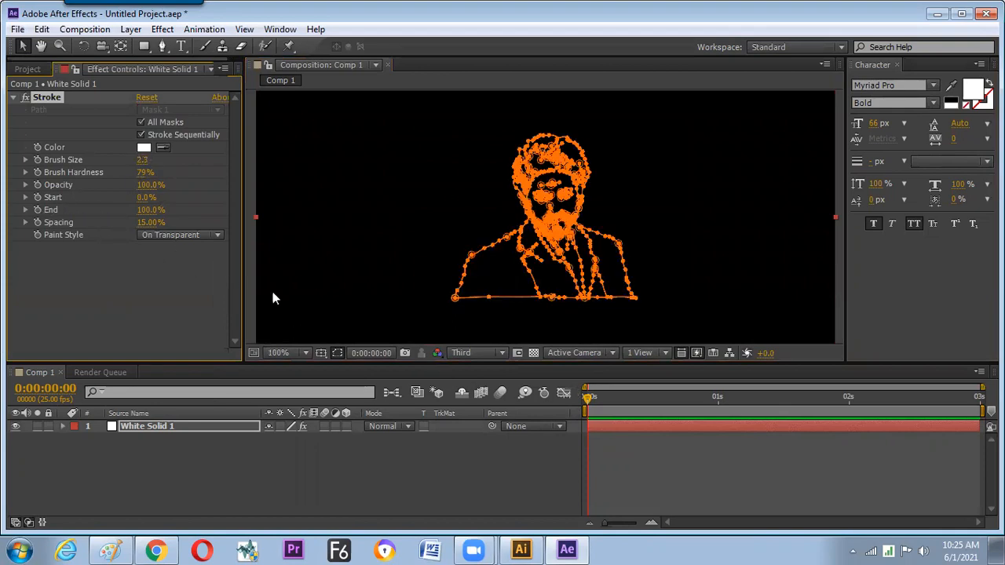
- Keyframe the stroke's End at 100% between 1 and 2 seconds and at 0% at the composition's start, and play a preview
{"action": "left_click", "coordinate": [698, 404]}
{"action": "left_click", "coordinate": [801, 400]}
{"action": "left_click", "coordinate": [37, 209]}
{"action": "key", "text": "Home"}
{"action": "left_click", "coordinate": [145, 210]}
{"action": "type", "text": "0"}
{"action": "key", "text": "Return"}
{"action": "key", "text": "space"}
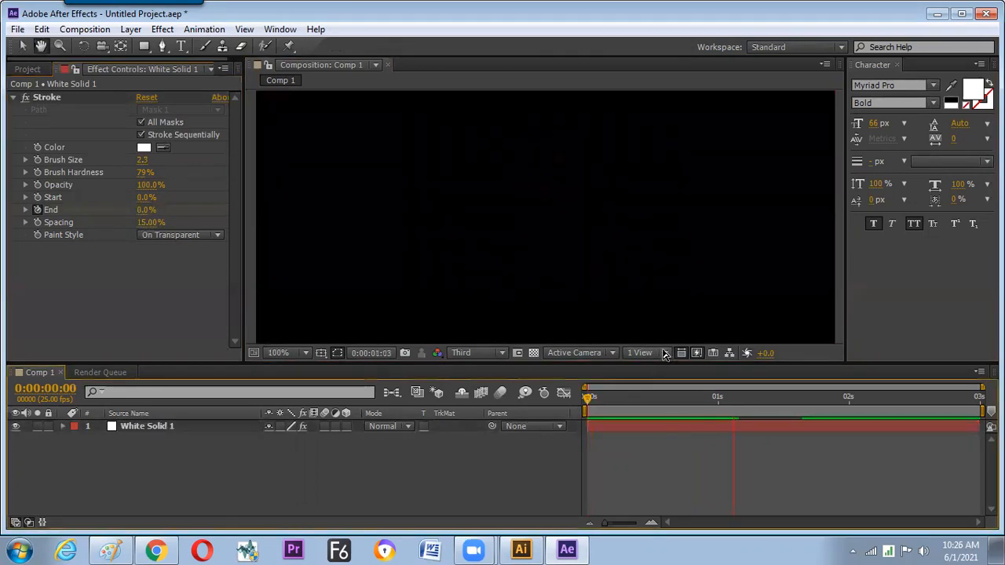
- Set Comp 1's preview resolution to Auto and play the portrait animation from the composition's start
{"action": "left_click", "coordinate": [480, 353]}
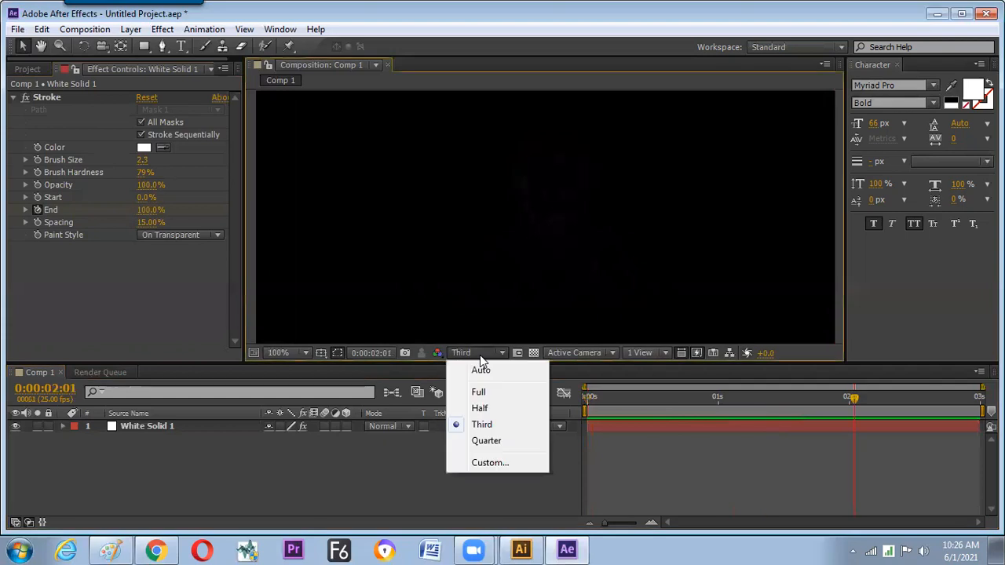
{"action": "left_click", "coordinate": [477, 372]}
{"action": "left_click", "coordinate": [640, 398]}
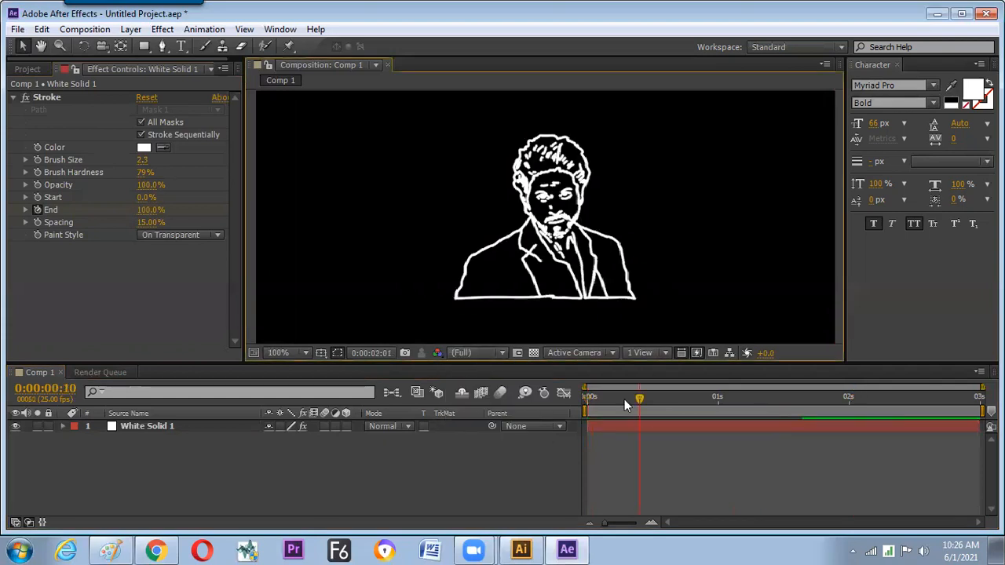
{"action": "key", "text": "Home"}
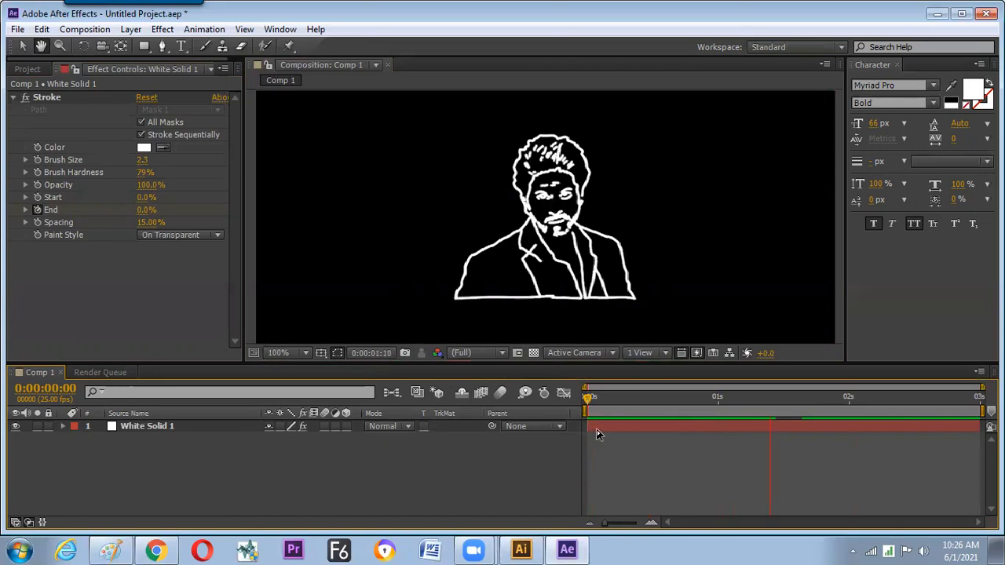
- Maximize the composition view to full screen, play the self-drawing portrait there, and restore the normal workspace
{"action": "key", "text": "grave"}
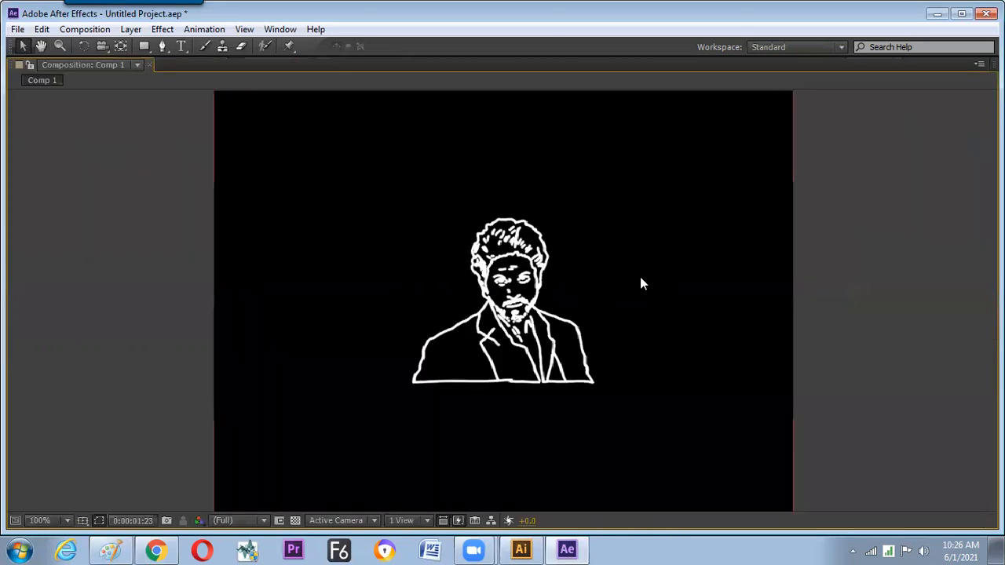
{"action": "key", "text": "ctrl+backslash"}
{"action": "key", "text": "slash"}
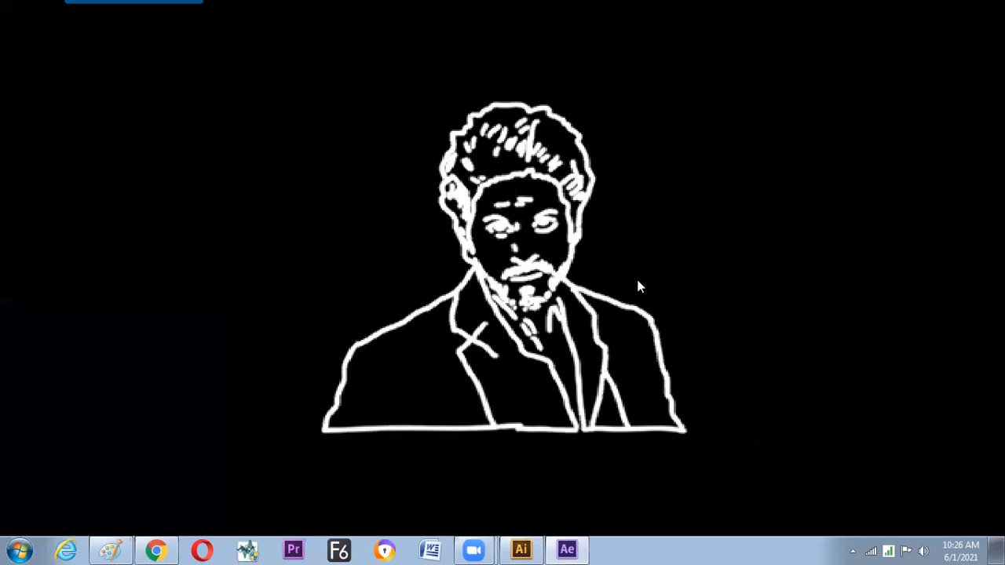
{"action": "key", "text": "space"}
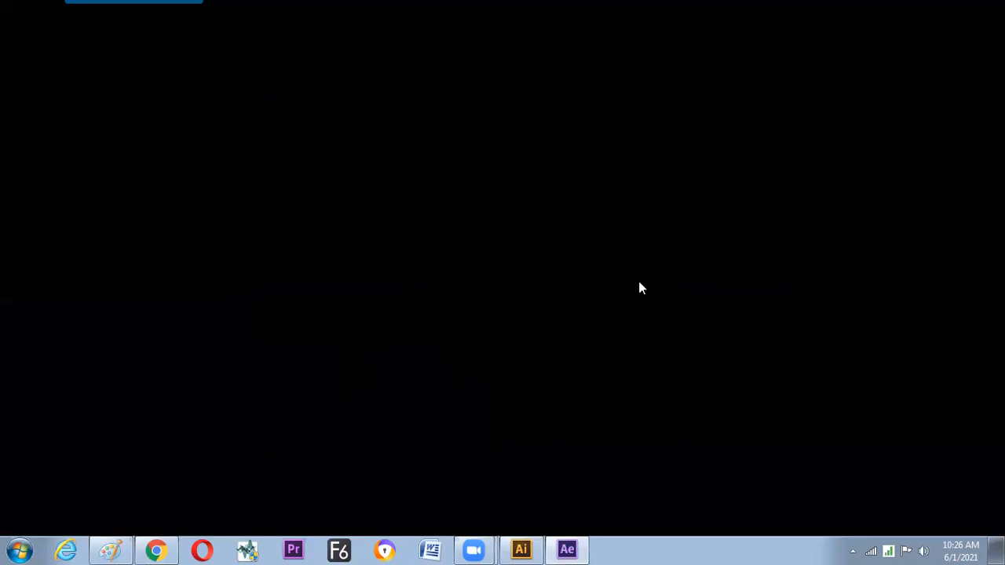
{"action": "left_click", "coordinate": [744, 272]}
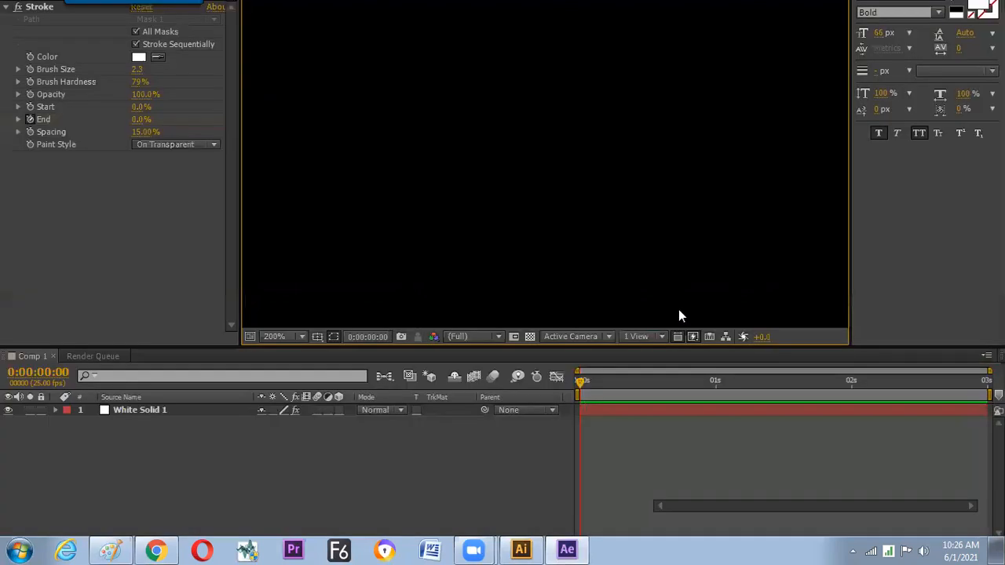
- Try a Stroke brush size of 1 on the white solid and preview the thinner lines from the composition's start
{"action": "left_click", "coordinate": [648, 380]}
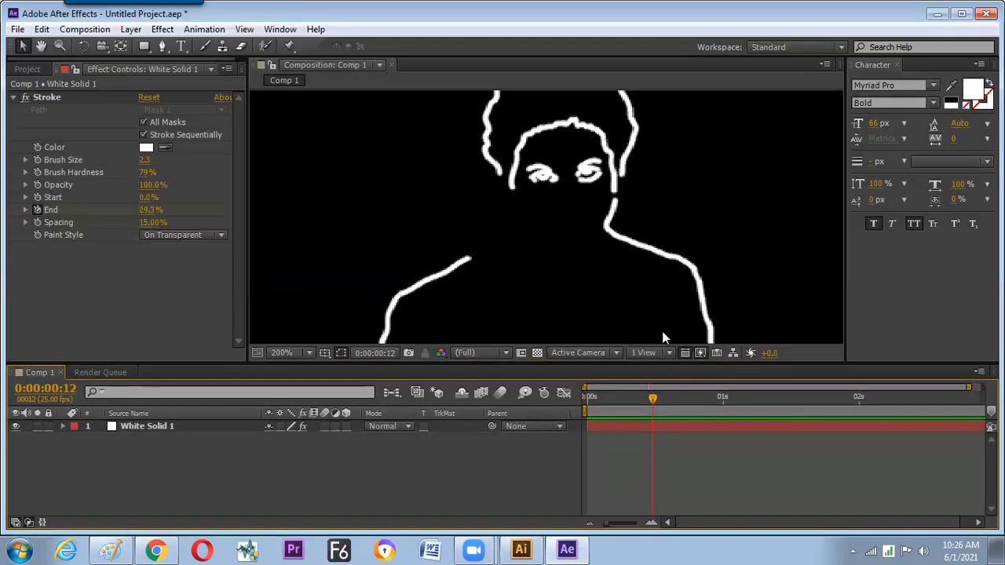
{"action": "left_click", "coordinate": [145, 159]}
{"action": "type", "text": "1"}
{"action": "left_click", "coordinate": [646, 423]}
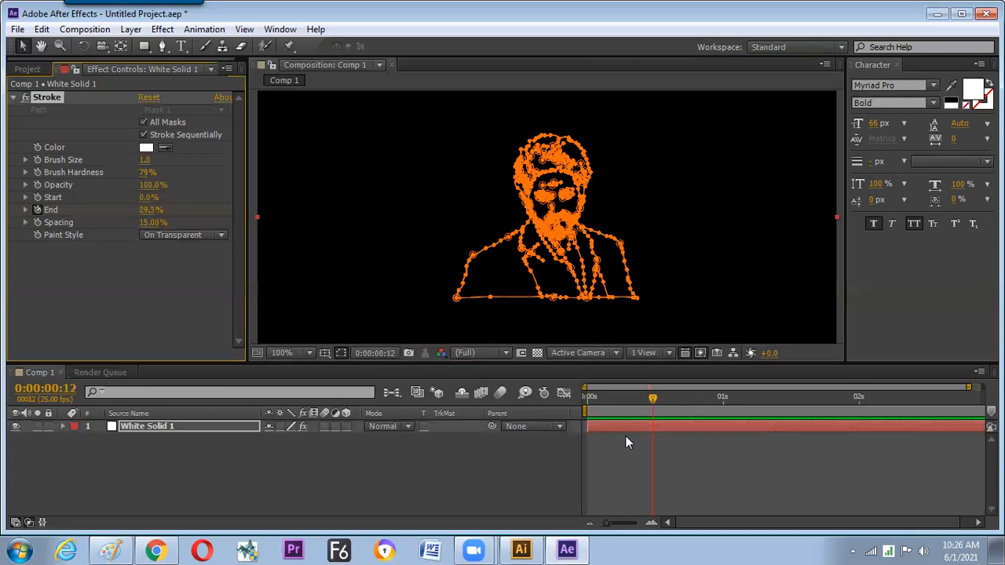
{"action": "left_click", "coordinate": [595, 409]}
{"action": "key", "text": "space"}
- Set the Stroke effect's brush size to 2 and play the animation from the start in a maximized composition view
{"action": "left_click", "coordinate": [145, 160]}
{"action": "type", "text": "2"}
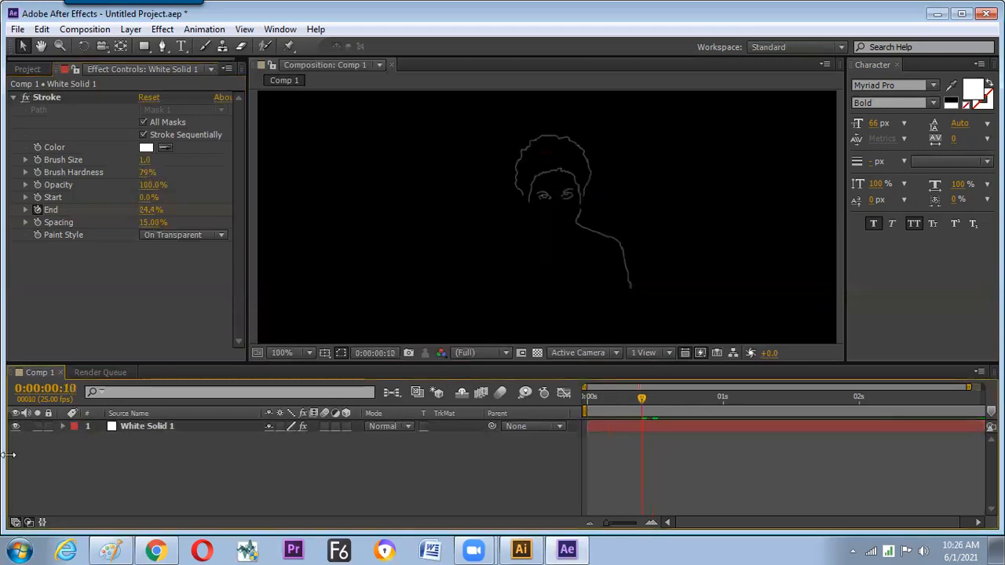
{"action": "left_click", "coordinate": [680, 426]}
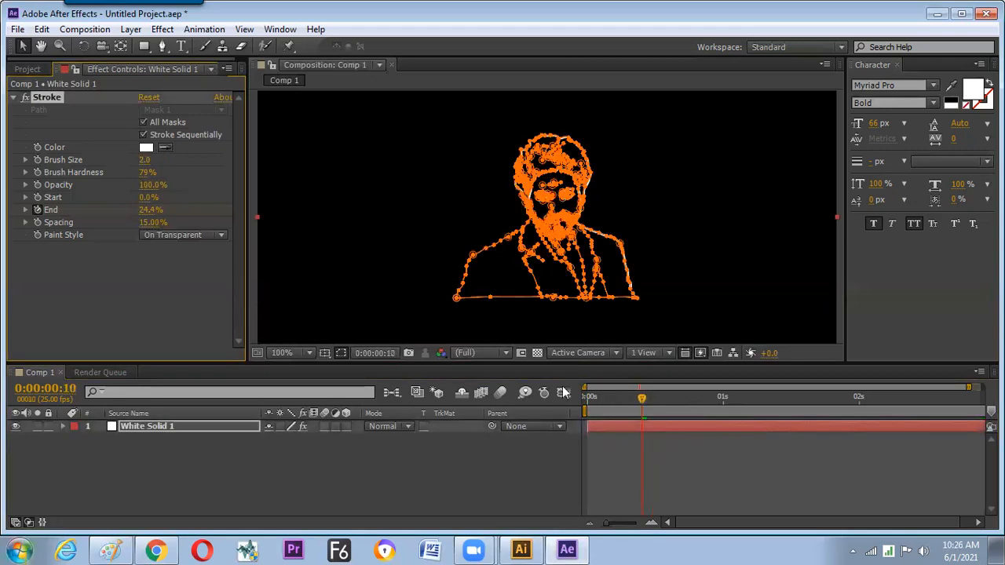
{"action": "left_click", "coordinate": [587, 402]}
{"action": "key", "text": "grave"}
{"action": "key", "text": "space"}
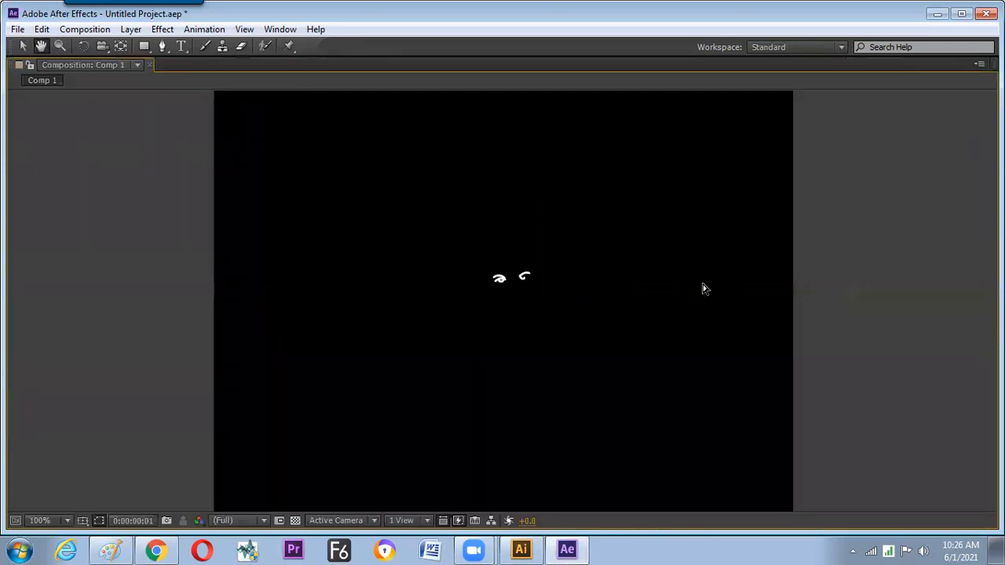
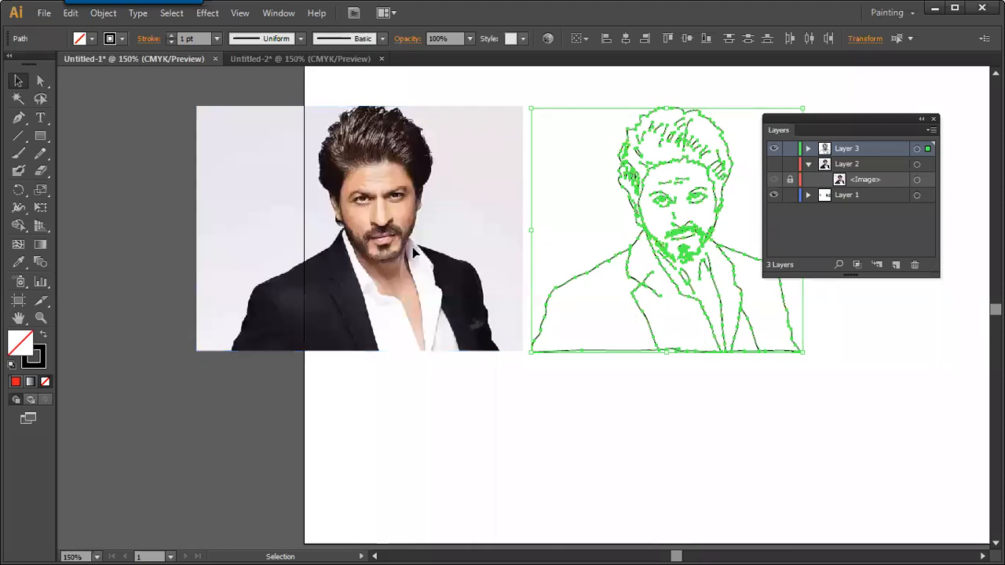
- Deselect the portrait artwork in Illustrator and return to After Effects to replay the self-drawing animation
{"action": "left_click", "coordinate": [419, 250]}
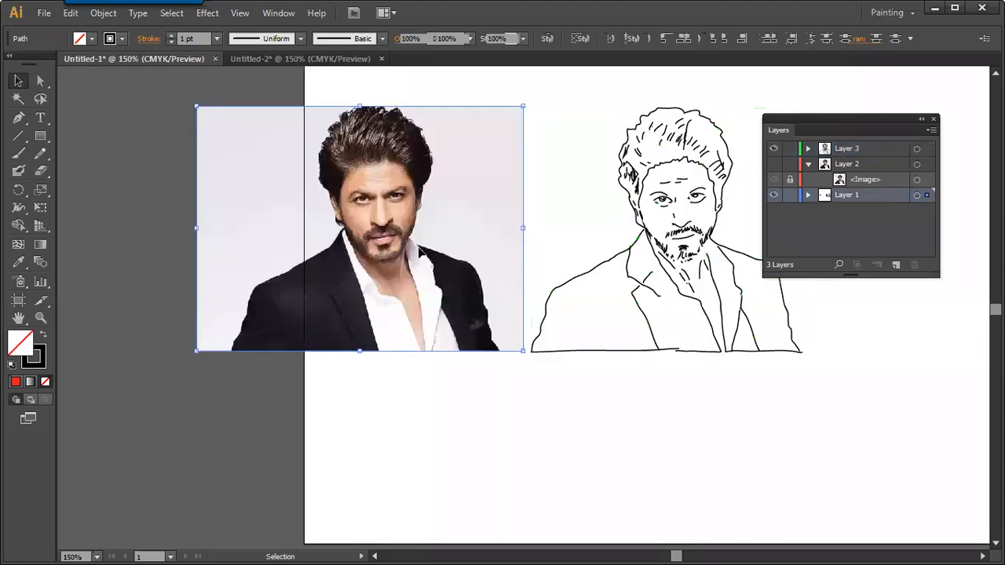
{"action": "left_click", "coordinate": [610, 207]}
{"action": "key", "text": "alt+Tab"}
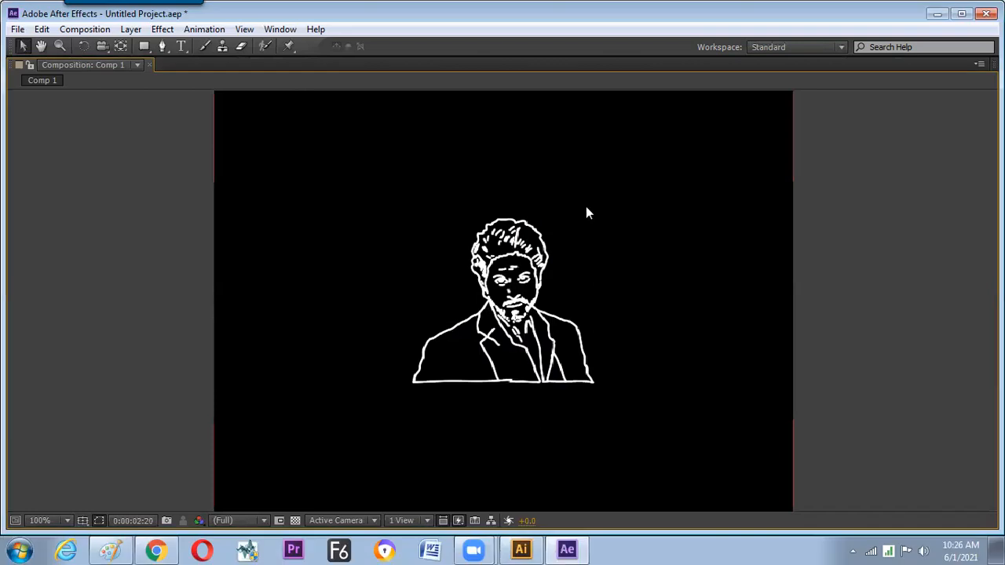
{"action": "key", "text": "space"}
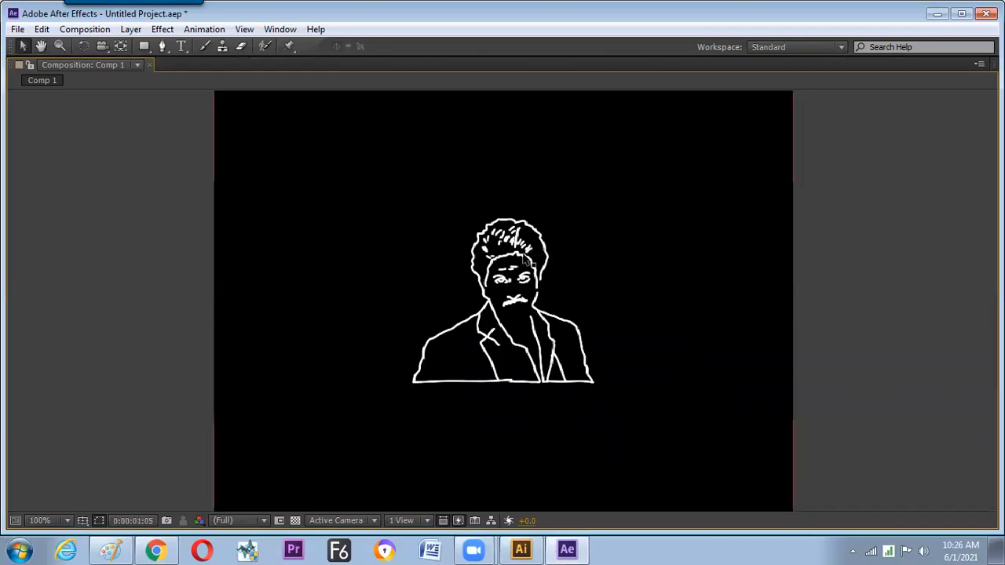
- Switch to Illustrator, review the traced logo in Untitled-2 with nothing selected, and return to the portrait in Untitled-1
{"action": "key", "text": "alt+Tab"}
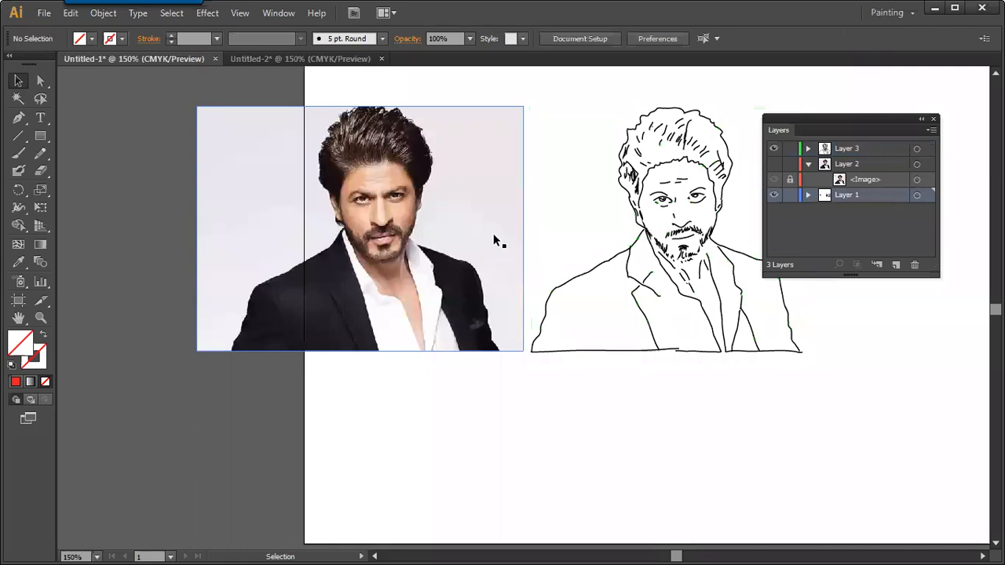
{"action": "left_click", "coordinate": [302, 61]}
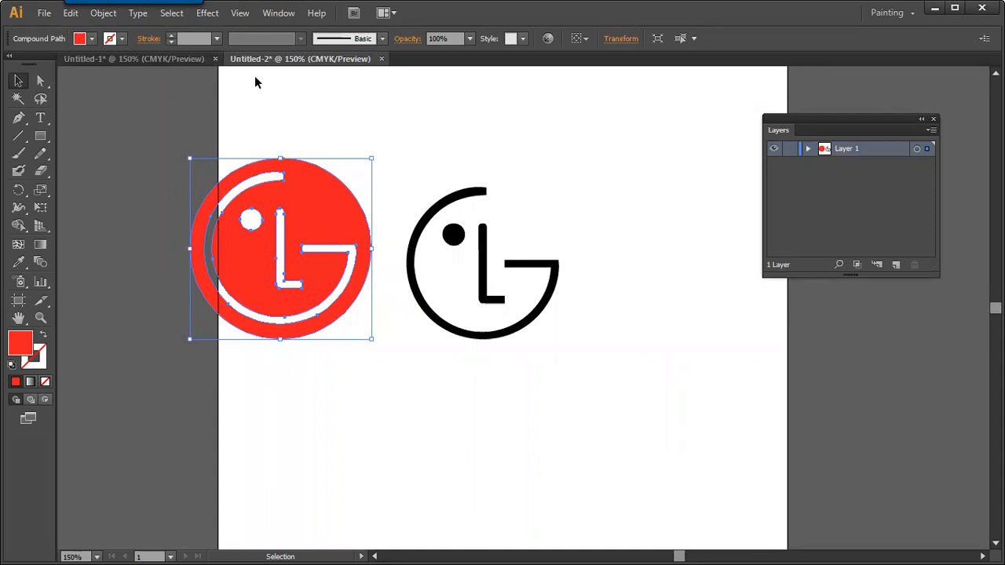
{"action": "left_click", "coordinate": [245, 125]}
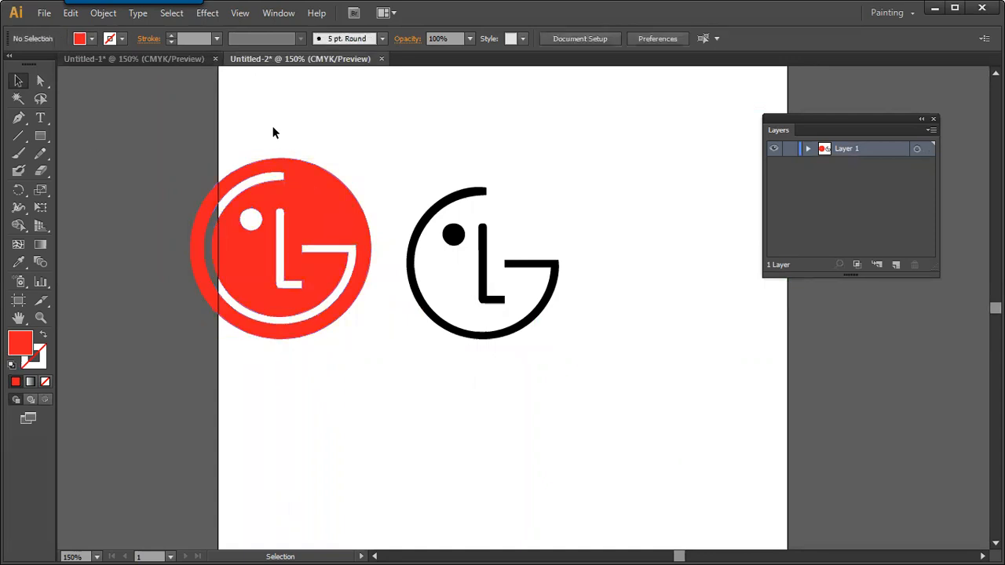
{"action": "left_click", "coordinate": [177, 60]}
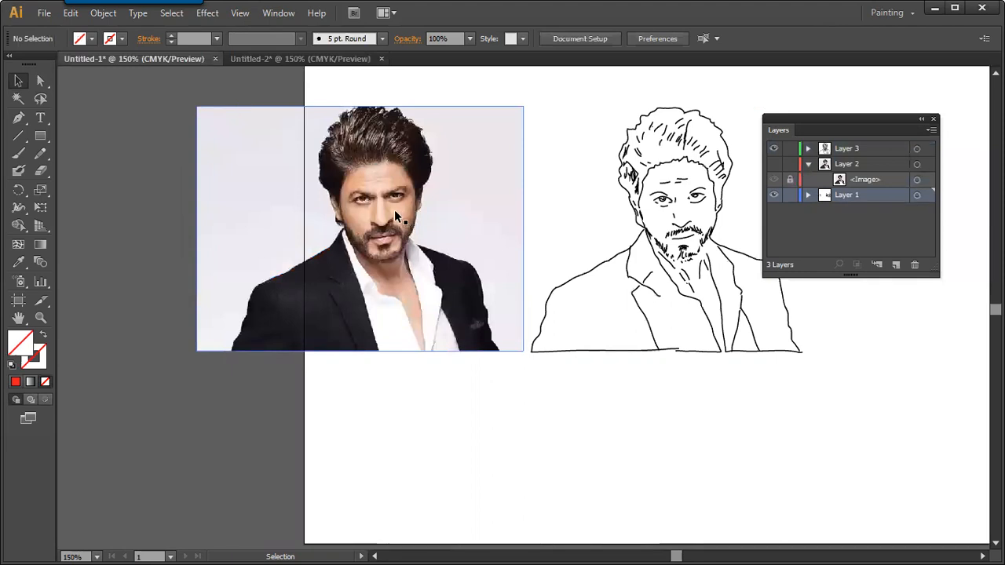
{"action": "left_click", "coordinate": [42, 156]}
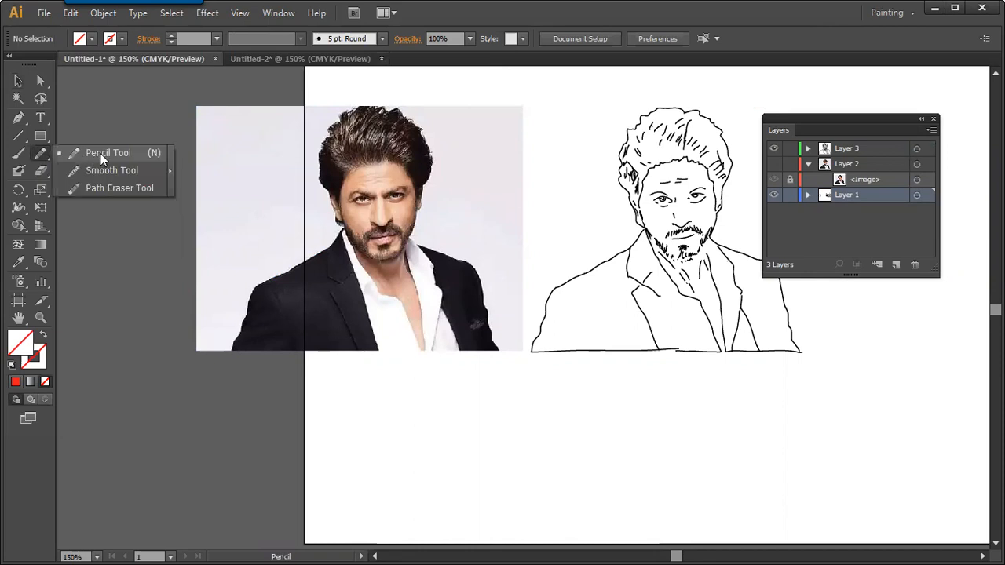
{"action": "left_click", "coordinate": [97, 154]}
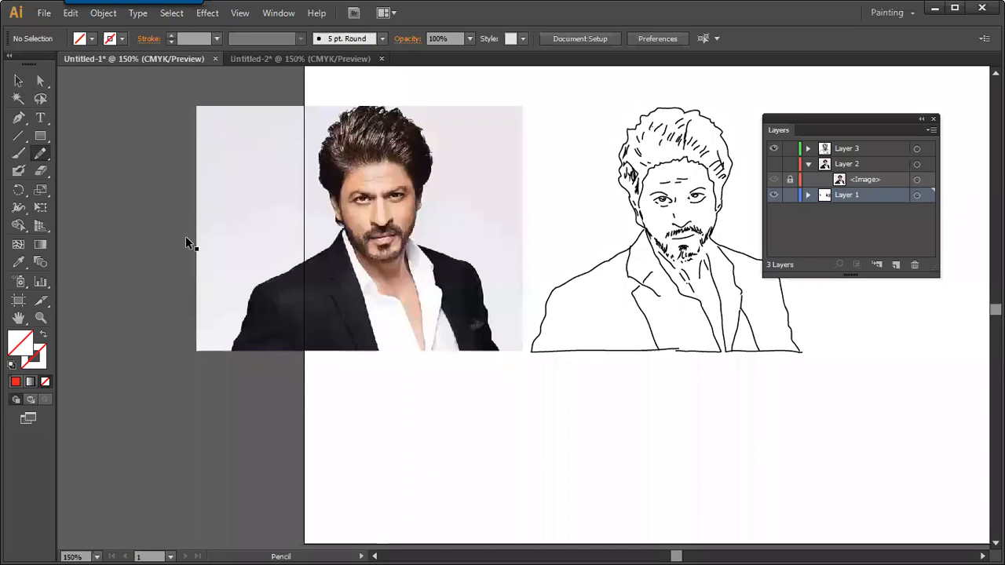
{"action": "key", "text": "ctrl+plus"}
{"action": "key", "text": "ctrl+plus"}
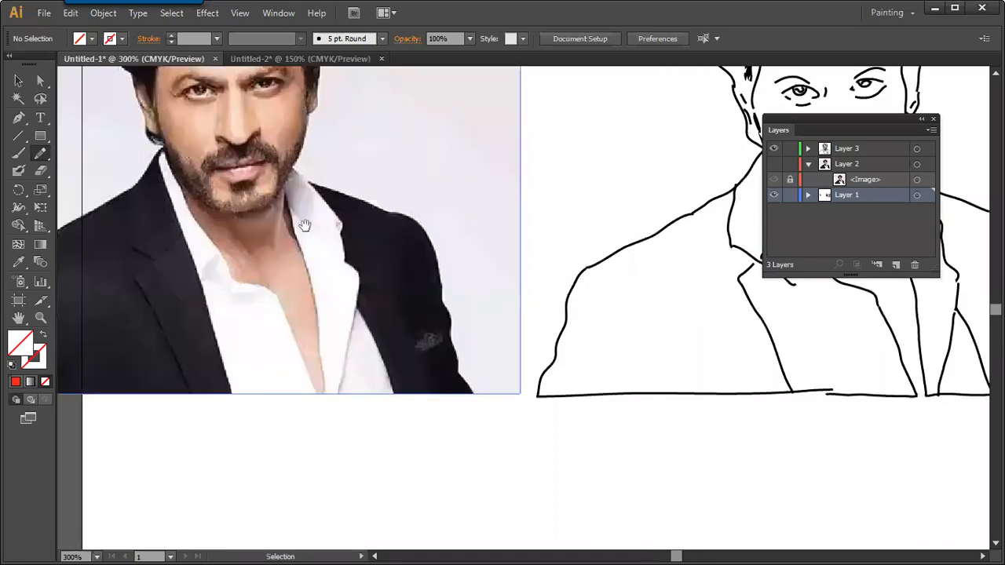
{"action": "key", "text": "ctrl+minus"}
{"action": "left_click_drag", "start_coordinate": [301, 242], "coordinate": [331, 277]}
{"action": "left_click_drag", "start_coordinate": [329, 241], "coordinate": [399, 242]}
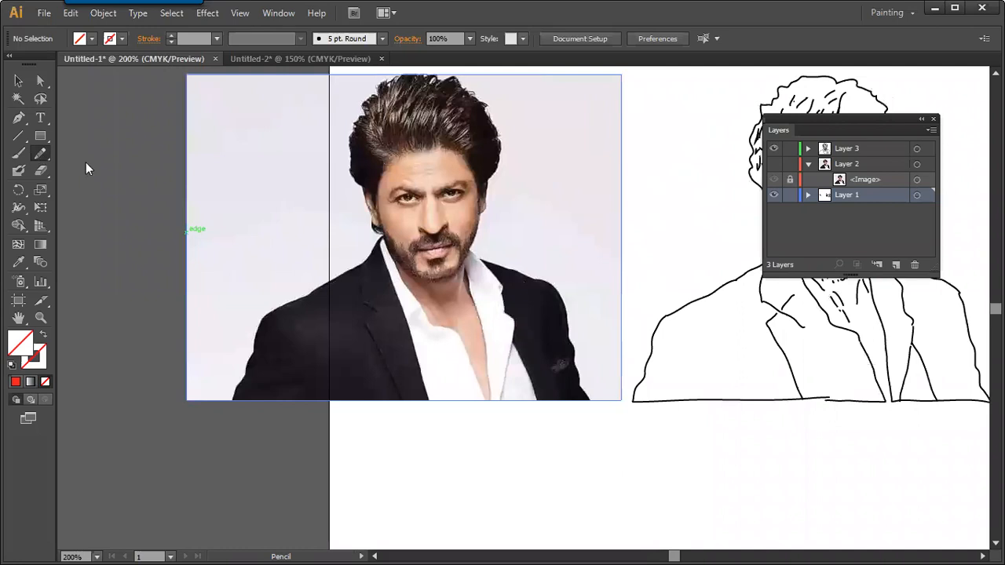
{"action": "left_click_drag", "start_coordinate": [41, 153], "coordinate": [94, 171]}
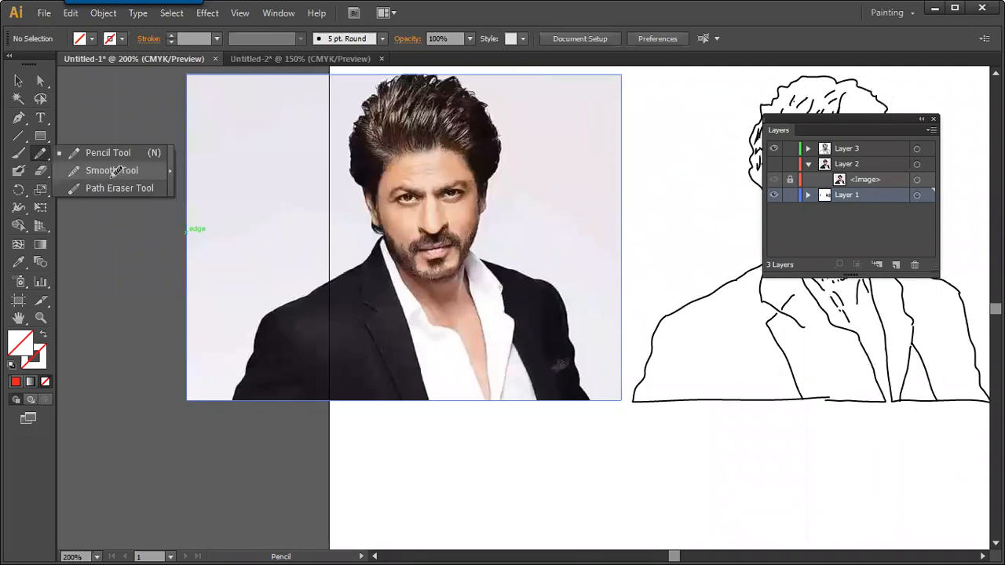
{"action": "left_click", "coordinate": [114, 170]}
- Create a new document with the default settings and draw a wavy open path across the upper artboard with the Pencil tool
{"action": "key", "text": "ctrl+n"}
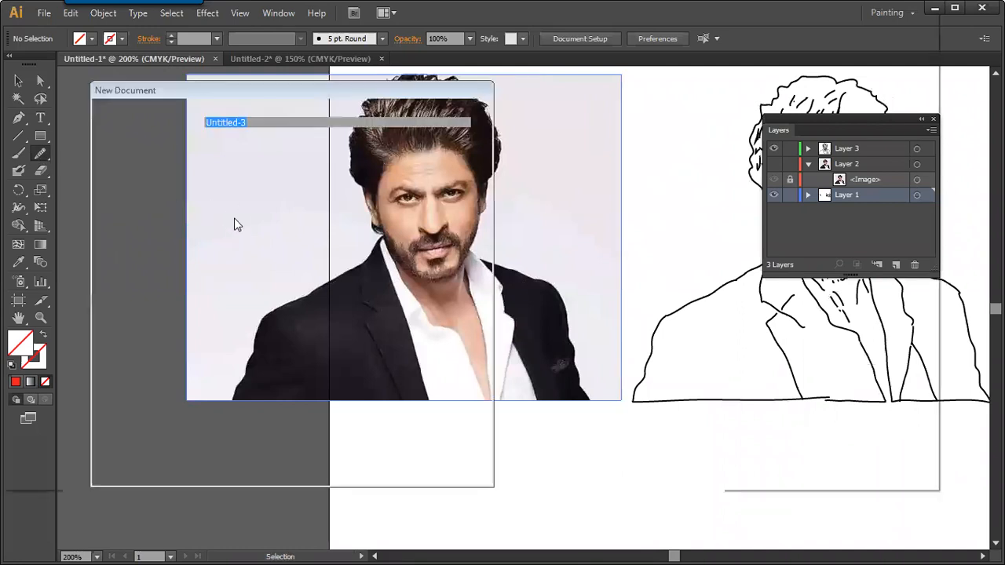
{"action": "key", "text": "Return"}
{"action": "key", "text": "ctrl+plus"}
{"action": "key", "text": "ctrl+plus"}
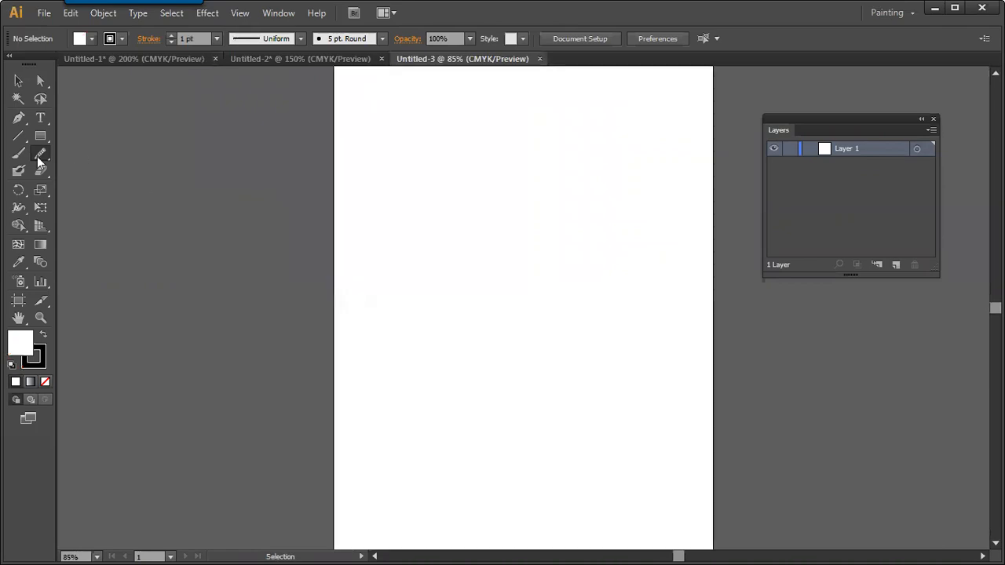
{"action": "key", "text": "n"}
{"action": "left_click_drag", "start_coordinate": [361, 231], "coordinate": [261, 215]}
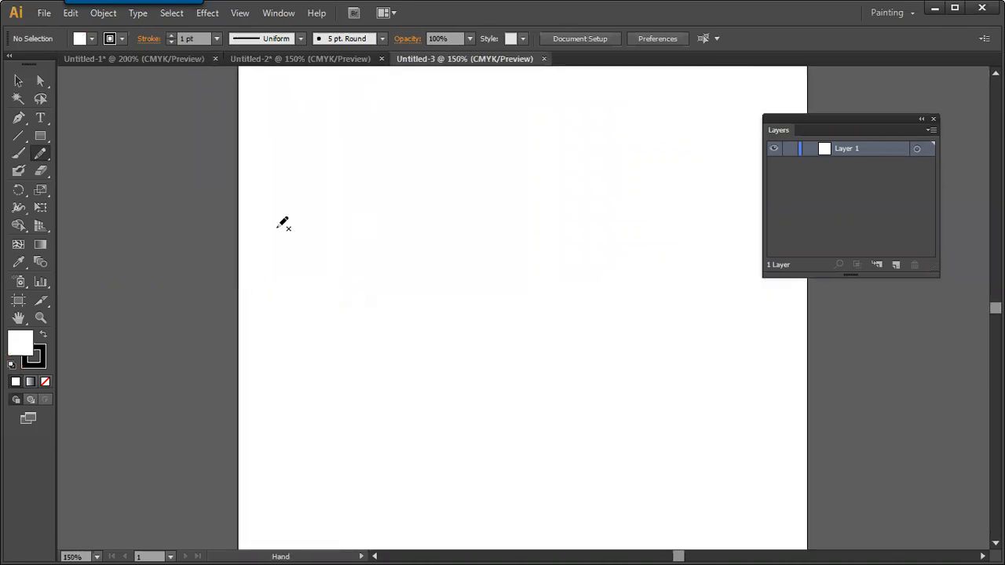
{"action": "left_click_drag", "start_coordinate": [214, 251], "coordinate": [459, 221]}
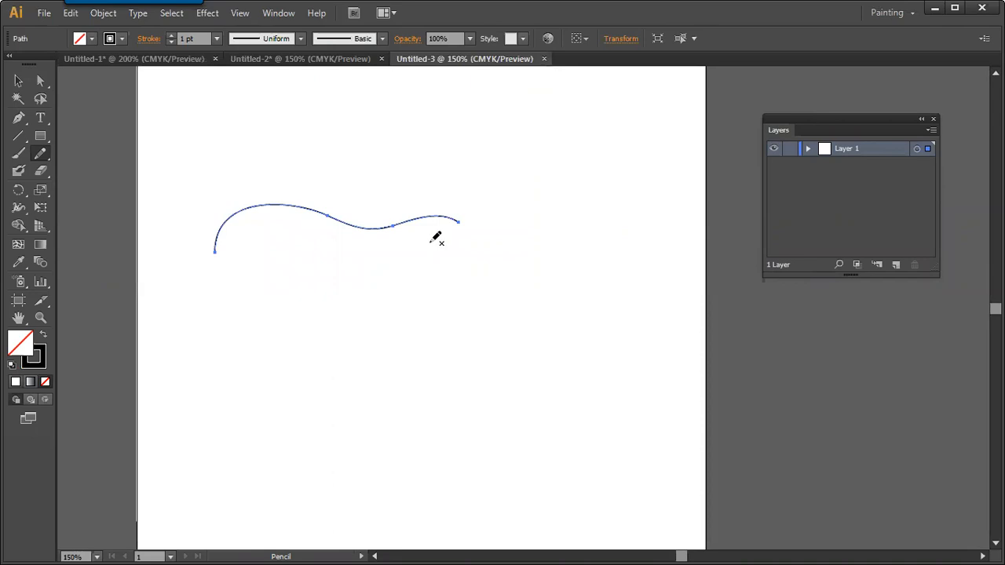
- Even out the curves of the wavy path with the Smooth tool, from its middle to its left arc
{"action": "mouse_move", "coordinate": [372, 227]}
{"action": "left_mouse_down"}
{"action": "mouse_move", "coordinate": [398, 222]}
{"action": "mouse_move", "coordinate": [326, 218]}
{"action": "left_mouse_up"}
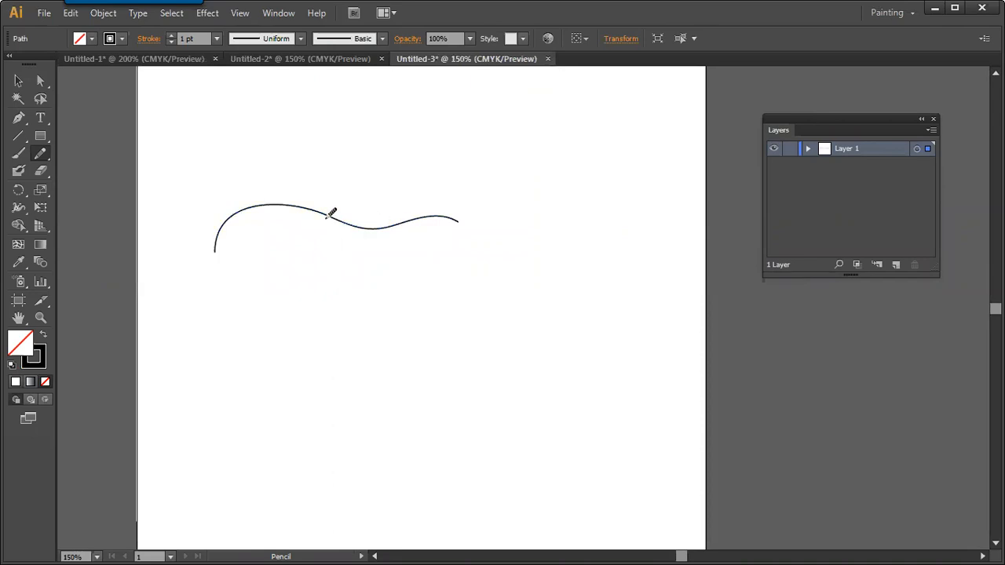
{"action": "left_click", "coordinate": [96, 172]}
{"action": "mouse_move", "coordinate": [229, 218]}
{"action": "left_mouse_down"}
{"action": "mouse_move", "coordinate": [316, 207]}
{"action": "mouse_move", "coordinate": [358, 228]}
{"action": "mouse_move", "coordinate": [400, 222]}
{"action": "mouse_move", "coordinate": [350, 226]}
{"action": "mouse_move", "coordinate": [292, 202]}
{"action": "left_mouse_up"}
{"action": "mouse_move", "coordinate": [352, 224]}
{"action": "left_mouse_down"}
{"action": "mouse_move", "coordinate": [302, 213]}
{"action": "mouse_move", "coordinate": [439, 215]}
{"action": "mouse_move", "coordinate": [238, 218]}
{"action": "left_mouse_up"}
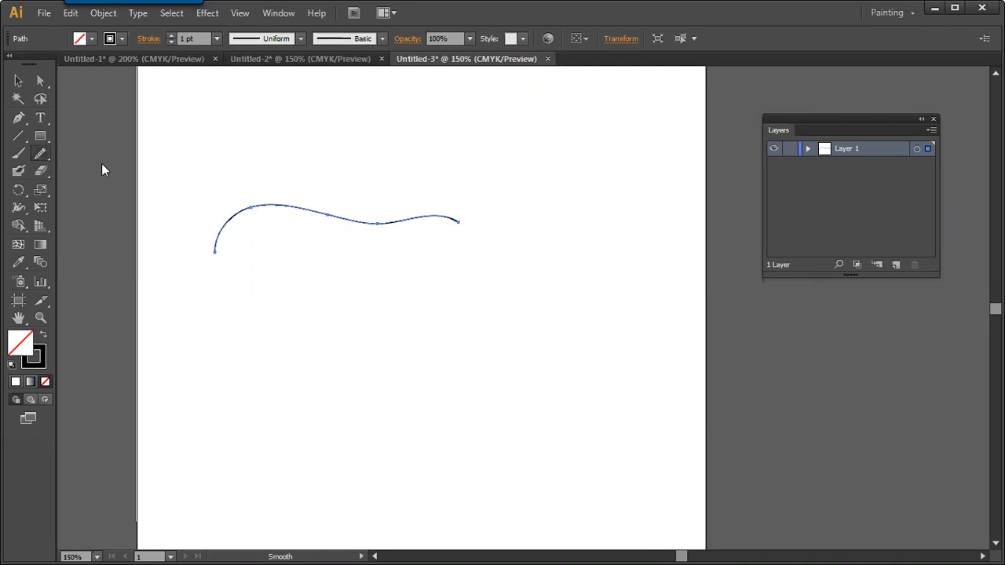
- Detach the pencil tool group as a floating toolbar and cut gaps into the wavy path with the Path Eraser tool
{"action": "left_click", "coordinate": [40, 153]}
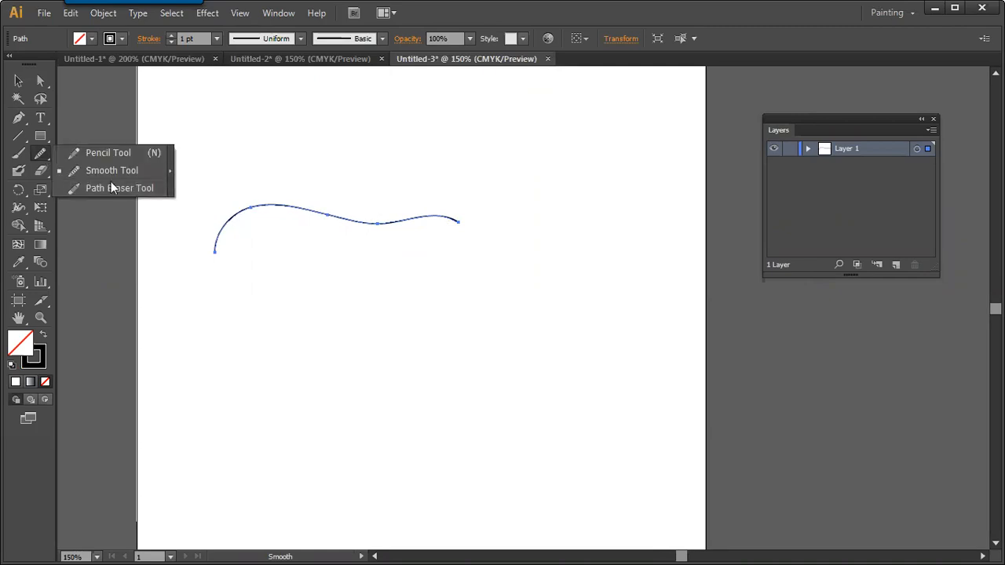
{"action": "left_click", "coordinate": [170, 170]}
{"action": "left_click_drag", "start_coordinate": [89, 160], "coordinate": [118, 143]}
{"action": "left_click", "coordinate": [133, 171]}
{"action": "left_click_drag", "start_coordinate": [286, 206], "coordinate": [374, 223]}
{"action": "left_click_drag", "start_coordinate": [404, 220], "coordinate": [419, 218]}
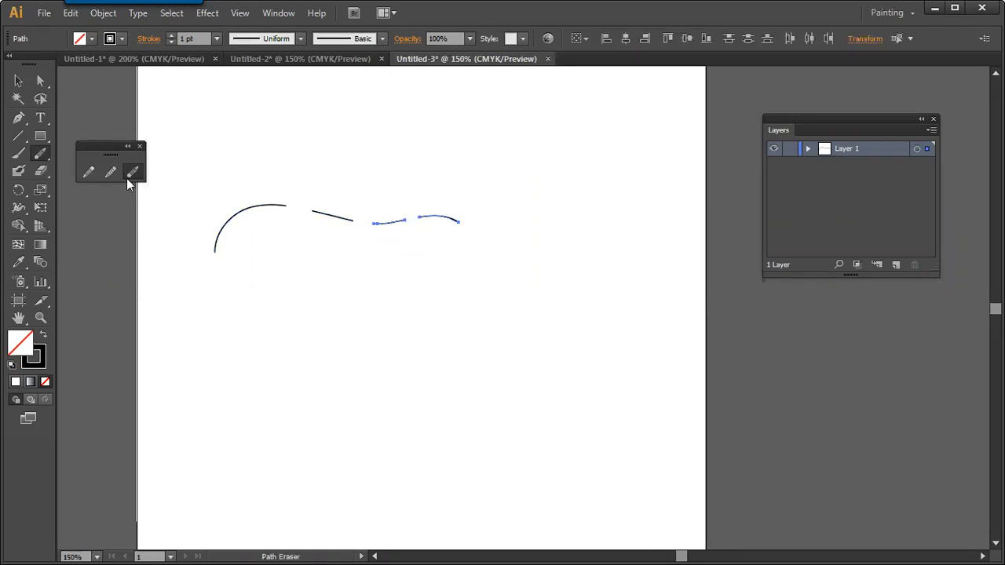
- Extend the lower end of the leftmost path segment downward in an S-shaped curve with the Pencil tool
{"action": "left_click", "coordinate": [90, 171]}
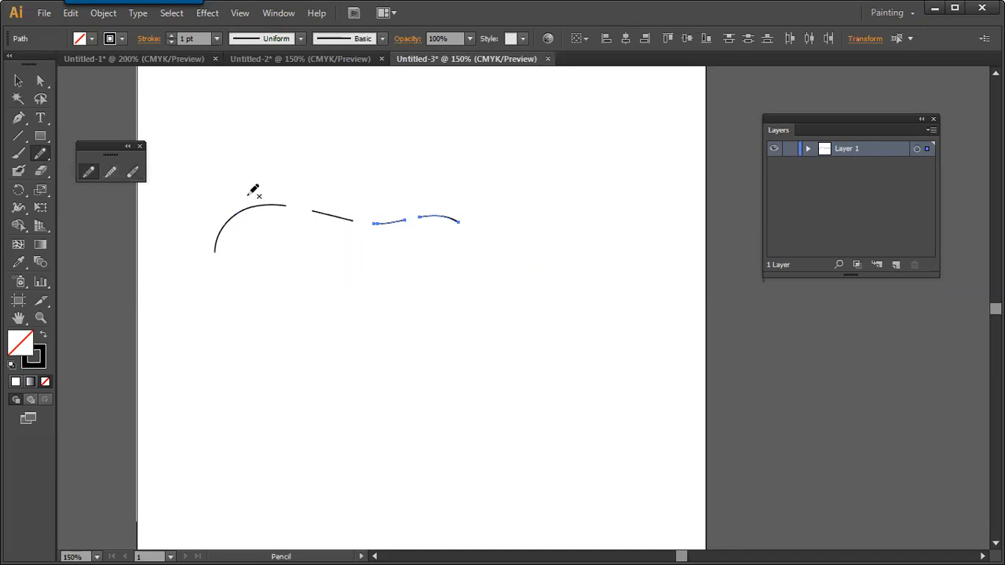
{"action": "left_click", "coordinate": [244, 229], "text": "ctrl"}
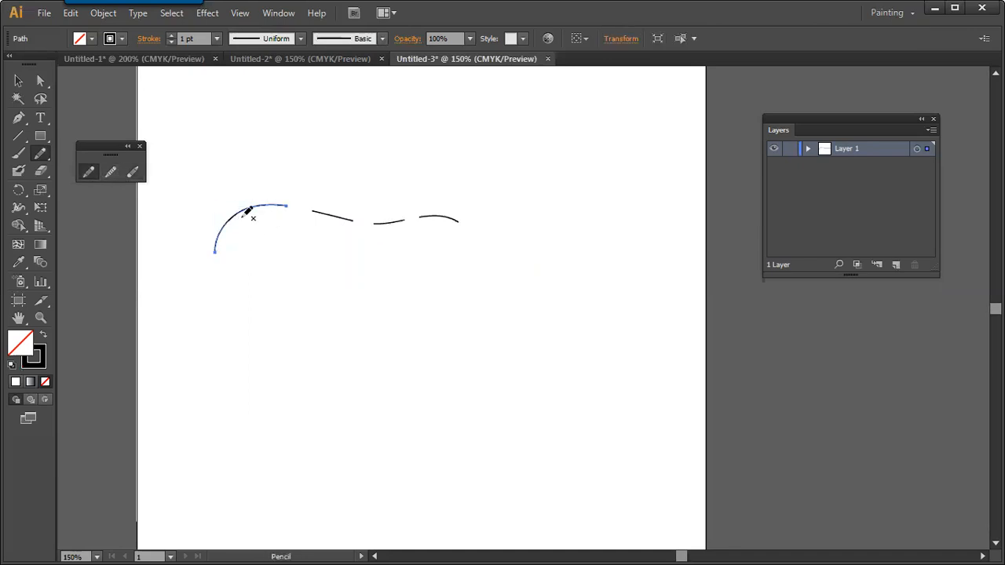
{"action": "mouse_move", "coordinate": [215, 248]}
{"action": "left_mouse_down"}
{"action": "mouse_move", "coordinate": [229, 292]}
{"action": "mouse_move", "coordinate": [245, 278]}
{"action": "left_mouse_up"}
{"action": "key", "text": "ctrl+z"}
{"action": "key", "text": "Return"}
{"action": "left_click", "coordinate": [418, 320]}
{"action": "key", "text": "Return"}
{"action": "mouse_move", "coordinate": [216, 248]}
{"action": "left_mouse_down"}
{"action": "mouse_move", "coordinate": [245, 280]}
{"action": "mouse_move", "coordinate": [227, 304]}
{"action": "left_mouse_up"}
- Try drawing an irregular closed shape below the broken path with the Pencil tool, removing each attempt
{"action": "mouse_move", "coordinate": [342, 331]}
{"action": "left_mouse_down"}
{"action": "mouse_move", "coordinate": [325, 313]}
{"action": "mouse_move", "coordinate": [518, 214]}
{"action": "mouse_move", "coordinate": [537, 183]}
{"action": "mouse_move", "coordinate": [556, 179]}
{"action": "mouse_move", "coordinate": [546, 259]}
{"action": "mouse_move", "coordinate": [554, 339]}
{"action": "mouse_move", "coordinate": [505, 406]}
{"action": "mouse_move", "coordinate": [471, 429]}
{"action": "mouse_move", "coordinate": [390, 419]}
{"action": "left_mouse_up"}
{"action": "mouse_move", "coordinate": [318, 435]}
{"action": "left_mouse_down"}
{"action": "mouse_move", "coordinate": [303, 398]}
{"action": "mouse_move", "coordinate": [319, 337]}
{"action": "mouse_move", "coordinate": [346, 329]}
{"action": "left_mouse_up"}
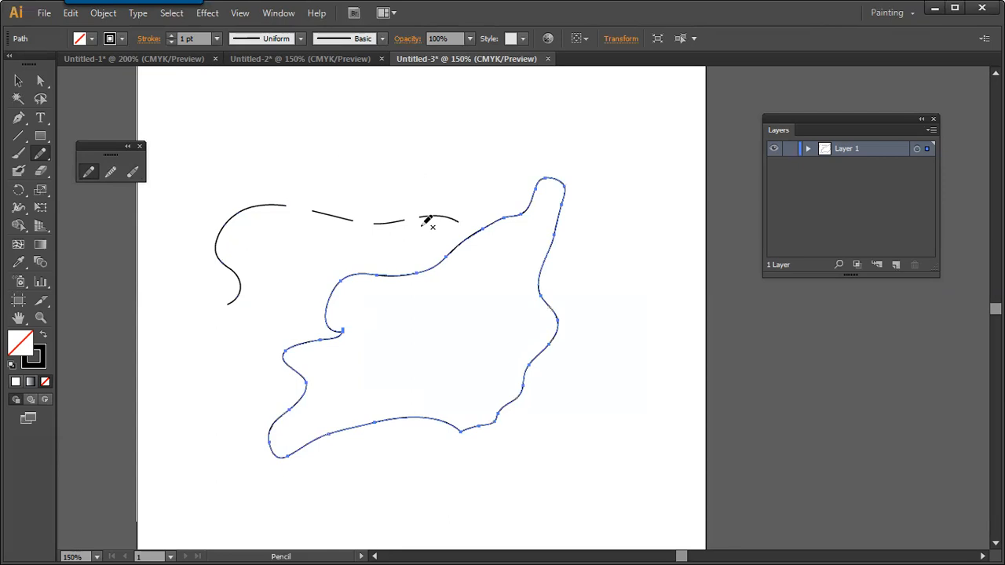
{"action": "key", "text": "Delete"}
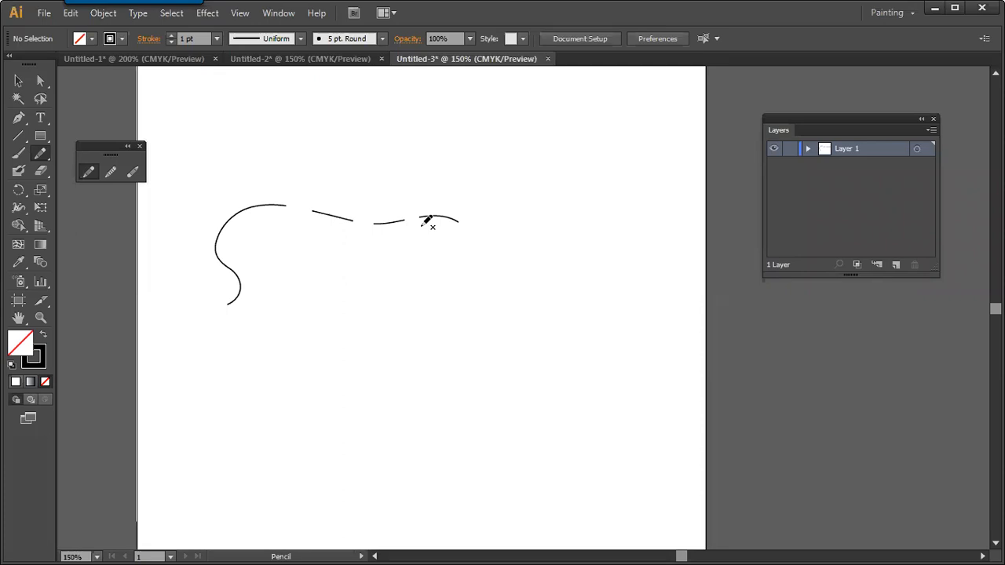
{"action": "mouse_move", "coordinate": [536, 283]}
{"action": "left_mouse_down"}
{"action": "mouse_move", "coordinate": [555, 349]}
{"action": "mouse_move", "coordinate": [522, 396]}
{"action": "mouse_move", "coordinate": [397, 408]}
{"action": "left_mouse_up"}
{"action": "left_click_drag", "start_coordinate": [386, 338], "coordinate": [430, 332]}
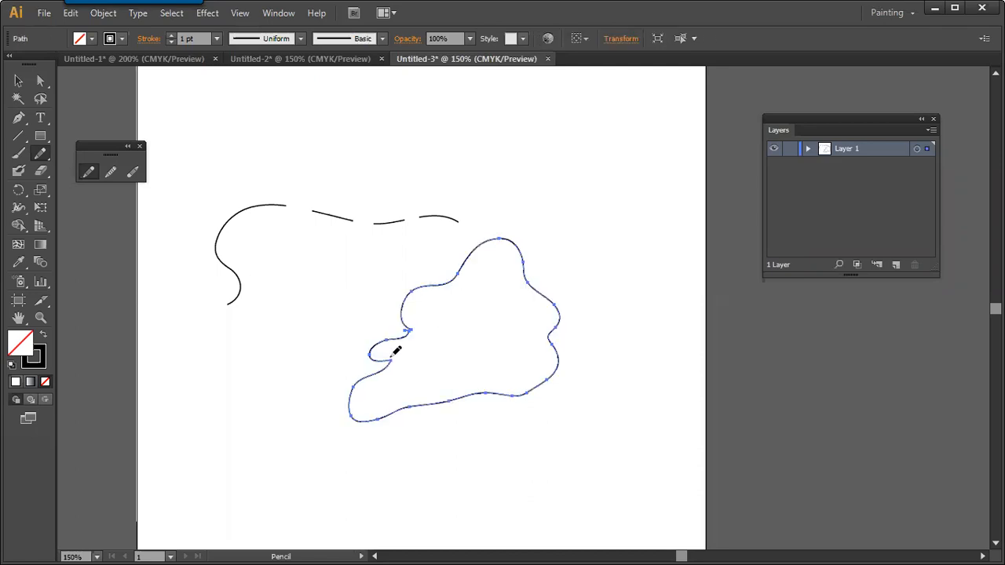
{"action": "key", "text": "ctrl+z"}
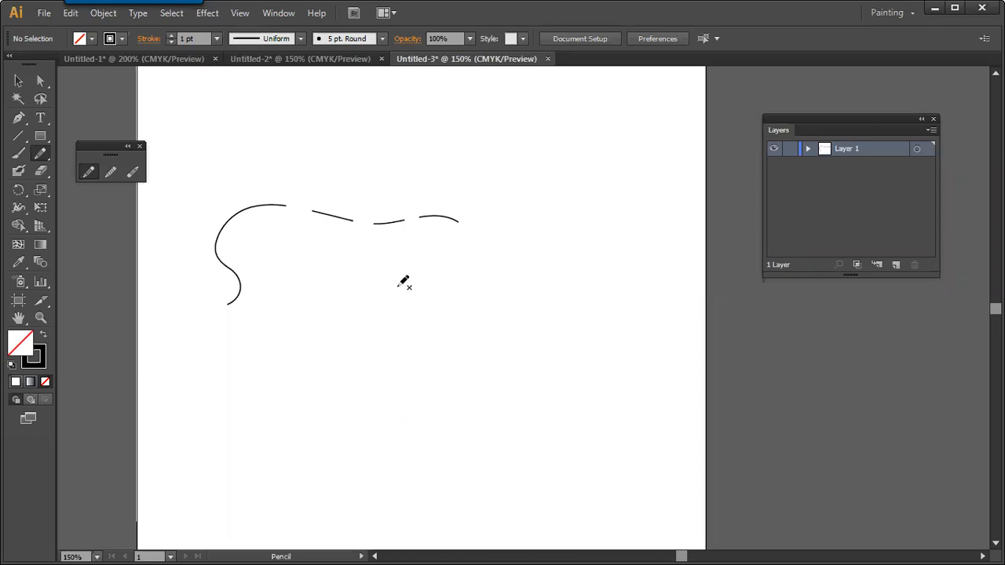
- Delete all the remaining path segments from the artboard
{"action": "key", "text": "v"}
{"action": "mouse_move", "coordinate": [237, 173]}
{"action": "left_mouse_down"}
{"action": "mouse_move", "coordinate": [482, 282]}
{"action": "mouse_move", "coordinate": [466, 270]}
{"action": "left_mouse_up"}
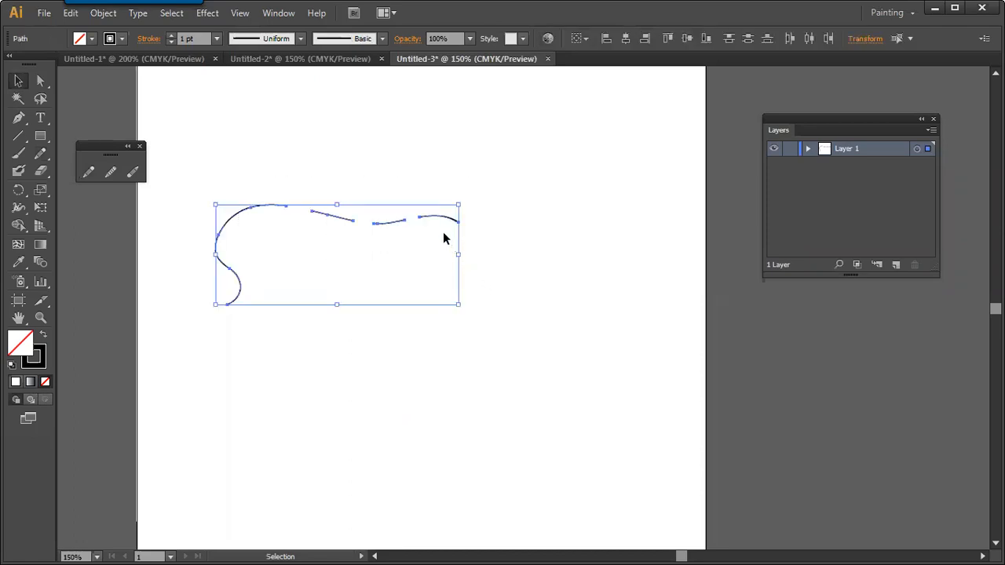
{"action": "key", "text": "Delete"}
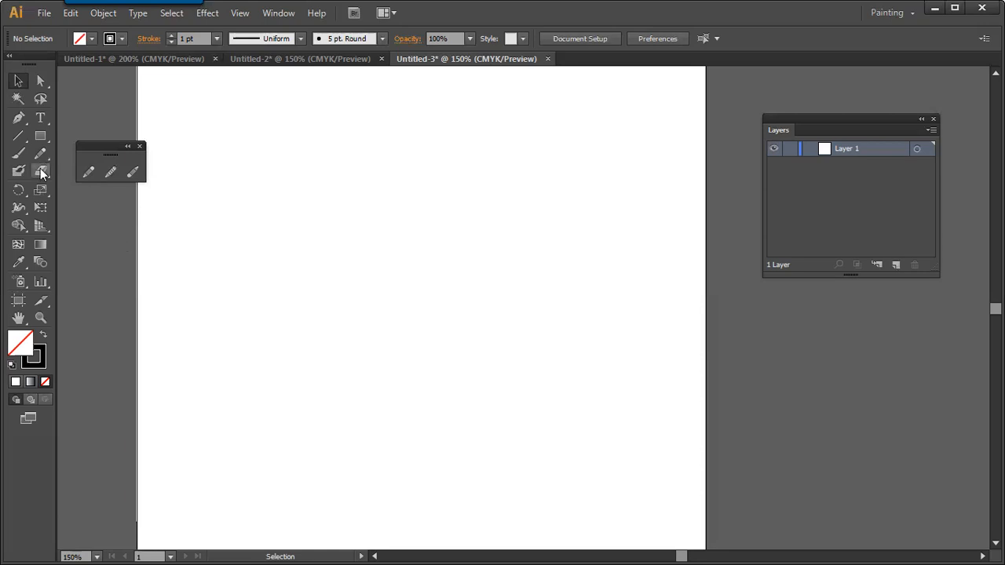
- Activate the Paintbrush tool and move the floating pencil toolbar slightly higher
{"action": "left_click", "coordinate": [22, 155]}
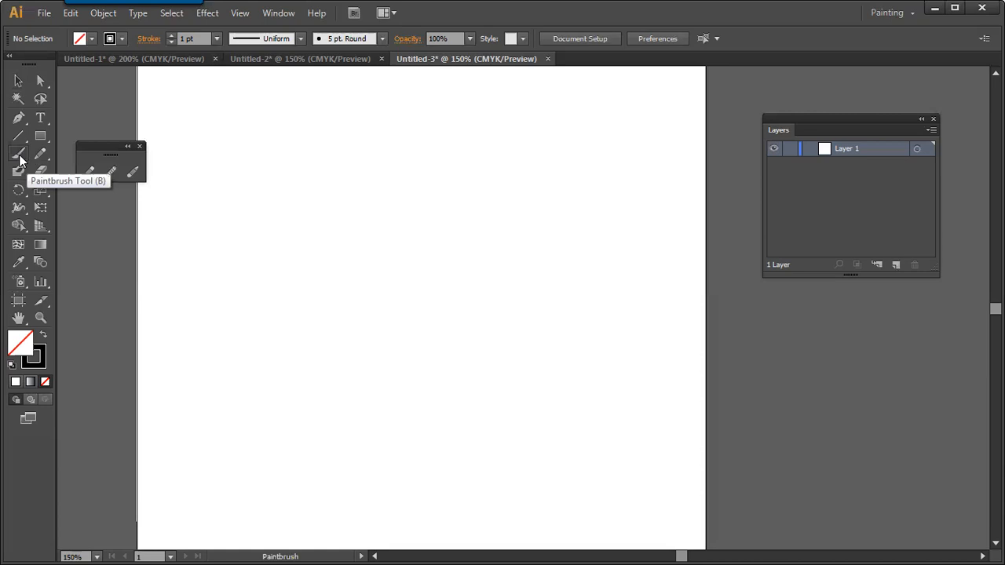
{"action": "left_click_drag", "start_coordinate": [103, 149], "coordinate": [110, 124]}
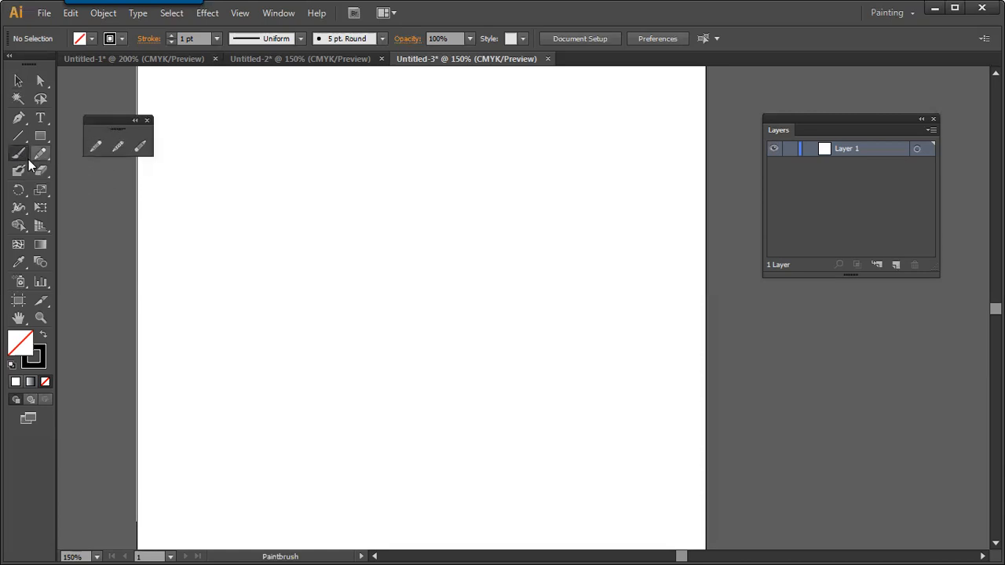
- Switch to Paint and handwrite a boxed heading "BRUSH" below the task notes, with a circled "B" and a circled "5" beside it
{"action": "key", "text": "alt+Tab"}
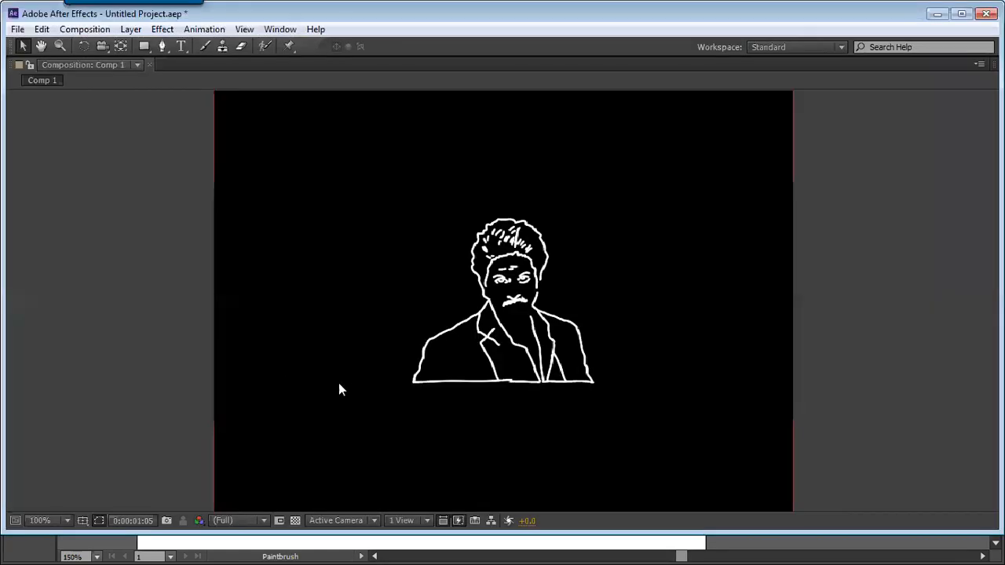
{"action": "left_click", "coordinate": [111, 549]}
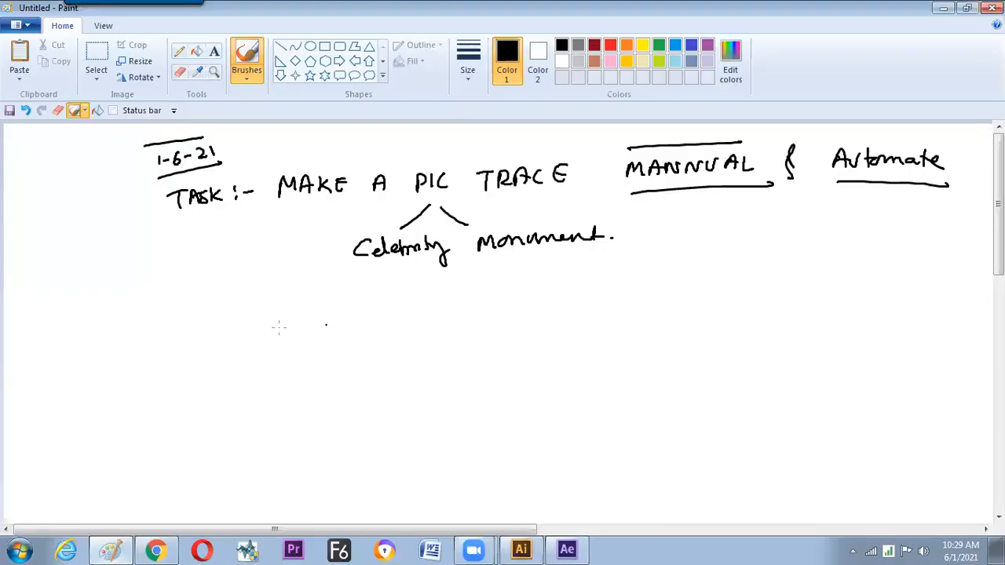
{"action": "mouse_move", "coordinate": [274, 320]}
{"action": "left_mouse_down"}
{"action": "mouse_move", "coordinate": [309, 331]}
{"action": "mouse_move", "coordinate": [328, 318]}
{"action": "mouse_move", "coordinate": [318, 329]}
{"action": "left_mouse_up"}
{"action": "mouse_move", "coordinate": [253, 308]}
{"action": "left_mouse_down"}
{"action": "mouse_move", "coordinate": [356, 296]}
{"action": "mouse_move", "coordinate": [242, 362]}
{"action": "mouse_move", "coordinate": [246, 307]}
{"action": "left_mouse_up"}
{"action": "left_click_drag", "start_coordinate": [402, 303], "coordinate": [402, 324]}
{"action": "left_click_drag", "start_coordinate": [402, 304], "coordinate": [402, 325]}
{"action": "mouse_move", "coordinate": [411, 296]}
{"action": "left_mouse_down"}
{"action": "mouse_move", "coordinate": [415, 330]}
{"action": "mouse_move", "coordinate": [413, 295]}
{"action": "left_mouse_up"}
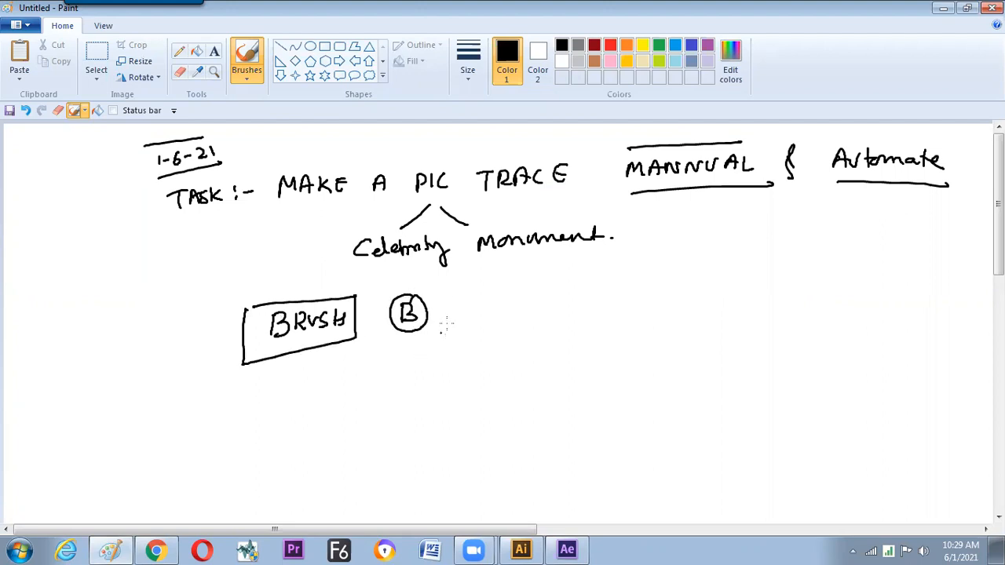
{"action": "mouse_move", "coordinate": [526, 303]}
{"action": "left_mouse_down"}
{"action": "mouse_move", "coordinate": [494, 323]}
{"action": "mouse_move", "coordinate": [524, 295]}
{"action": "left_mouse_up"}
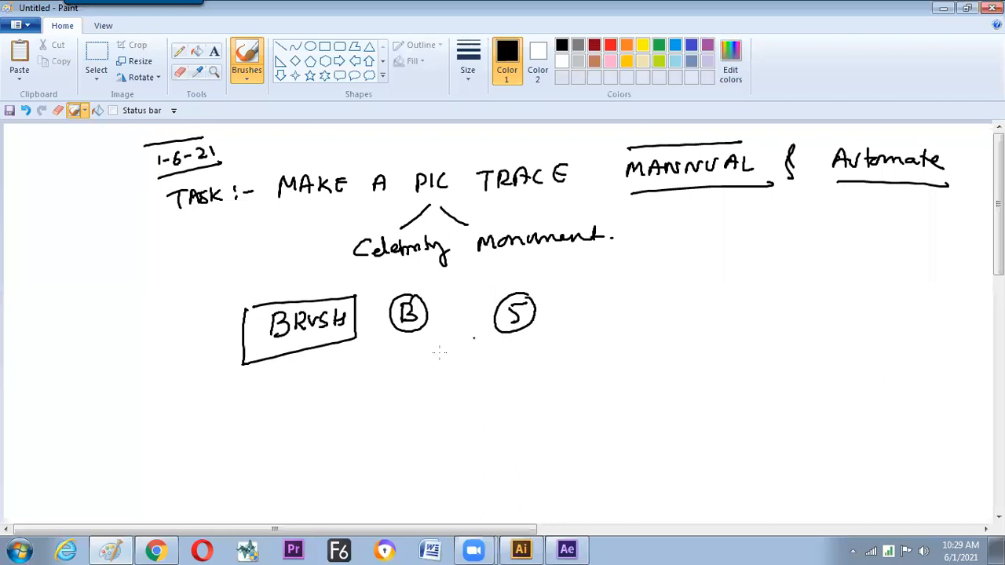
- Draw a vertical branch line down from the circled "B" and handwrite the branches "Calligraphy" and "Art Brush"
{"action": "left_click_drag", "start_coordinate": [423, 333], "coordinate": [422, 396]}
{"action": "left_click_drag", "start_coordinate": [424, 368], "coordinate": [529, 367]}
{"action": "mouse_move", "coordinate": [538, 341]}
{"action": "left_mouse_down"}
{"action": "mouse_move", "coordinate": [559, 356]}
{"action": "mouse_move", "coordinate": [553, 378]}
{"action": "mouse_move", "coordinate": [625, 338]}
{"action": "mouse_move", "coordinate": [642, 367]}
{"action": "left_mouse_up"}
{"action": "mouse_move", "coordinate": [424, 395]}
{"action": "left_mouse_down"}
{"action": "mouse_move", "coordinate": [553, 403]}
{"action": "mouse_move", "coordinate": [579, 391]}
{"action": "mouse_move", "coordinate": [566, 402]}
{"action": "mouse_move", "coordinate": [596, 382]}
{"action": "mouse_move", "coordinate": [620, 400]}
{"action": "left_mouse_up"}
{"action": "left_click_drag", "start_coordinate": [422, 396], "coordinate": [422, 417]}
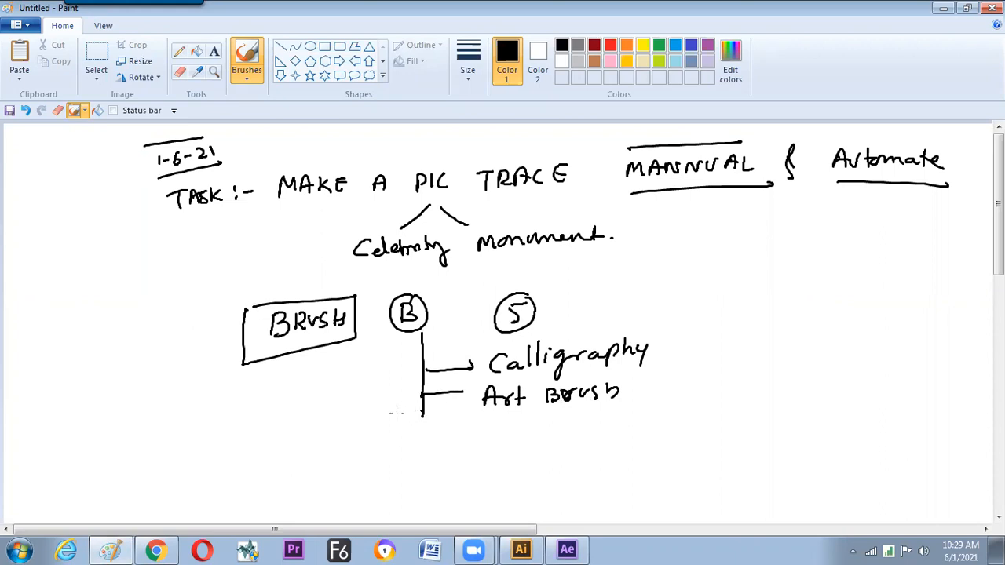
- Add the handwritten branches "Scatter" and "Bristle" on opposite sides of the vertical line
{"action": "mouse_move", "coordinate": [303, 412]}
{"action": "left_mouse_down"}
{"action": "mouse_move", "coordinate": [288, 429]}
{"action": "mouse_move", "coordinate": [336, 428]}
{"action": "left_mouse_up"}
{"action": "mouse_move", "coordinate": [339, 403]}
{"action": "left_mouse_down"}
{"action": "mouse_move", "coordinate": [362, 409]}
{"action": "mouse_move", "coordinate": [359, 420]}
{"action": "mouse_move", "coordinate": [378, 406]}
{"action": "mouse_move", "coordinate": [431, 455]}
{"action": "left_mouse_up"}
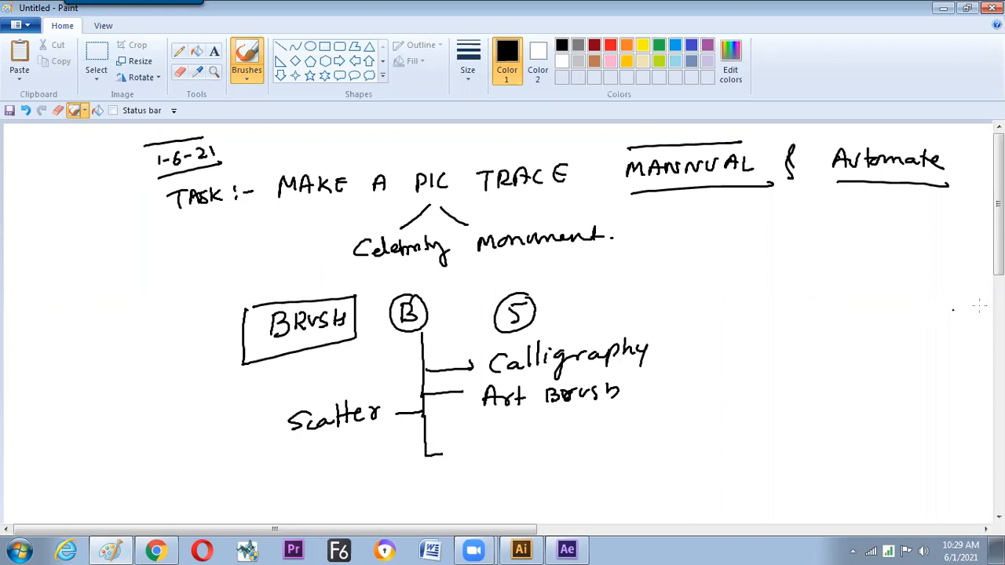
{"action": "scroll", "coordinate": [462, 433], "scroll_direction": "down", "scroll_amount": 1}
{"action": "left_click_drag", "start_coordinate": [479, 418], "coordinate": [513, 434]}
{"action": "mouse_move", "coordinate": [529, 411]}
{"action": "left_mouse_down"}
{"action": "mouse_move", "coordinate": [530, 427]}
{"action": "mouse_move", "coordinate": [550, 431]}
{"action": "left_mouse_up"}
{"action": "left_click_drag", "start_coordinate": [556, 425], "coordinate": [564, 430]}
{"action": "left_click_drag", "start_coordinate": [423, 431], "coordinate": [423, 452]}
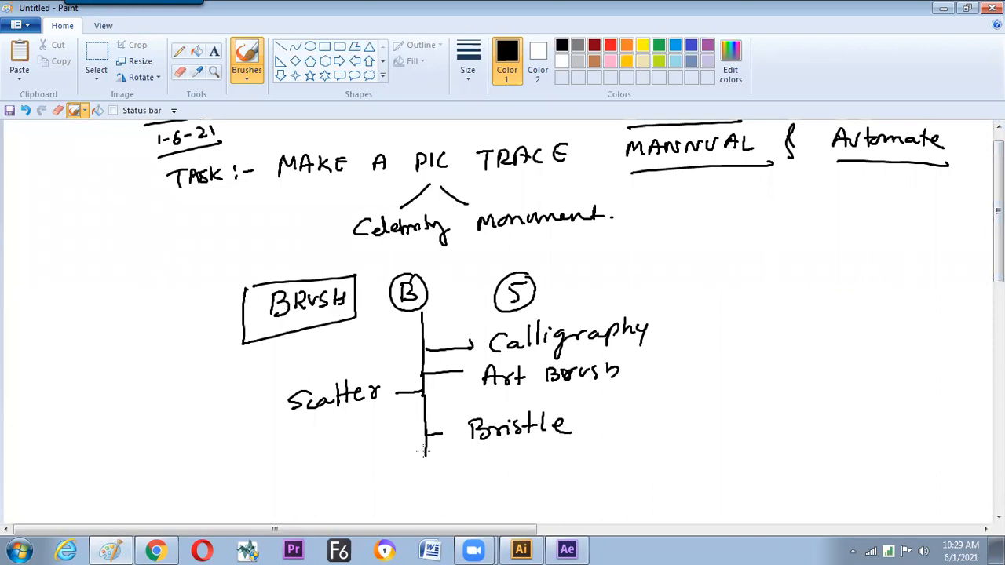
- Handwrite the last branch "Pattren" below "Scatter" and put a tick mark beside "Calligraphy"
{"action": "mouse_move", "coordinate": [282, 451]}
{"action": "left_mouse_down"}
{"action": "mouse_move", "coordinate": [282, 471]}
{"action": "mouse_move", "coordinate": [284, 457]}
{"action": "left_mouse_up"}
{"action": "mouse_move", "coordinate": [305, 453]}
{"action": "left_mouse_down"}
{"action": "mouse_move", "coordinate": [306, 466]}
{"action": "mouse_move", "coordinate": [323, 464]}
{"action": "left_mouse_up"}
{"action": "left_click_drag", "start_coordinate": [313, 458], "coordinate": [336, 460]}
{"action": "left_click_drag", "start_coordinate": [322, 452], "coordinate": [390, 442]}
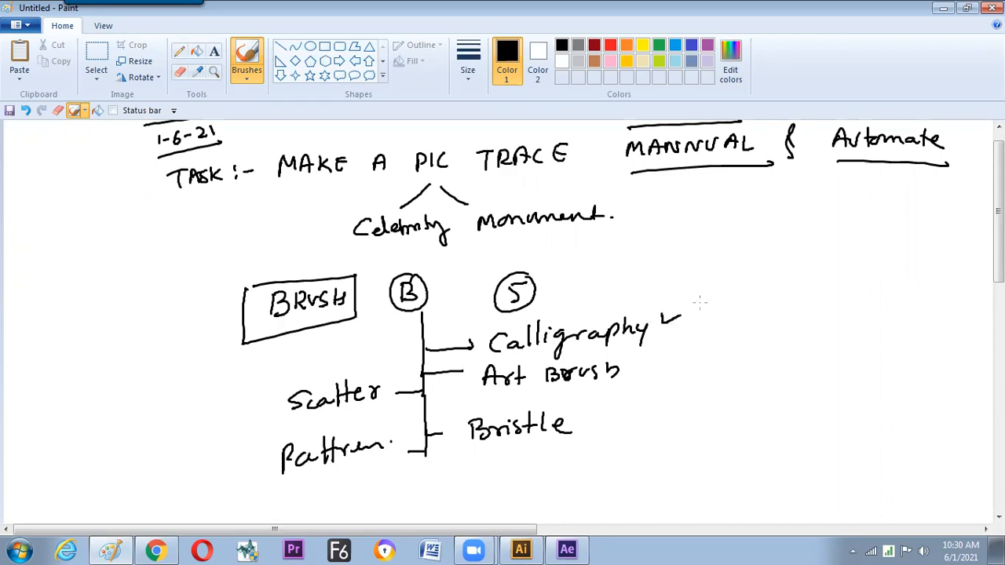
- Switch back to Illustrator and display the collection of available brushes
{"action": "key", "text": "alt+Tab"}
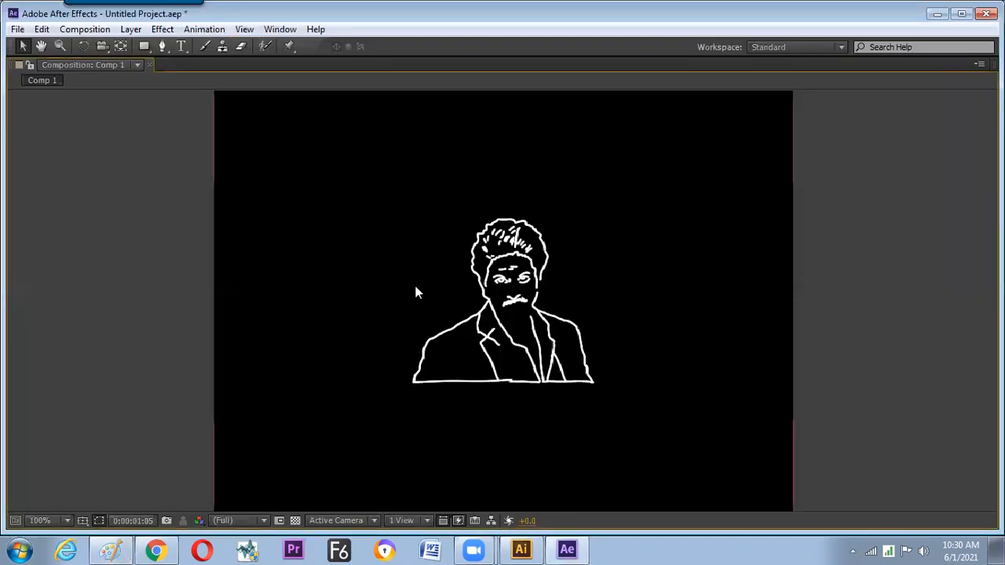
{"action": "key", "text": "alt+Tab"}
{"action": "key", "text": "alt+Tab"}
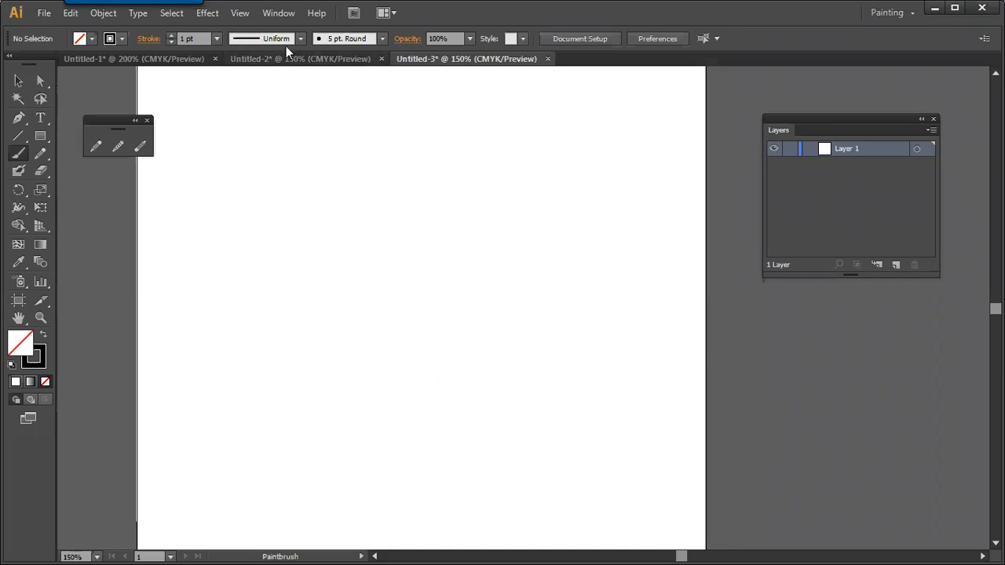
{"action": "left_click", "coordinate": [278, 14]}
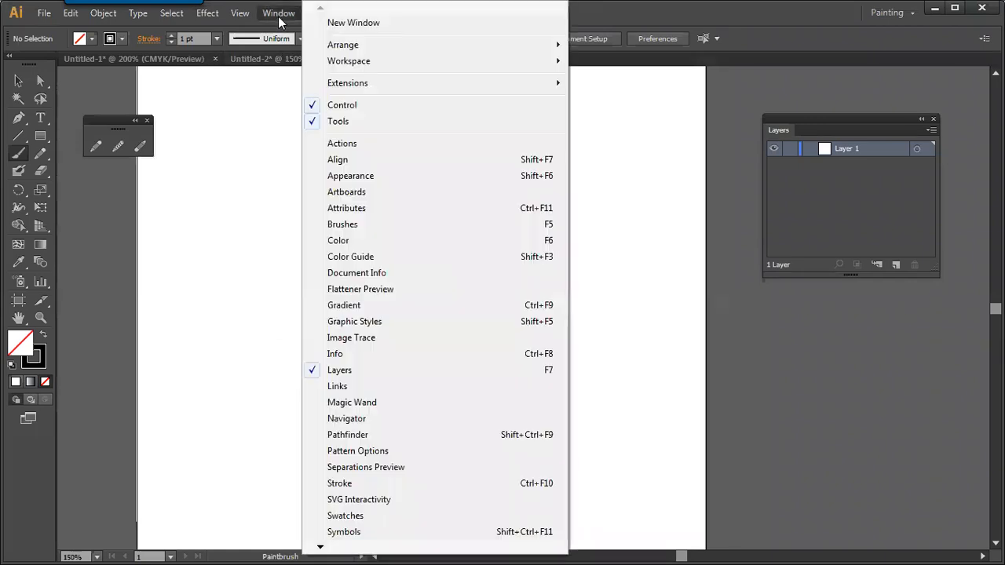
{"action": "left_click", "coordinate": [448, 225]}
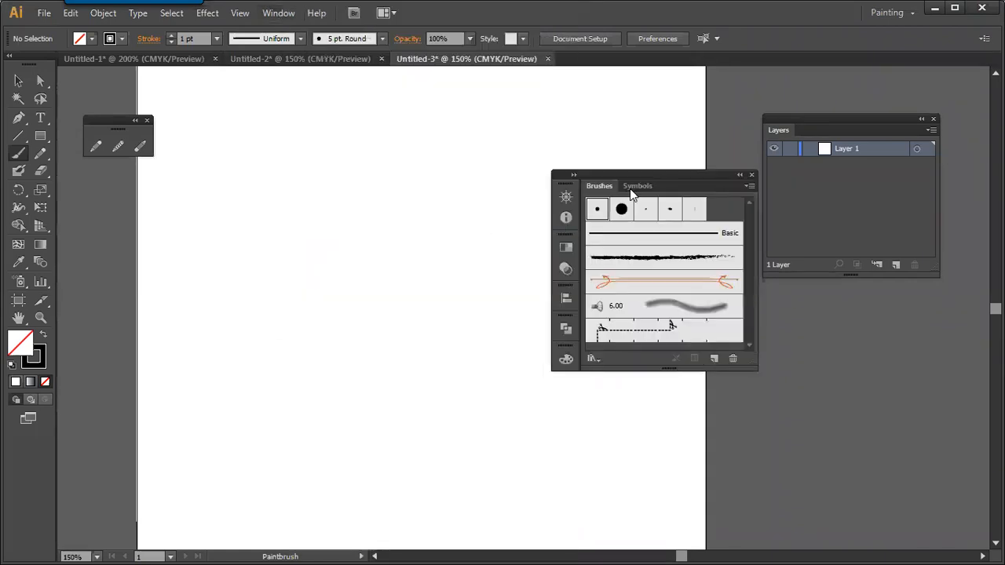
- Separate the Brushes panel from its panel group, place it beside the artboard, and close the other floating panels, including Layers
{"action": "mouse_move", "coordinate": [633, 173]}
{"action": "left_mouse_down"}
{"action": "mouse_move", "coordinate": [563, 141]}
{"action": "mouse_move", "coordinate": [276, 213]}
{"action": "mouse_move", "coordinate": [164, 196]}
{"action": "left_mouse_up"}
{"action": "left_click", "coordinate": [691, 141]}
{"action": "mouse_move", "coordinate": [251, 181]}
{"action": "left_mouse_down"}
{"action": "mouse_move", "coordinate": [616, 186]}
{"action": "mouse_move", "coordinate": [631, 208]}
{"action": "mouse_move", "coordinate": [811, 110]}
{"action": "left_mouse_up"}
{"action": "left_click", "coordinate": [933, 119]}
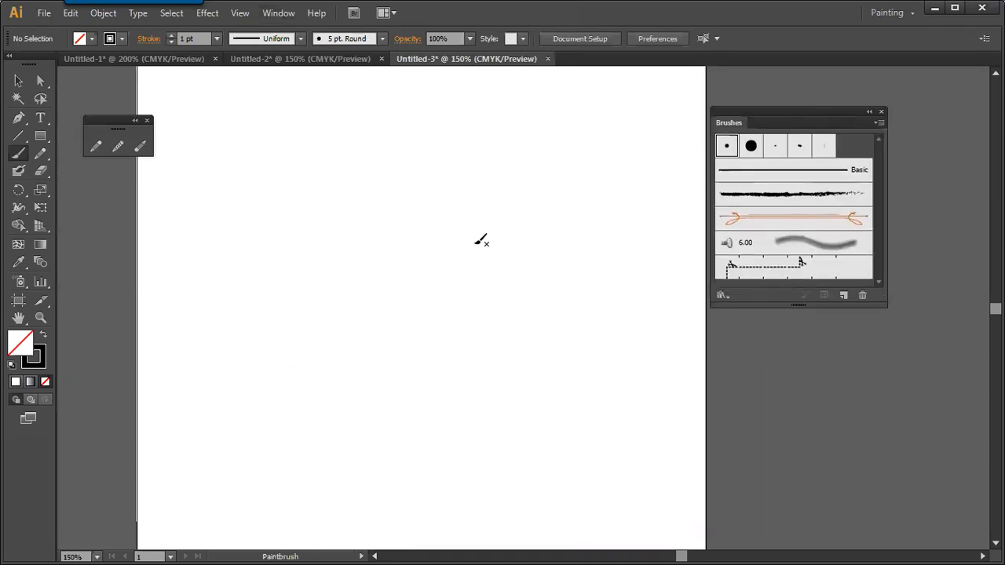
- Switch to Paint, add a few short marks to the handwritten brush-type diagram, and return to Illustrator
{"action": "key", "text": "alt+Tab"}
{"action": "key", "text": "alt+Tab"}
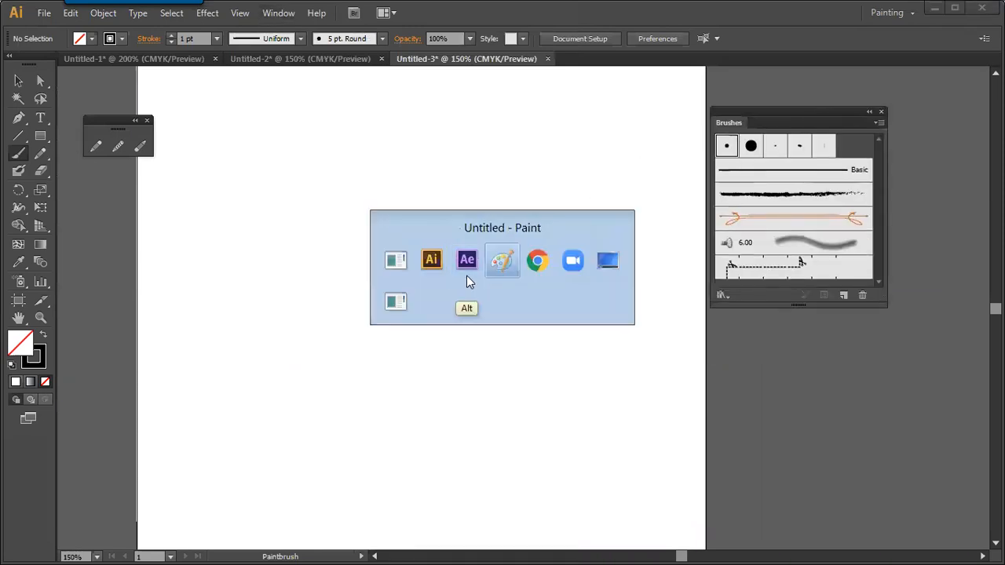
{"action": "left_click_drag", "start_coordinate": [619, 265], "coordinate": [618, 292]}
{"action": "mouse_move", "coordinate": [616, 268]}
{"action": "left_mouse_down"}
{"action": "mouse_move", "coordinate": [633, 261]}
{"action": "mouse_move", "coordinate": [645, 293]}
{"action": "left_mouse_up"}
{"action": "mouse_move", "coordinate": [602, 248]}
{"action": "left_mouse_down"}
{"action": "mouse_move", "coordinate": [661, 301]}
{"action": "mouse_move", "coordinate": [593, 307]}
{"action": "mouse_move", "coordinate": [595, 255]}
{"action": "left_mouse_up"}
{"action": "key", "text": "alt+Tab"}
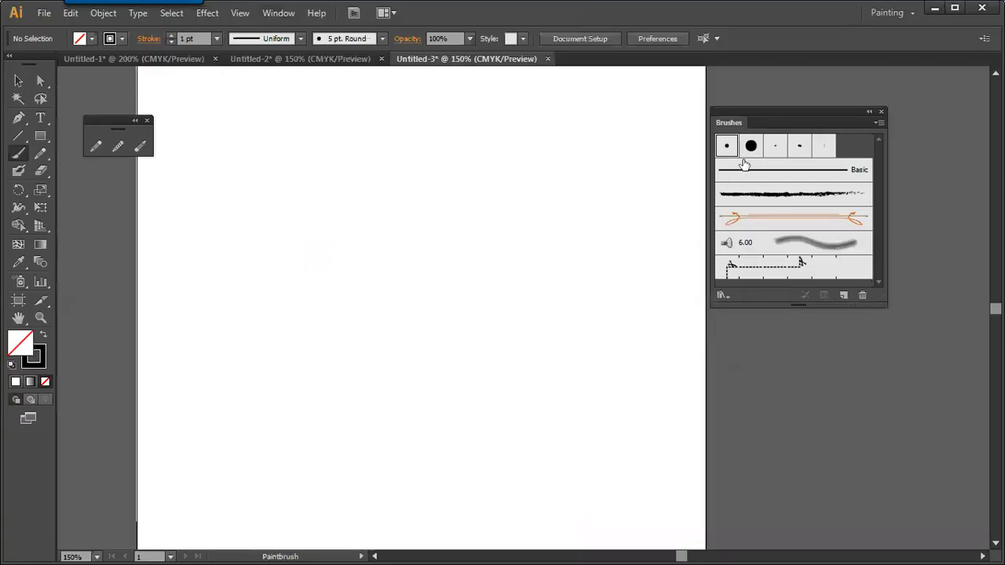
- Examine the brush display commands and the categories of brush libraries that can be opened
{"action": "left_click_drag", "start_coordinate": [756, 118], "coordinate": [759, 116]}
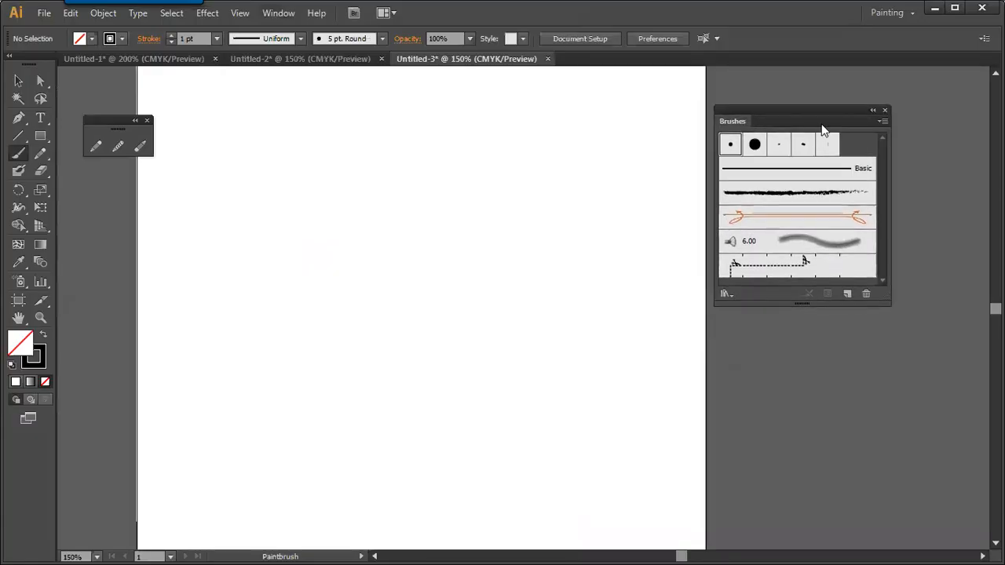
{"action": "left_click", "coordinate": [883, 124]}
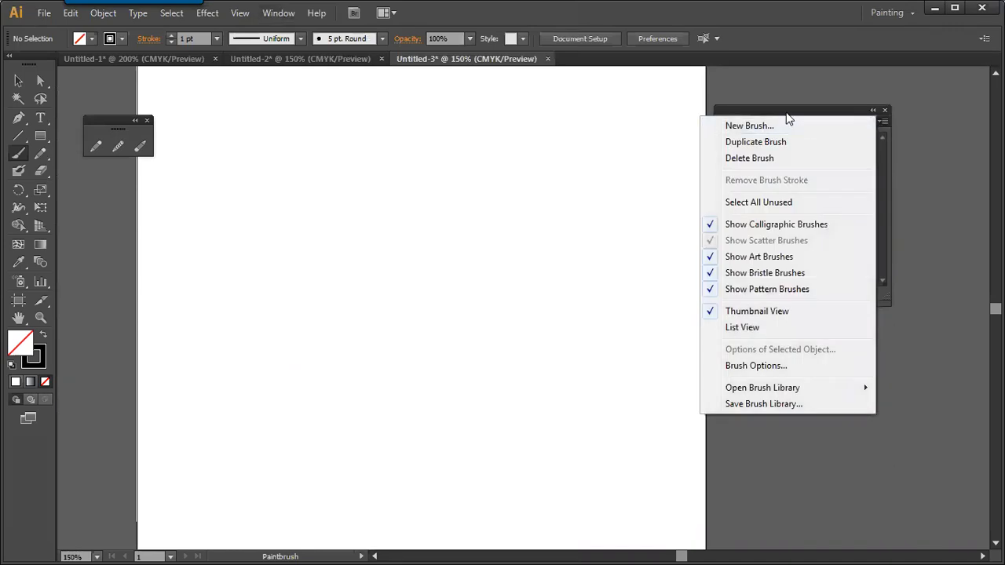
{"action": "left_click", "coordinate": [786, 113]}
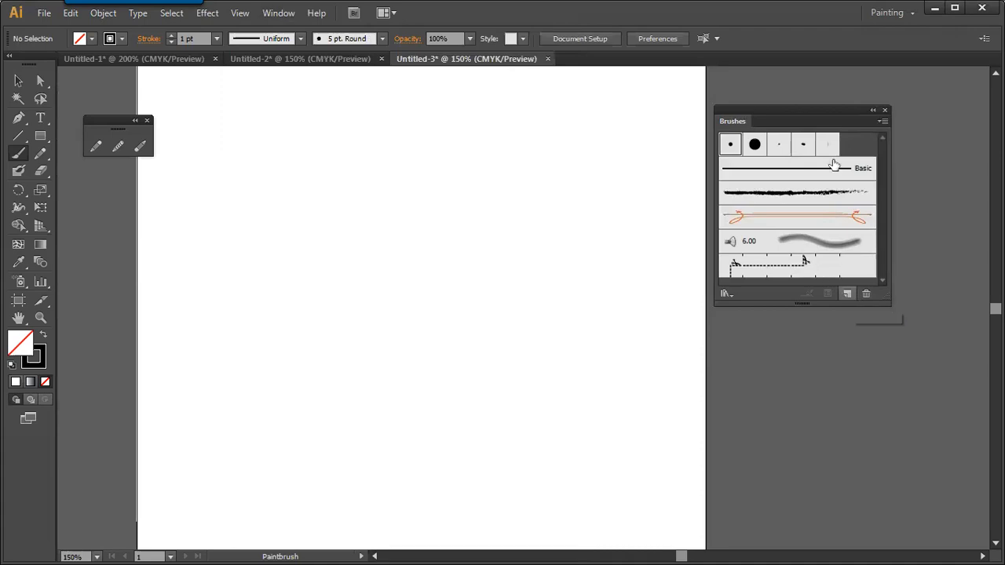
{"action": "left_click", "coordinate": [882, 121]}
{"action": "mouse_move", "coordinate": [863, 388]}
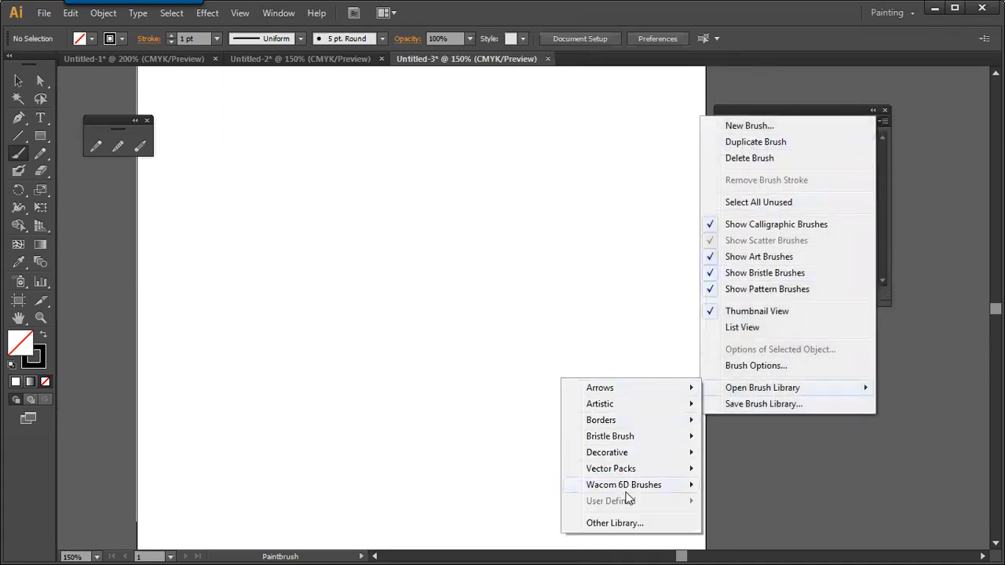
{"action": "mouse_move", "coordinate": [615, 439]}
{"action": "left_click", "coordinate": [784, 112]}
{"action": "left_click_drag", "start_coordinate": [783, 113], "coordinate": [758, 102]}
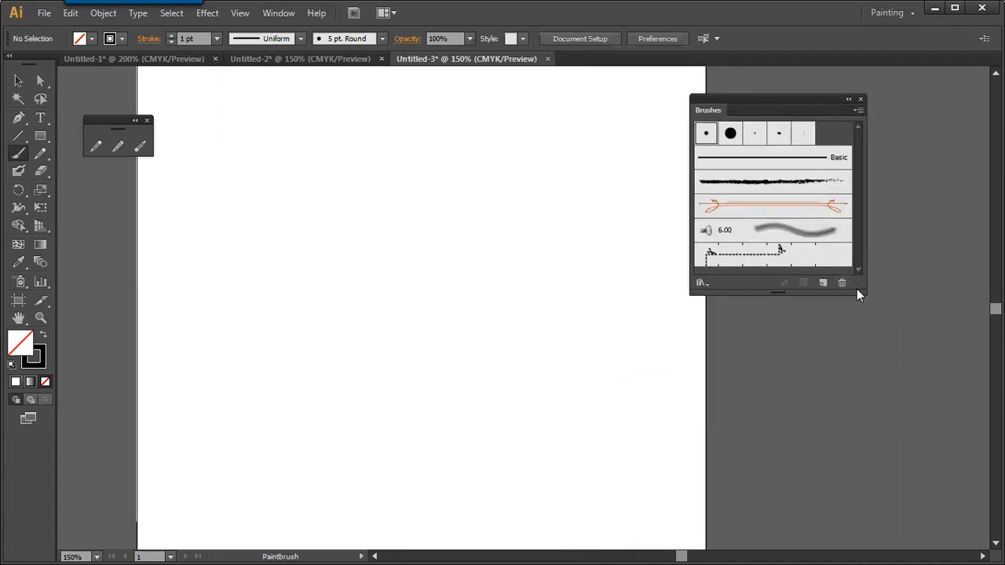
- Make the Brushes panel taller and open the Arrows_Special brush library
{"action": "left_click_drag", "start_coordinate": [860, 287], "coordinate": [874, 359]}
{"action": "left_click", "coordinate": [867, 113]}
{"action": "mouse_move", "coordinate": [737, 378]}
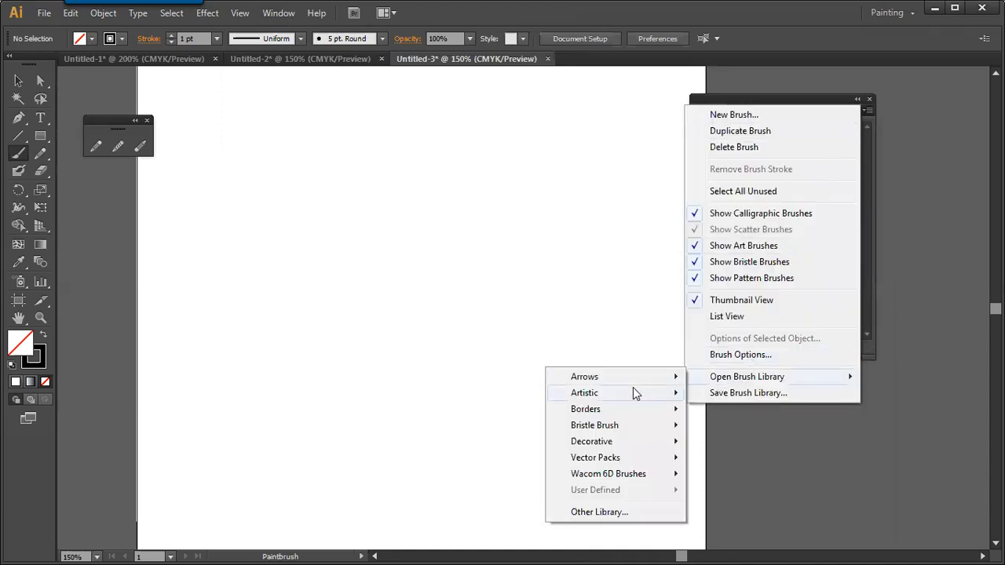
{"action": "mouse_move", "coordinate": [626, 381]}
{"action": "left_click", "coordinate": [513, 383]}
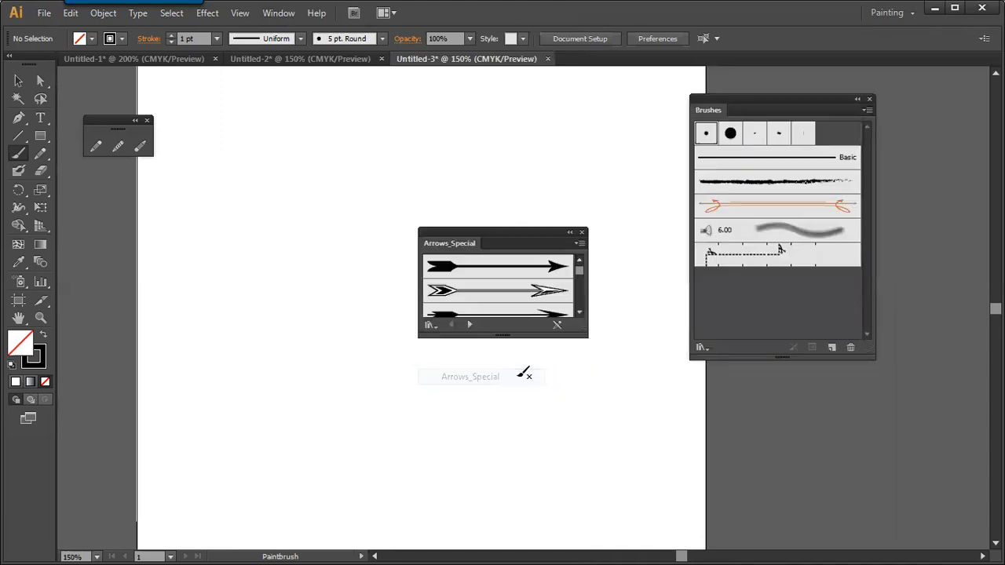
- Enlarge the Arrows_Special panel and dock it directly beneath the Brushes panel
{"action": "left_click_drag", "start_coordinate": [544, 229], "coordinate": [564, 212]}
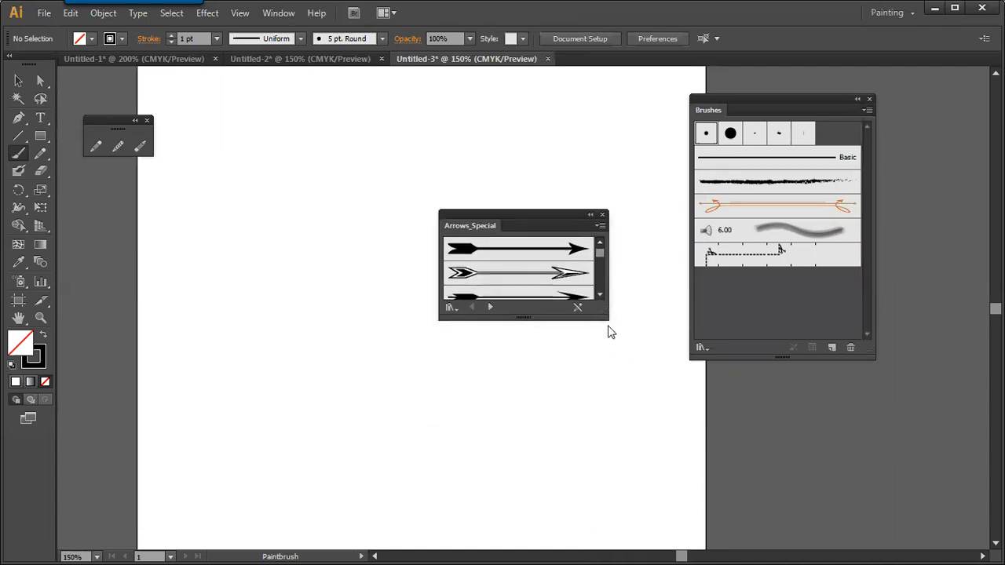
{"action": "left_click_drag", "start_coordinate": [603, 314], "coordinate": [628, 409]}
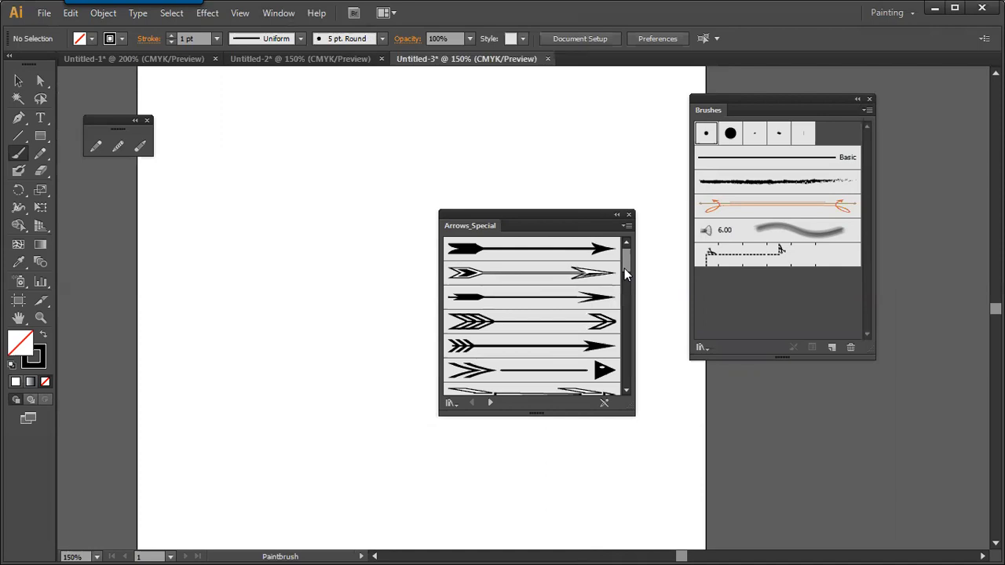
{"action": "left_click_drag", "start_coordinate": [552, 211], "coordinate": [596, 247]}
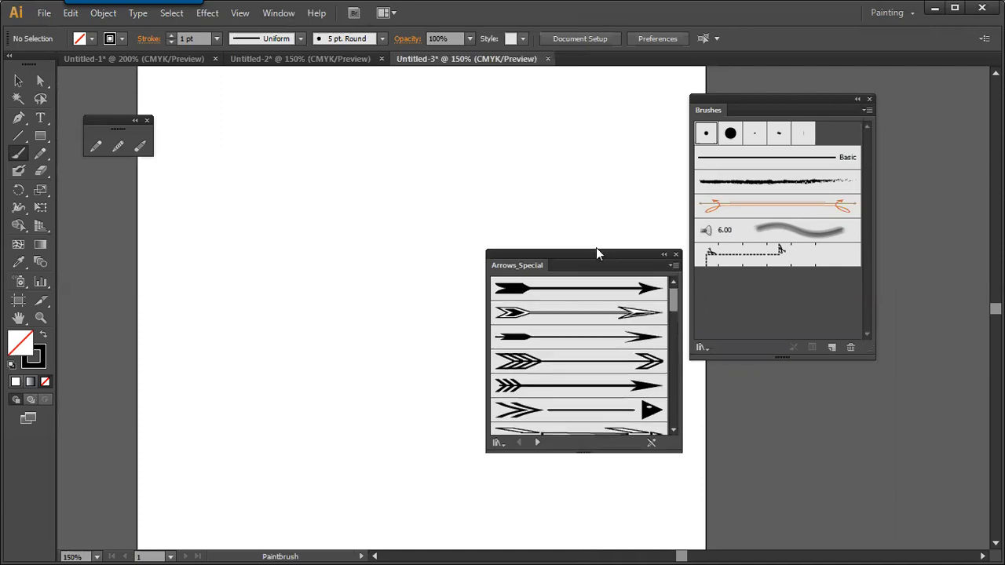
{"action": "left_click", "coordinate": [863, 112]}
{"action": "left_click", "coordinate": [801, 99]}
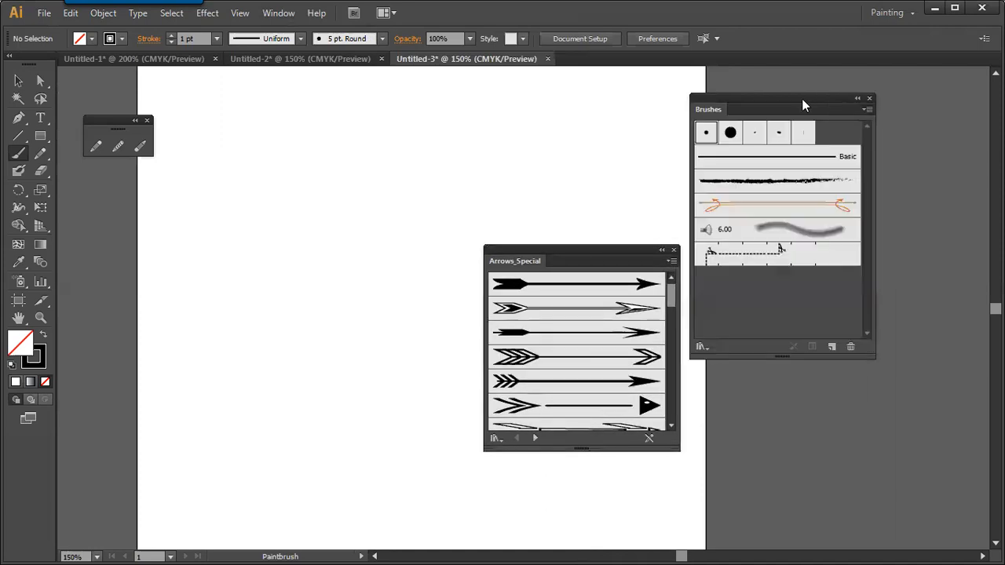
{"action": "left_click_drag", "start_coordinate": [812, 95], "coordinate": [833, 87]}
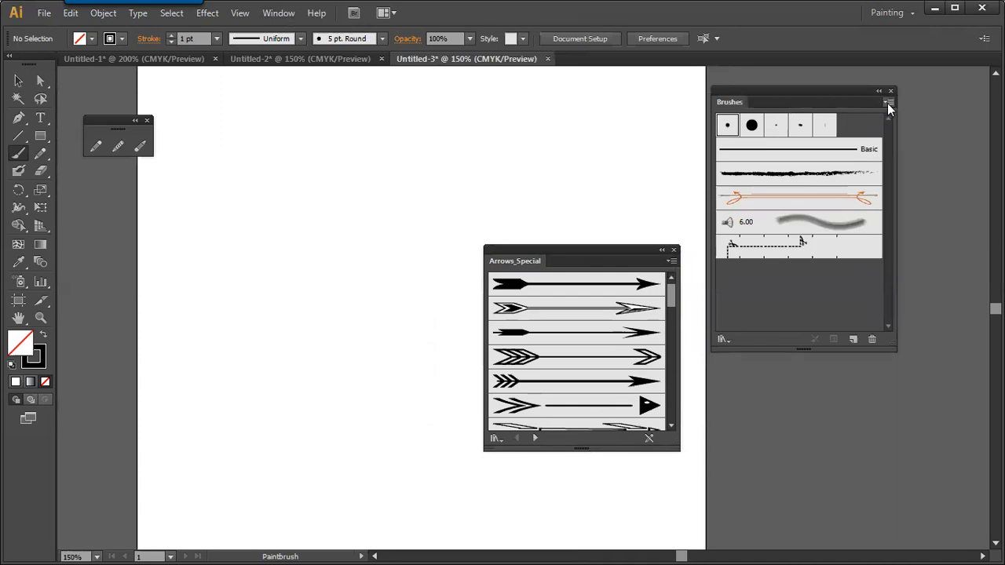
{"action": "left_click", "coordinate": [884, 104]}
{"action": "mouse_move", "coordinate": [777, 375]}
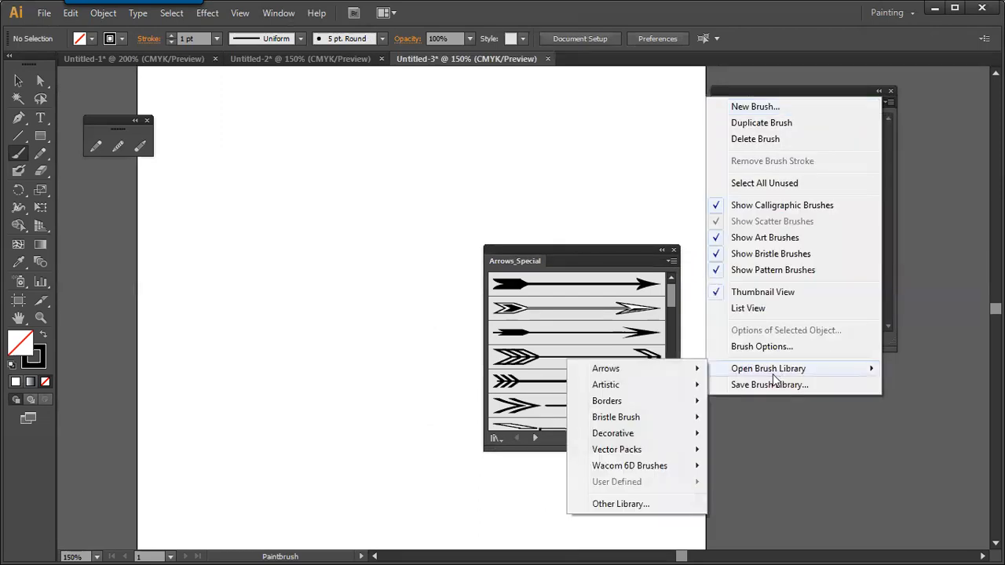
{"action": "left_click", "coordinate": [643, 269]}
{"action": "left_click_drag", "start_coordinate": [647, 256], "coordinate": [744, 324]}
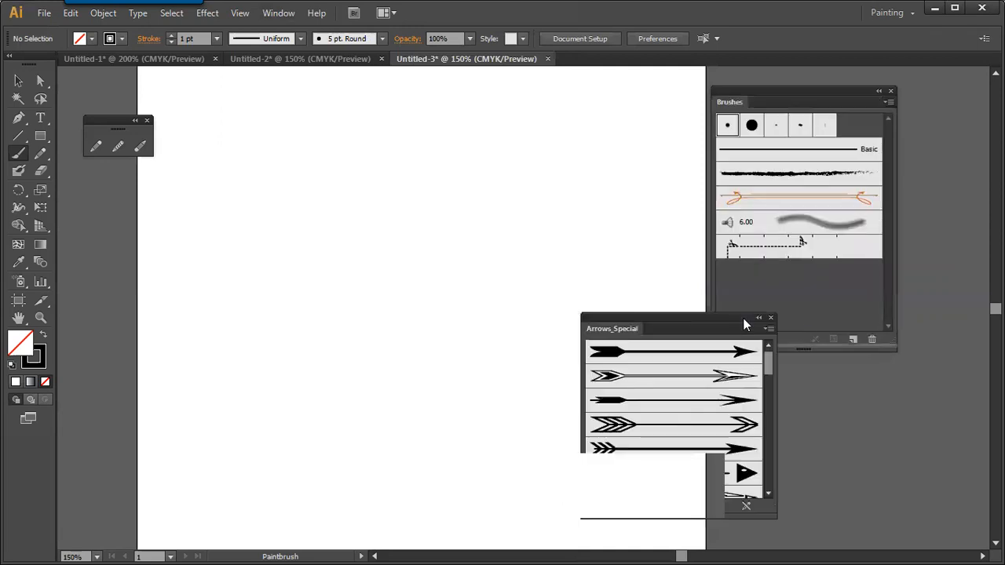
{"action": "mouse_move", "coordinate": [832, 324]}
{"action": "left_mouse_down"}
{"action": "mouse_move", "coordinate": [834, 339]}
{"action": "mouse_move", "coordinate": [811, 350]}
{"action": "left_mouse_up"}
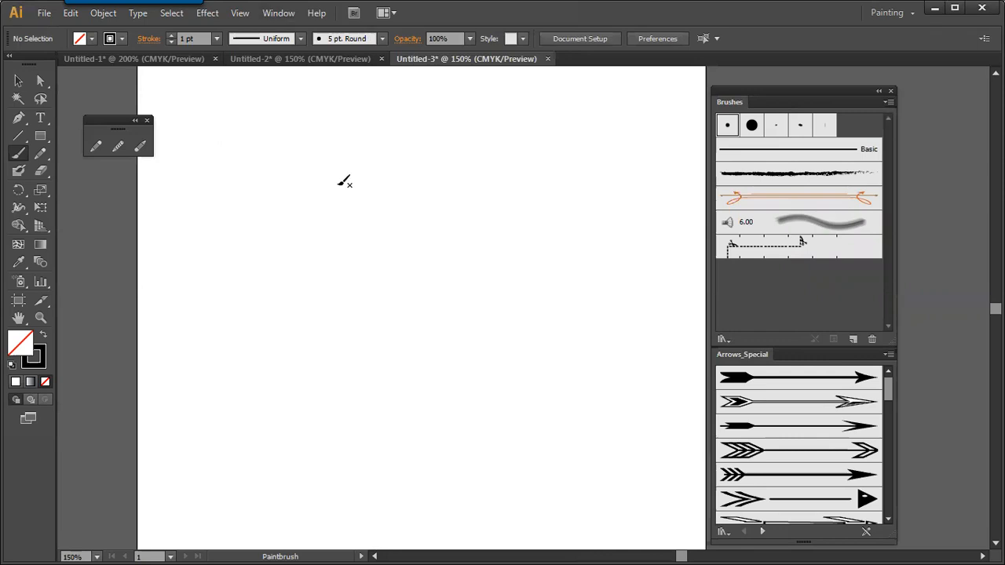
- Paint a wavy stroke with the 5 pt. Round brush and draw a similar Pencil line just above it
{"action": "mouse_move", "coordinate": [238, 166]}
{"action": "left_mouse_down"}
{"action": "mouse_move", "coordinate": [334, 201]}
{"action": "mouse_move", "coordinate": [400, 196]}
{"action": "left_mouse_up"}
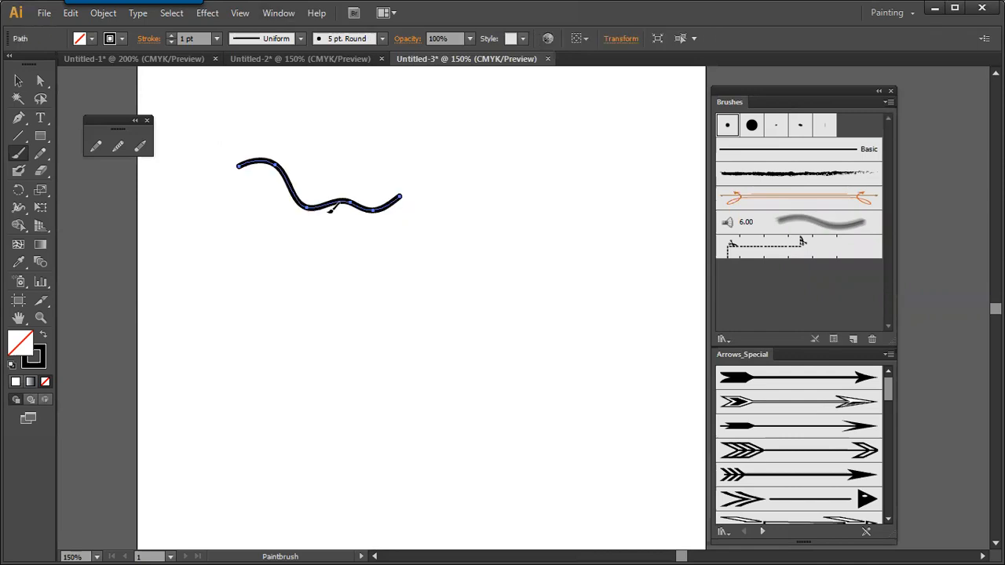
{"action": "left_click", "coordinate": [97, 146]}
{"action": "left_click_drag", "start_coordinate": [262, 137], "coordinate": [398, 177]}
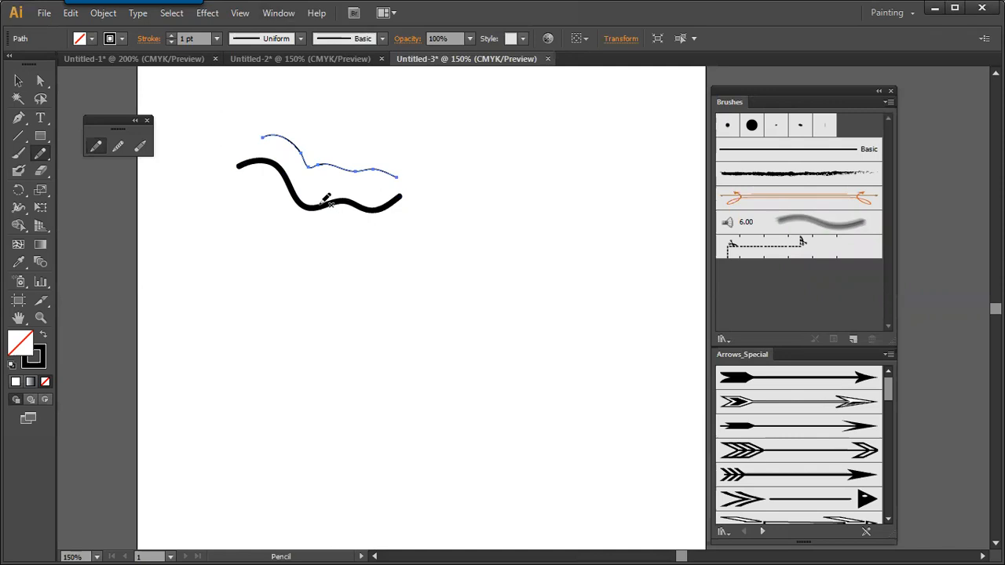
- Paint another wavy Paintbrush stroke below the first one and review the Paintbrush Tool Options without changing them
{"action": "key", "text": "b"}
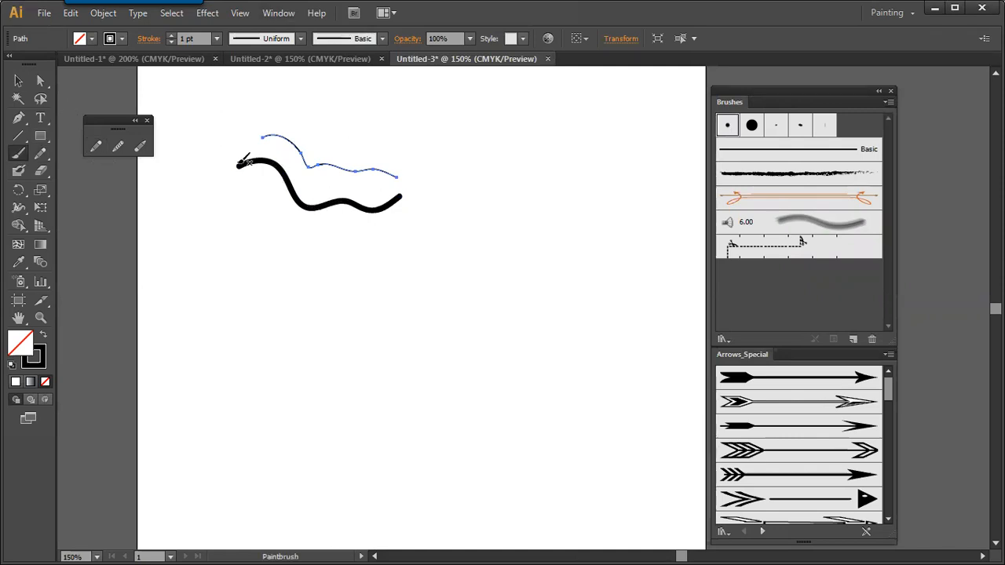
{"action": "left_click_drag", "start_coordinate": [234, 225], "coordinate": [385, 255]}
{"action": "key", "text": "Return"}
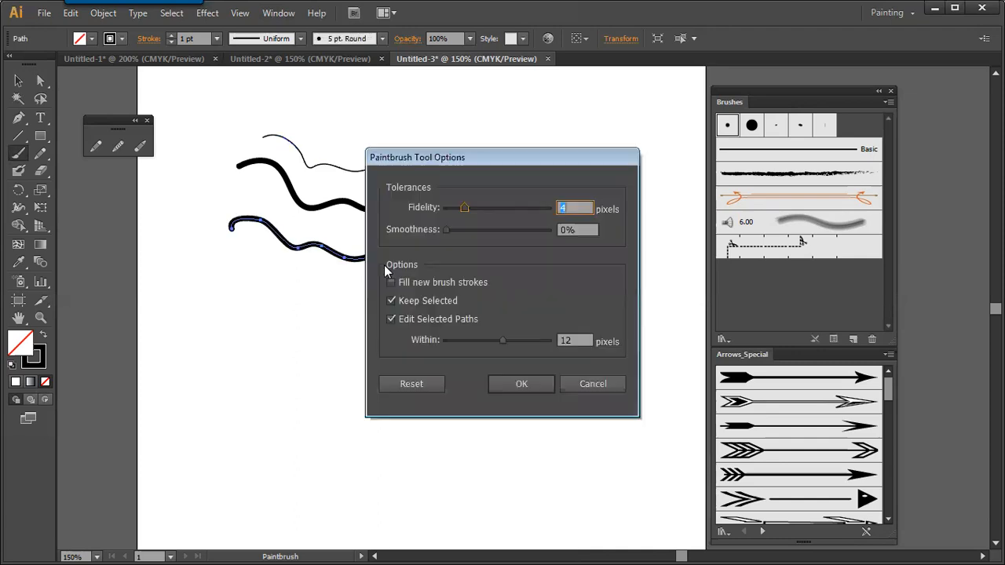
{"action": "left_click_drag", "start_coordinate": [441, 159], "coordinate": [463, 123]}
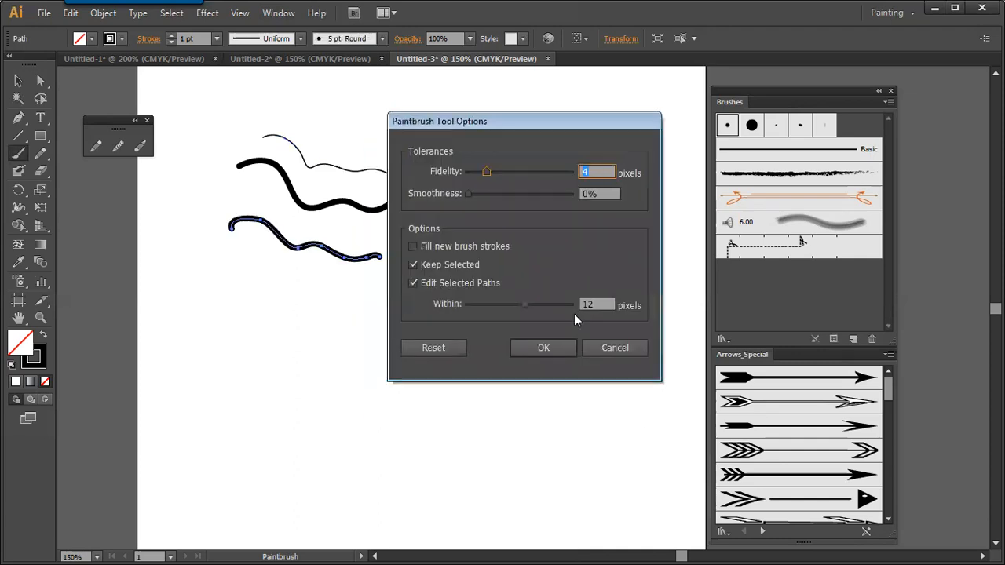
{"action": "key", "text": "Escape"}
- Extend the lowest Paintbrush stroke from its end and redraw the extension as a gently descending wave
{"action": "mouse_move", "coordinate": [387, 256]}
{"action": "left_mouse_down"}
{"action": "mouse_move", "coordinate": [413, 277]}
{"action": "mouse_move", "coordinate": [472, 271]}
{"action": "mouse_move", "coordinate": [482, 199]}
{"action": "mouse_move", "coordinate": [578, 196]}
{"action": "mouse_move", "coordinate": [594, 237]}
{"action": "mouse_move", "coordinate": [554, 338]}
{"action": "left_mouse_up"}
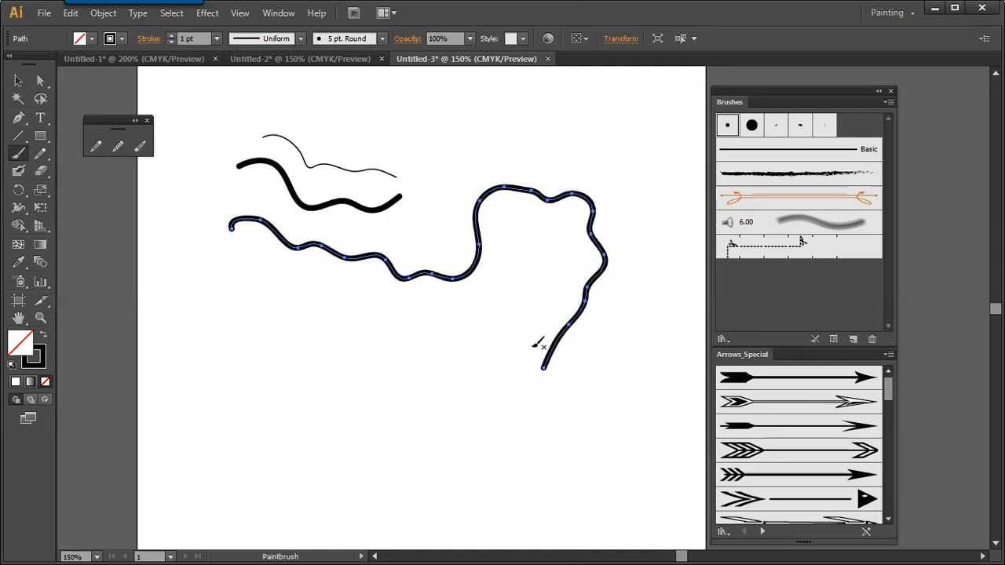
{"action": "mouse_move", "coordinate": [422, 274]}
{"action": "left_mouse_down"}
{"action": "mouse_move", "coordinate": [444, 298]}
{"action": "mouse_move", "coordinate": [487, 287]}
{"action": "mouse_move", "coordinate": [488, 241]}
{"action": "mouse_move", "coordinate": [588, 257]}
{"action": "mouse_move", "coordinate": [604, 221]}
{"action": "left_mouse_up"}
{"action": "mouse_move", "coordinate": [444, 281]}
{"action": "left_mouse_down"}
{"action": "mouse_move", "coordinate": [548, 312]}
{"action": "mouse_move", "coordinate": [550, 304]}
{"action": "mouse_move", "coordinate": [521, 298]}
{"action": "left_mouse_up"}
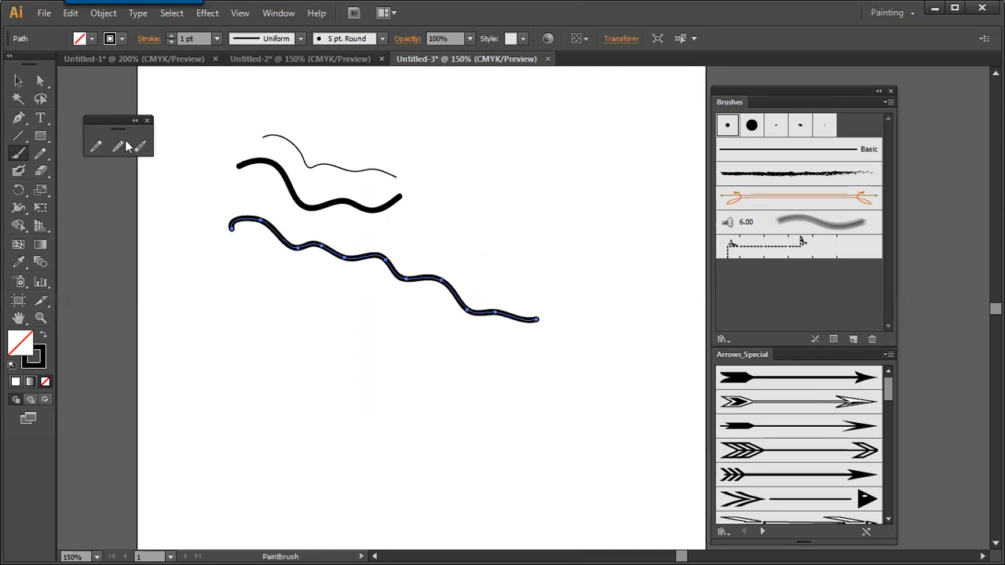
- Duplicate the long wavy stroke below itself and apply the rough charcoal-like art brush to the copy
{"action": "key", "text": "v"}
{"action": "left_click_drag", "start_coordinate": [407, 279], "coordinate": [398, 350]}
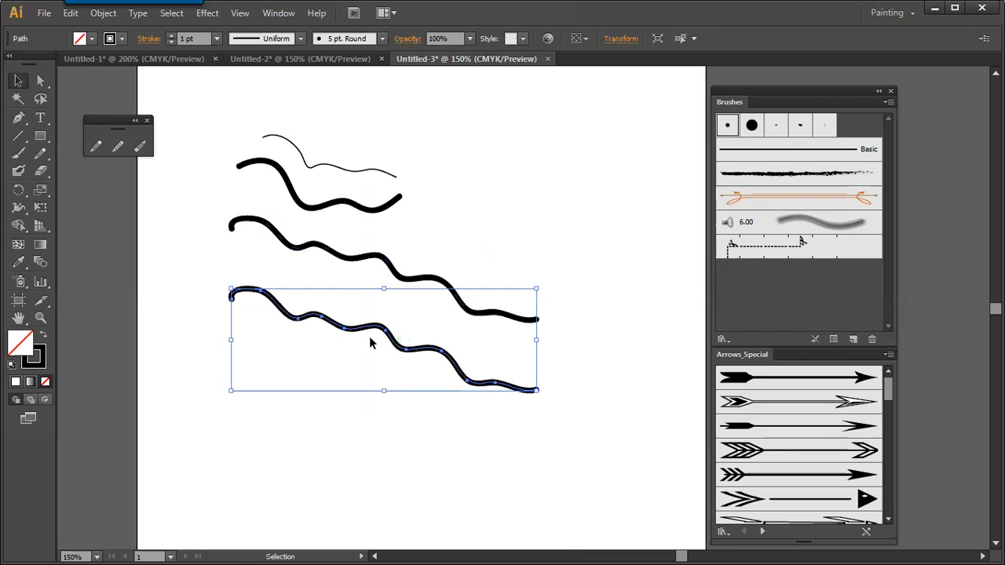
{"action": "left_click", "coordinate": [744, 156]}
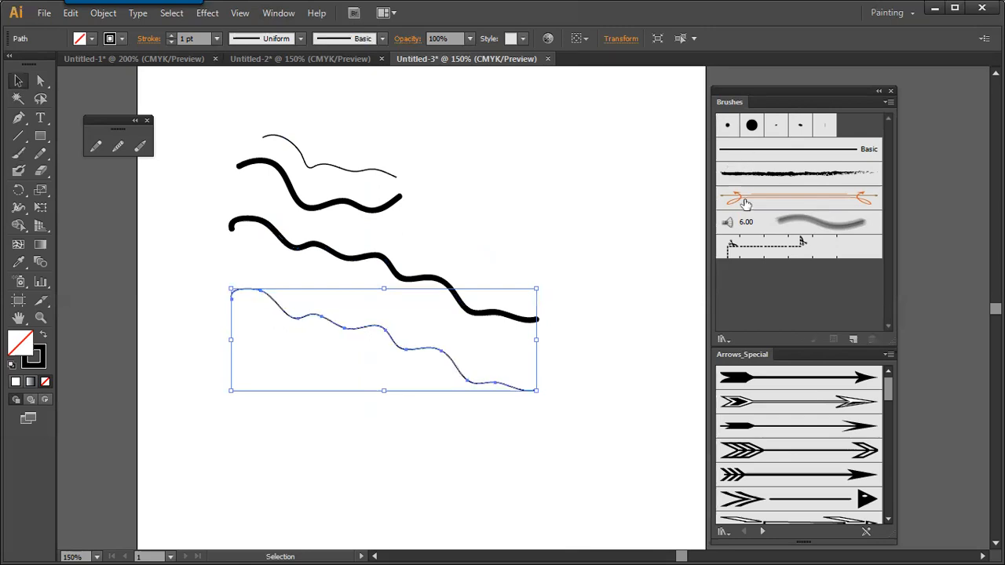
{"action": "left_click", "coordinate": [758, 197]}
{"action": "left_click", "coordinate": [761, 173]}
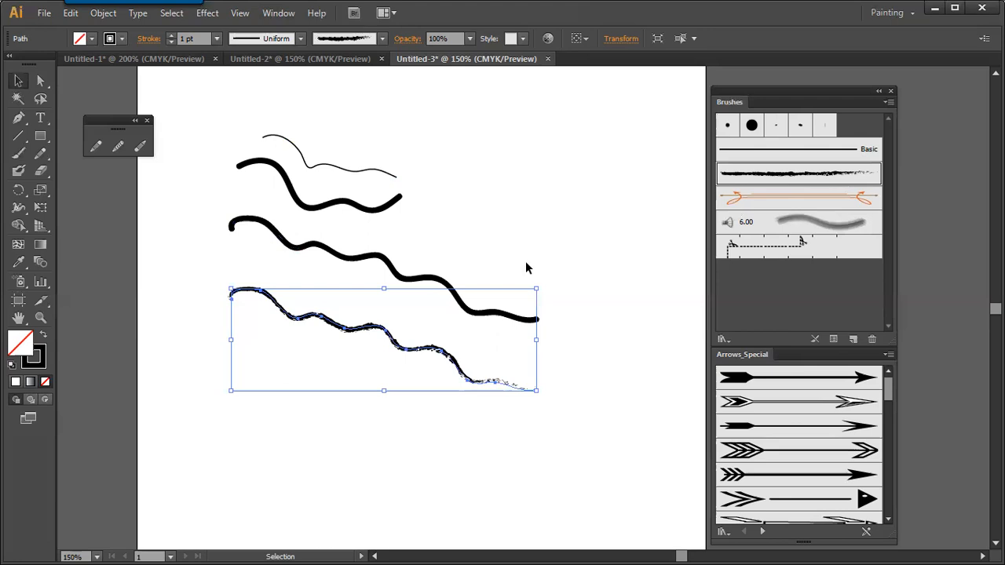
- Duplicate the rough-textured stroke below itself and remove the brush stroke from the new copy
{"action": "left_click", "coordinate": [394, 331]}
{"action": "left_click_drag", "start_coordinate": [396, 337], "coordinate": [382, 397]}
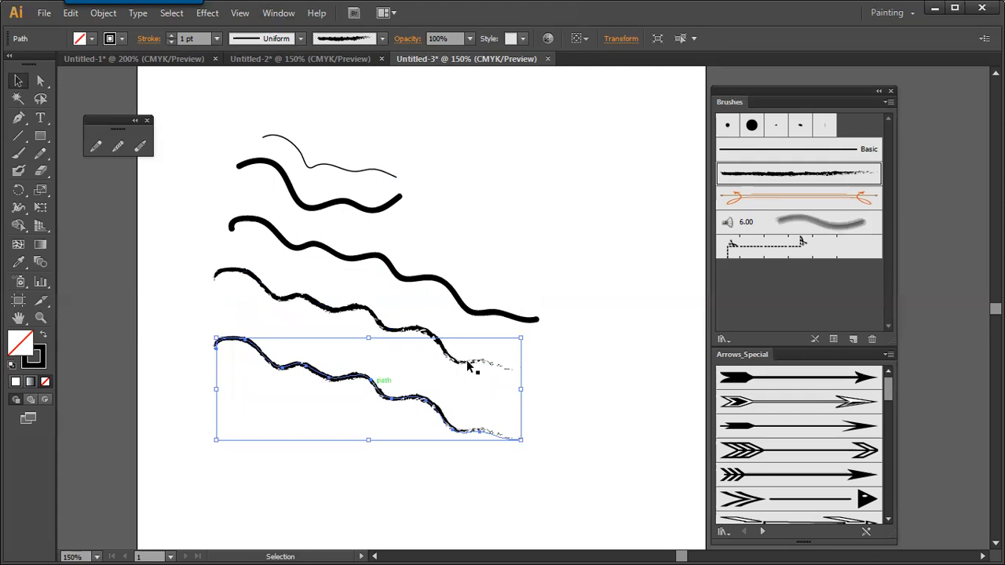
{"action": "left_click", "coordinate": [816, 338]}
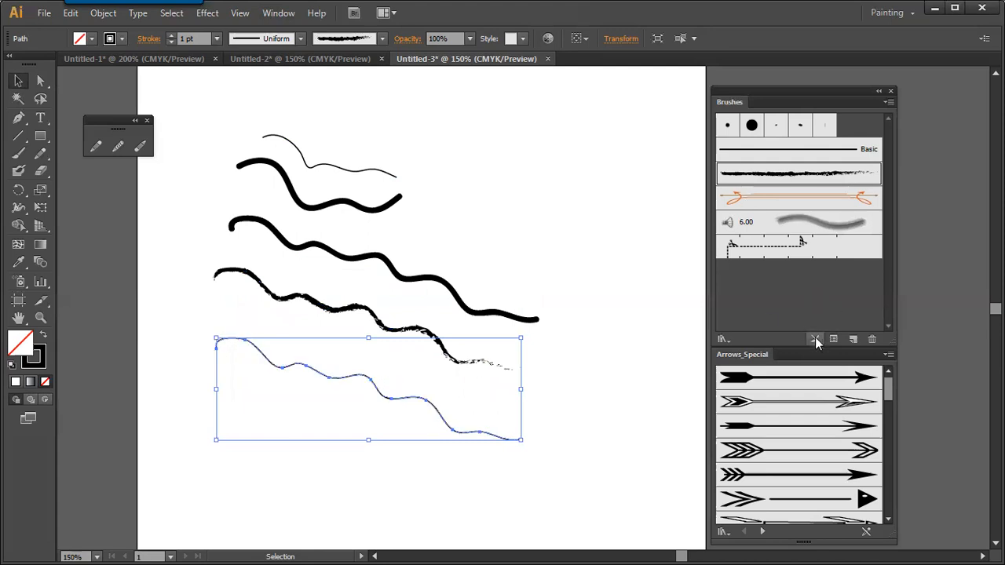
- Duplicate the thin Pencil line to the empty area beside it and apply the rough charcoal-like art brush to the copy
{"action": "left_click", "coordinate": [328, 317]}
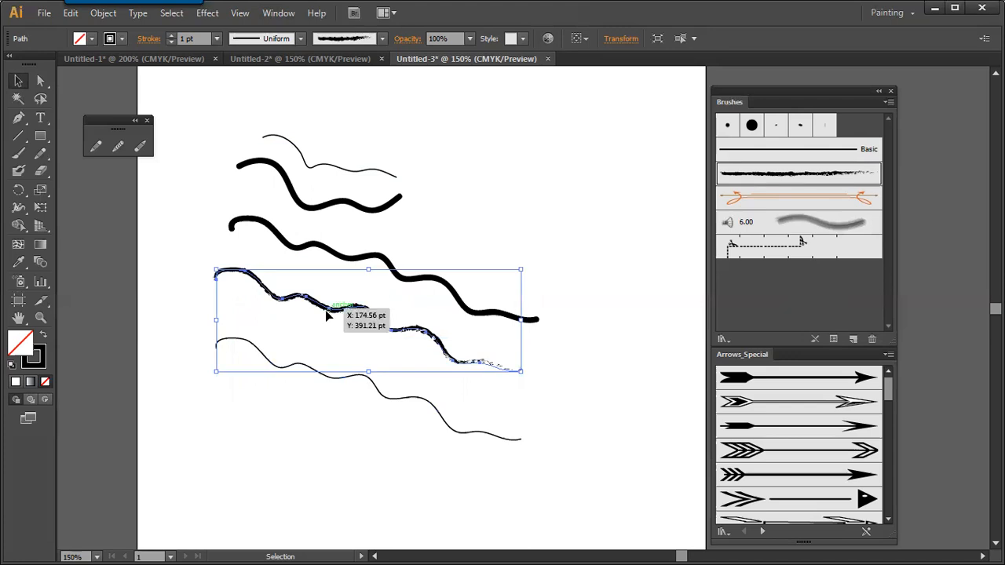
{"action": "left_click", "coordinate": [302, 364]}
{"action": "left_click", "coordinate": [351, 167]}
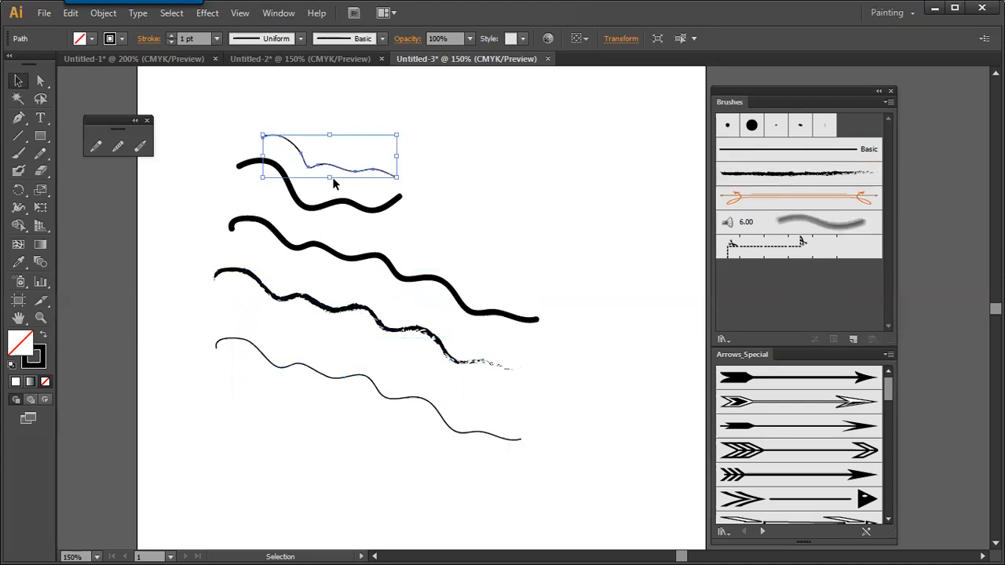
{"action": "left_click_drag", "start_coordinate": [337, 166], "coordinate": [496, 144]}
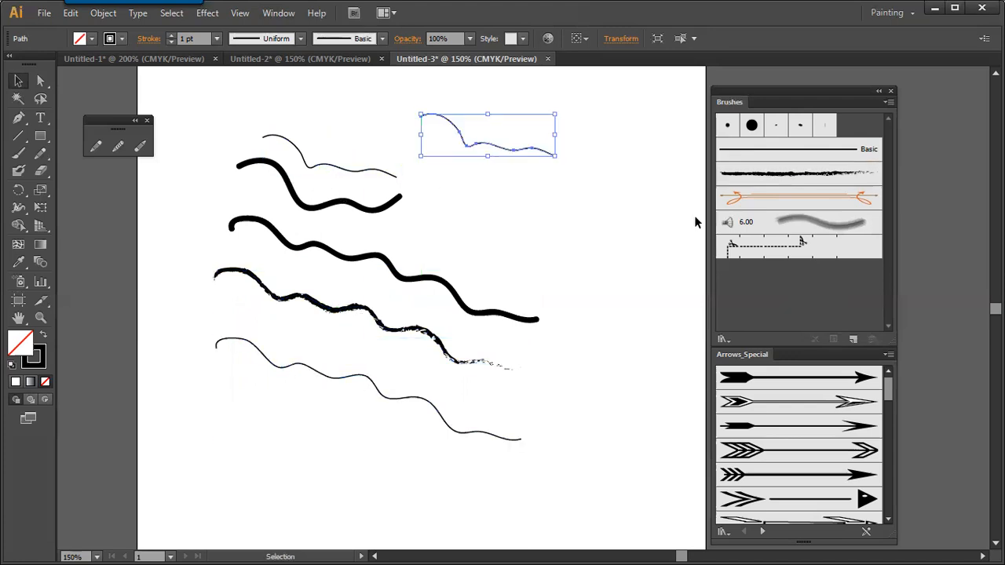
{"action": "left_click", "coordinate": [769, 222]}
{"action": "left_click", "coordinate": [765, 172]}
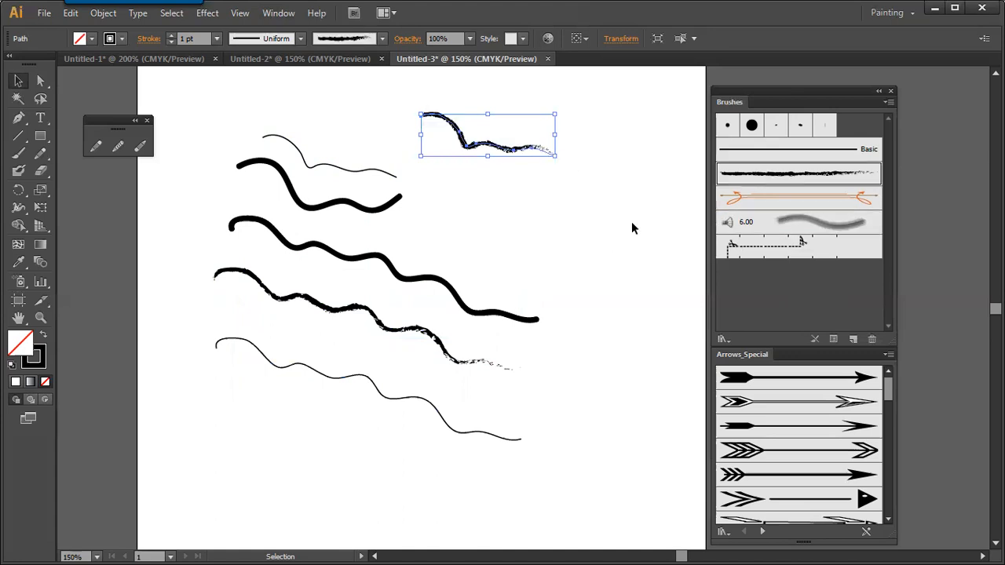
- Move the original Pencil line farther up from the strokes and select the short thick Paintbrush stroke beneath it
{"action": "left_click", "coordinate": [540, 220]}
{"action": "left_click", "coordinate": [495, 149]}
{"action": "left_click_drag", "start_coordinate": [337, 137], "coordinate": [335, 179]}
{"action": "left_click", "coordinate": [358, 213]}
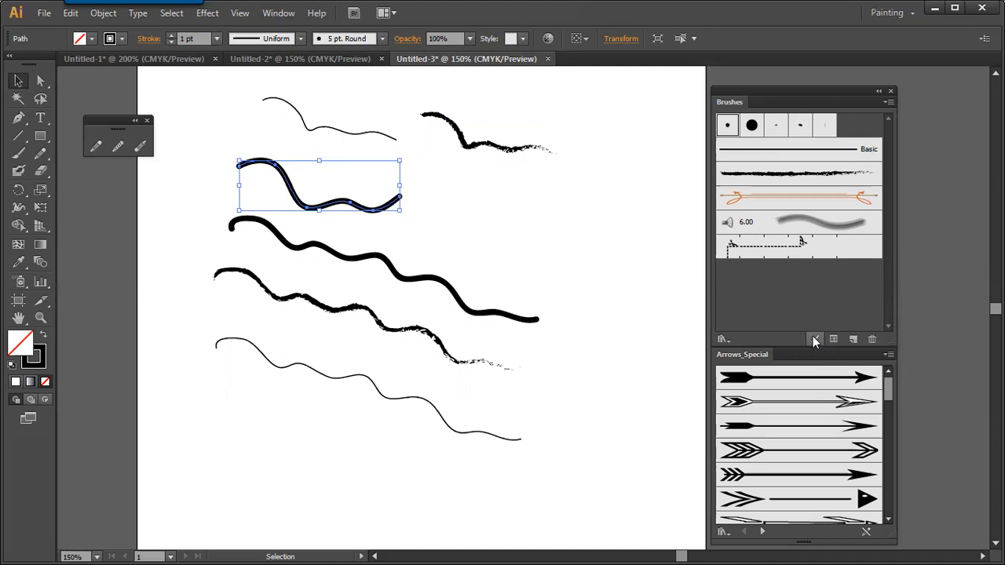
- Duplicate the short thick Paintbrush stroke beside the original, below the rough-textured stroke, and keep the 5 pt. Round calligraphic brush on it
{"action": "left_click", "coordinate": [443, 229]}
{"action": "left_click", "coordinate": [369, 207]}
{"action": "left_click_drag", "start_coordinate": [372, 212], "coordinate": [500, 203]}
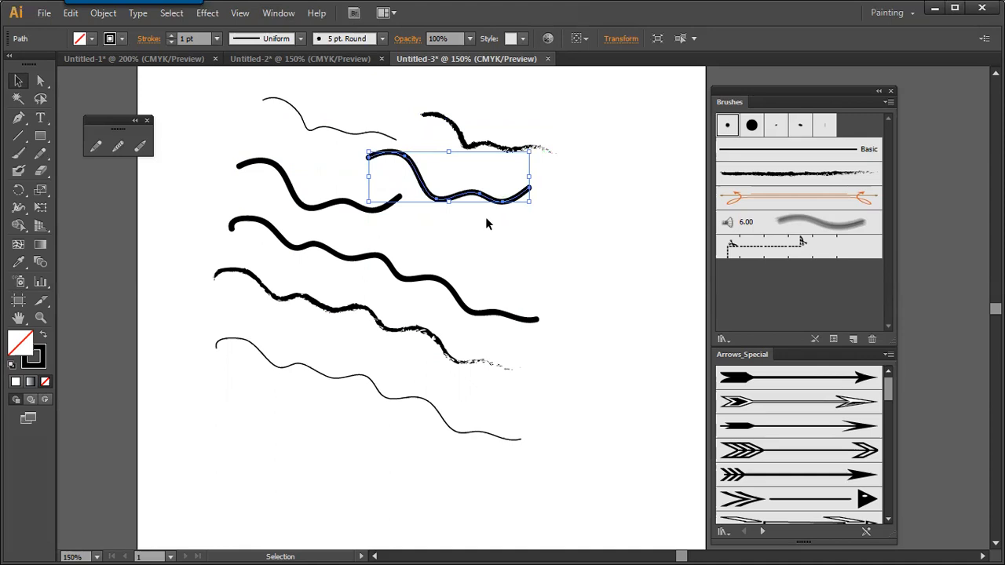
{"action": "left_click_drag", "start_coordinate": [497, 201], "coordinate": [506, 209]}
{"action": "left_click", "coordinate": [751, 125]}
{"action": "left_click", "coordinate": [777, 129]}
{"action": "left_click", "coordinate": [752, 130]}
{"action": "left_click", "coordinate": [727, 127]}
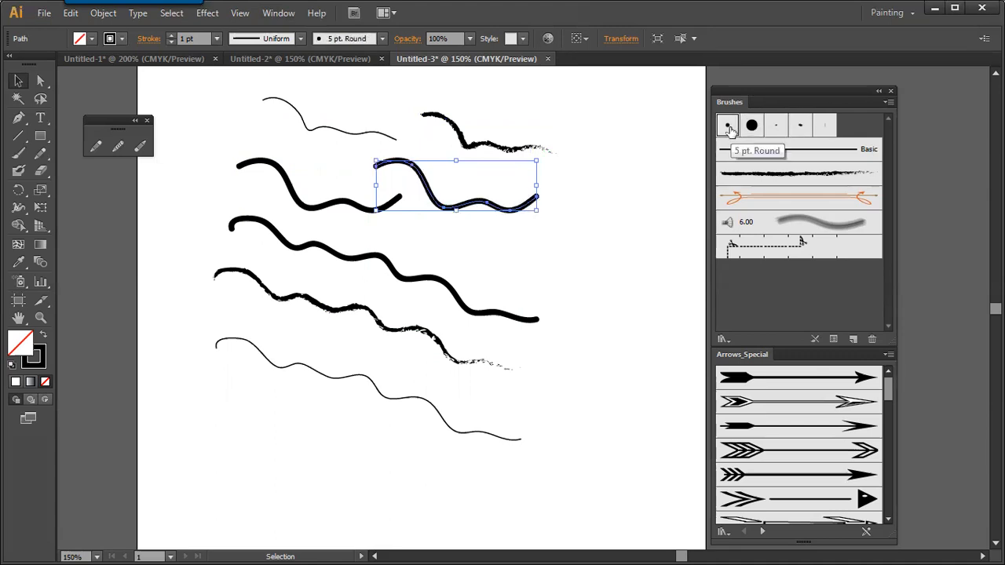
- Open the options of the 5 pt. Round calligraphic brush and set its size to 17 pt
{"action": "double_click", "coordinate": [727, 127]}
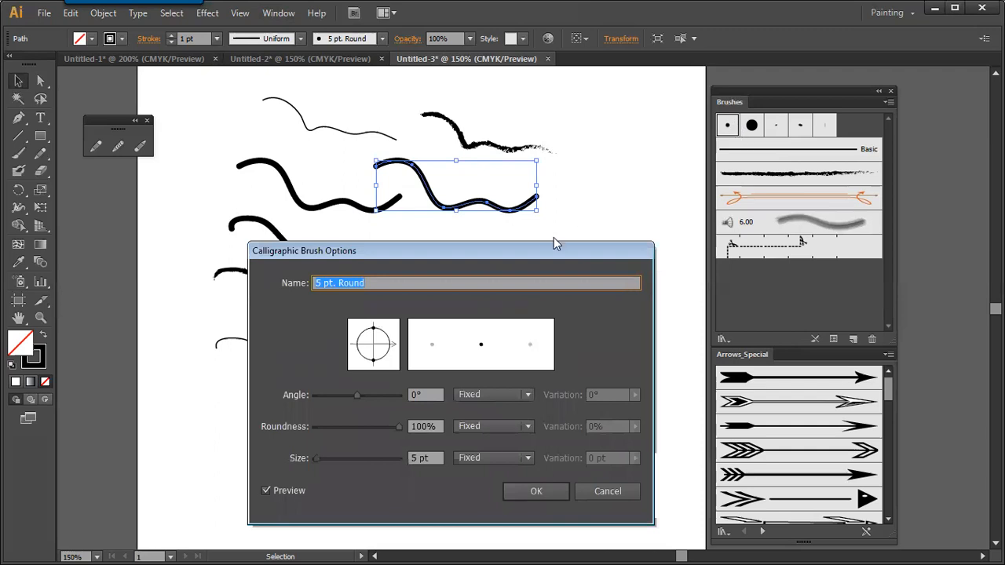
{"action": "mouse_move", "coordinate": [518, 272]}
{"action": "left_mouse_down"}
{"action": "mouse_move", "coordinate": [482, 314]}
{"action": "mouse_move", "coordinate": [503, 251]}
{"action": "mouse_move", "coordinate": [523, 245]}
{"action": "left_mouse_up"}
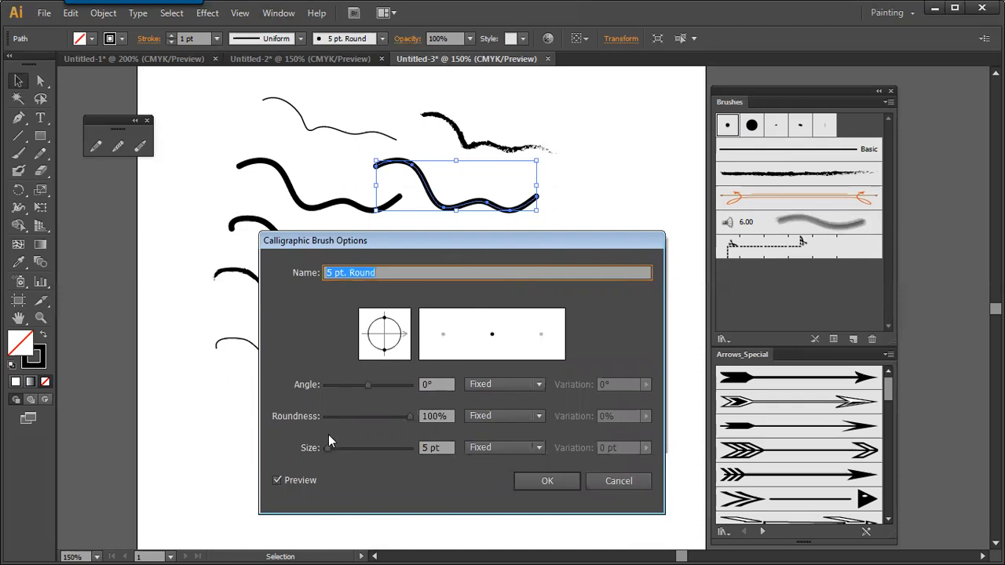
{"action": "mouse_move", "coordinate": [329, 449]}
{"action": "left_mouse_down"}
{"action": "mouse_move", "coordinate": [343, 449]}
{"action": "mouse_move", "coordinate": [333, 447]}
{"action": "left_mouse_up"}
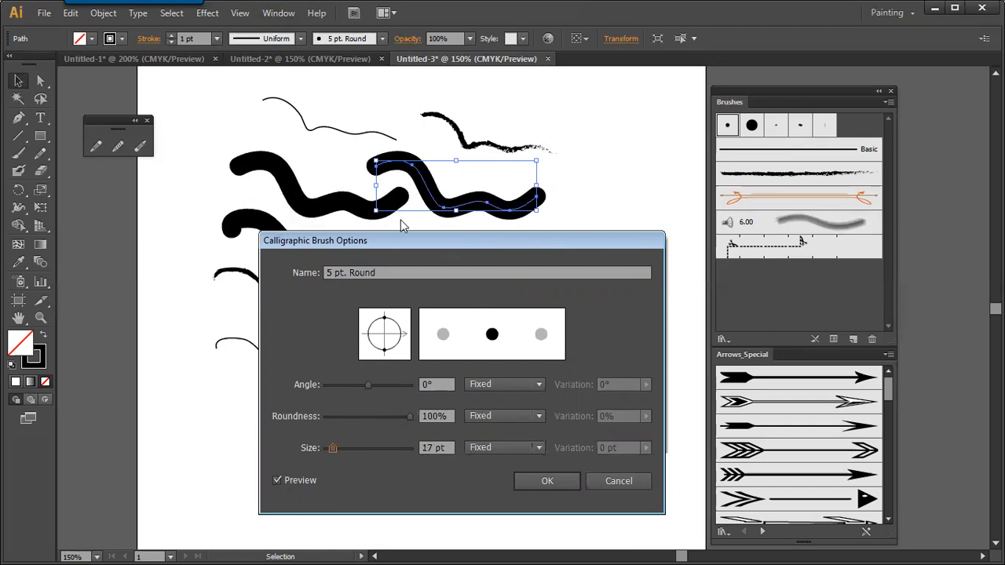
{"action": "left_click_drag", "start_coordinate": [407, 251], "coordinate": [461, 274]}
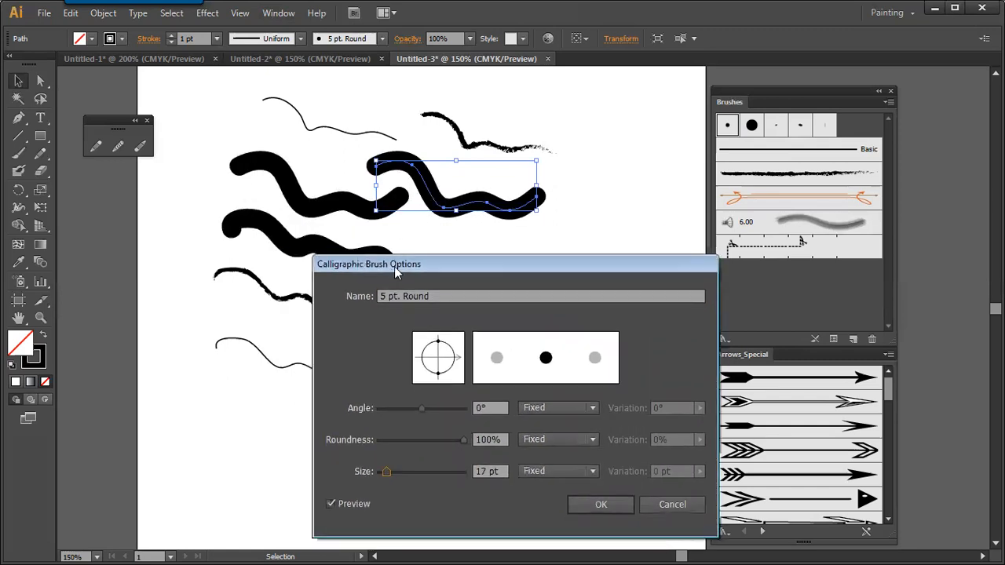
{"action": "left_click_drag", "start_coordinate": [394, 266], "coordinate": [402, 241]}
{"action": "key", "text": "Tab"}
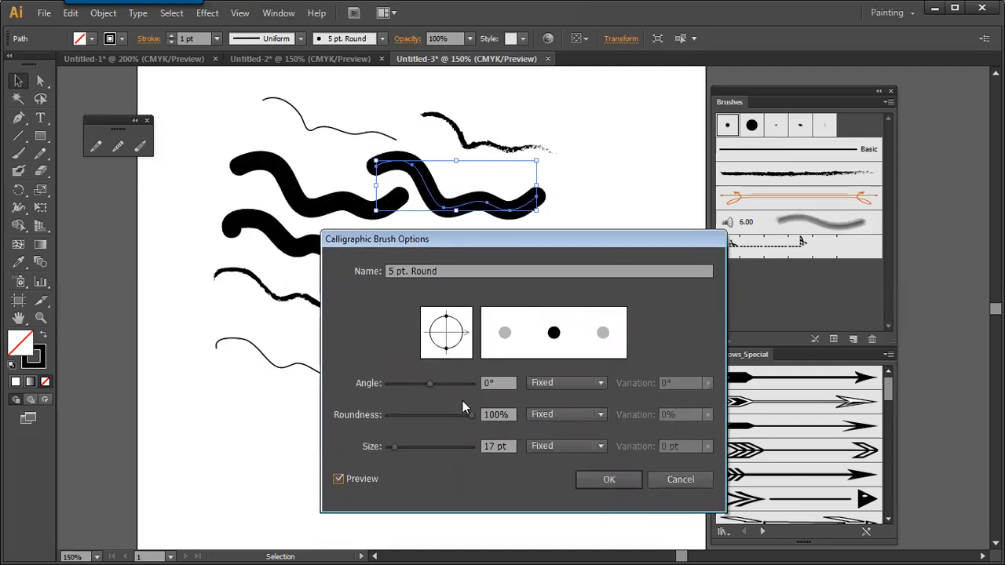
- Set the 5 pt. Round brush's roundness to 0% and its angle to 44°, and accept the changed brush options
{"action": "left_click_drag", "start_coordinate": [466, 417], "coordinate": [383, 423]}
{"action": "left_click_drag", "start_coordinate": [429, 385], "coordinate": [441, 384]}
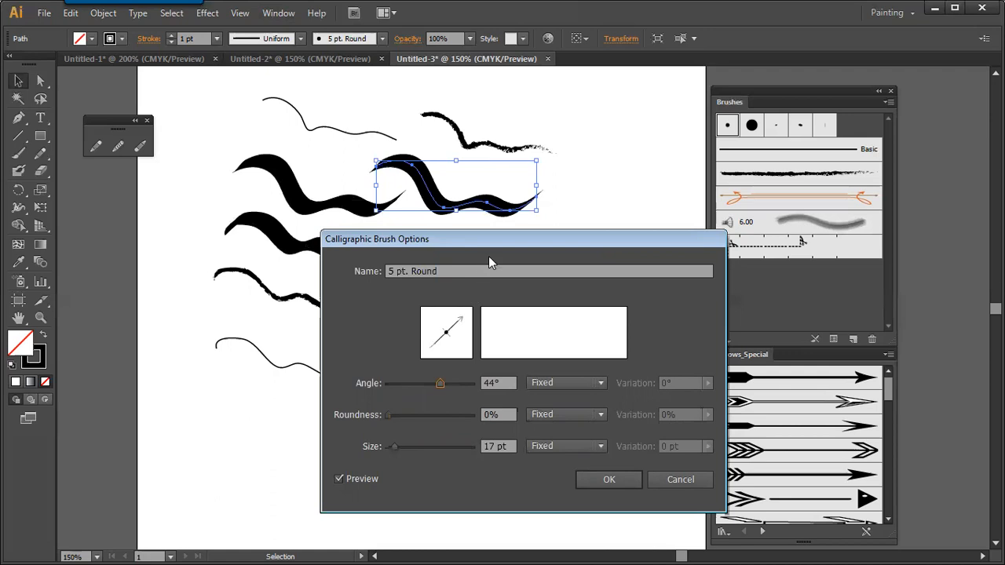
{"action": "left_click_drag", "start_coordinate": [506, 249], "coordinate": [476, 238]}
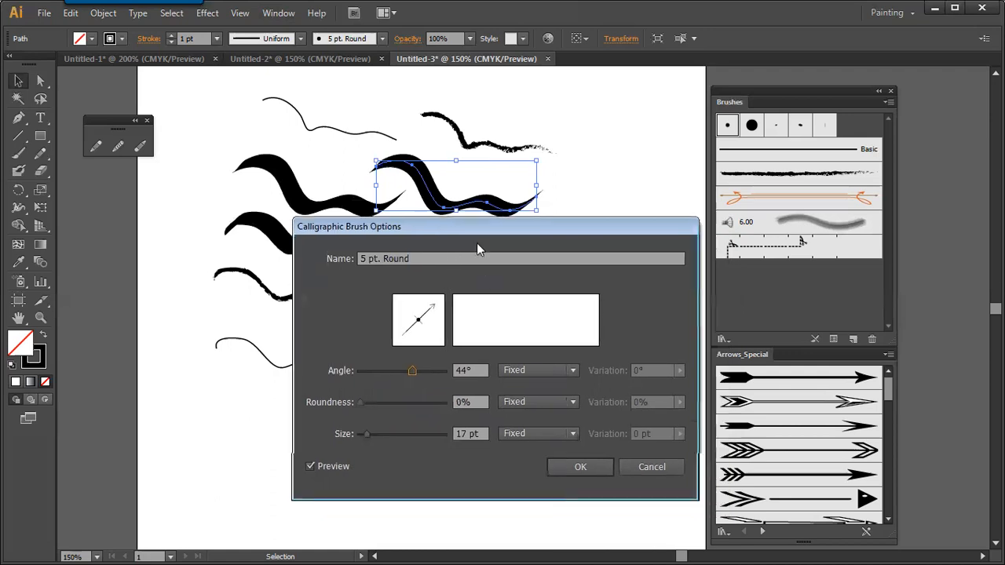
{"action": "left_click", "coordinate": [607, 458]}
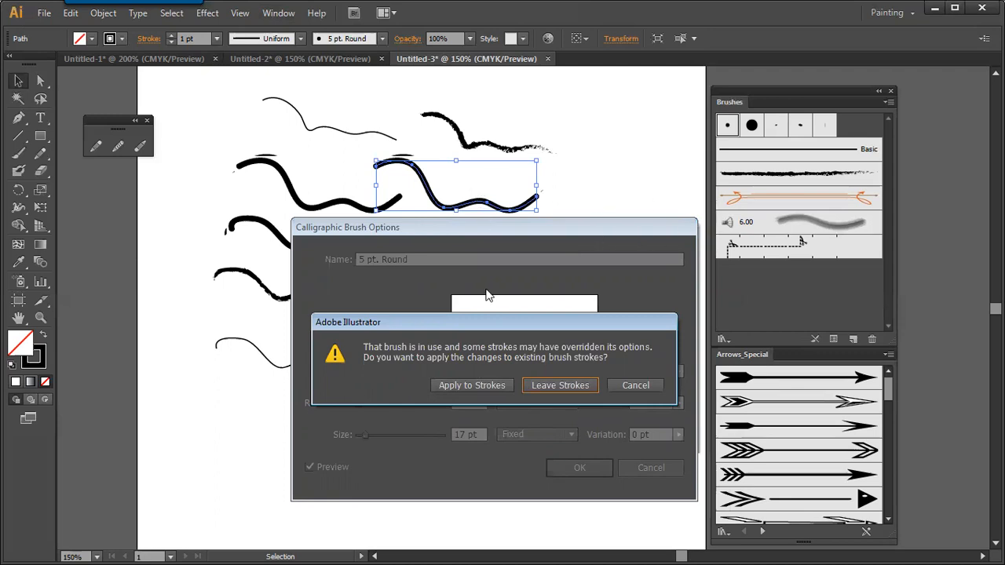
{"action": "left_click", "coordinate": [476, 385]}
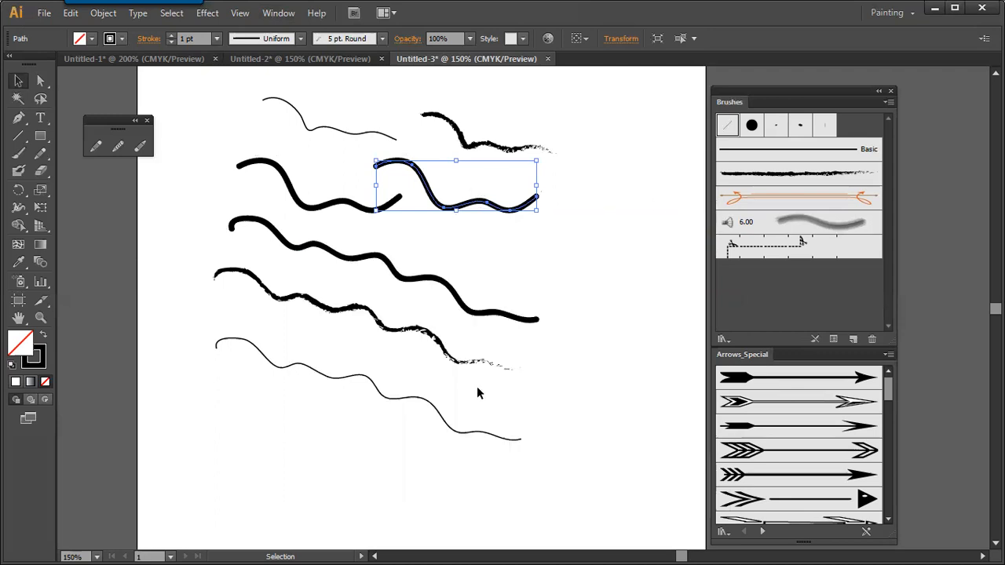
- Apply the edited 5 pt. Round brush to the duplicated short stroke and deselect it
{"action": "left_click", "coordinate": [729, 128]}
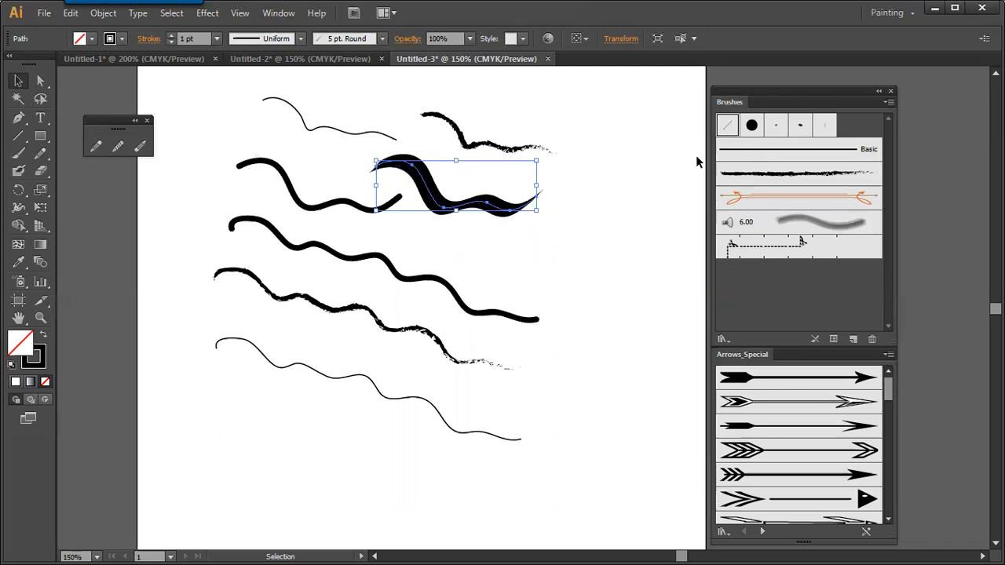
{"action": "left_click", "coordinate": [558, 187]}
{"action": "left_click", "coordinate": [449, 205]}
{"action": "left_click", "coordinate": [592, 196]}
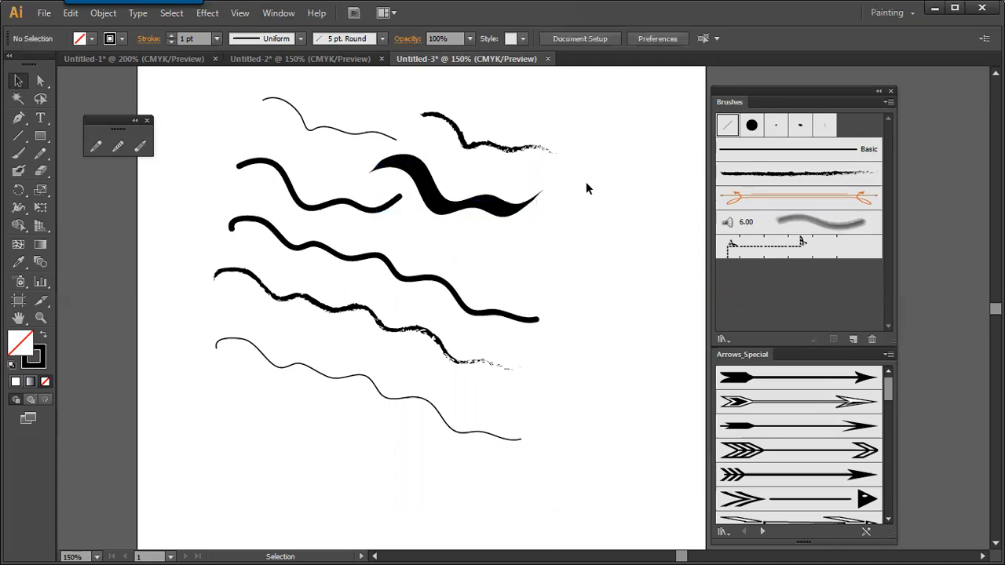
{"action": "mouse_move", "coordinate": [583, 181]}
{"action": "left_mouse_down"}
{"action": "mouse_move", "coordinate": [442, 233]}
{"action": "mouse_move", "coordinate": [464, 214]}
{"action": "left_mouse_up"}
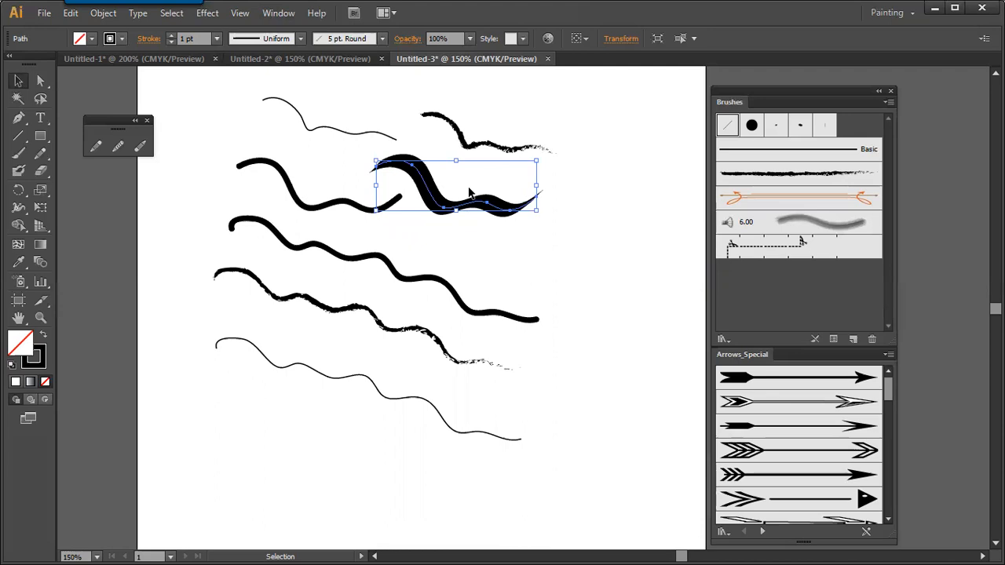
{"action": "left_click", "coordinate": [571, 197]}
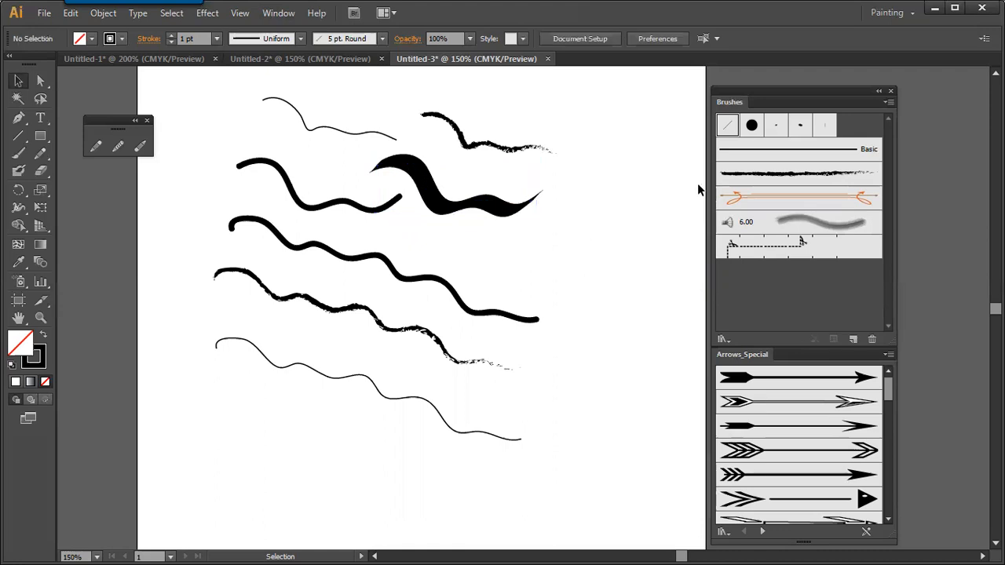
{"action": "mouse_move", "coordinate": [596, 179]}
{"action": "left_mouse_down"}
{"action": "mouse_move", "coordinate": [523, 220]}
{"action": "mouse_move", "coordinate": [543, 222]}
{"action": "left_mouse_up"}
{"action": "left_click_drag", "start_coordinate": [694, 251], "coordinate": [696, 249]}
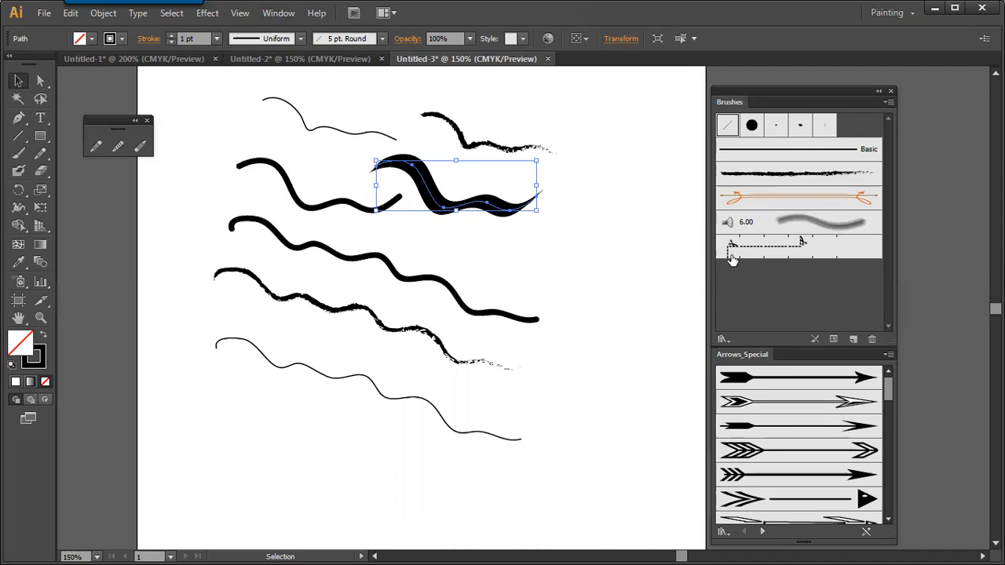
- Start a new brush of the Calligraphic Brush type with no artwork selected
{"action": "left_click", "coordinate": [851, 337]}
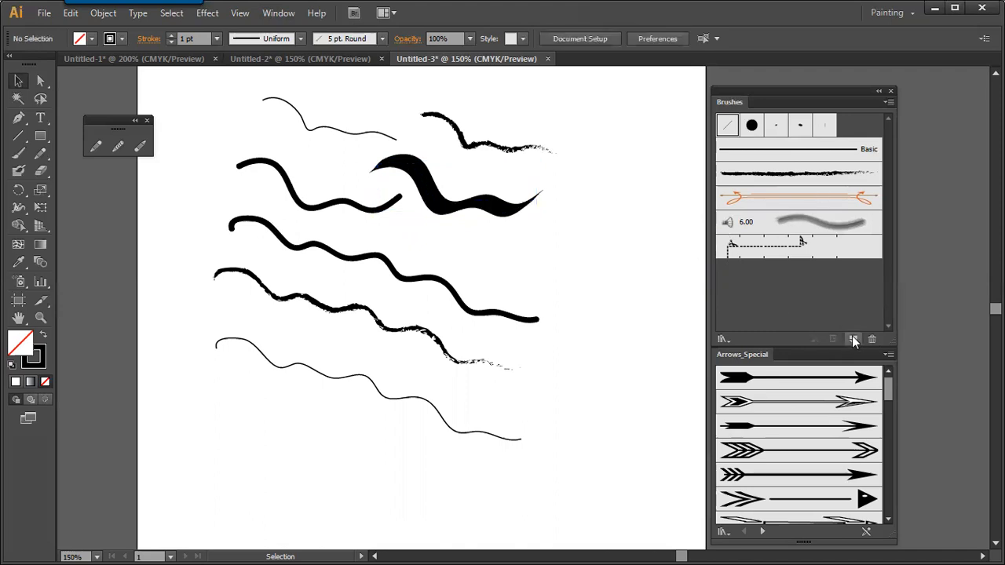
{"action": "left_click_drag", "start_coordinate": [541, 251], "coordinate": [537, 186]}
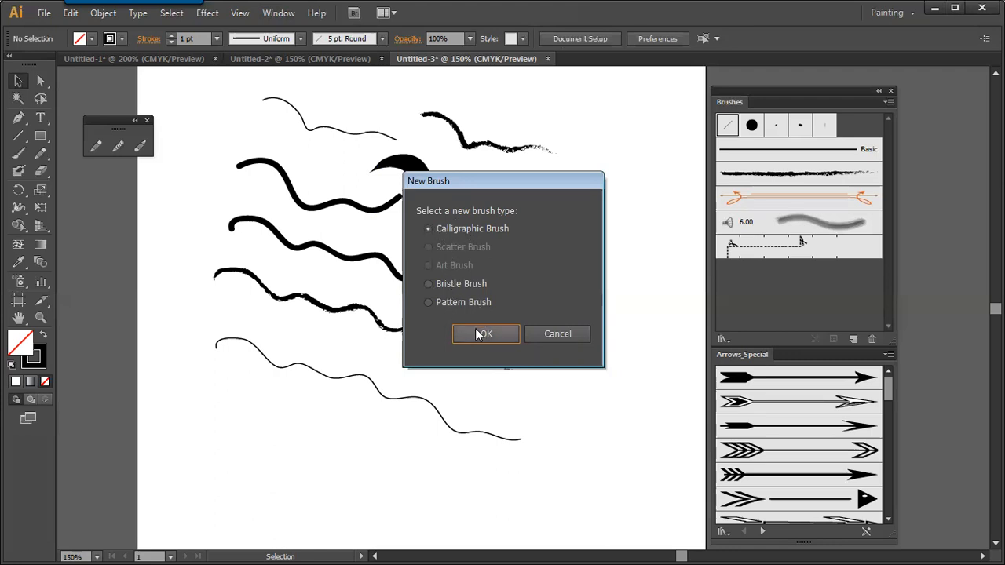
{"action": "left_click", "coordinate": [510, 335]}
{"action": "mouse_move", "coordinate": [514, 216]}
{"action": "left_mouse_down"}
{"action": "mouse_move", "coordinate": [412, 177]}
{"action": "mouse_move", "coordinate": [447, 187]}
{"action": "mouse_move", "coordinate": [421, 187]}
{"action": "mouse_move", "coordinate": [434, 165]}
{"action": "left_mouse_up"}
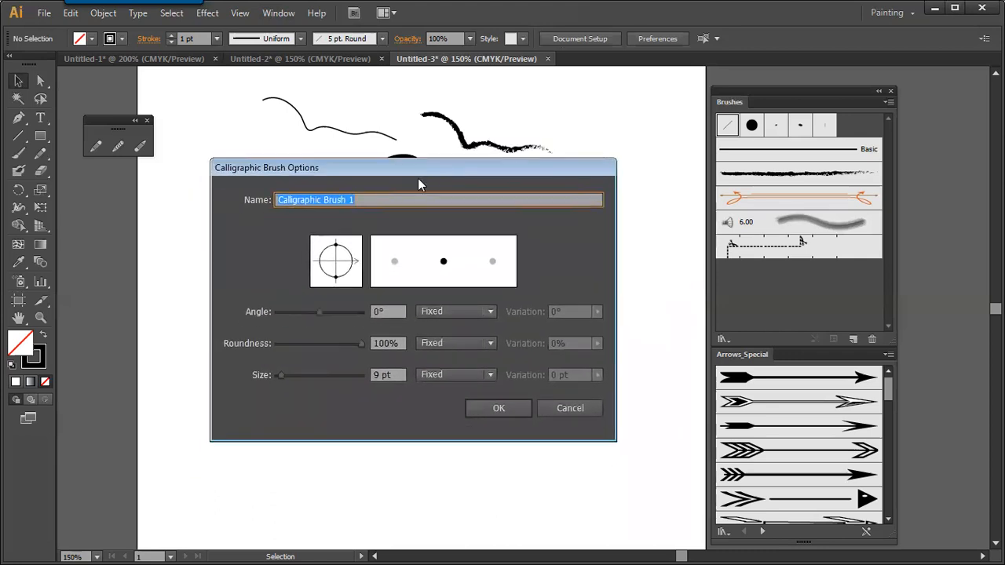
- Set the new calligraphic brush's angle to 45° and roundness to 0%, leaving the size at 9 pt, and create the brush
{"action": "left_click", "coordinate": [401, 342]}
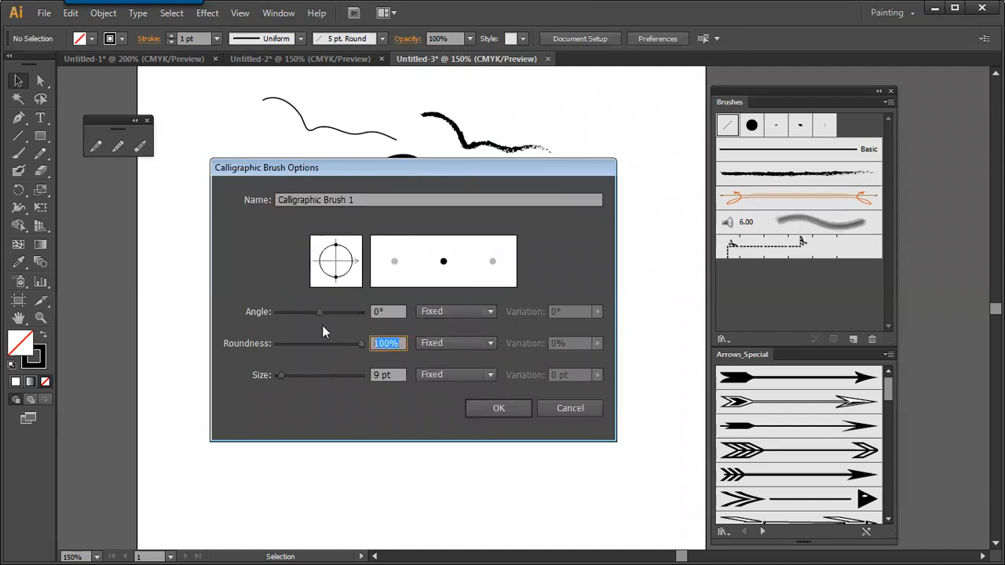
{"action": "type", "text": "45"}
{"action": "key", "text": "shift+Tab"}
{"action": "type", "text": "45"}
{"action": "key", "text": "Tab"}
{"action": "type", "text": "0"}
{"action": "key", "text": "Tab"}
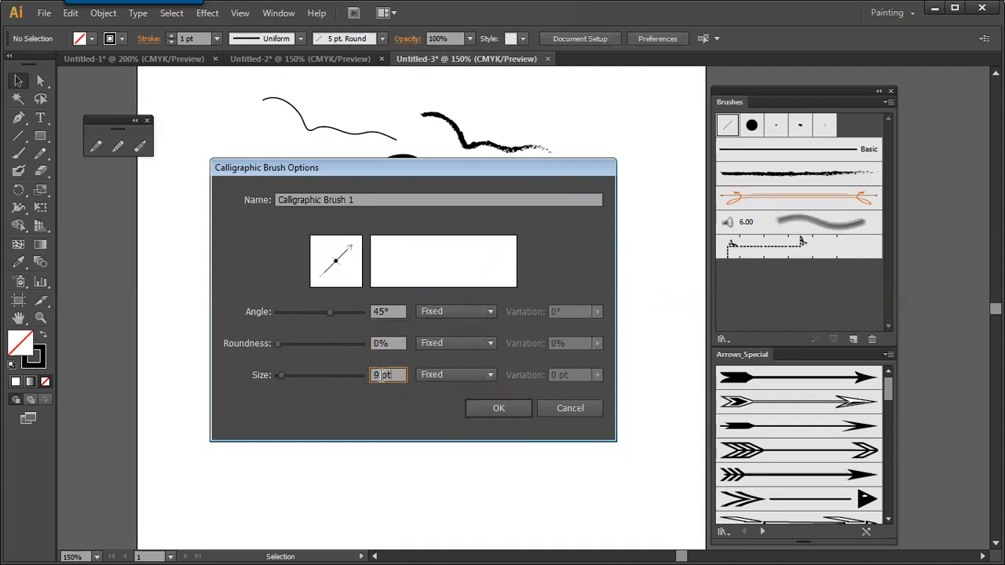
{"action": "left_click", "coordinate": [507, 406]}
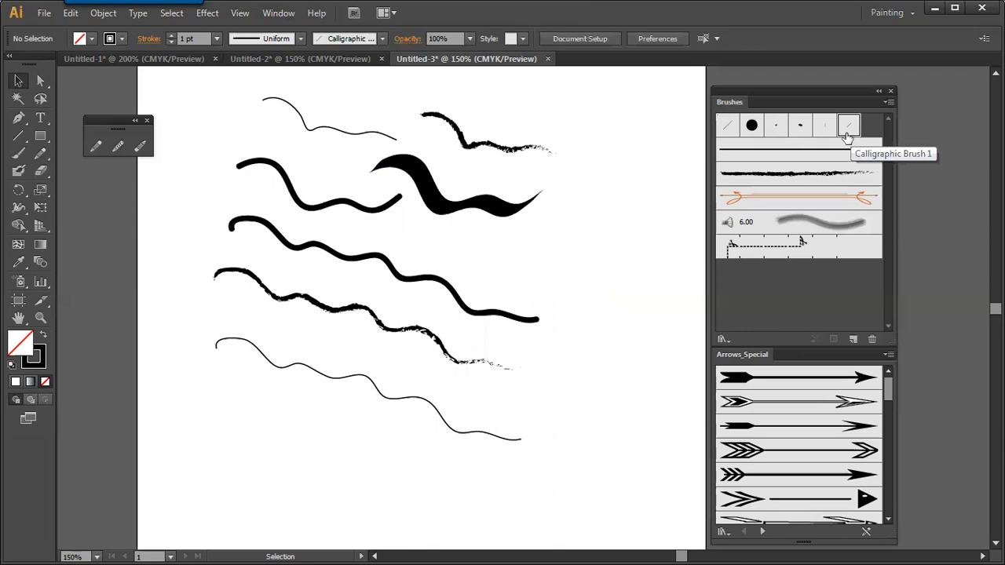
- Delete all strokes on the artboard and paint a 2-shaped stroke with the Paintbrush using Calligraphic Brush 1
{"action": "key", "text": "ctrl+a"}
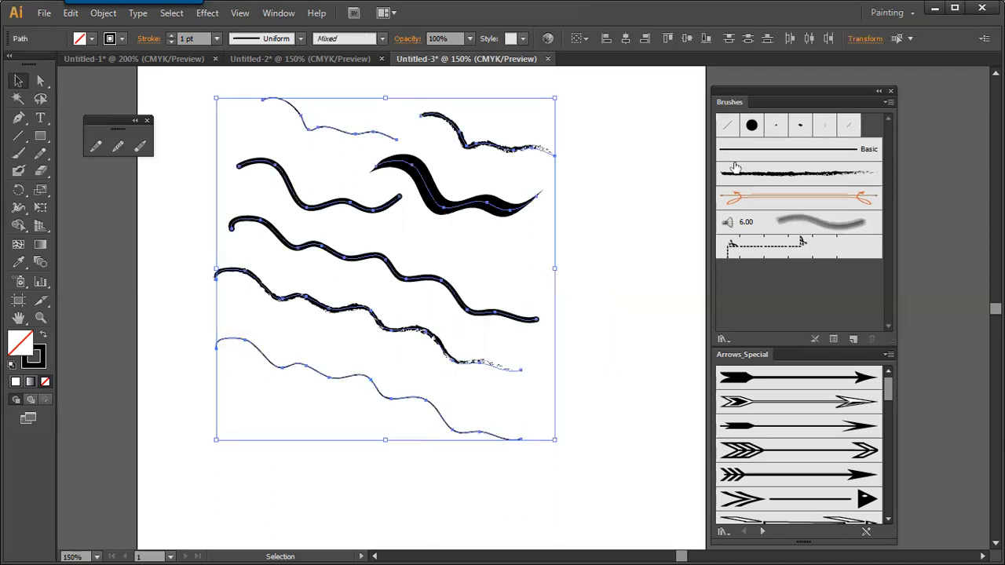
{"action": "key", "text": "Delete"}
{"action": "left_click", "coordinate": [849, 131]}
{"action": "left_click", "coordinate": [19, 154]}
{"action": "mouse_move", "coordinate": [265, 195]}
{"action": "left_mouse_down"}
{"action": "mouse_move", "coordinate": [285, 286]}
{"action": "mouse_move", "coordinate": [278, 297]}
{"action": "mouse_move", "coordinate": [374, 334]}
{"action": "left_mouse_up"}
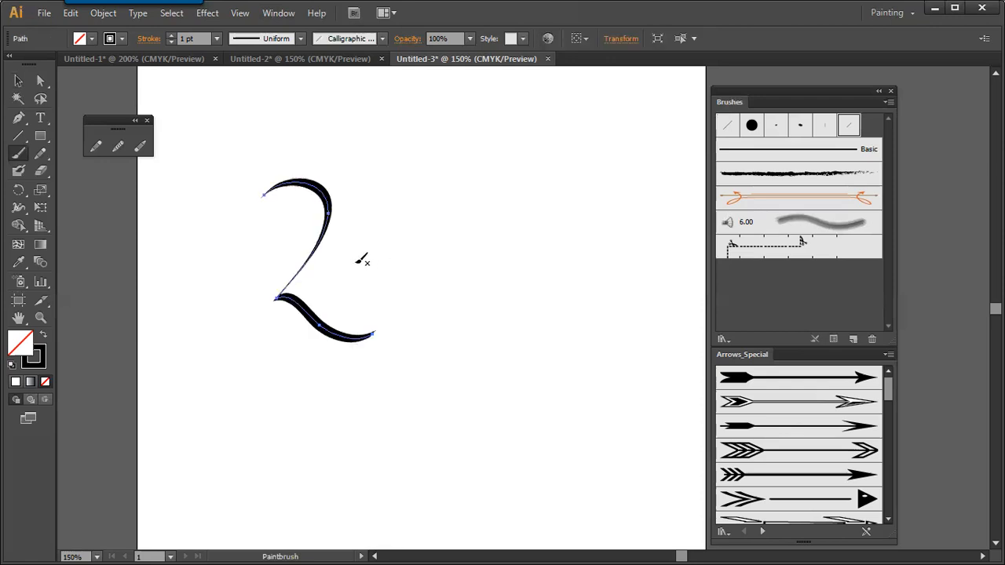
- Increase and decrease the brush size on the selected 2-shaped stroke, ending slightly thicker than first painted
{"action": "key", "text": "bracketright"}
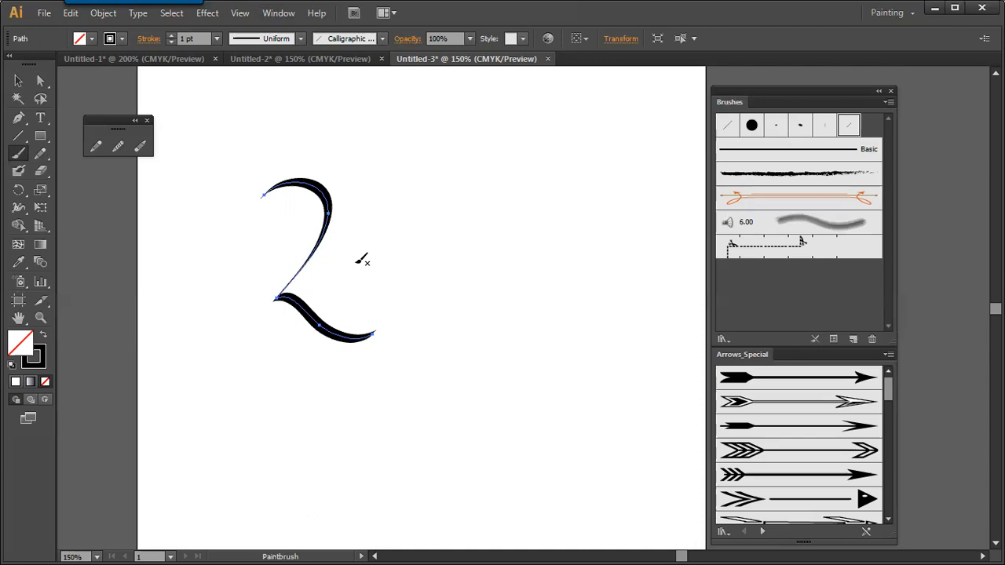
{"action": "key", "text": "bracketright"}
{"action": "key", "text": "bracketleft"}
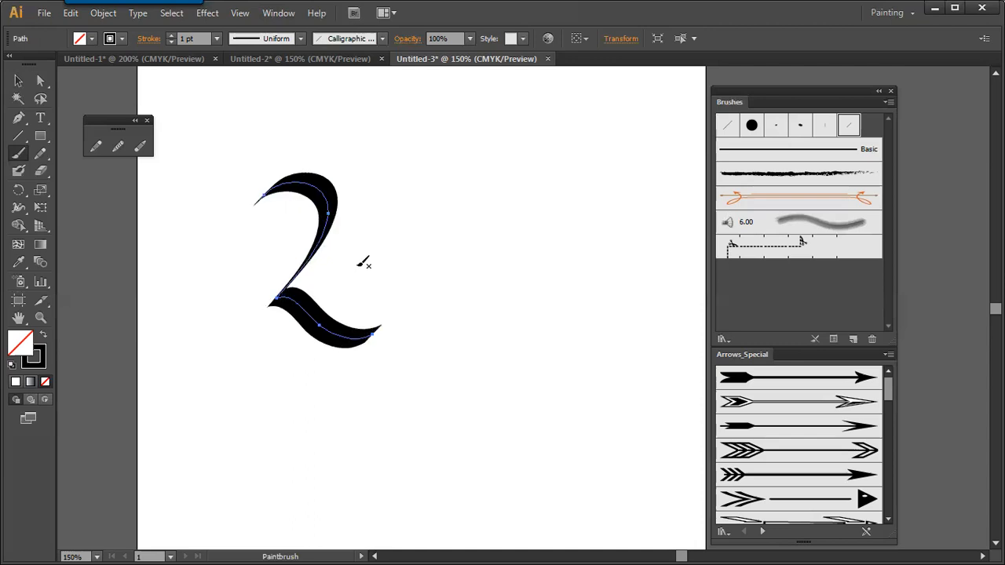
{"action": "key", "text": "bracketleft"}
{"action": "key", "text": "bracketleft"}
{"action": "key", "text": "bracketright"}
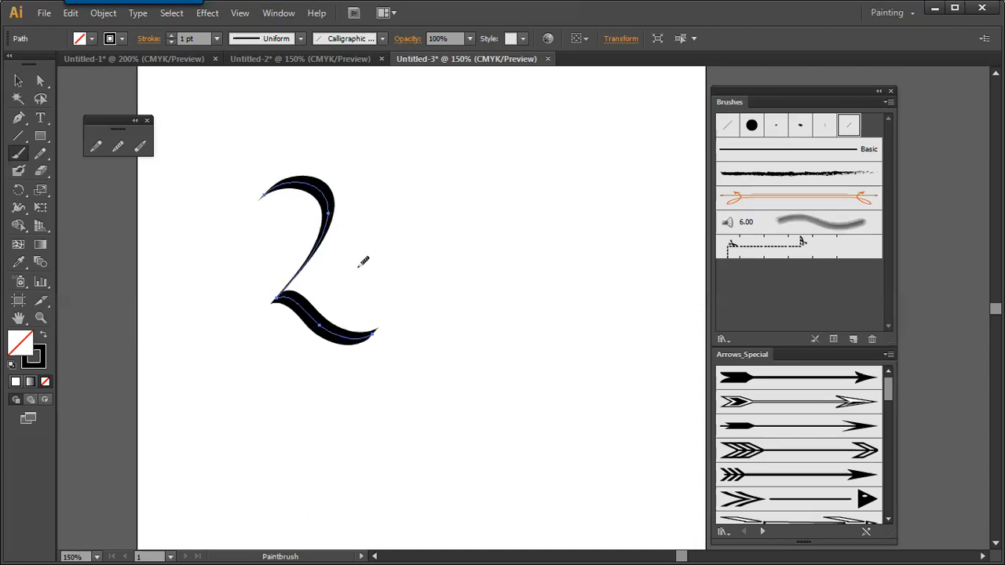
- Switch to Paint and handwrite a pair of square brackets separated by a slash beside the Calligraphy entry
{"action": "key", "text": "alt+Tab"}
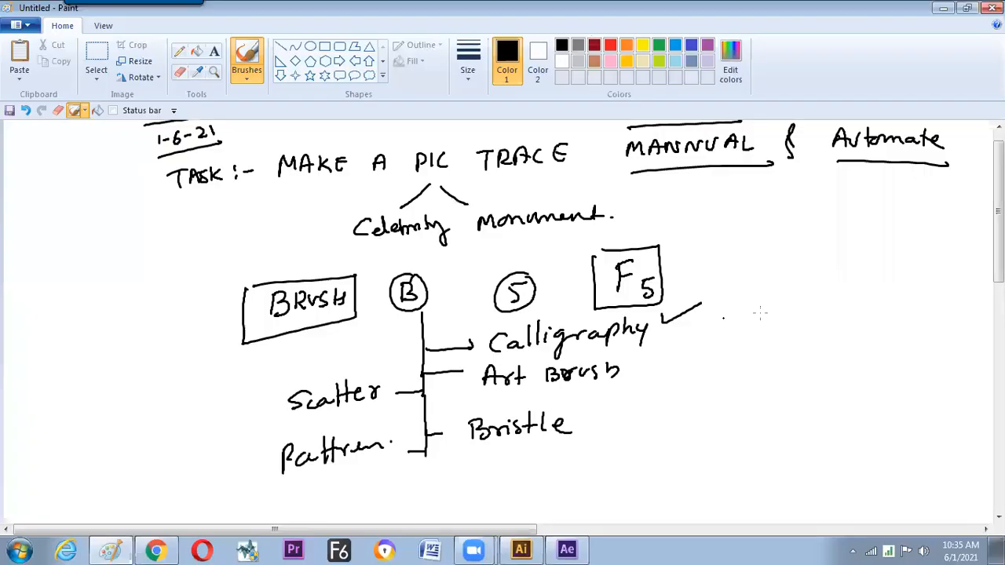
{"action": "left_click_drag", "start_coordinate": [761, 314], "coordinate": [758, 348]}
{"action": "mouse_move", "coordinate": [795, 314]}
{"action": "left_mouse_down"}
{"action": "mouse_move", "coordinate": [810, 342]}
{"action": "mouse_move", "coordinate": [793, 350]}
{"action": "left_mouse_up"}
{"action": "left_click_drag", "start_coordinate": [794, 288], "coordinate": [746, 384]}
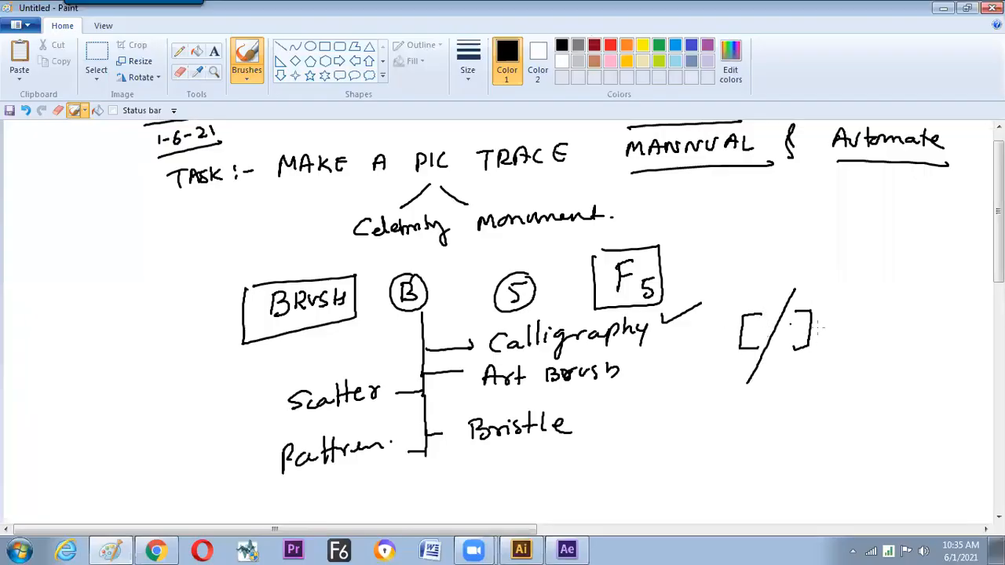
{"action": "left_click_drag", "start_coordinate": [833, 324], "coordinate": [846, 323]}
{"action": "mouse_move", "coordinate": [866, 313]}
{"action": "left_mouse_down"}
{"action": "mouse_move", "coordinate": [856, 328]}
{"action": "mouse_move", "coordinate": [894, 332]}
{"action": "left_mouse_up"}
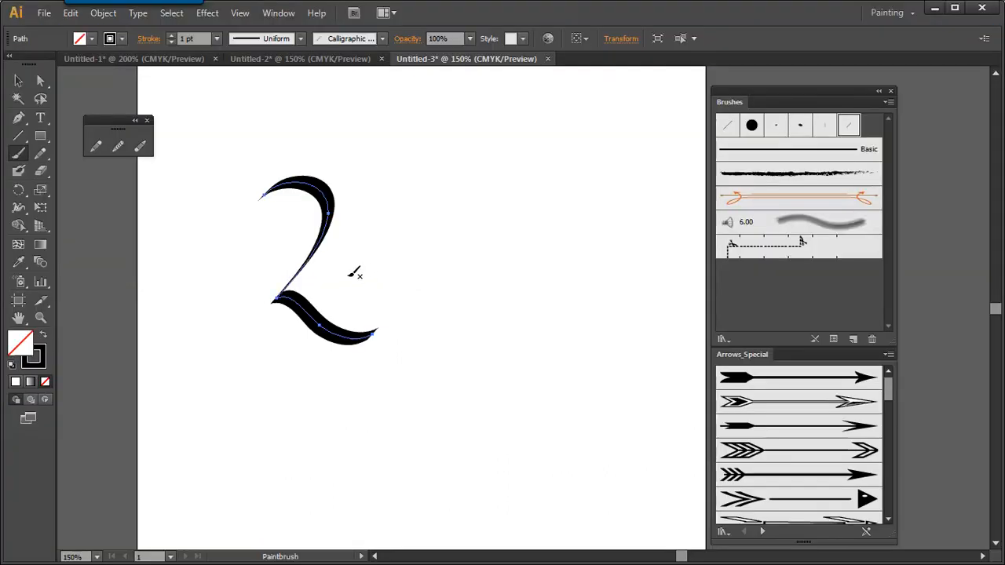
- Duplicate the 2-shaped calligraphic stroke in Illustrator to make a horizontal row of three
{"action": "key", "text": "v"}
{"action": "left_click_drag", "start_coordinate": [328, 213], "coordinate": [569, 227]}
{"action": "left_click", "coordinate": [555, 227]}
- Remove the brush stroke from the middle 2-shaped copy and deselect it
{"action": "left_click", "coordinate": [411, 235]}
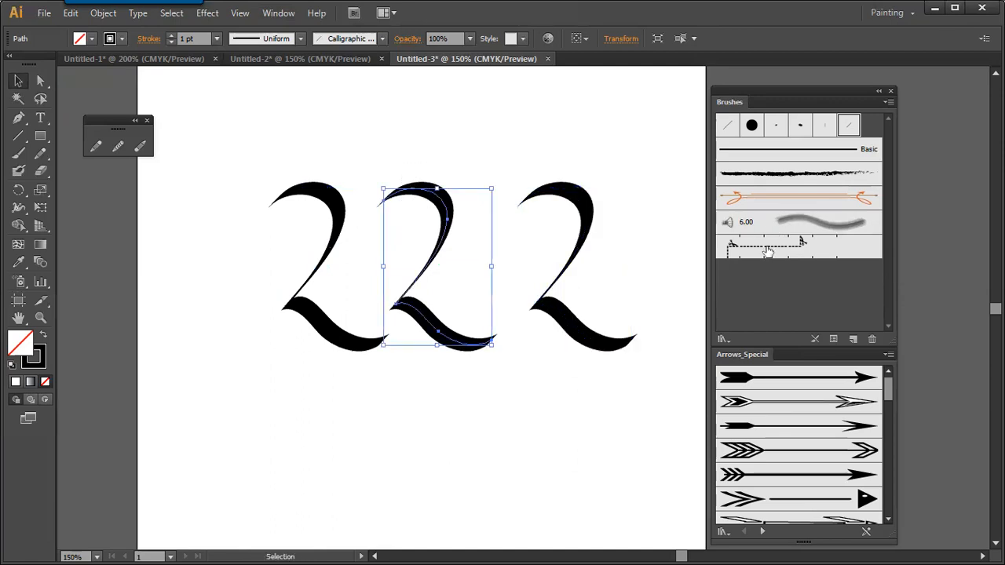
{"action": "left_click", "coordinate": [809, 338]}
{"action": "left_click", "coordinate": [522, 404]}
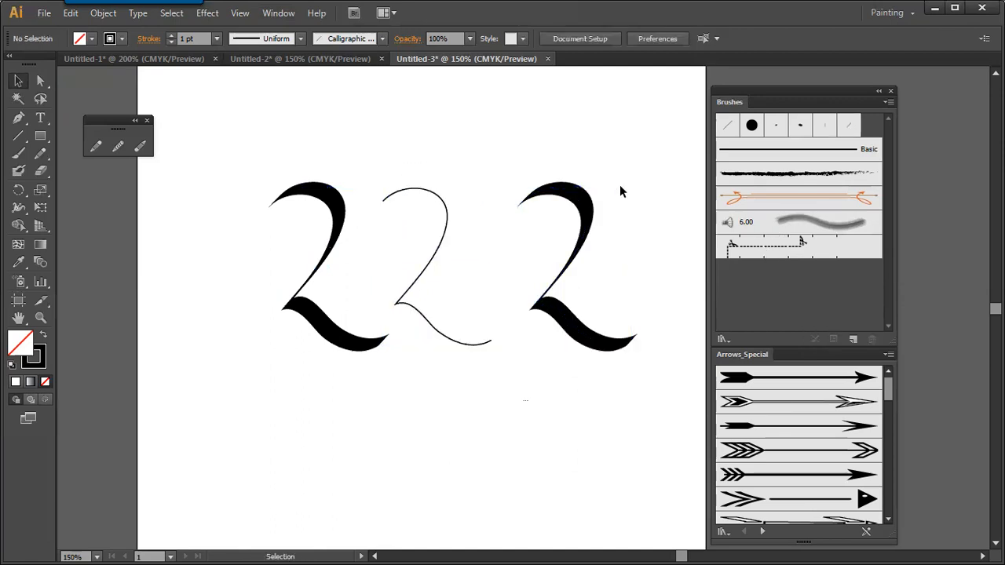
- Expand the appearance of the last 2-shaped copy in the row into filled outlines
{"action": "left_click", "coordinate": [584, 203]}
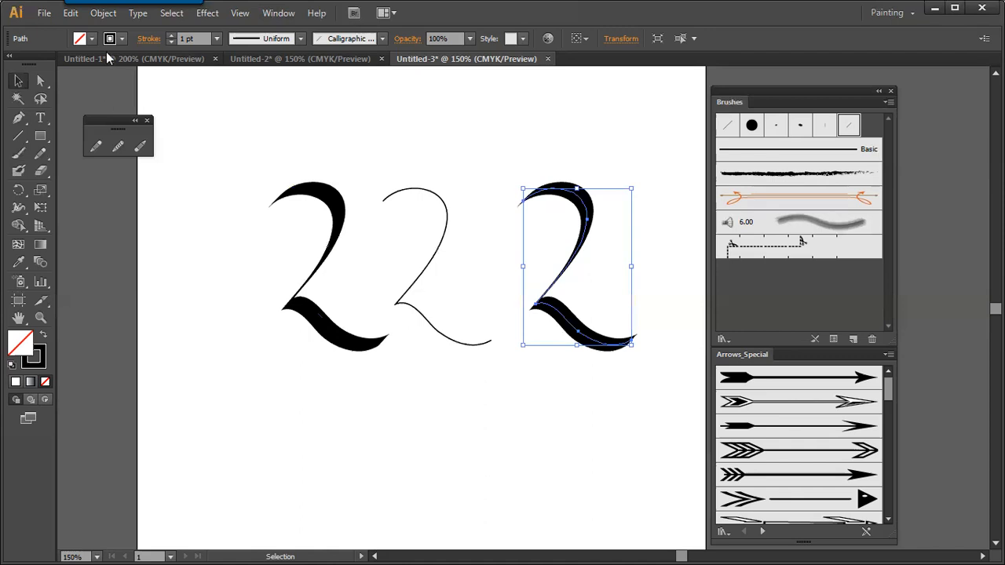
{"action": "left_click", "coordinate": [111, 18]}
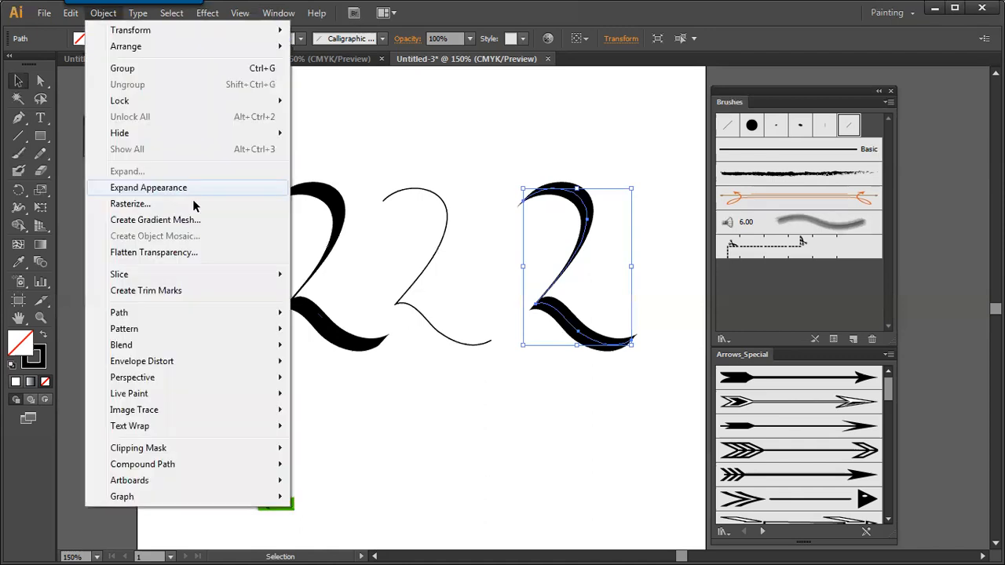
{"action": "left_click", "coordinate": [192, 188]}
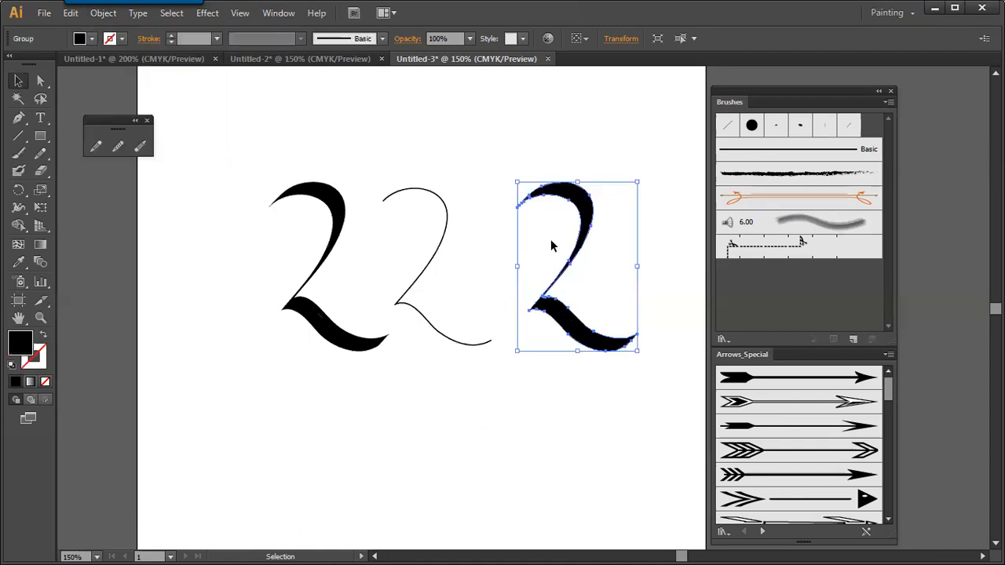
- Reshape the expanded 2 with the Pencil tool, rounding its top into a solid blob and redrawing its tail curving upward
{"action": "left_click", "coordinate": [549, 237]}
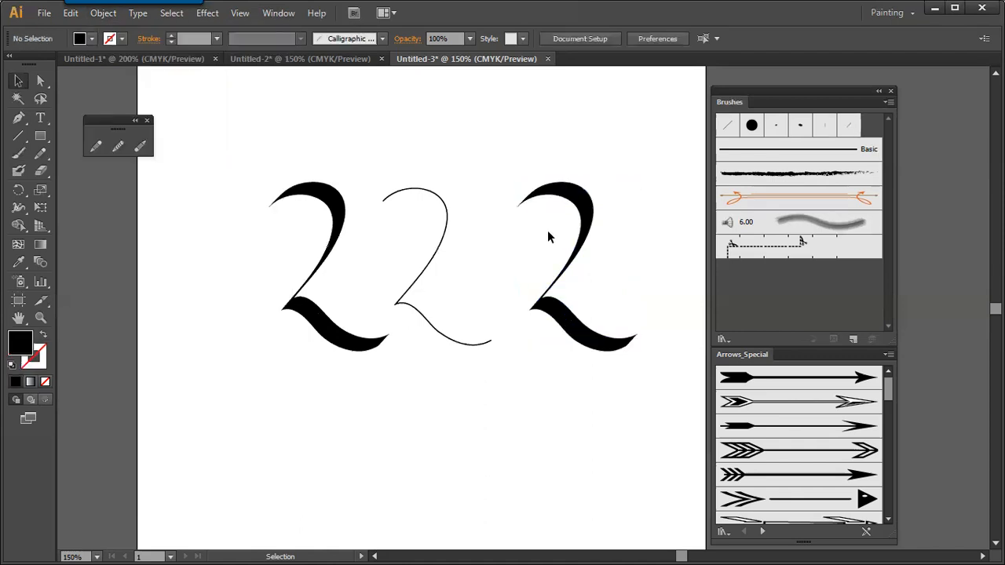
{"action": "left_click", "coordinate": [585, 198]}
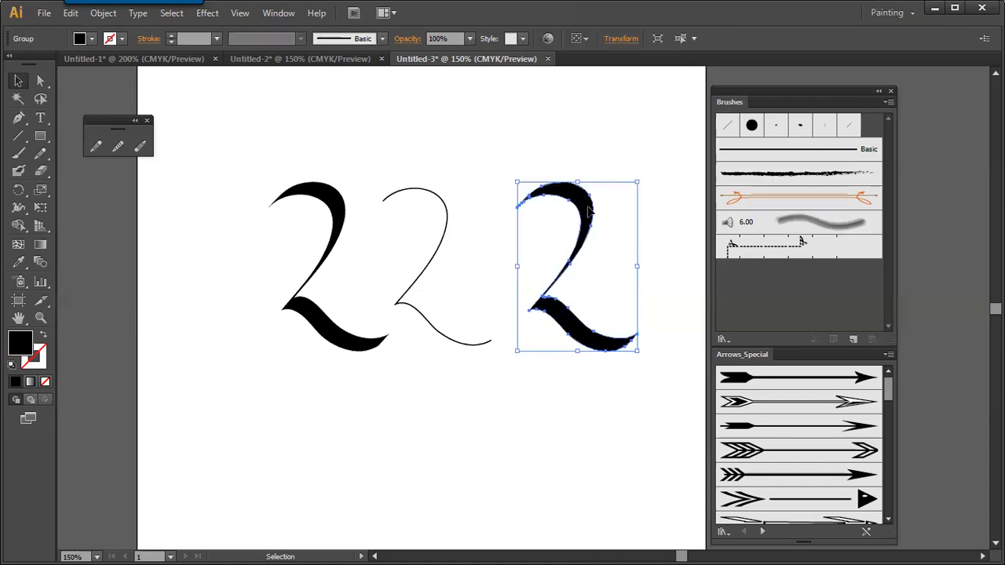
{"action": "left_click", "coordinate": [95, 147]}
{"action": "mouse_move", "coordinate": [520, 206]}
{"action": "left_mouse_down"}
{"action": "mouse_move", "coordinate": [540, 229]}
{"action": "mouse_move", "coordinate": [579, 227]}
{"action": "mouse_move", "coordinate": [561, 264]}
{"action": "left_mouse_up"}
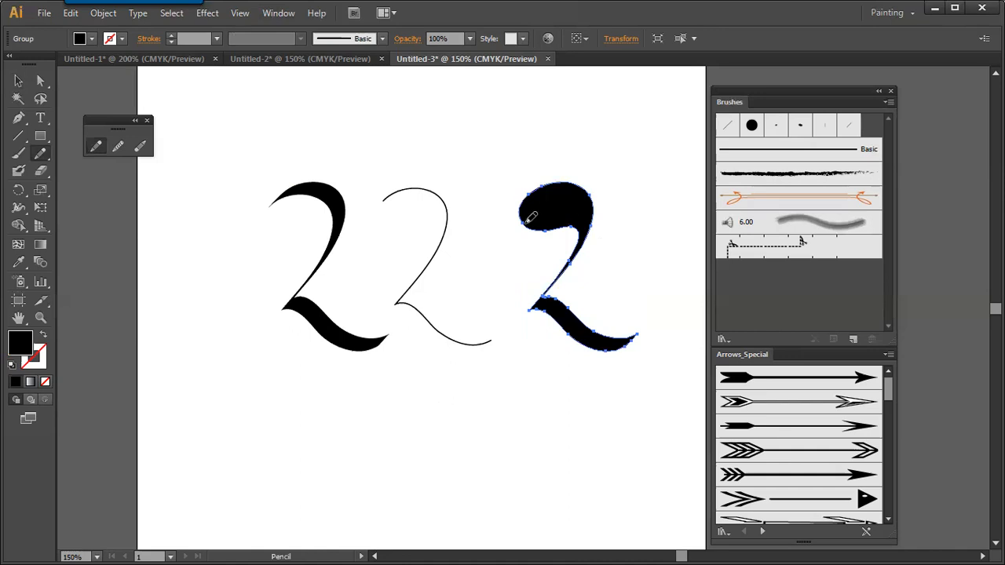
{"action": "mouse_move", "coordinate": [581, 248]}
{"action": "left_mouse_down"}
{"action": "mouse_move", "coordinate": [588, 277]}
{"action": "mouse_move", "coordinate": [631, 274]}
{"action": "mouse_move", "coordinate": [672, 250]}
{"action": "mouse_move", "coordinate": [682, 258]}
{"action": "mouse_move", "coordinate": [629, 290]}
{"action": "mouse_move", "coordinate": [598, 295]}
{"action": "mouse_move", "coordinate": [571, 275]}
{"action": "mouse_move", "coordinate": [580, 249]}
{"action": "left_mouse_up"}
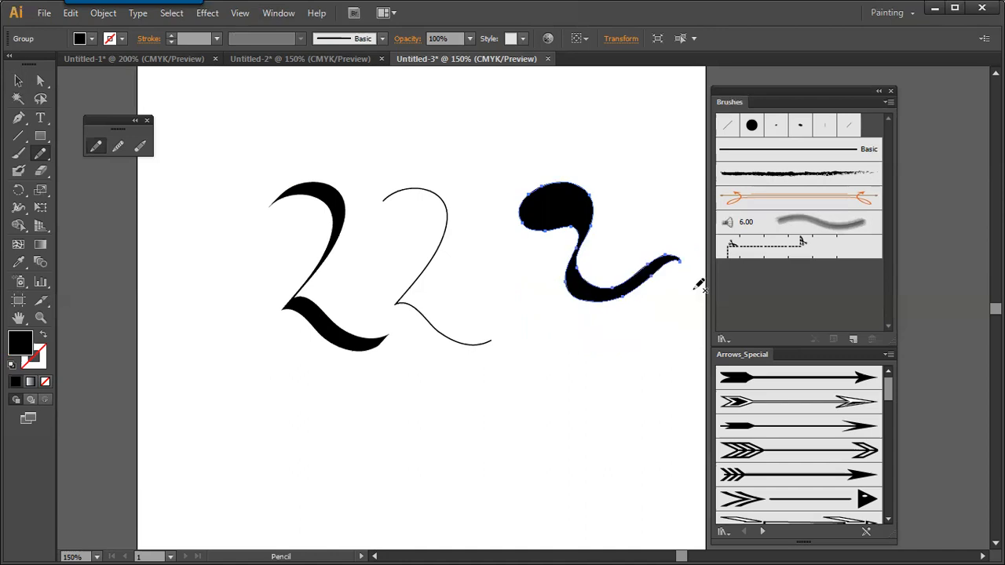
- Move the reshaped 2 slightly closer to the middle outline copy
{"action": "key", "text": "v"}
{"action": "mouse_move", "coordinate": [540, 214]}
{"action": "left_mouse_down"}
{"action": "mouse_move", "coordinate": [512, 250]}
{"action": "mouse_move", "coordinate": [521, 213]}
{"action": "left_mouse_up"}
{"action": "left_click", "coordinate": [444, 230]}
{"action": "left_click", "coordinate": [515, 216]}
{"action": "left_click", "coordinate": [457, 231]}
{"action": "left_click", "coordinate": [340, 196]}
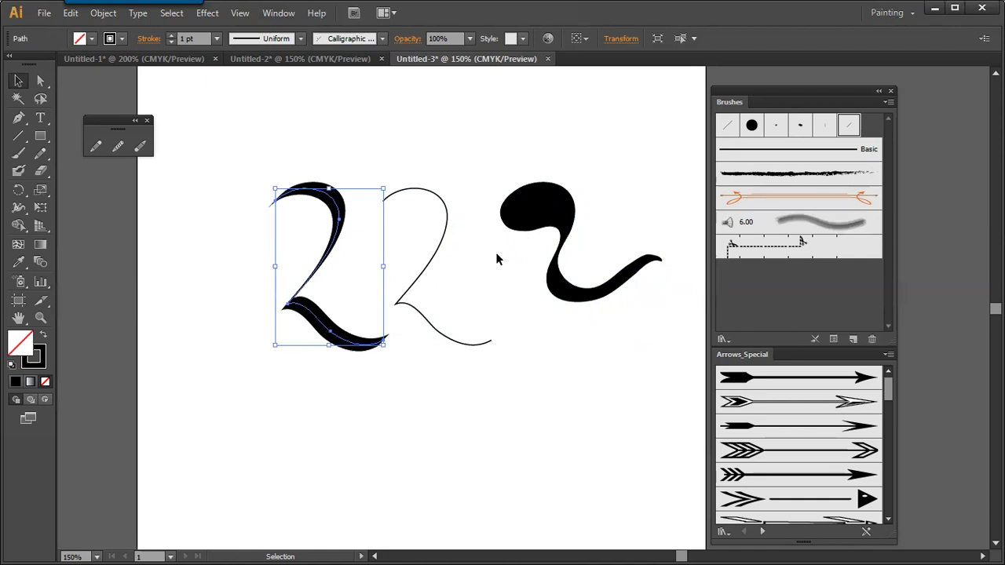
{"action": "left_click", "coordinate": [537, 248]}
- Move all three 2 shapes together toward the artboard's upper edge and deselect them
{"action": "key", "text": "ctrl+a"}
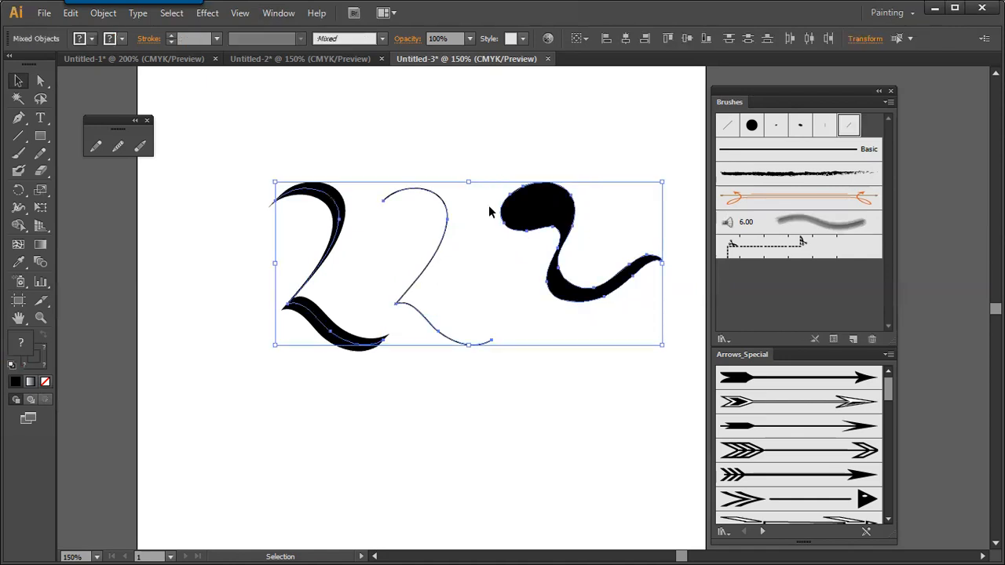
{"action": "left_click_drag", "start_coordinate": [536, 219], "coordinate": [526, 144]}
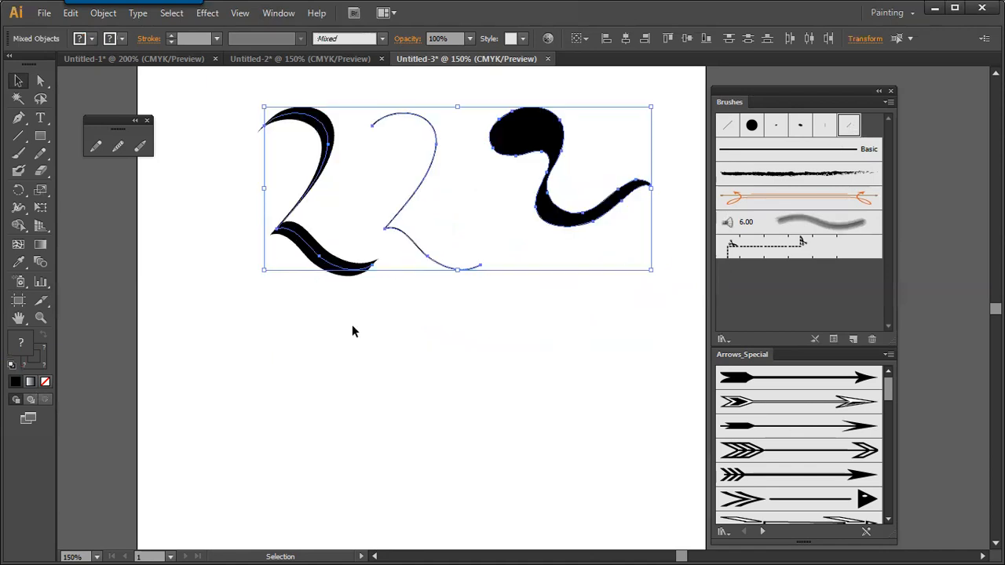
{"action": "left_click", "coordinate": [251, 284]}
- Set Calligraphic Brush 1 to a size of 25 pt without applying the change to existing strokes, ready for the Paintbrush
{"action": "left_click", "coordinate": [19, 153]}
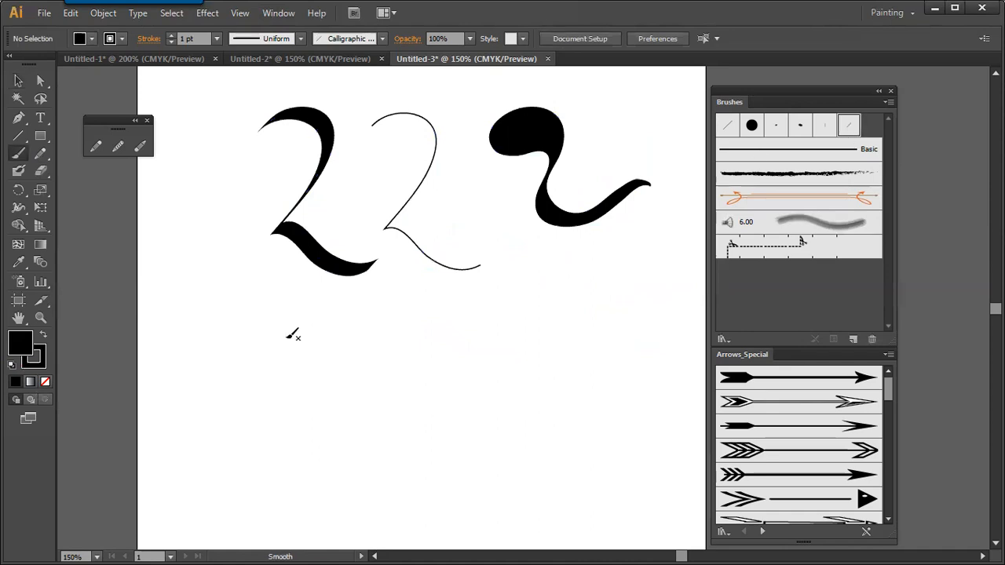
{"action": "double_click", "coordinate": [851, 124]}
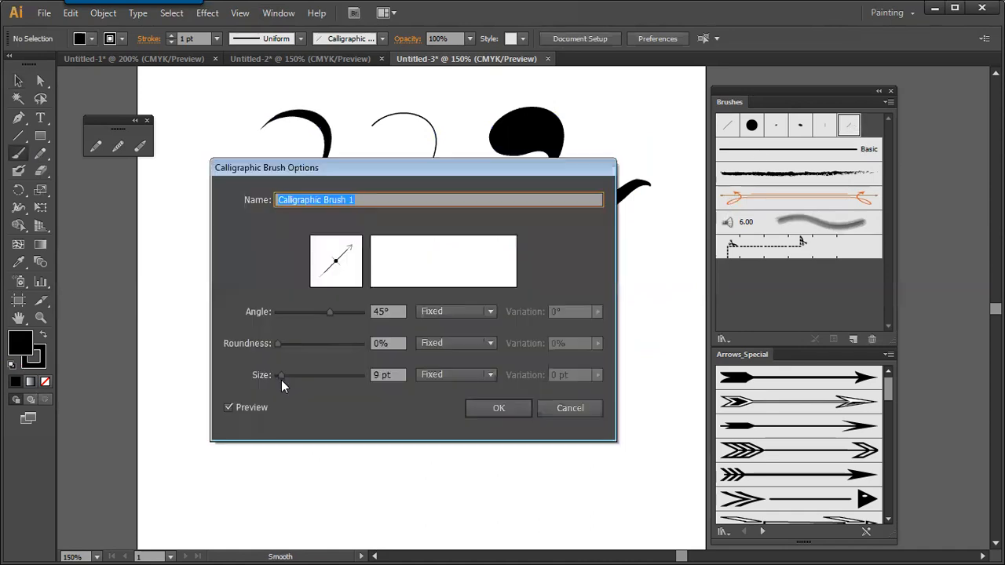
{"action": "left_click_drag", "start_coordinate": [298, 377], "coordinate": [289, 378]}
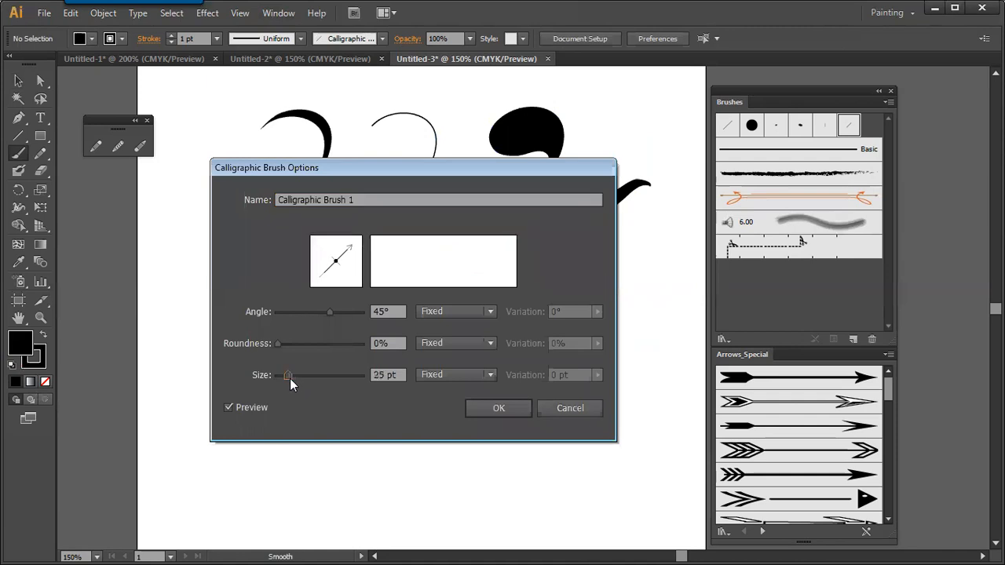
{"action": "left_click", "coordinate": [512, 405]}
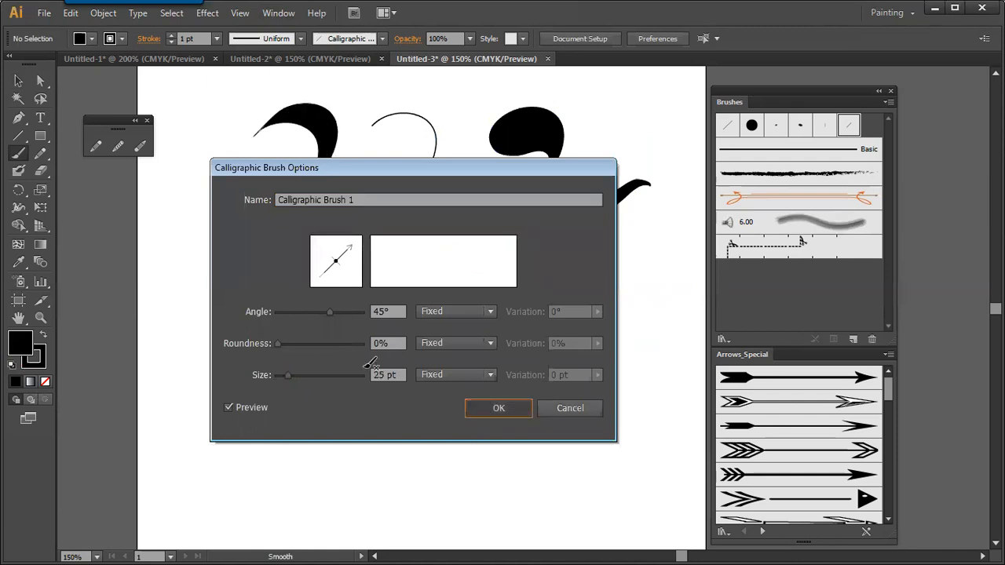
{"action": "key", "text": "Return"}
- Paint a 2-like calligraphic stroke below the first 2, try adding a crossbar to it, and undo the crossbar
{"action": "mouse_move", "coordinate": [237, 306]}
{"action": "left_mouse_down"}
{"action": "mouse_move", "coordinate": [264, 395]}
{"action": "mouse_move", "coordinate": [240, 416]}
{"action": "left_mouse_up"}
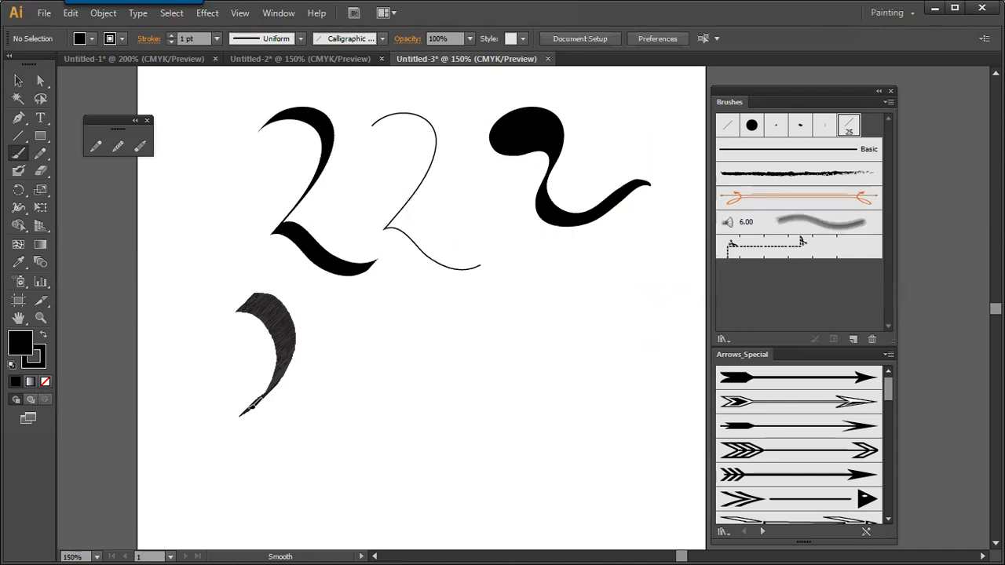
{"action": "left_click_drag", "start_coordinate": [290, 440], "coordinate": [321, 449]}
{"action": "left_click_drag", "start_coordinate": [265, 393], "coordinate": [324, 387]}
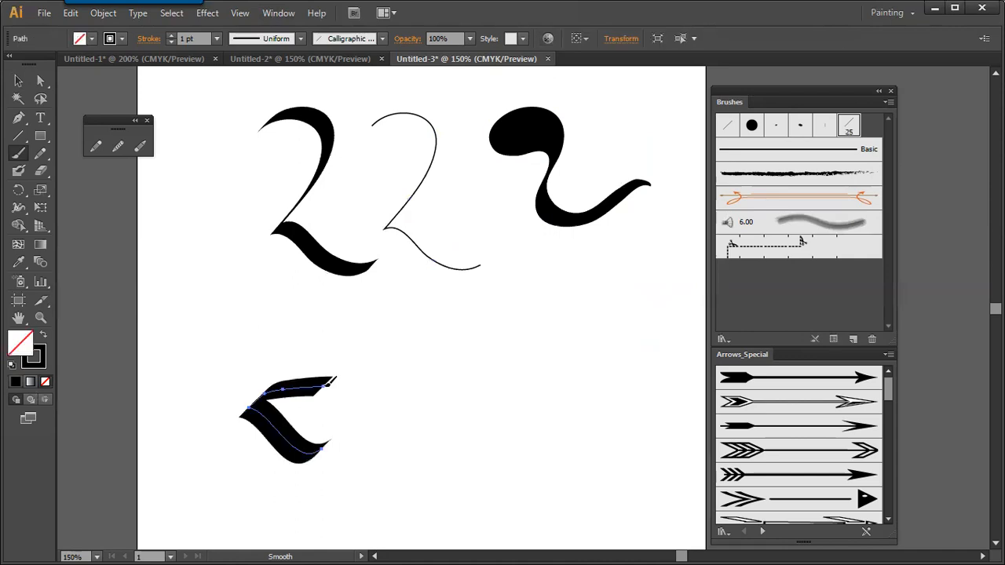
{"action": "key", "text": "ctrl+z"}
- Turn off Edit Selected Paths in the Paintbrush Tool Options
{"action": "key", "text": "Return"}
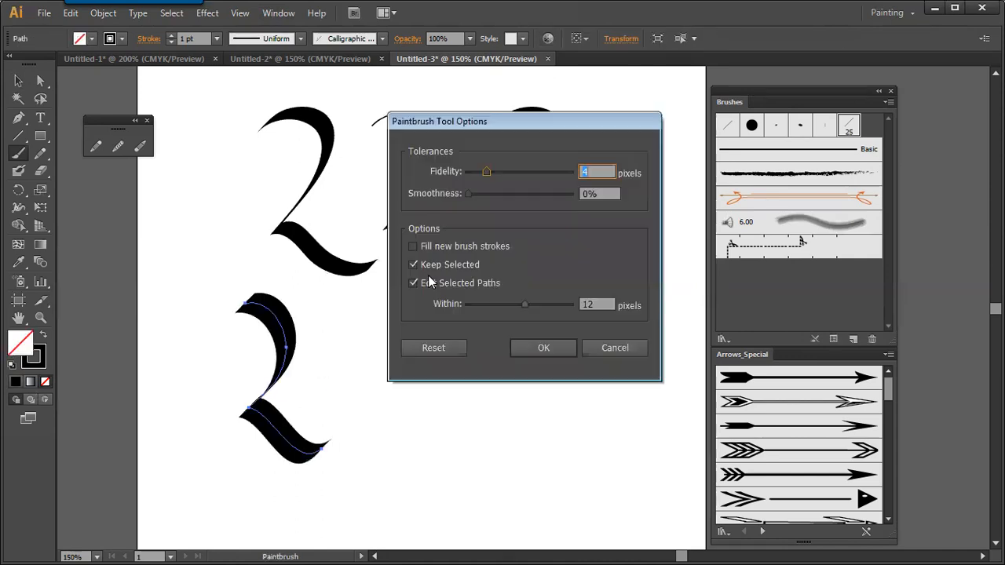
{"action": "left_click", "coordinate": [429, 283]}
{"action": "key", "text": "Return"}
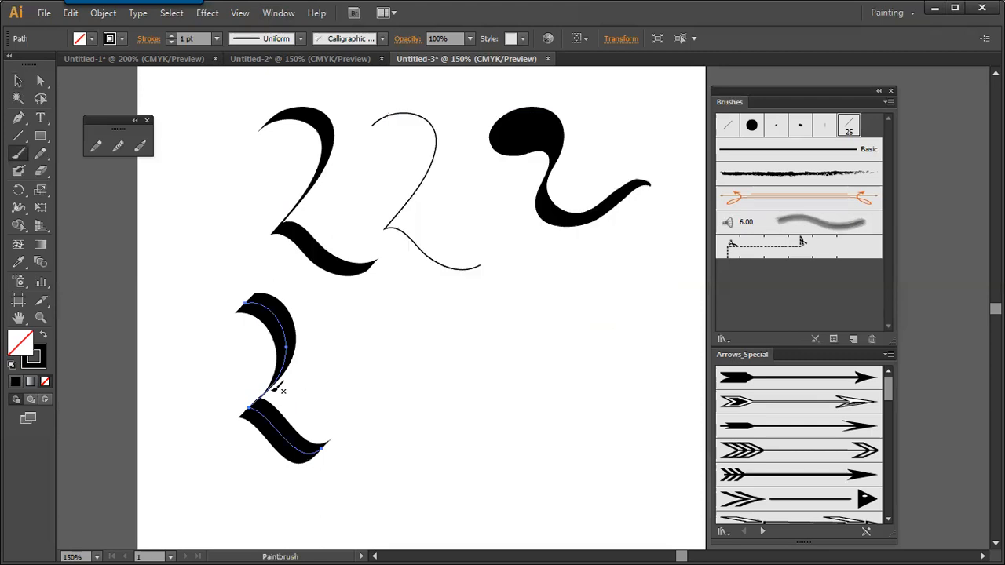
- Complete the Devanagari letter सा with a crossbar, stems and headline, and paint रे and गा beside it
{"action": "left_click_drag", "start_coordinate": [321, 310], "coordinate": [328, 424]}
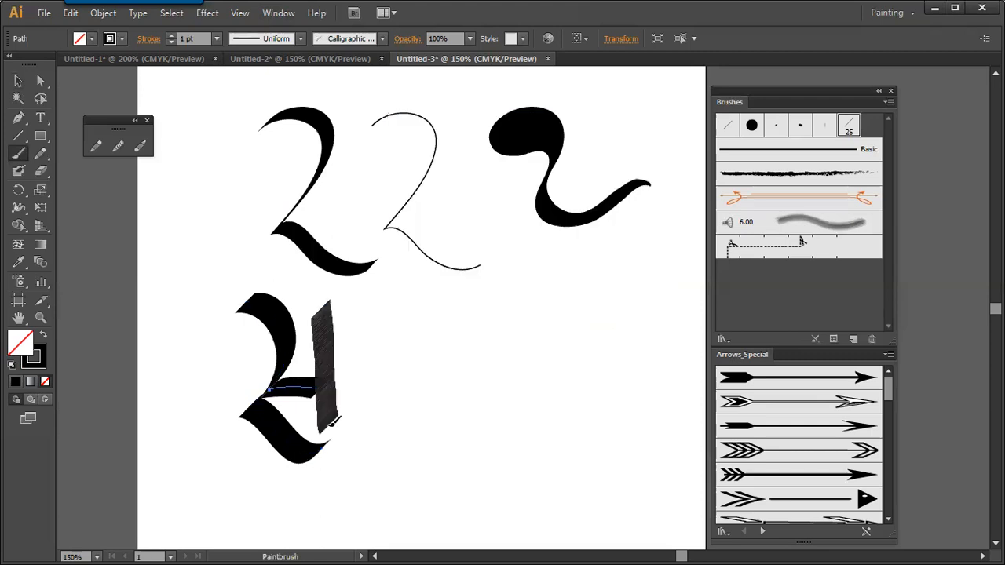
{"action": "mouse_move", "coordinate": [182, 354]}
{"action": "left_mouse_down"}
{"action": "mouse_move", "coordinate": [246, 300]}
{"action": "mouse_move", "coordinate": [387, 312]}
{"action": "mouse_move", "coordinate": [354, 403]}
{"action": "left_mouse_up"}
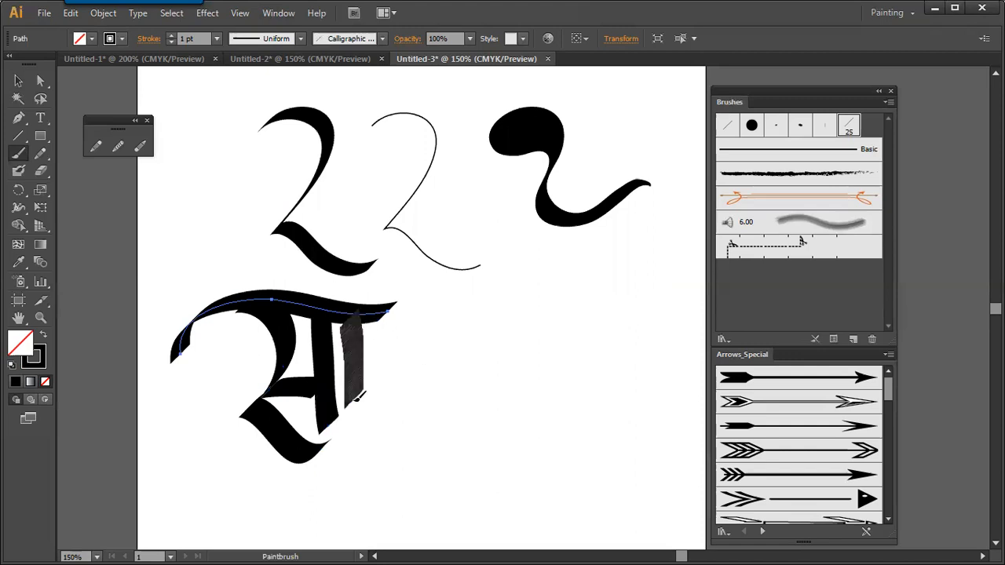
{"action": "mouse_move", "coordinate": [446, 299]}
{"action": "left_mouse_down"}
{"action": "mouse_move", "coordinate": [454, 334]}
{"action": "mouse_move", "coordinate": [421, 363]}
{"action": "mouse_move", "coordinate": [500, 394]}
{"action": "left_mouse_up"}
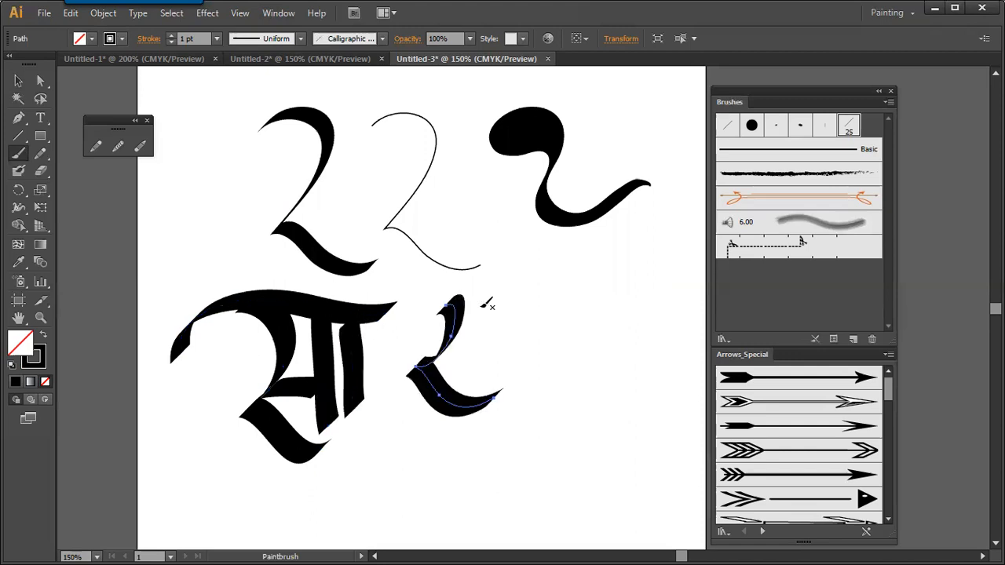
{"action": "left_click_drag", "start_coordinate": [415, 267], "coordinate": [442, 296]}
{"action": "left_click_drag", "start_coordinate": [426, 310], "coordinate": [485, 300]}
{"action": "left_click_drag", "start_coordinate": [572, 302], "coordinate": [583, 341]}
{"action": "left_click_drag", "start_coordinate": [609, 281], "coordinate": [602, 428]}
{"action": "mouse_move", "coordinate": [532, 309]}
{"action": "left_mouse_down"}
{"action": "mouse_move", "coordinate": [659, 272]}
{"action": "mouse_move", "coordinate": [630, 407]}
{"action": "left_mouse_up"}
- Paint a looping calligraphic stroke with a hooked end below सा, undoing the first attempt
{"action": "key", "text": "space"}
{"action": "left_click_drag", "start_coordinate": [345, 441], "coordinate": [356, 253]}
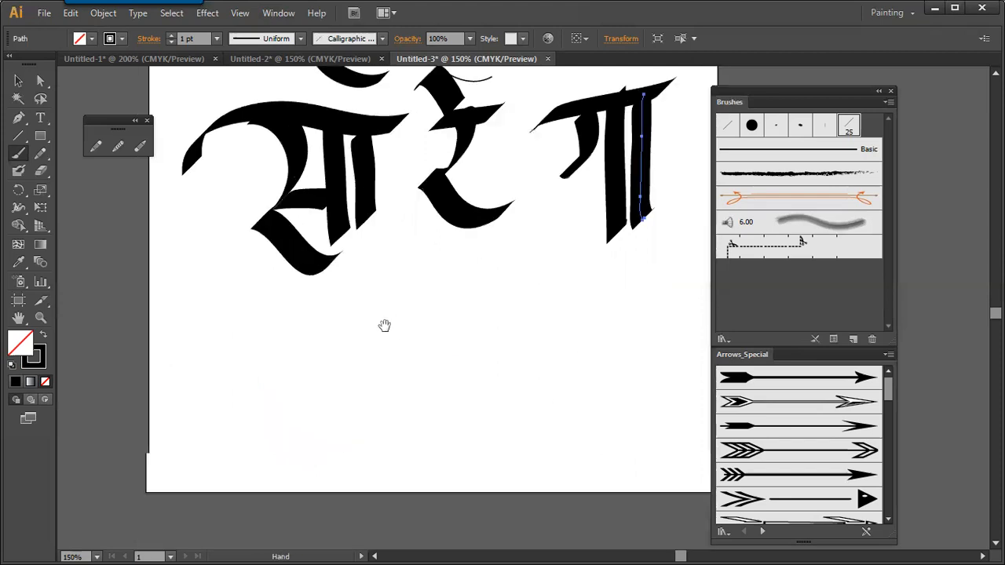
{"action": "mouse_move", "coordinate": [318, 366]}
{"action": "left_mouse_down"}
{"action": "mouse_move", "coordinate": [356, 342]}
{"action": "mouse_move", "coordinate": [332, 325]}
{"action": "mouse_move", "coordinate": [340, 376]}
{"action": "mouse_move", "coordinate": [384, 351]}
{"action": "left_mouse_up"}
{"action": "key", "text": "ctrl+z"}
{"action": "mouse_move", "coordinate": [312, 361]}
{"action": "left_mouse_down"}
{"action": "mouse_move", "coordinate": [358, 327]}
{"action": "mouse_move", "coordinate": [320, 360]}
{"action": "mouse_move", "coordinate": [434, 340]}
{"action": "mouse_move", "coordinate": [445, 307]}
{"action": "mouse_move", "coordinate": [503, 263]}
{"action": "left_mouse_up"}
- Move the looping stroke below सा, scale it down slightly and deselect it
{"action": "key", "text": "v"}
{"action": "left_click_drag", "start_coordinate": [408, 349], "coordinate": [296, 385]}
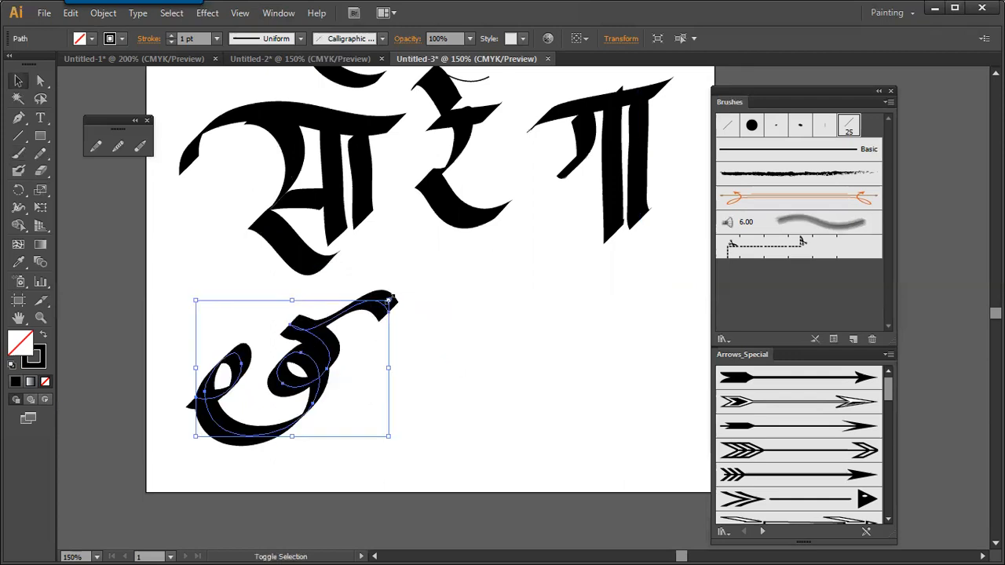
{"action": "left_click_drag", "start_coordinate": [380, 322], "coordinate": [393, 348]}
{"action": "left_click", "coordinate": [417, 295]}
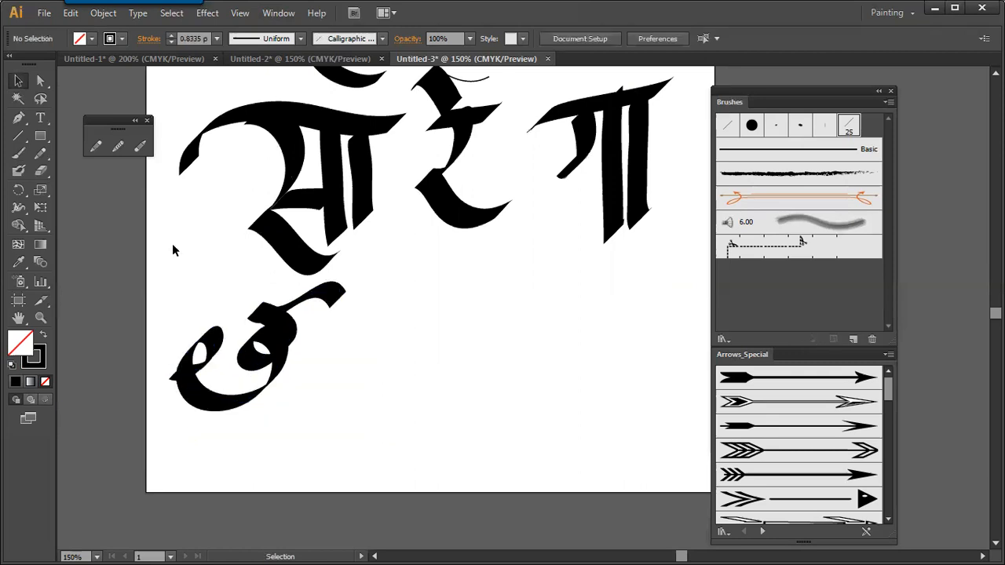
- Paint a large curling shape with the Blob Brush beside the looping stroke, select it to show its outlines, and deselect it
{"action": "mouse_move", "coordinate": [463, 355]}
{"action": "left_mouse_down"}
{"action": "mouse_move", "coordinate": [430, 317]}
{"action": "mouse_move", "coordinate": [416, 381]}
{"action": "mouse_move", "coordinate": [453, 420]}
{"action": "left_mouse_up"}
{"action": "mouse_move", "coordinate": [547, 385]}
{"action": "left_mouse_down"}
{"action": "mouse_move", "coordinate": [564, 319]}
{"action": "mouse_move", "coordinate": [546, 304]}
{"action": "mouse_move", "coordinate": [529, 323]}
{"action": "mouse_move", "coordinate": [534, 346]}
{"action": "mouse_move", "coordinate": [497, 373]}
{"action": "left_mouse_up"}
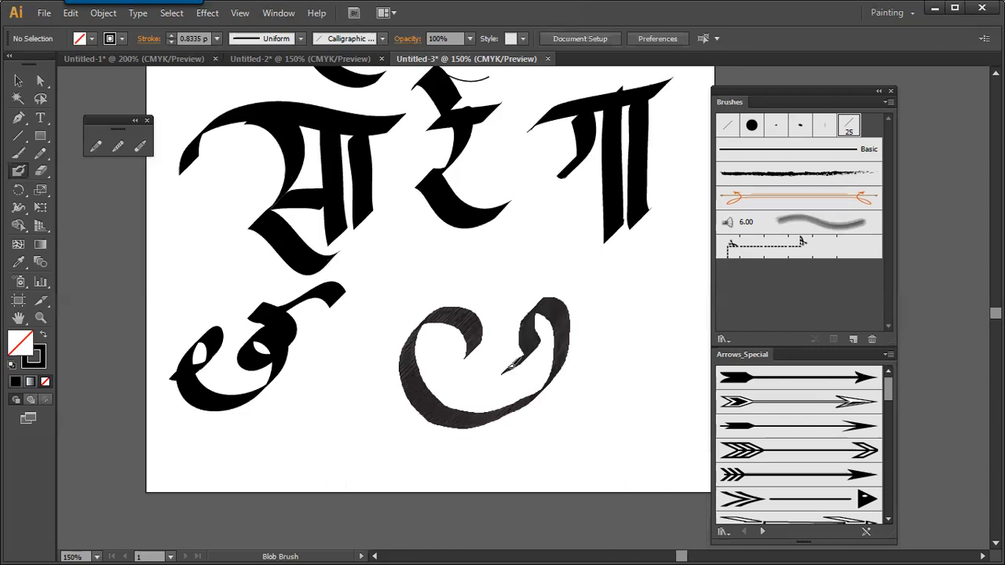
{"action": "key", "text": "v"}
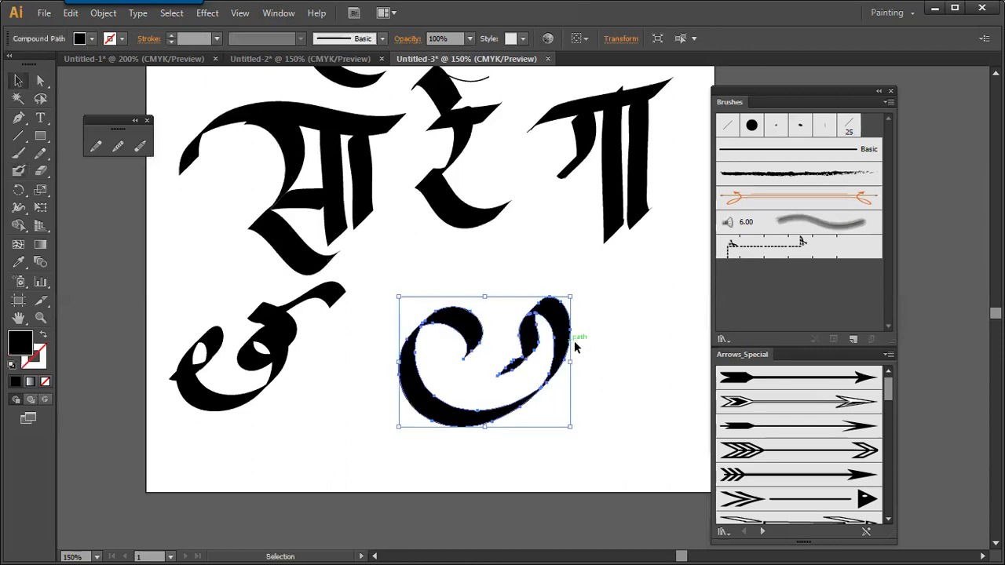
{"action": "left_click", "coordinate": [614, 381]}
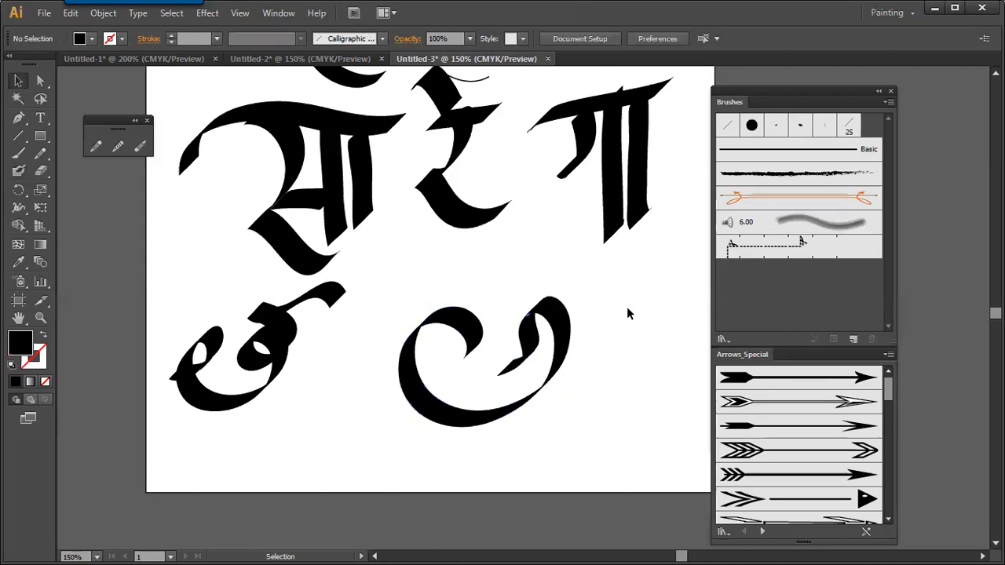
- Select the 25 pt calligraphic brush, create a new default document to compare its brushes, and return to Untitled-3
{"action": "key", "text": "ctrl"}
{"action": "left_click", "coordinate": [848, 128]}
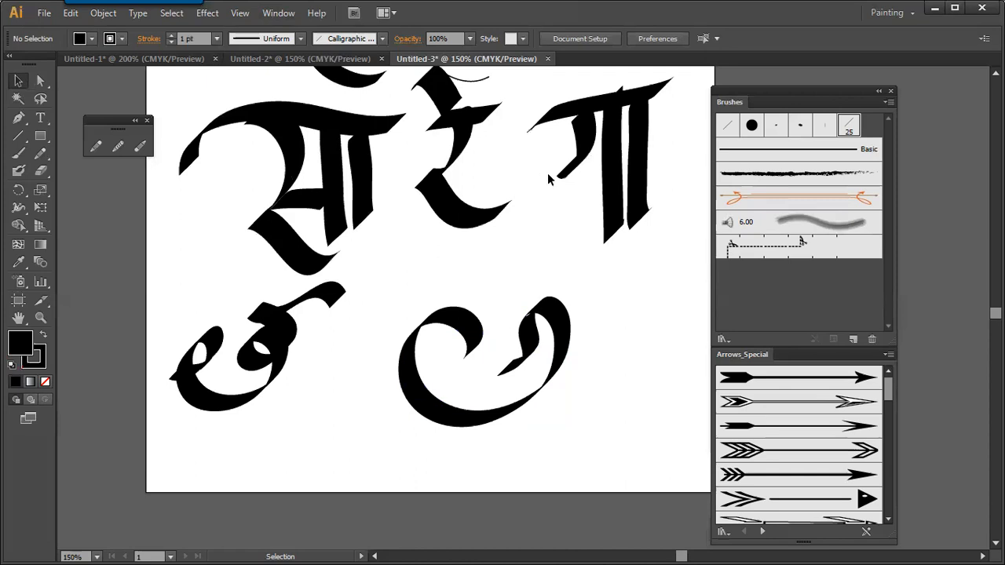
{"action": "left_click_drag", "start_coordinate": [581, 115], "coordinate": [587, 162]}
{"action": "key", "text": "ctrl+n"}
{"action": "key", "text": "Return"}
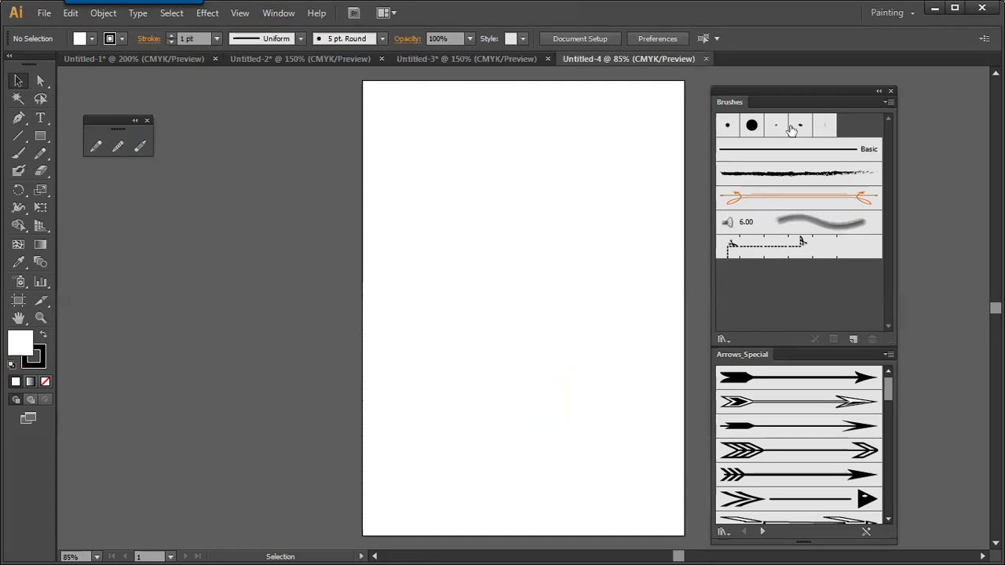
{"action": "left_click", "coordinate": [502, 58]}
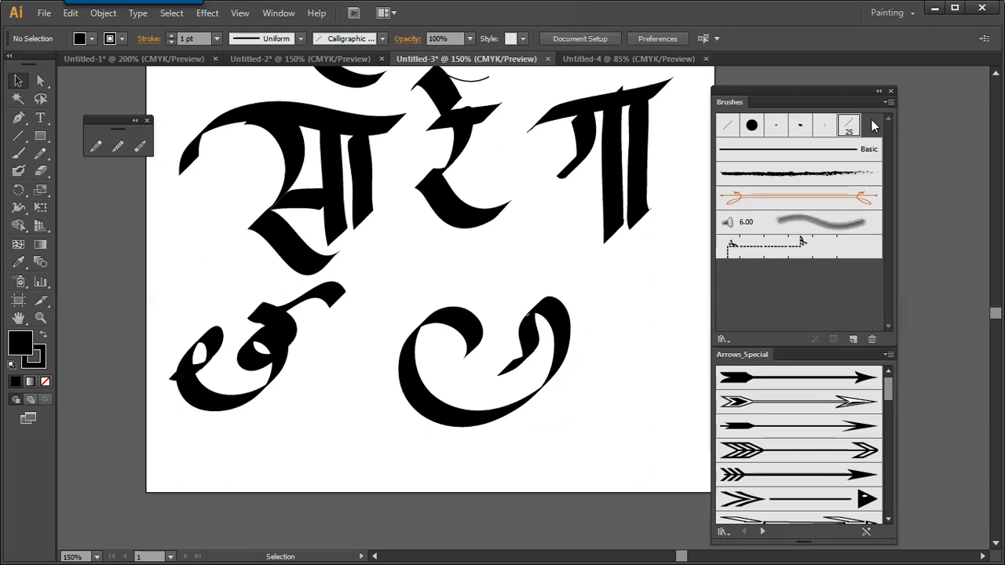
{"action": "left_click", "coordinate": [886, 103]}
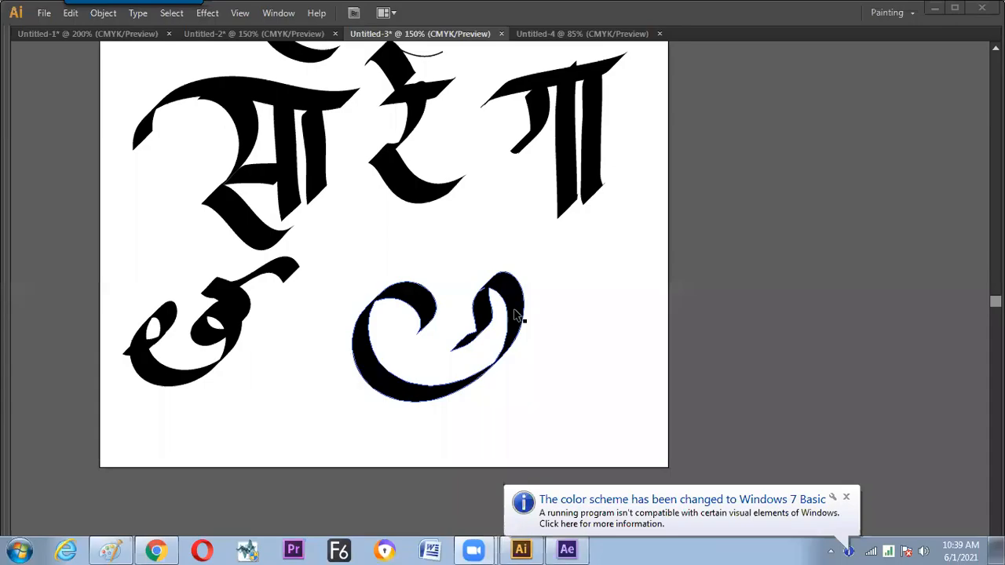
{"action": "key", "text": "alt+Tab"}
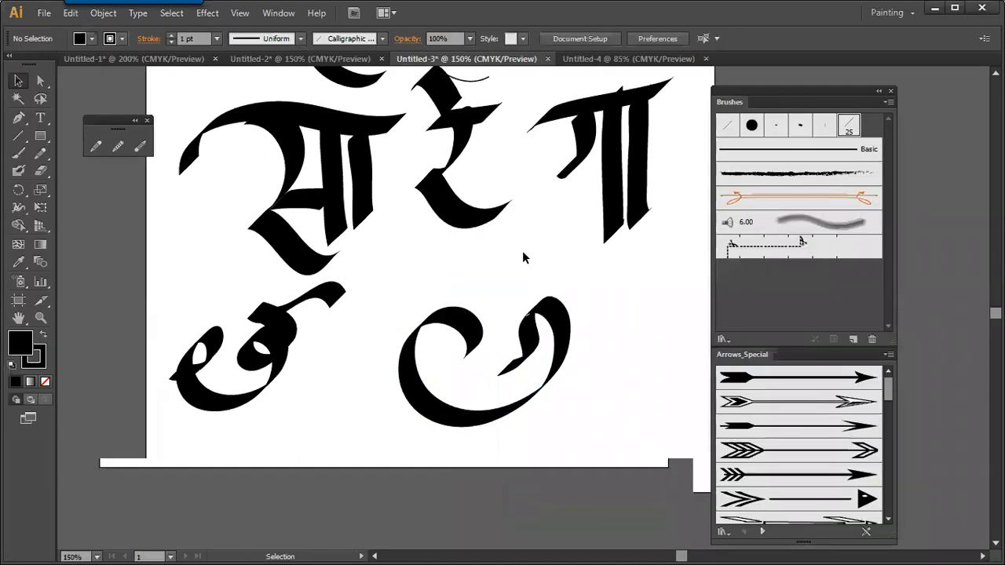
{"action": "mouse_move", "coordinate": [523, 251]}
{"action": "left_mouse_down"}
{"action": "mouse_move", "coordinate": [484, 285]}
{"action": "mouse_move", "coordinate": [485, 301]}
{"action": "mouse_move", "coordinate": [426, 288]}
{"action": "left_mouse_up"}
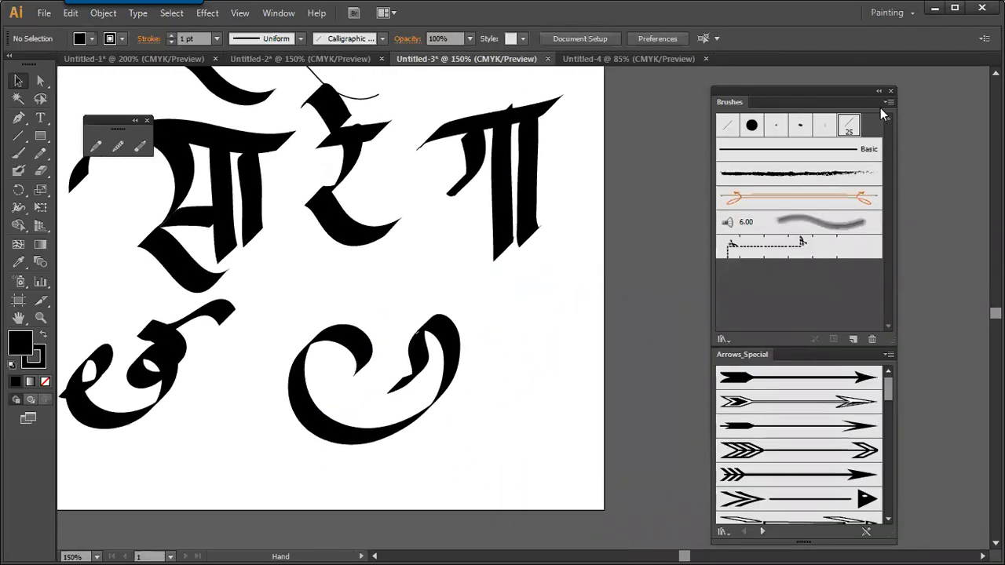
- Save the current brushes as a library file named "new brush style" on the Desktop
{"action": "left_click", "coordinate": [887, 102]}
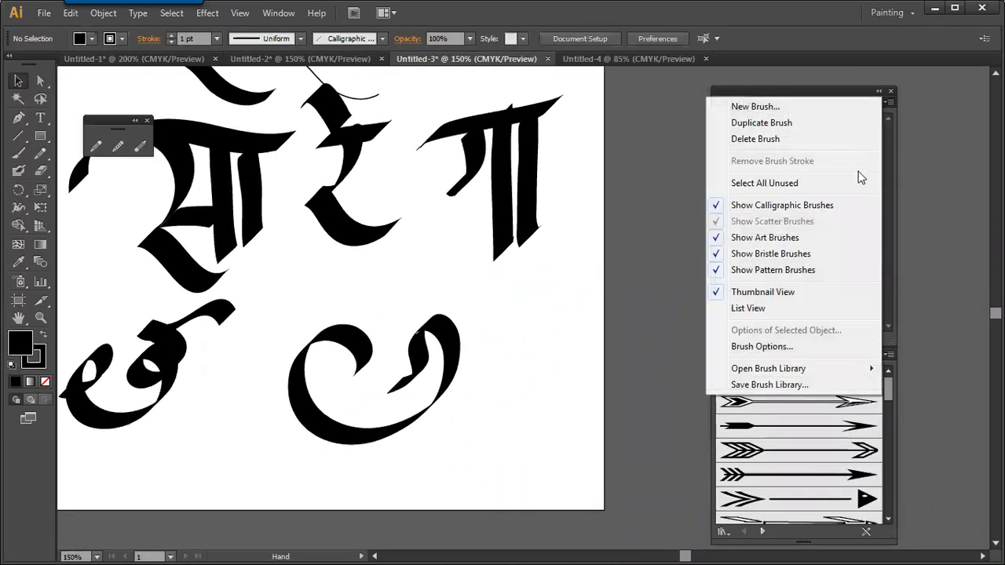
{"action": "left_click", "coordinate": [759, 385]}
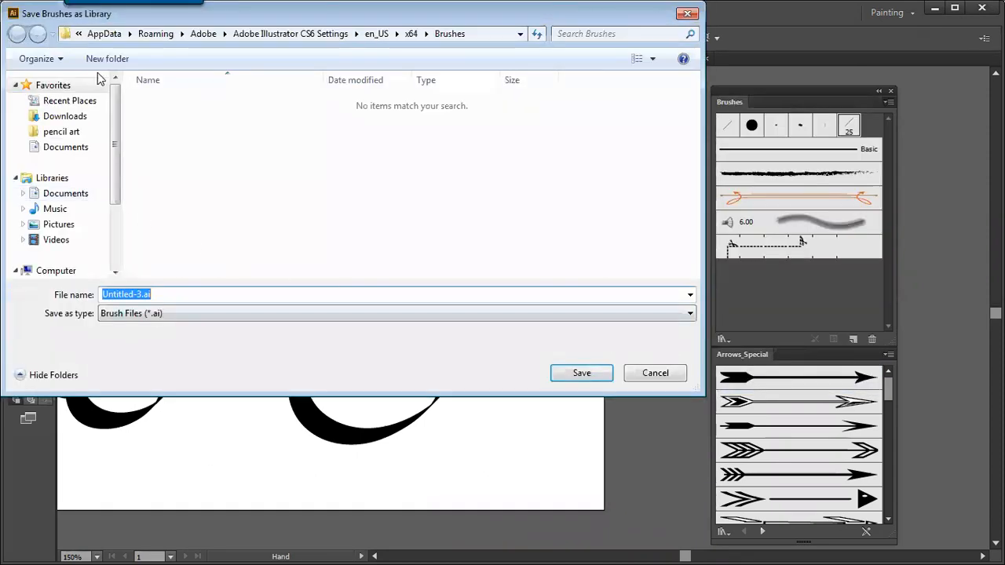
{"action": "left_click", "coordinate": [78, 34]}
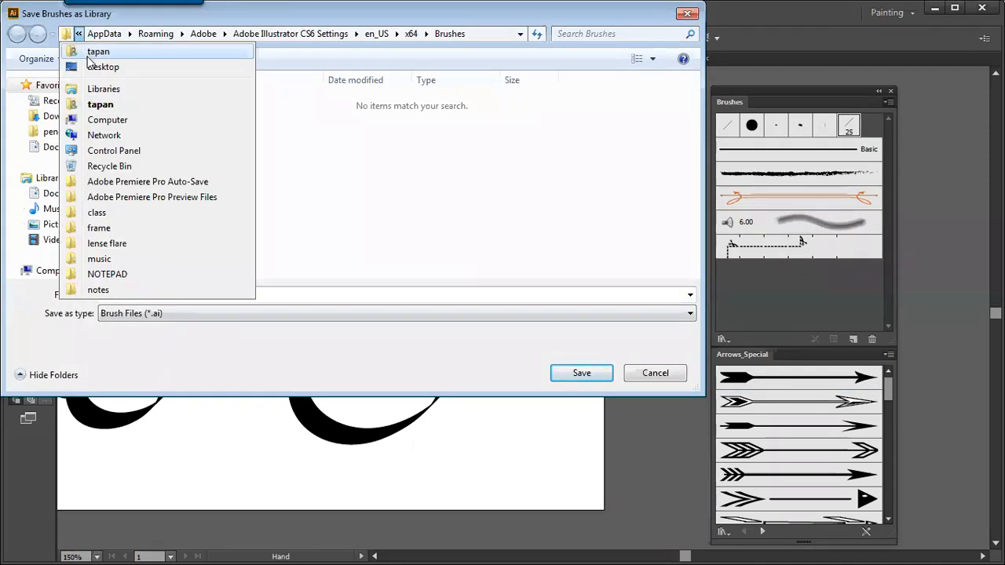
{"action": "left_click", "coordinate": [94, 67]}
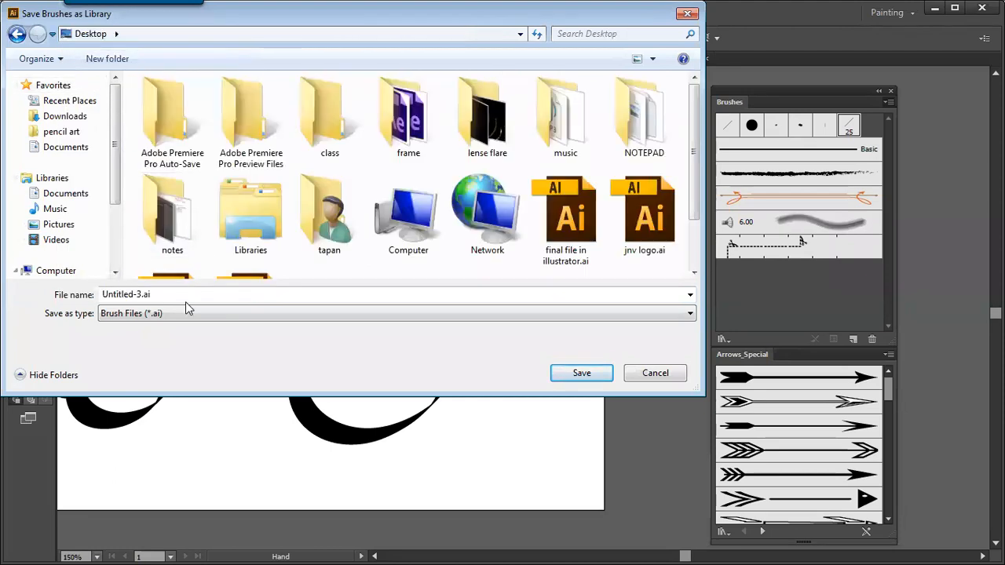
{"action": "left_click", "coordinate": [188, 295]}
{"action": "type", "text": "new"}
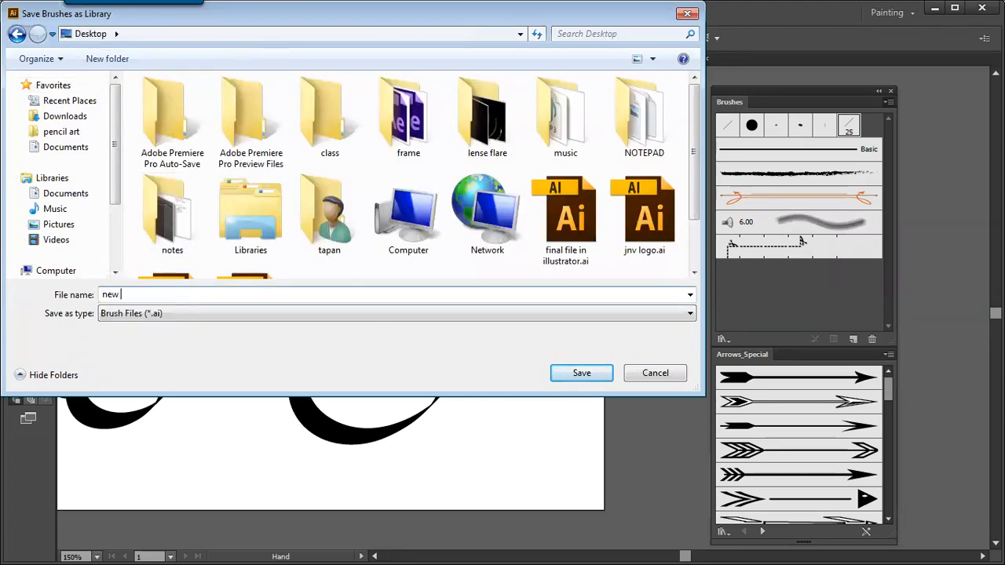
{"action": "type", "text": " brush style"}
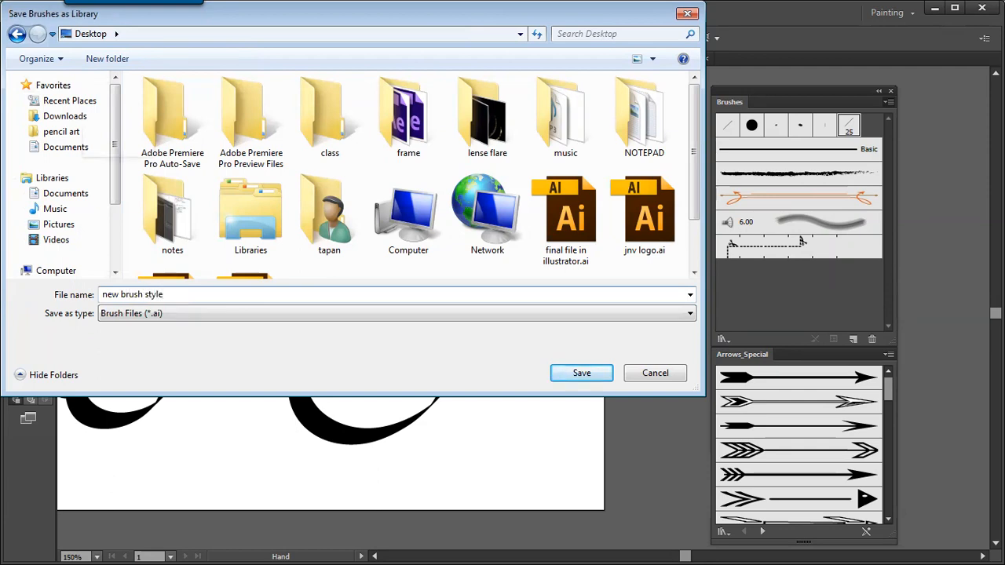
{"action": "left_click", "coordinate": [593, 376]}
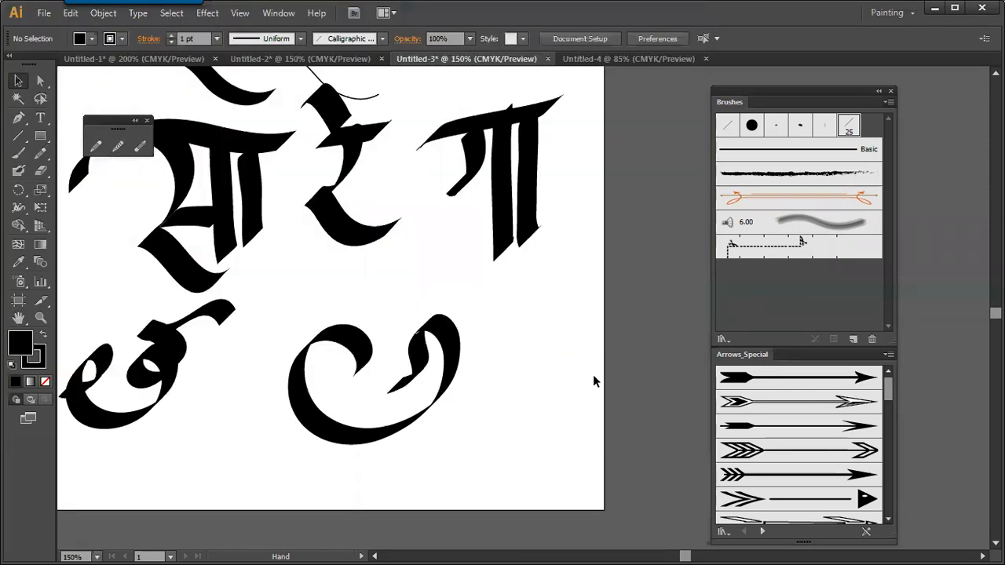
- Load the "new brush style.ai" brush library from the Desktop into the blank Untitled-4 document
{"action": "left_click_drag", "start_coordinate": [469, 305], "coordinate": [417, 351]}
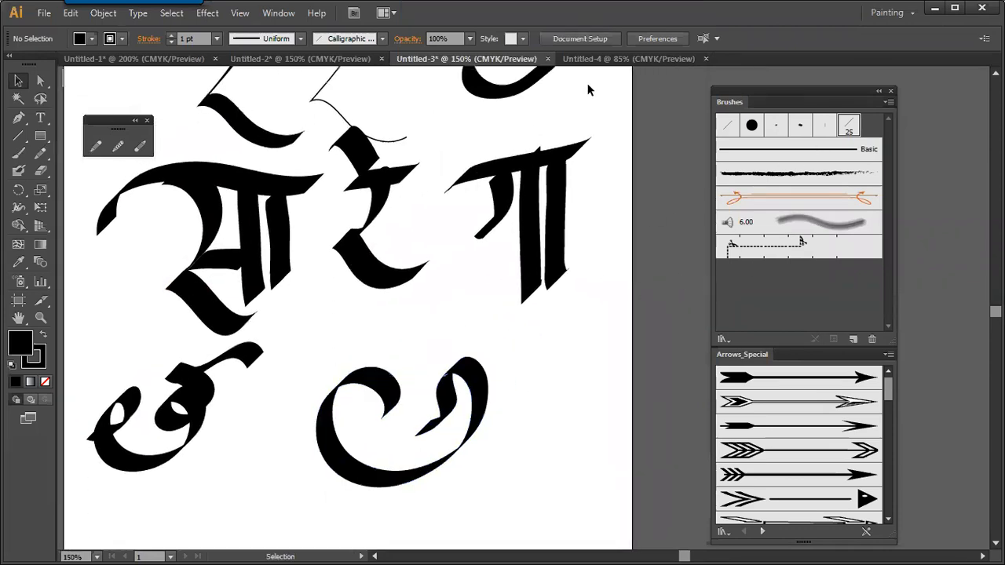
{"action": "left_click", "coordinate": [616, 59]}
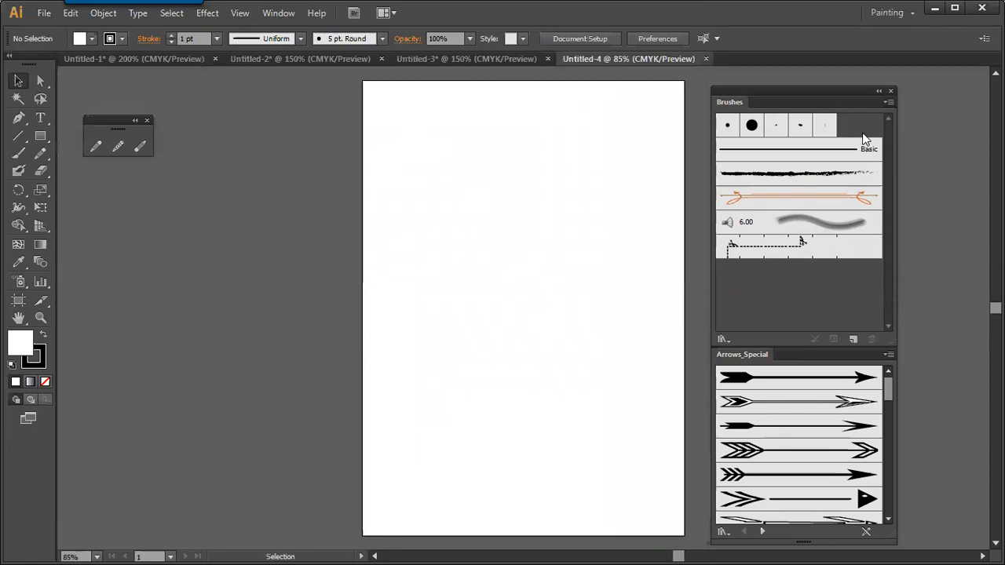
{"action": "left_click", "coordinate": [887, 102]}
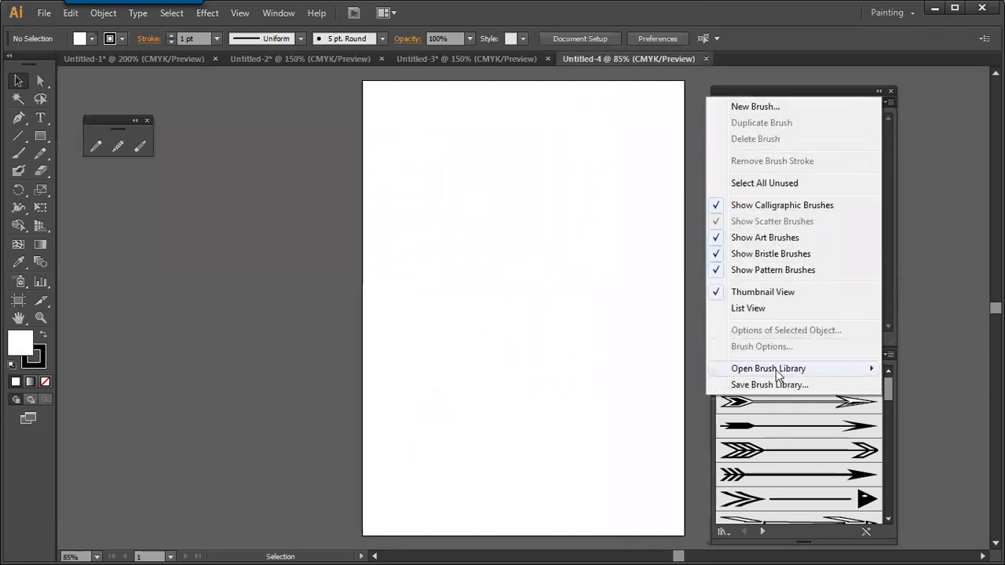
{"action": "mouse_move", "coordinate": [784, 369]}
{"action": "left_click", "coordinate": [619, 504]}
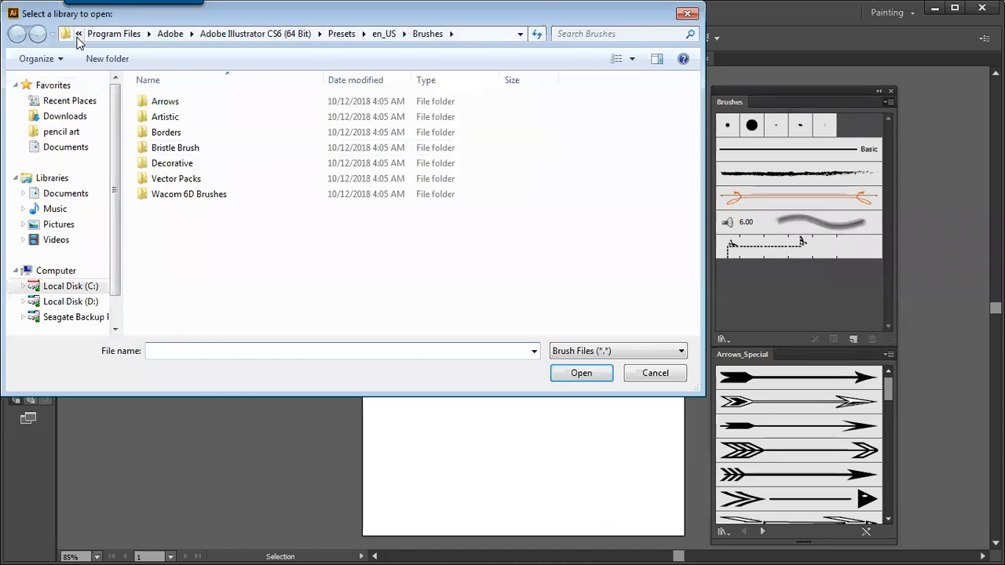
{"action": "left_click", "coordinate": [78, 34]}
{"action": "left_click", "coordinate": [98, 83]}
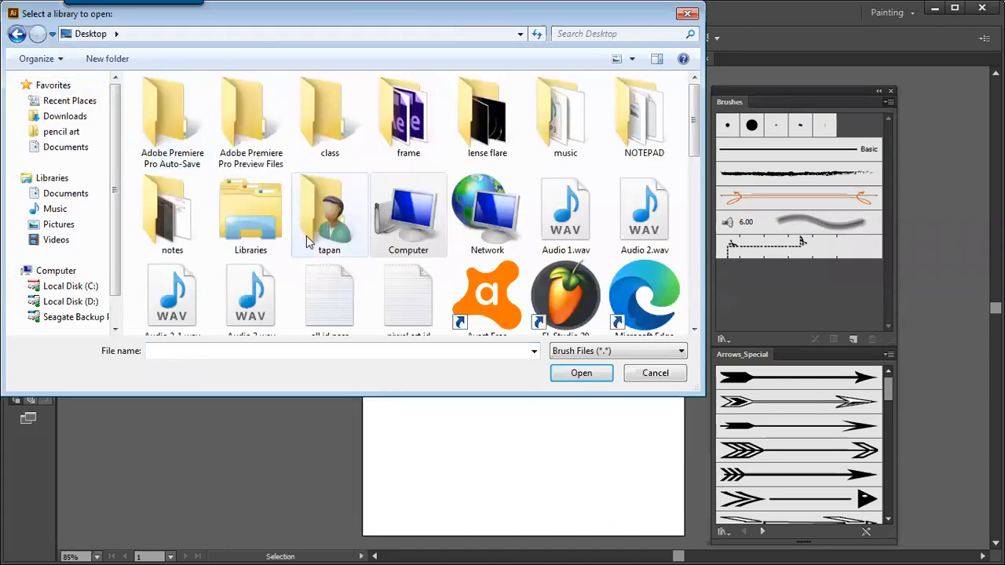
{"action": "left_click_drag", "start_coordinate": [692, 151], "coordinate": [691, 314]}
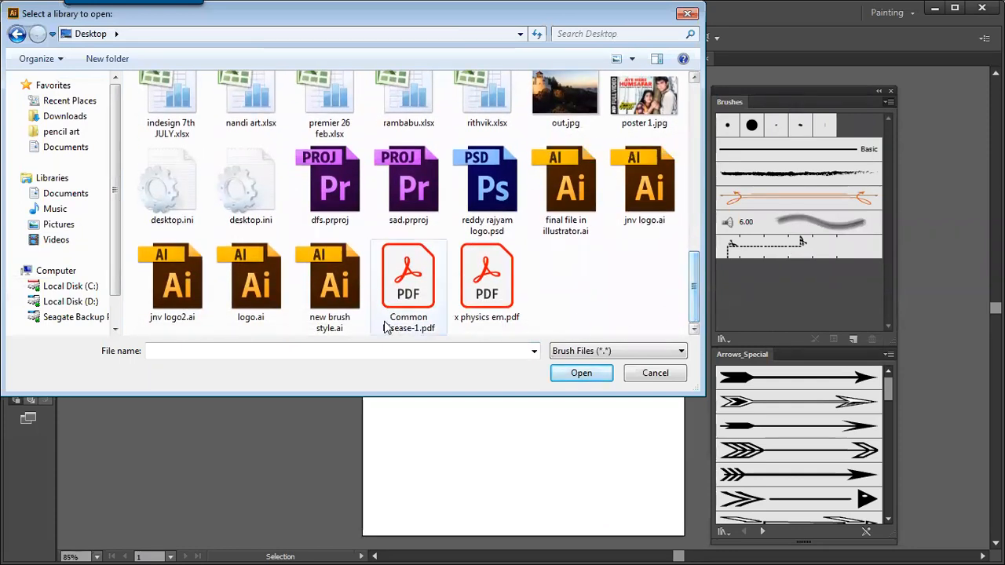
{"action": "left_click", "coordinate": [569, 375]}
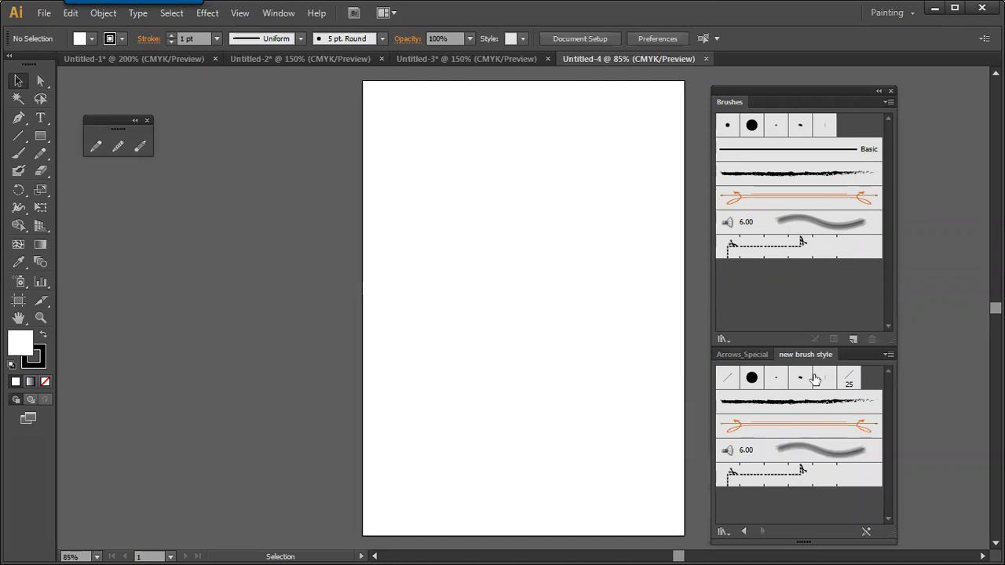
- Pick the 25 pt calligraphic brush from the loaded library and paint a large S-shaped stroke with the Paintbrush
{"action": "left_click", "coordinate": [840, 381]}
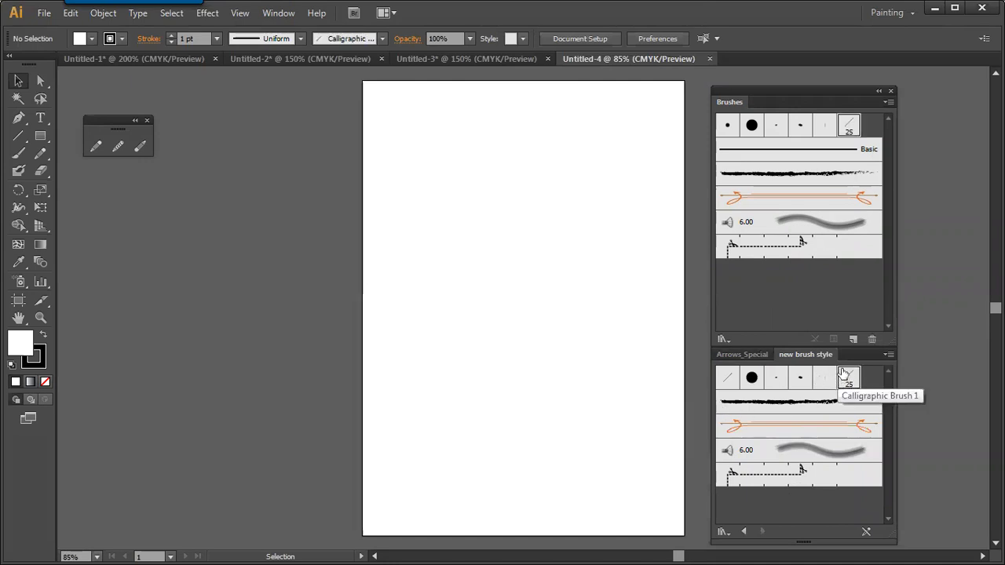
{"action": "left_click", "coordinate": [19, 154]}
{"action": "mouse_move", "coordinate": [396, 137]}
{"action": "left_mouse_down"}
{"action": "mouse_move", "coordinate": [383, 169]}
{"action": "mouse_move", "coordinate": [493, 351]}
{"action": "left_mouse_up"}
- Switch to Paint, handwrite "SAVE / Load / New" below the size note, and draw a box around "Calligraphy"
{"action": "key", "text": "alt+Tab"}
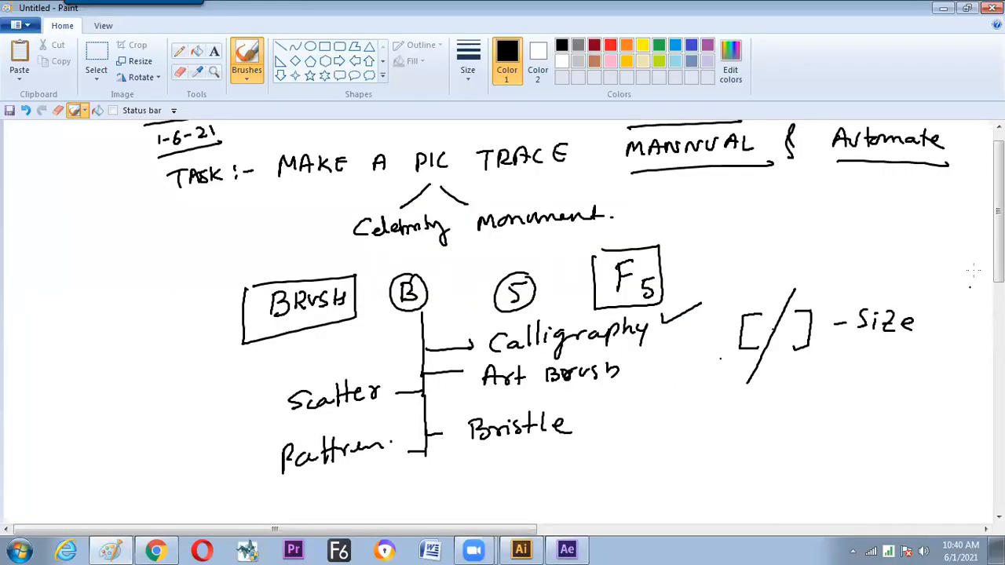
{"action": "mouse_move", "coordinate": [705, 445]}
{"action": "left_mouse_down"}
{"action": "mouse_move", "coordinate": [708, 424]}
{"action": "mouse_move", "coordinate": [717, 446]}
{"action": "left_mouse_up"}
{"action": "mouse_move", "coordinate": [704, 438]}
{"action": "left_mouse_down"}
{"action": "mouse_move", "coordinate": [732, 424]}
{"action": "mouse_move", "coordinate": [747, 441]}
{"action": "left_mouse_up"}
{"action": "mouse_move", "coordinate": [733, 431]}
{"action": "left_mouse_down"}
{"action": "mouse_move", "coordinate": [745, 430]}
{"action": "mouse_move", "coordinate": [755, 463]}
{"action": "left_mouse_up"}
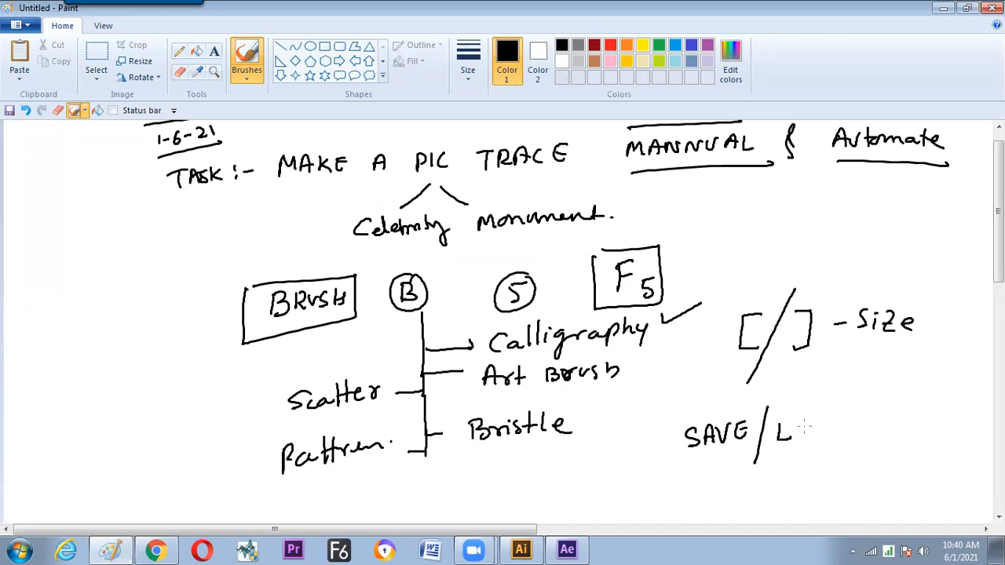
{"action": "left_click_drag", "start_coordinate": [816, 427], "coordinate": [824, 435]}
{"action": "mouse_move", "coordinate": [835, 421]}
{"action": "left_mouse_down"}
{"action": "mouse_move", "coordinate": [828, 430]}
{"action": "mouse_move", "coordinate": [836, 413]}
{"action": "mouse_move", "coordinate": [842, 449]}
{"action": "mouse_move", "coordinate": [900, 420]}
{"action": "left_mouse_up"}
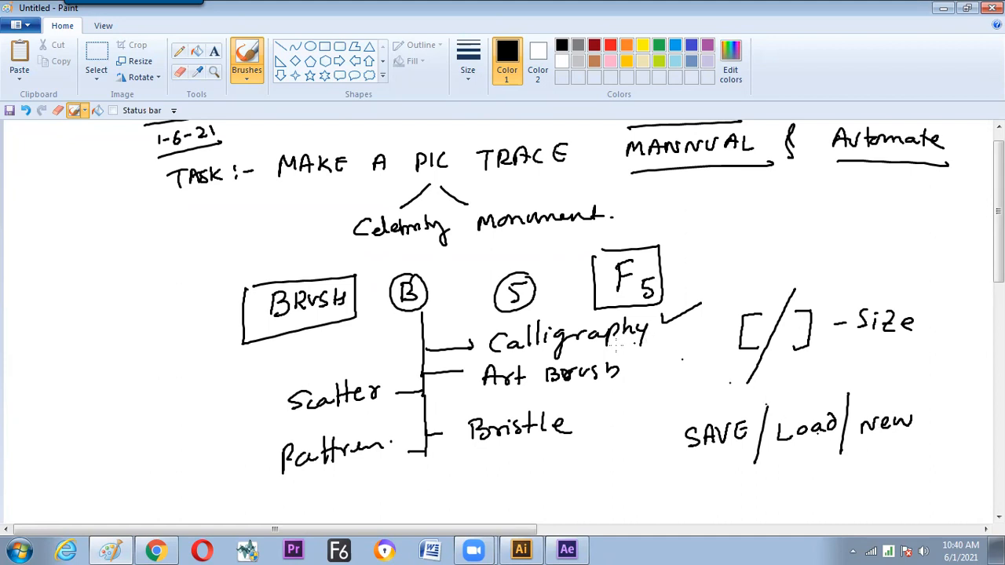
{"action": "mouse_move", "coordinate": [484, 361]}
{"action": "left_mouse_down"}
{"action": "mouse_move", "coordinate": [634, 356]}
{"action": "mouse_move", "coordinate": [653, 314]}
{"action": "mouse_move", "coordinate": [496, 318]}
{"action": "left_mouse_up"}
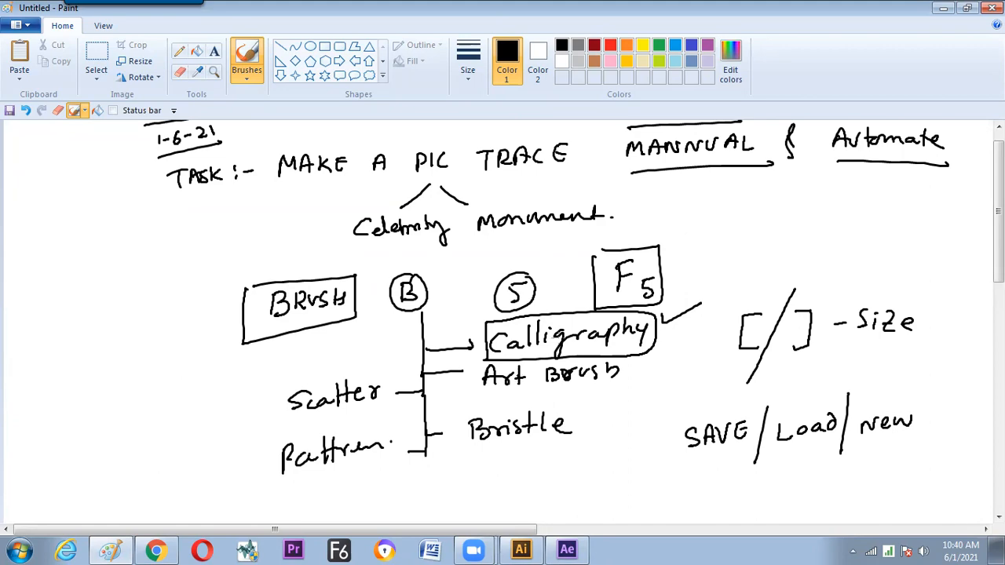
- Return to Illustrator and delete the S-shaped stroke from the Untitled-4 artboard
{"action": "key", "text": "alt+Tab"}
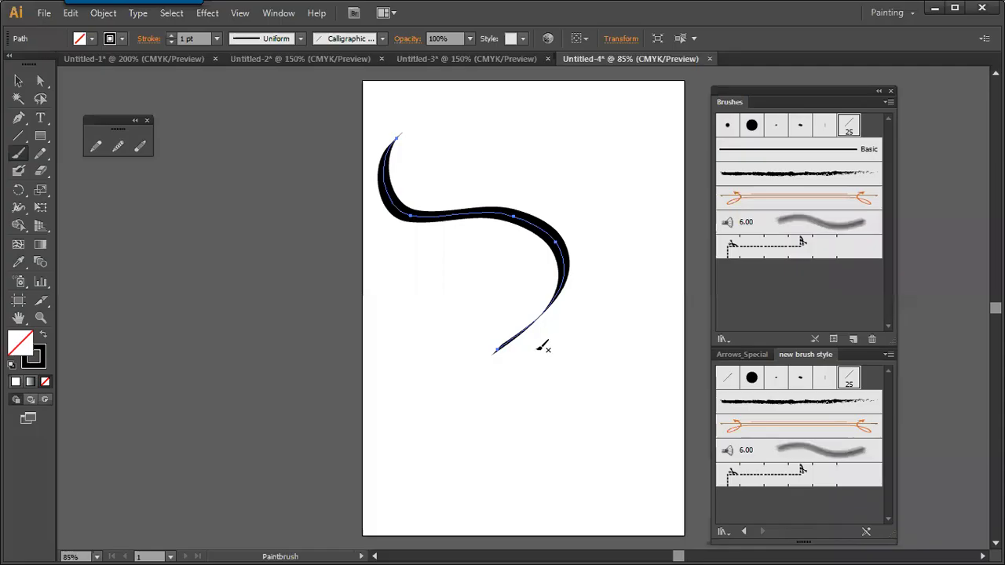
{"action": "key", "text": "ctrl+n"}
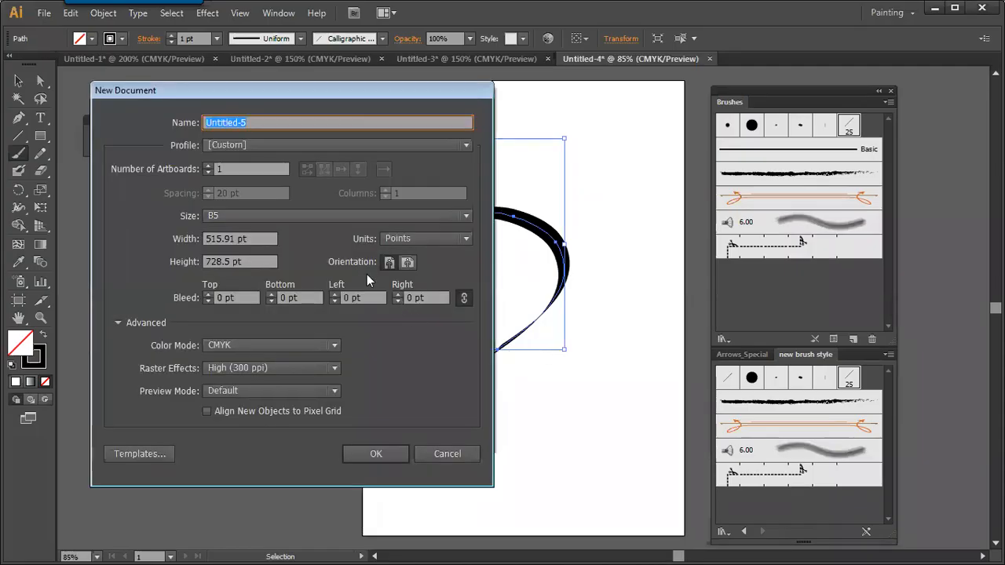
{"action": "left_click", "coordinate": [455, 454]}
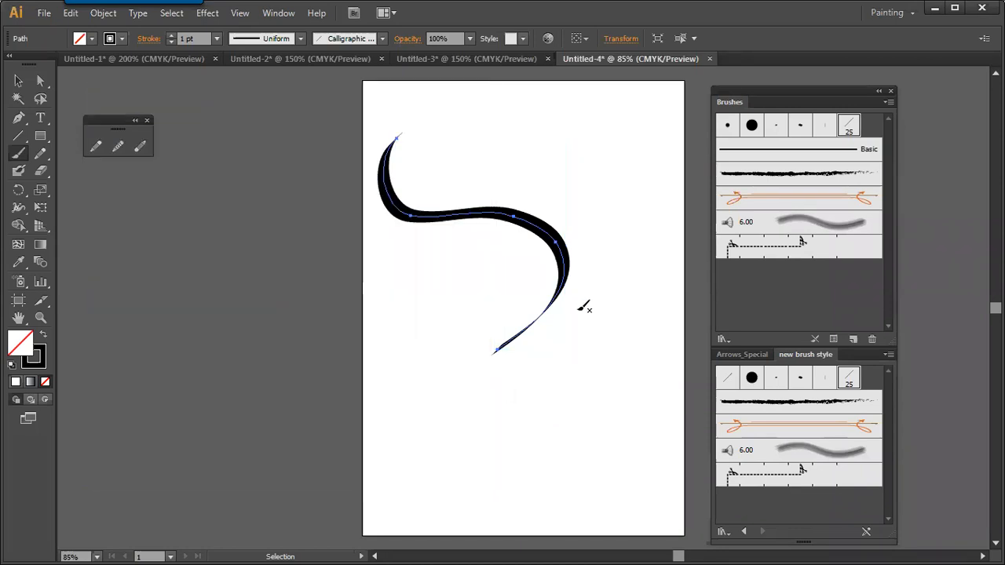
{"action": "key", "text": "Delete"}
- Create a new calligraphic brush with its size controlled by Pressure and a size variation of 9 pt
{"action": "left_click", "coordinate": [853, 339]}
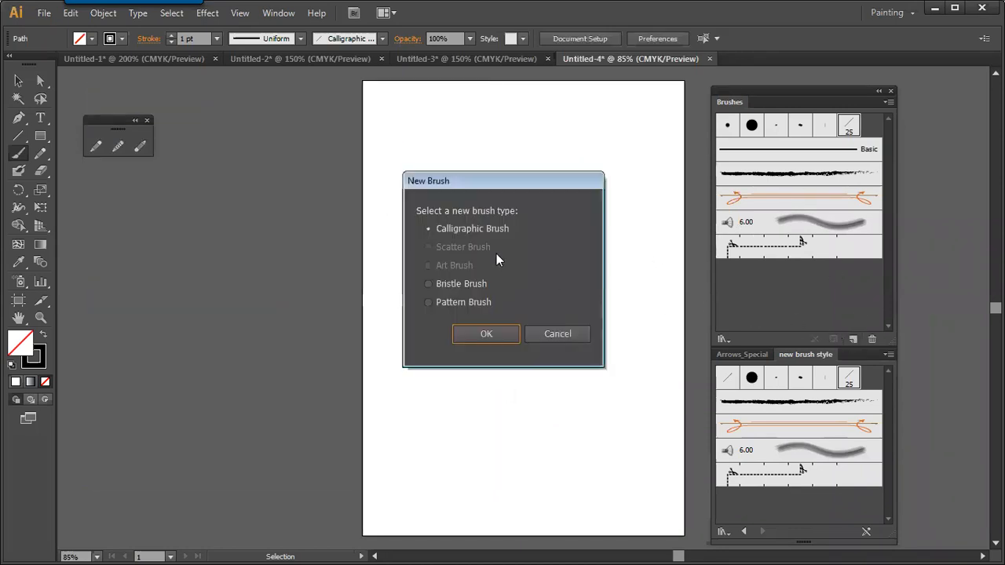
{"action": "left_click", "coordinate": [485, 334]}
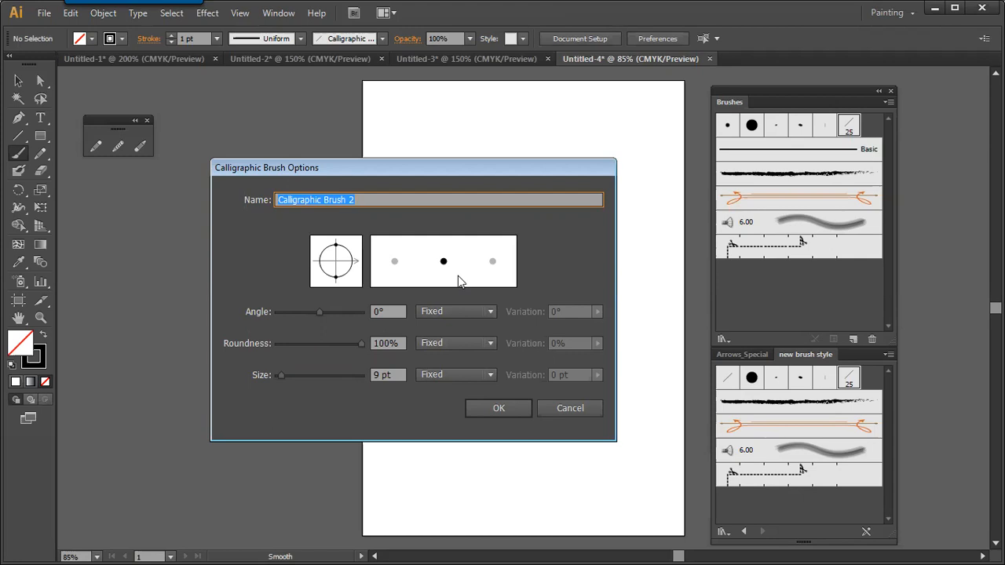
{"action": "left_click", "coordinate": [452, 375]}
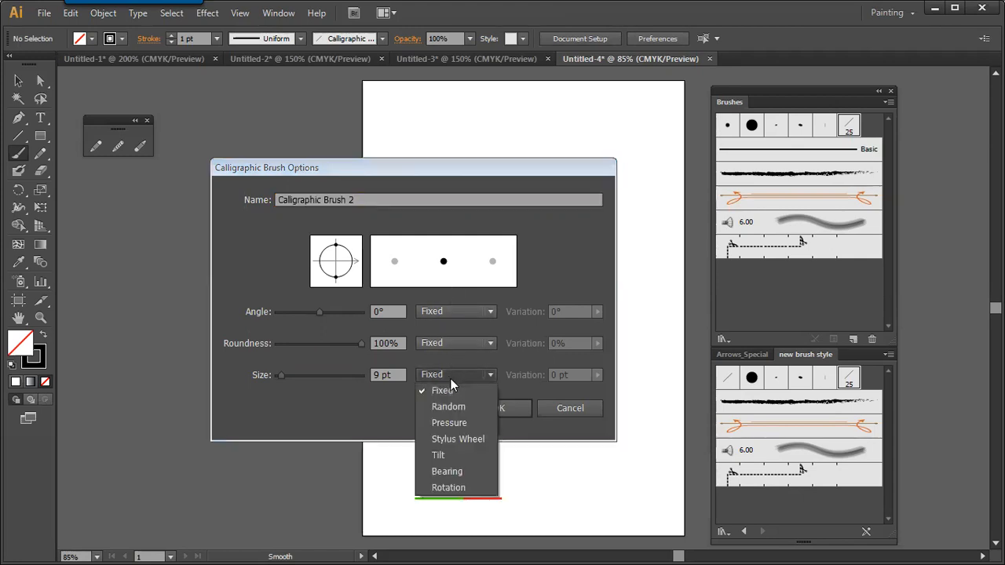
{"action": "left_click", "coordinate": [454, 422]}
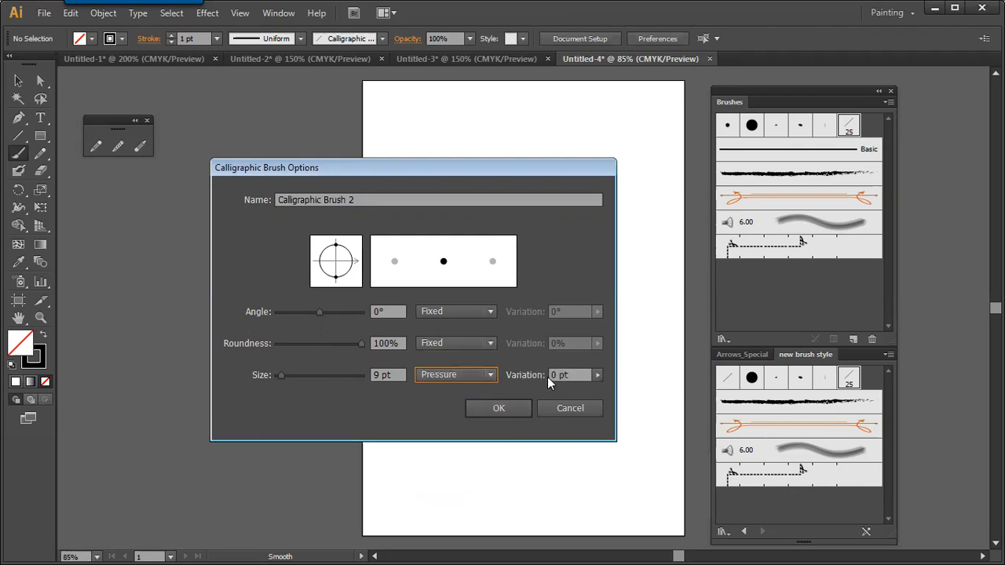
{"action": "left_click", "coordinate": [598, 375]}
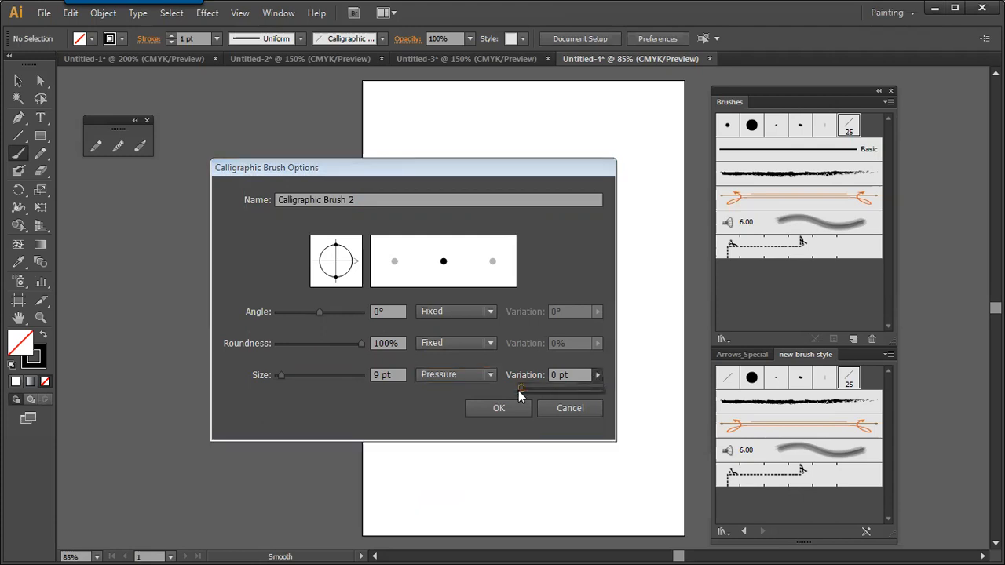
{"action": "left_click_drag", "start_coordinate": [561, 389], "coordinate": [594, 389]}
{"action": "left_click", "coordinate": [508, 405]}
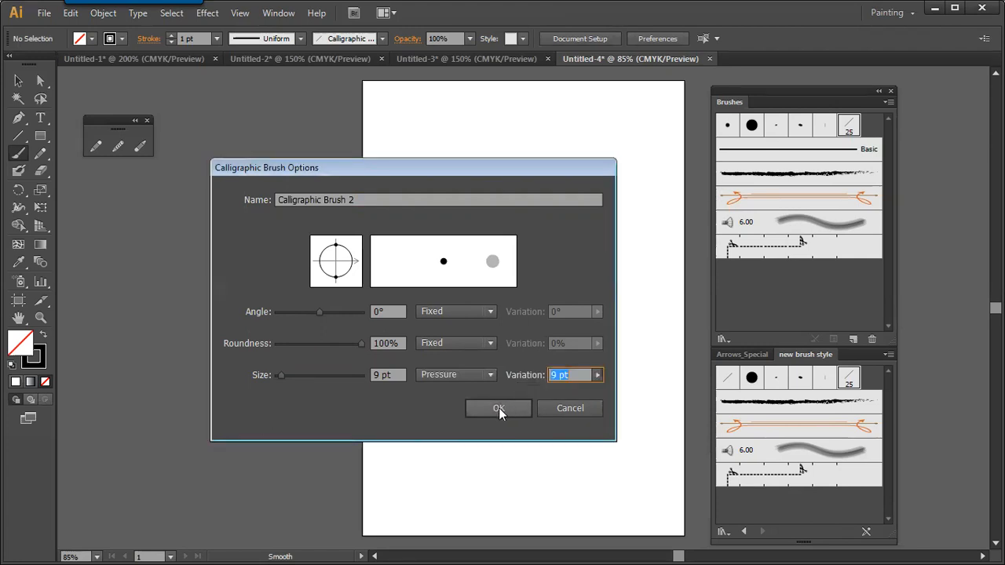
{"action": "left_click", "coordinate": [496, 408]}
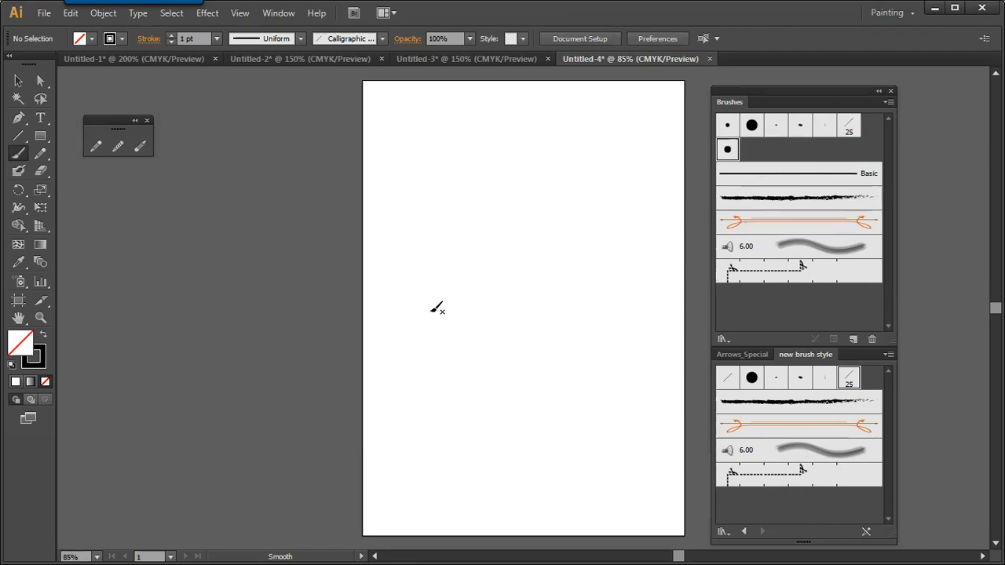
- Paint a short stroke and a long winding stroke with the pressure brush, deselect them, and review the brush's options
{"action": "key", "text": "ctrl+plus"}
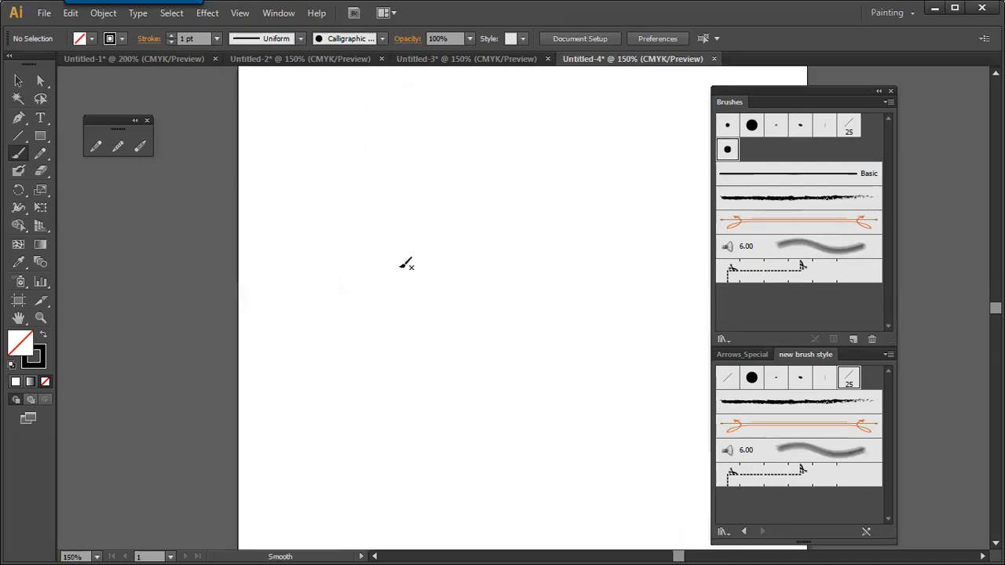
{"action": "key", "text": "space"}
{"action": "mouse_move", "coordinate": [392, 233]}
{"action": "left_mouse_down"}
{"action": "mouse_move", "coordinate": [351, 220]}
{"action": "mouse_move", "coordinate": [378, 236]}
{"action": "mouse_move", "coordinate": [381, 213]}
{"action": "mouse_move", "coordinate": [406, 244]}
{"action": "mouse_move", "coordinate": [444, 249]}
{"action": "mouse_move", "coordinate": [458, 296]}
{"action": "mouse_move", "coordinate": [493, 303]}
{"action": "mouse_move", "coordinate": [509, 325]}
{"action": "mouse_move", "coordinate": [570, 313]}
{"action": "mouse_move", "coordinate": [580, 284]}
{"action": "mouse_move", "coordinate": [548, 265]}
{"action": "mouse_move", "coordinate": [537, 225]}
{"action": "mouse_move", "coordinate": [496, 197]}
{"action": "mouse_move", "coordinate": [427, 181]}
{"action": "left_mouse_up"}
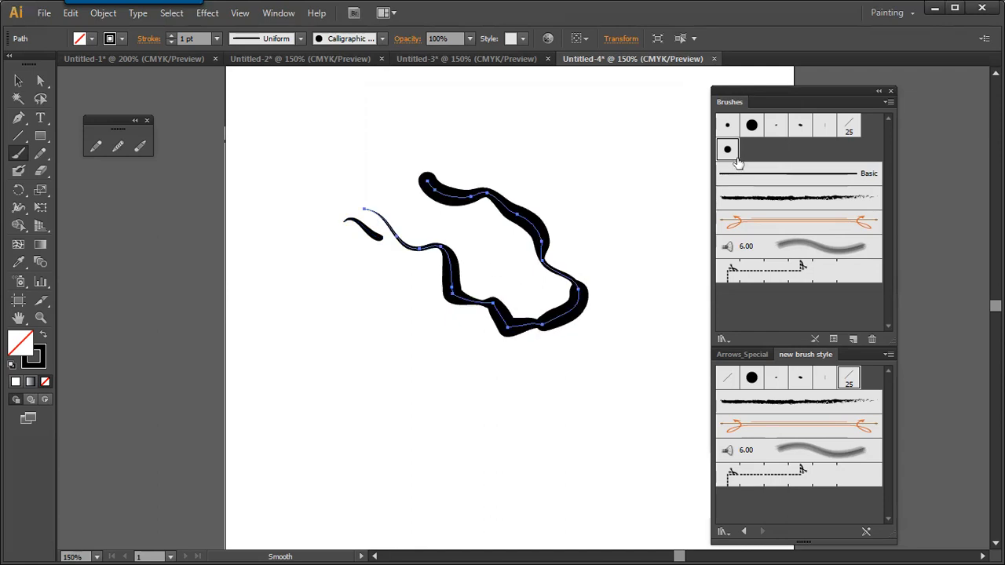
{"action": "key", "text": "v"}
{"action": "left_click", "coordinate": [637, 206]}
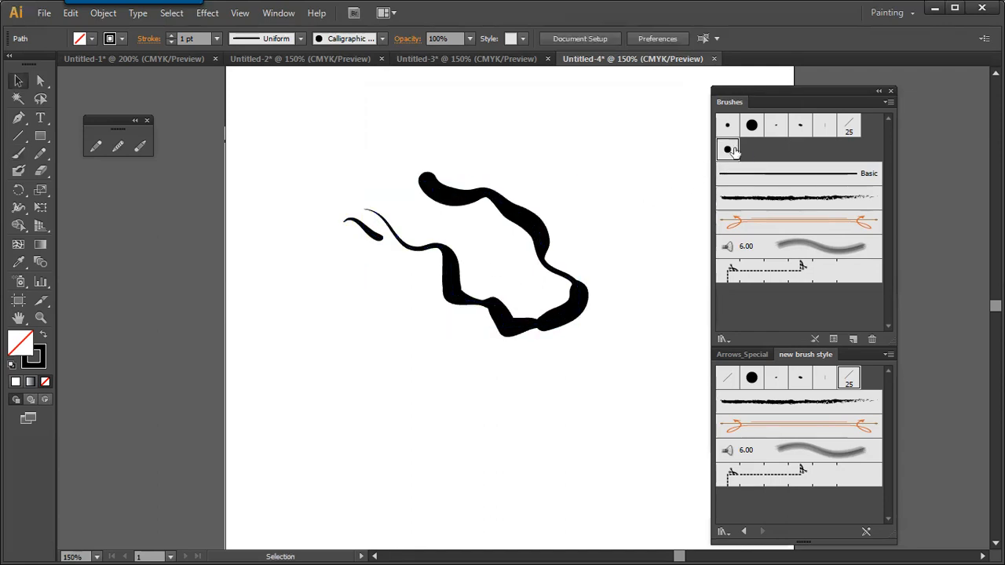
{"action": "double_click", "coordinate": [727, 149]}
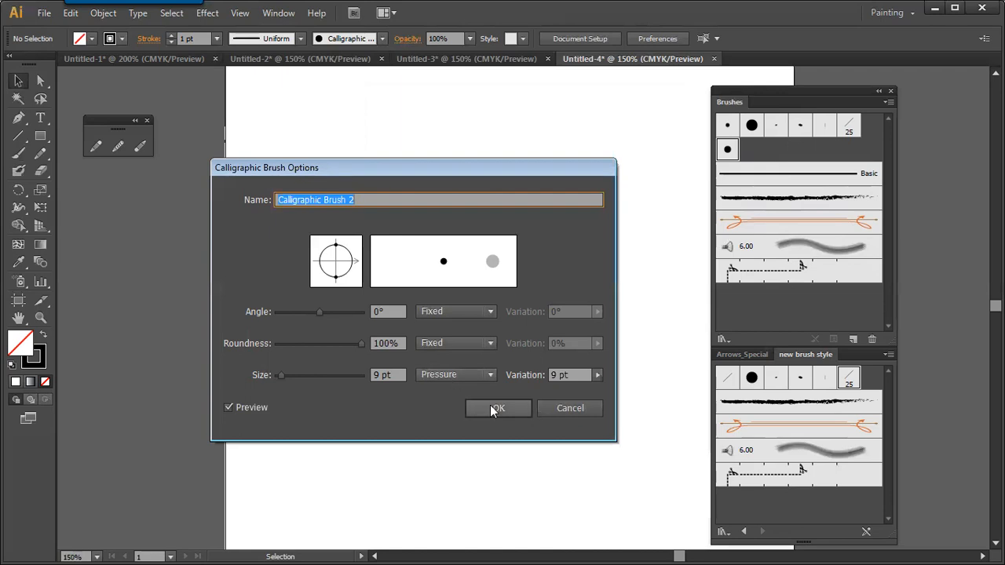
{"action": "left_click", "coordinate": [563, 407]}
- Delete all test strokes from the artboard and activate the Paintbrush tool
{"action": "key", "text": "ctrl+a"}
{"action": "key", "text": "Delete"}
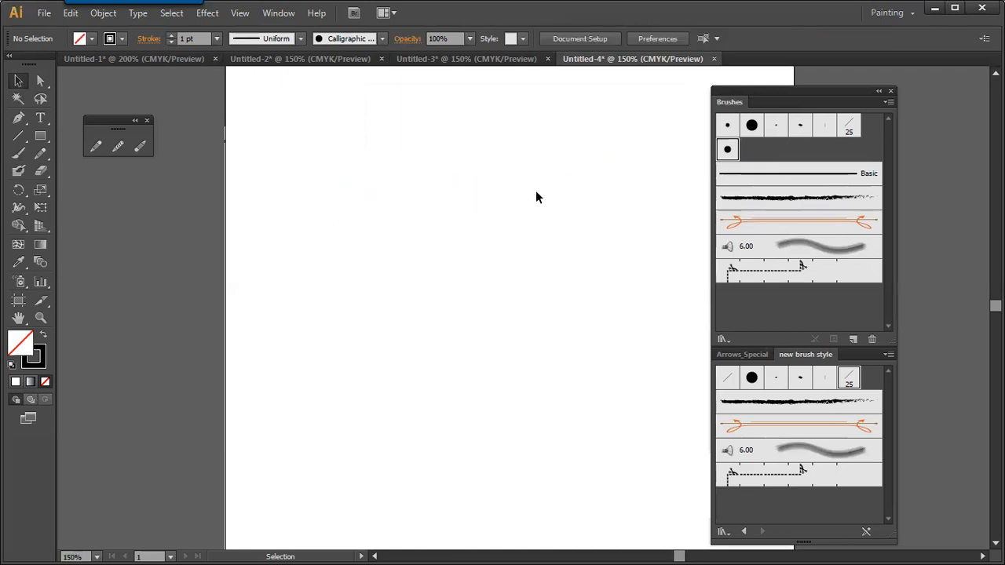
{"action": "left_click", "coordinate": [18, 152]}
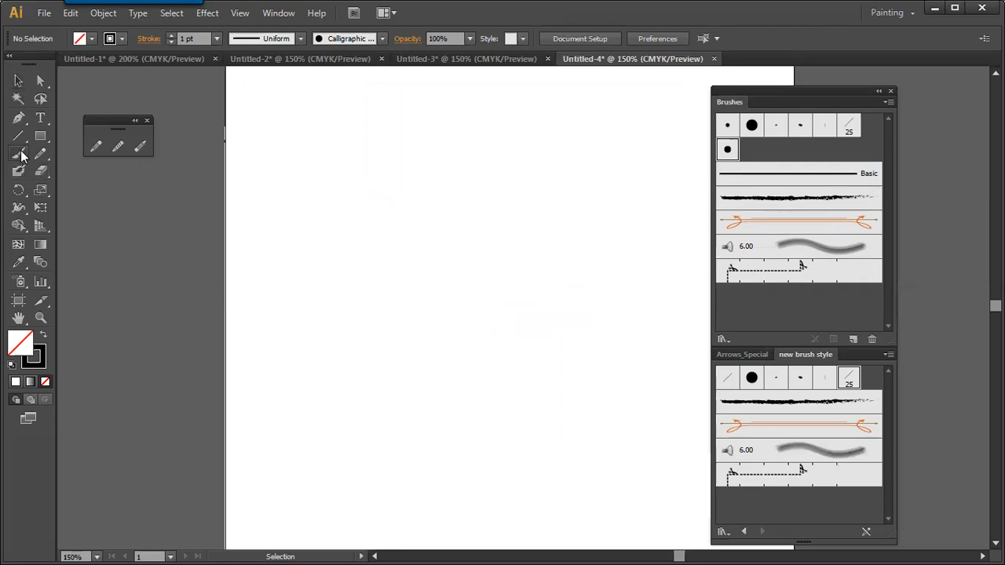
- Paint a floral swirl ornament of curved tapering strokes with a row of shrinking dots above the large curl
{"action": "mouse_move", "coordinate": [416, 302]}
{"action": "left_mouse_down"}
{"action": "mouse_move", "coordinate": [454, 273]}
{"action": "mouse_move", "coordinate": [489, 267]}
{"action": "mouse_move", "coordinate": [492, 280]}
{"action": "mouse_move", "coordinate": [419, 270]}
{"action": "mouse_move", "coordinate": [471, 252]}
{"action": "mouse_move", "coordinate": [479, 231]}
{"action": "left_mouse_up"}
{"action": "mouse_move", "coordinate": [421, 295]}
{"action": "left_mouse_down"}
{"action": "mouse_move", "coordinate": [451, 297]}
{"action": "mouse_move", "coordinate": [407, 267]}
{"action": "mouse_move", "coordinate": [400, 238]}
{"action": "left_mouse_up"}
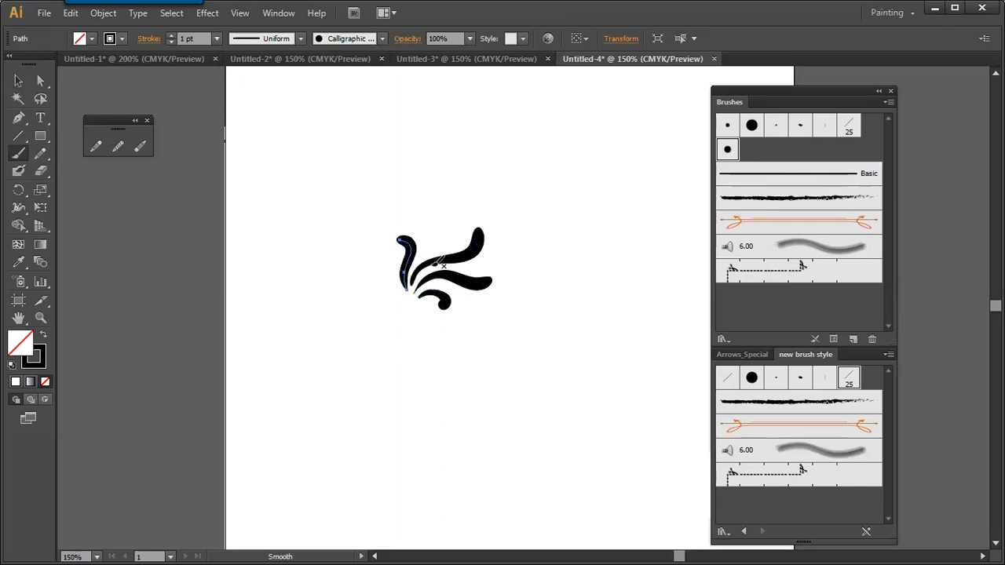
{"action": "mouse_move", "coordinate": [474, 265]}
{"action": "left_mouse_down"}
{"action": "mouse_move", "coordinate": [511, 233]}
{"action": "mouse_move", "coordinate": [562, 220]}
{"action": "mouse_move", "coordinate": [554, 244]}
{"action": "mouse_move", "coordinate": [542, 227]}
{"action": "mouse_move", "coordinate": [550, 232]}
{"action": "mouse_move", "coordinate": [486, 210]}
{"action": "mouse_move", "coordinate": [539, 193]}
{"action": "left_mouse_up"}
{"action": "left_click", "coordinate": [547, 197]}
{"action": "left_click", "coordinate": [554, 200]}
{"action": "left_click", "coordinate": [560, 205]}
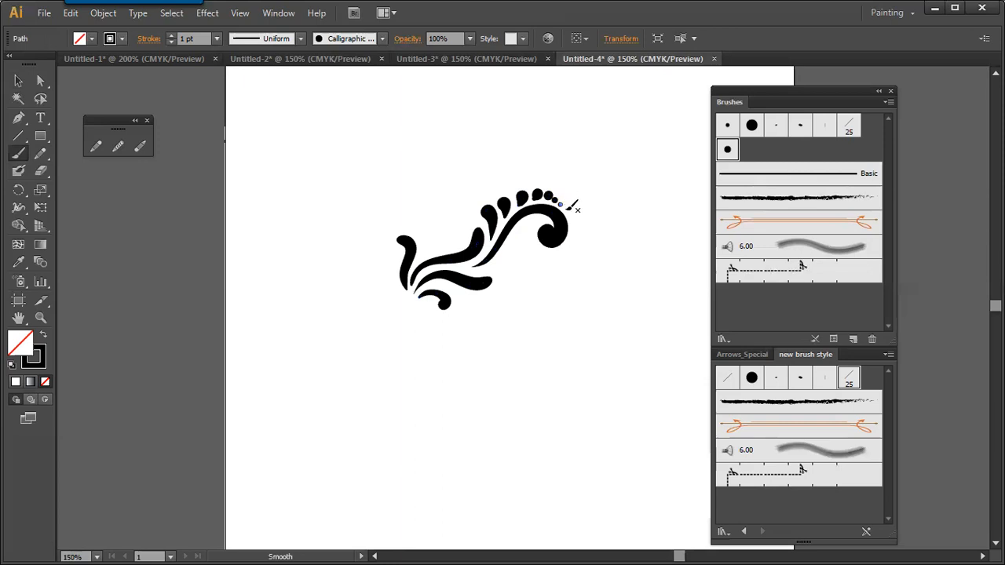
- Select the whole swirl ornament, place a copy edge to edge on its left side, and flip the copy horizontally
{"action": "key", "text": "v"}
{"action": "left_click_drag", "start_coordinate": [624, 166], "coordinate": [387, 324]}
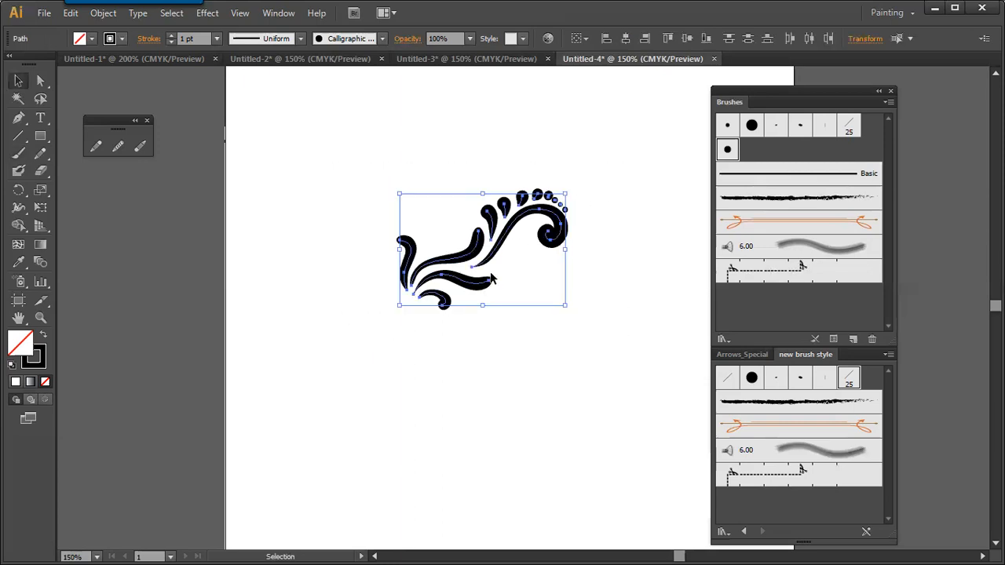
{"action": "left_click_drag", "start_coordinate": [518, 239], "coordinate": [572, 260]}
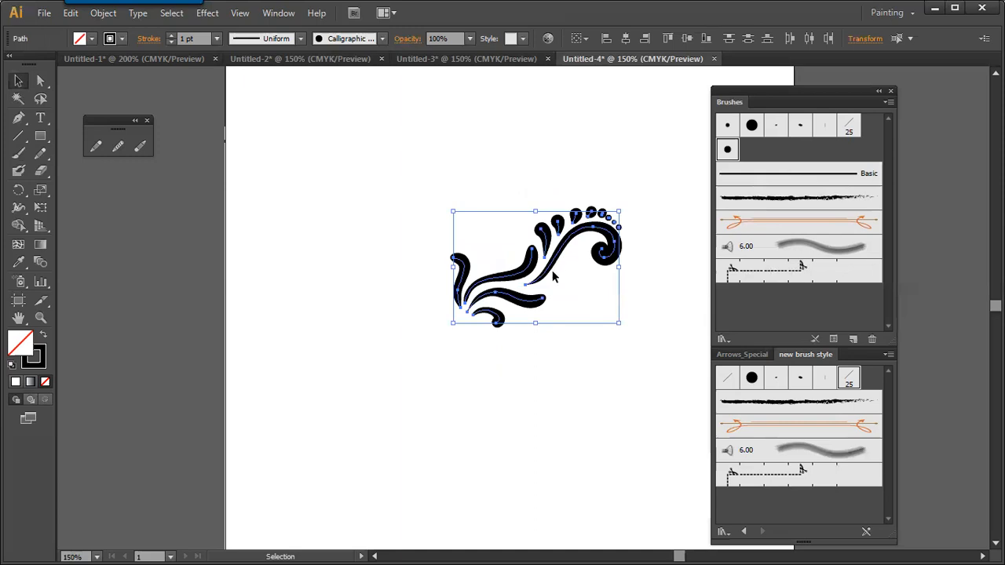
{"action": "left_click_drag", "start_coordinate": [554, 271], "coordinate": [385, 293]}
{"action": "left_click", "coordinate": [864, 39]}
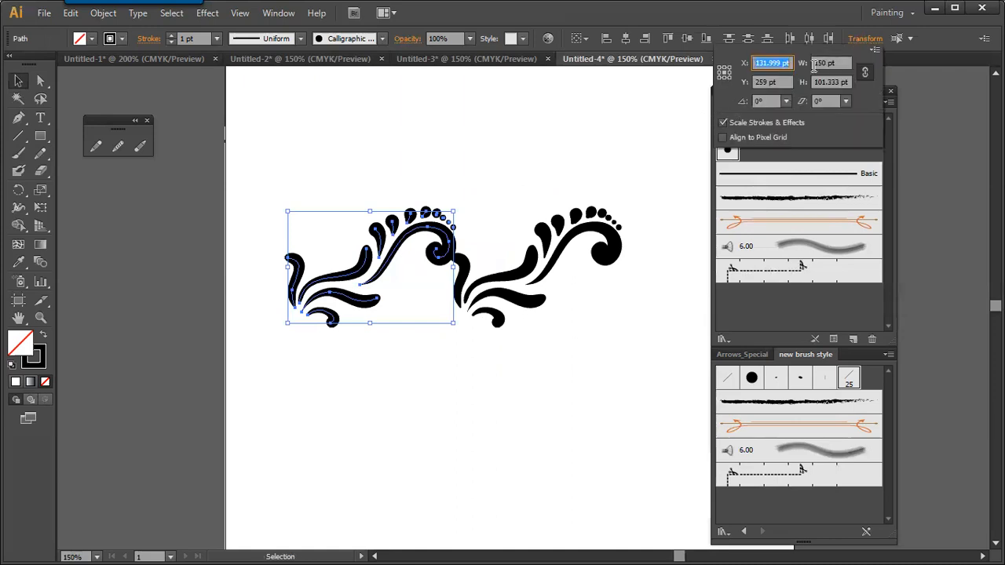
{"action": "left_click", "coordinate": [874, 50]}
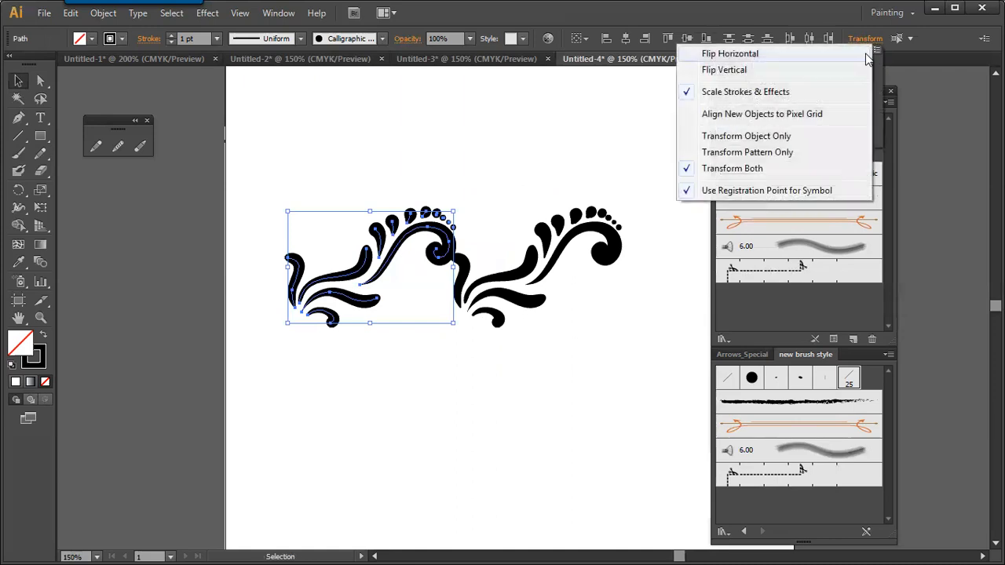
{"action": "left_click", "coordinate": [777, 54]}
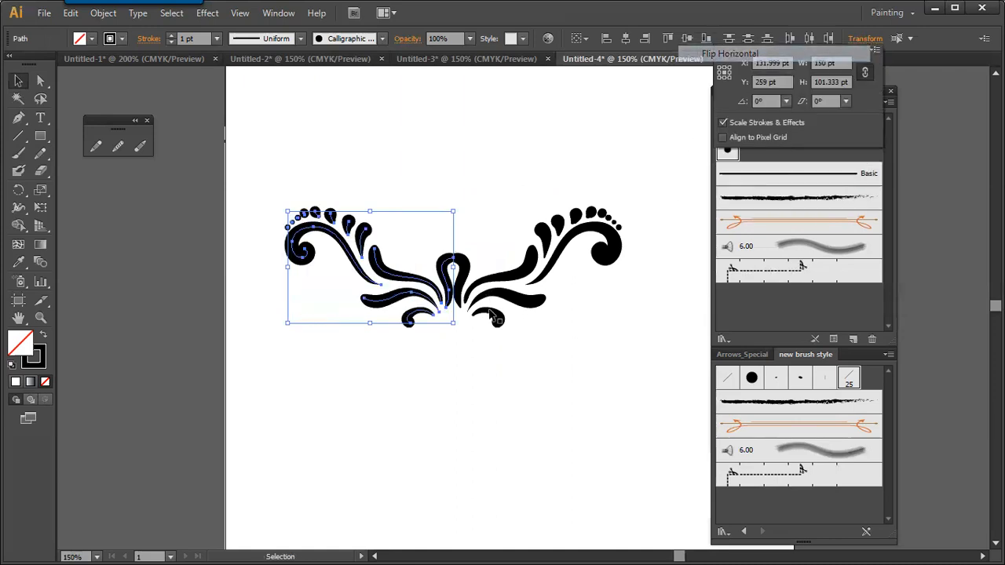
{"action": "left_click", "coordinate": [451, 307]}
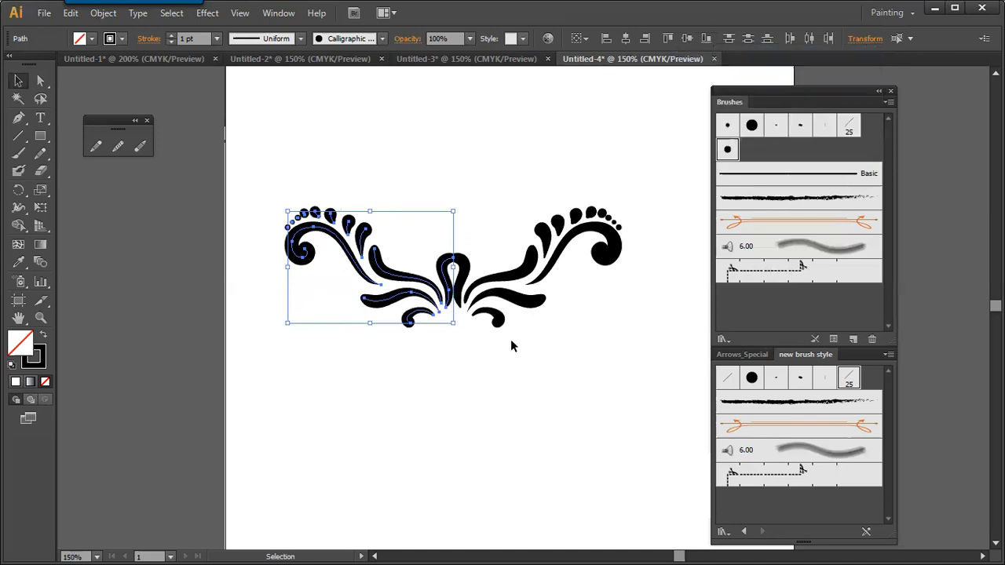
- Select both ornament halves, scale them down proportionally, and move them to the upper part of the artboard
{"action": "left_click", "coordinate": [553, 352]}
{"action": "key", "text": "ctrl+a"}
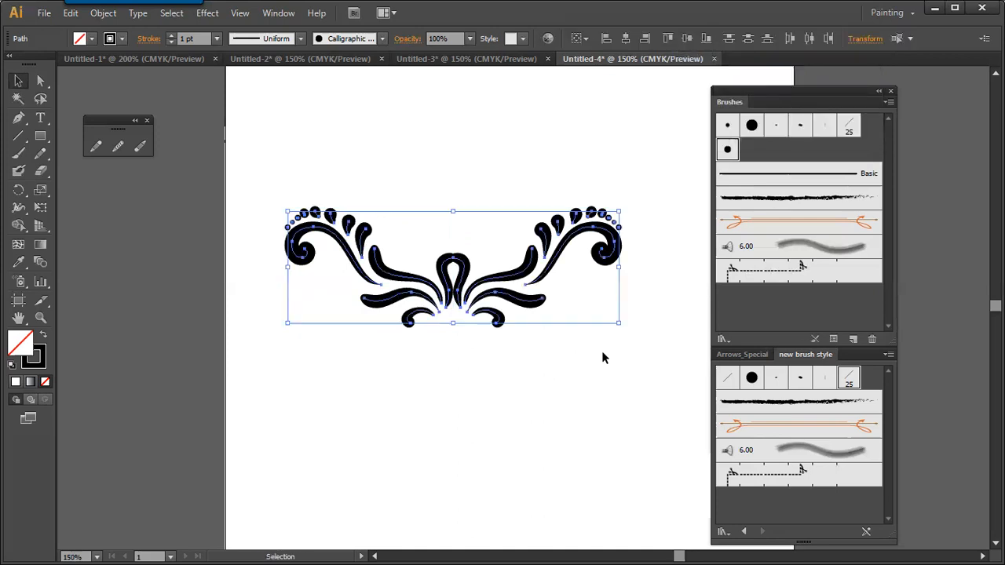
{"action": "left_click_drag", "start_coordinate": [616, 323], "coordinate": [585, 313]}
{"action": "left_click_drag", "start_coordinate": [522, 281], "coordinate": [573, 206]}
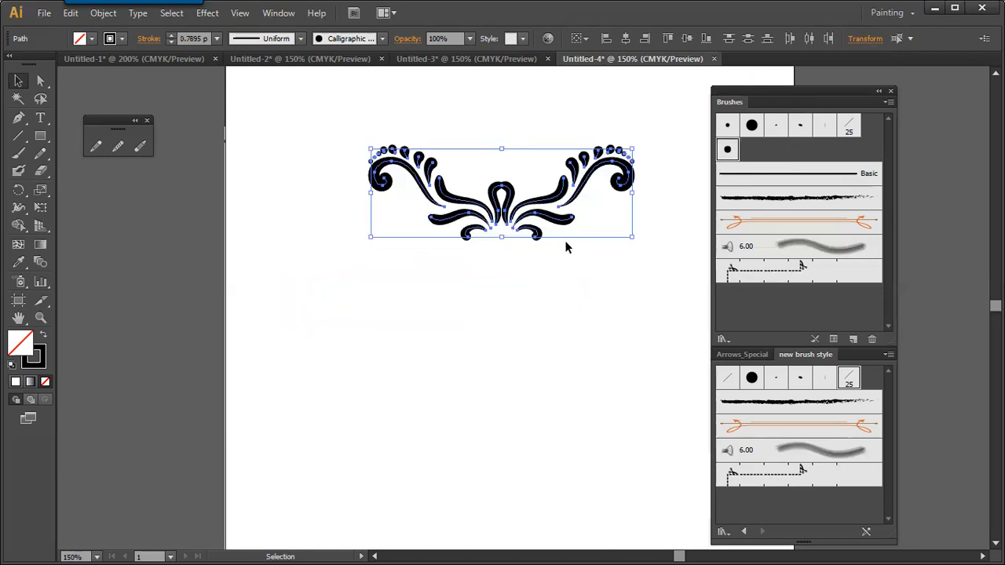
- Duplicate the double ornament directly below itself and flip the copy vertically
{"action": "left_click_drag", "start_coordinate": [530, 236], "coordinate": [530, 325]}
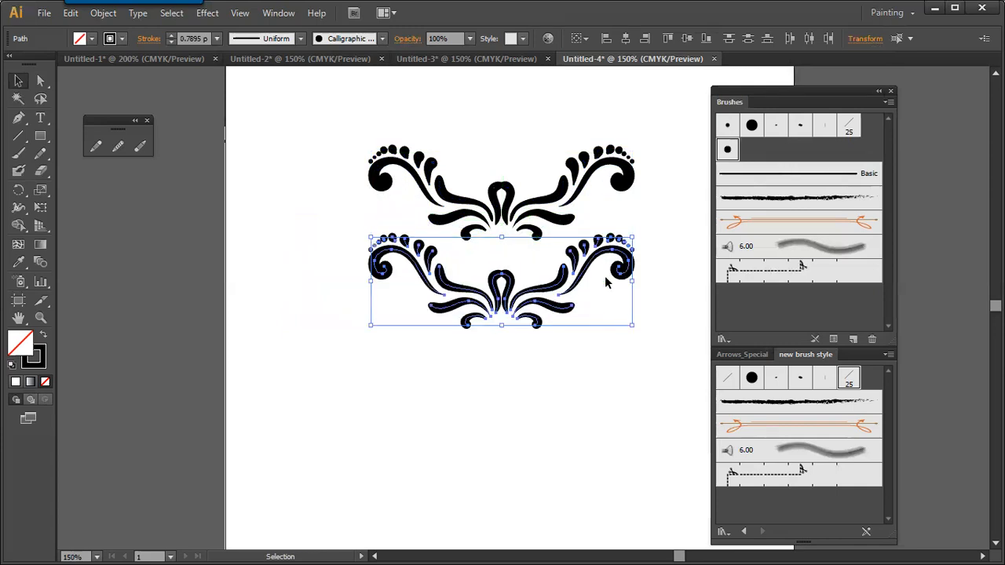
{"action": "left_click", "coordinate": [866, 41]}
{"action": "left_click", "coordinate": [876, 50]}
{"action": "left_click", "coordinate": [790, 72]}
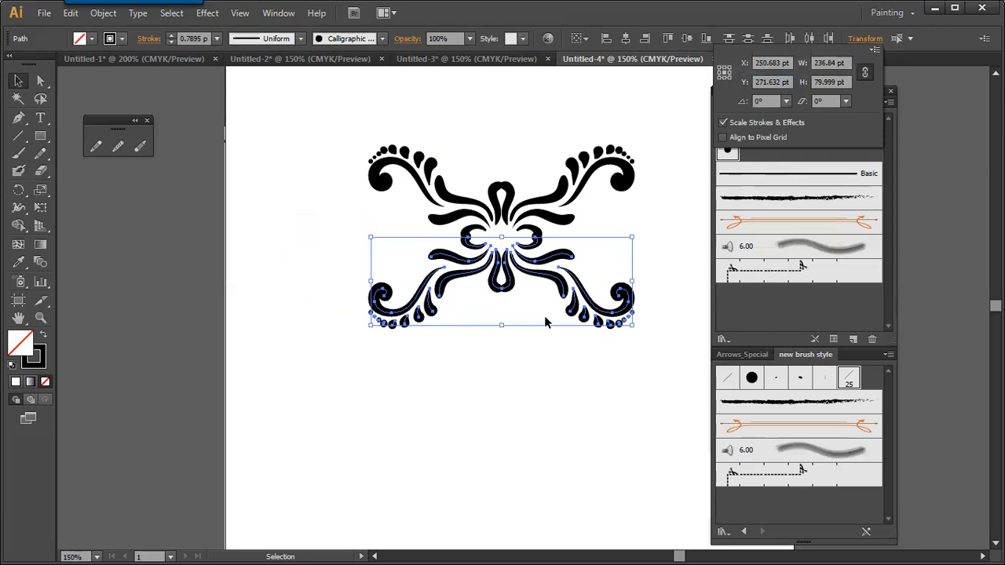
- Select the complete four-part ornament, scale it down proportionally, and place it near the artboard's upper-left corner
{"action": "left_click", "coordinate": [544, 395]}
{"action": "key", "text": "ctrl+a"}
{"action": "left_click_drag", "start_coordinate": [631, 327], "coordinate": [588, 293]}
{"action": "left_click_drag", "start_coordinate": [485, 219], "coordinate": [387, 213]}
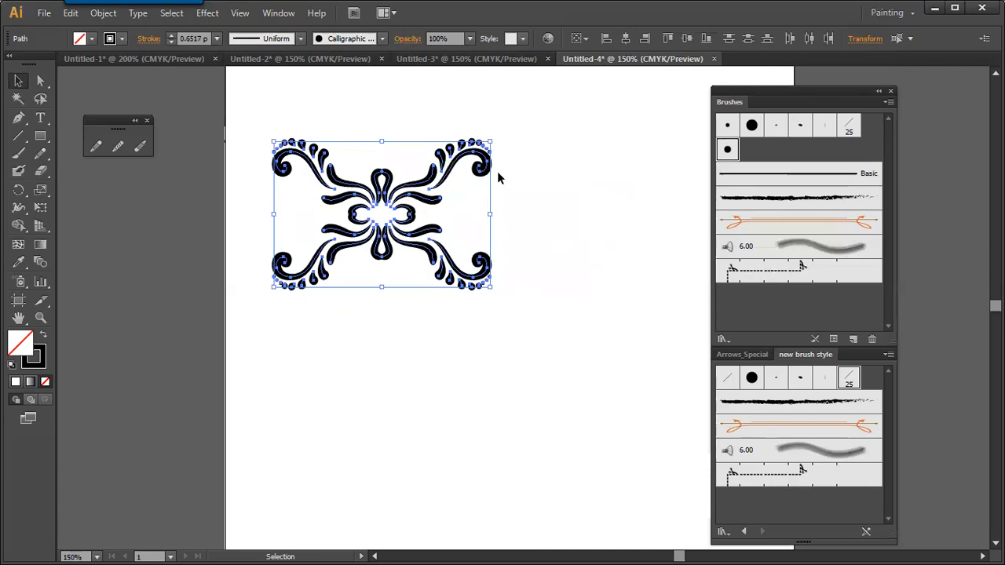
{"action": "left_click_drag", "start_coordinate": [494, 142], "coordinate": [432, 181]}
{"action": "left_click_drag", "start_coordinate": [388, 222], "coordinate": [383, 169]}
{"action": "left_click_drag", "start_coordinate": [431, 127], "coordinate": [406, 141]}
{"action": "left_click_drag", "start_coordinate": [368, 182], "coordinate": [365, 162]}
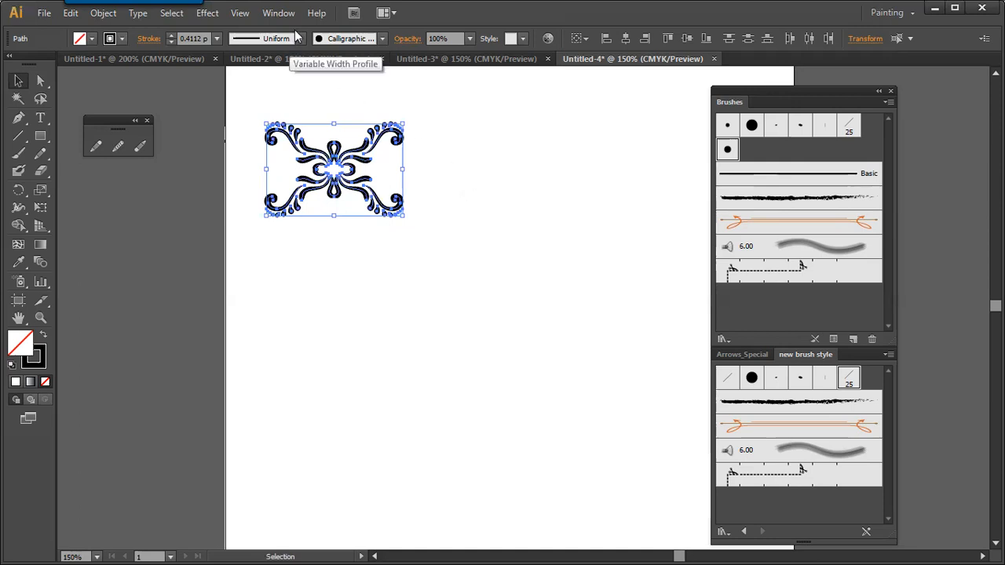
- Display the Swatches panel and add the selected ornament to it as a pattern swatch
{"action": "left_click", "coordinate": [279, 13]}
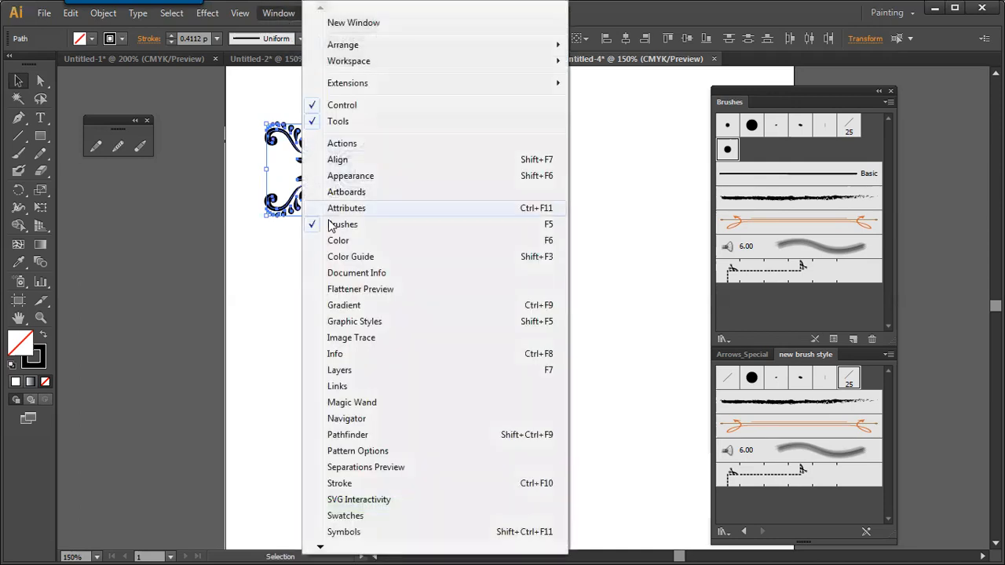
{"action": "left_click", "coordinate": [345, 516]}
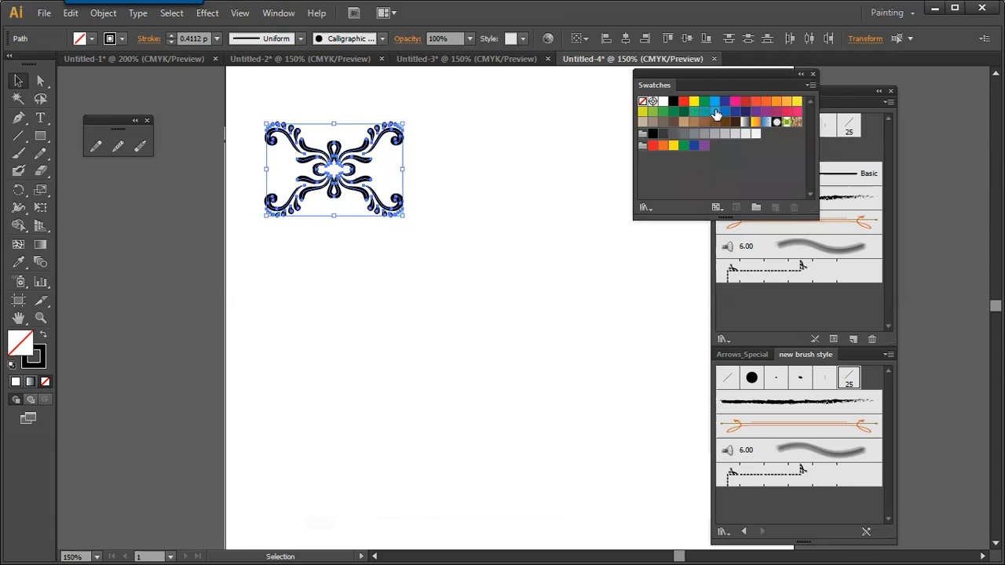
{"action": "left_click_drag", "start_coordinate": [357, 159], "coordinate": [711, 160]}
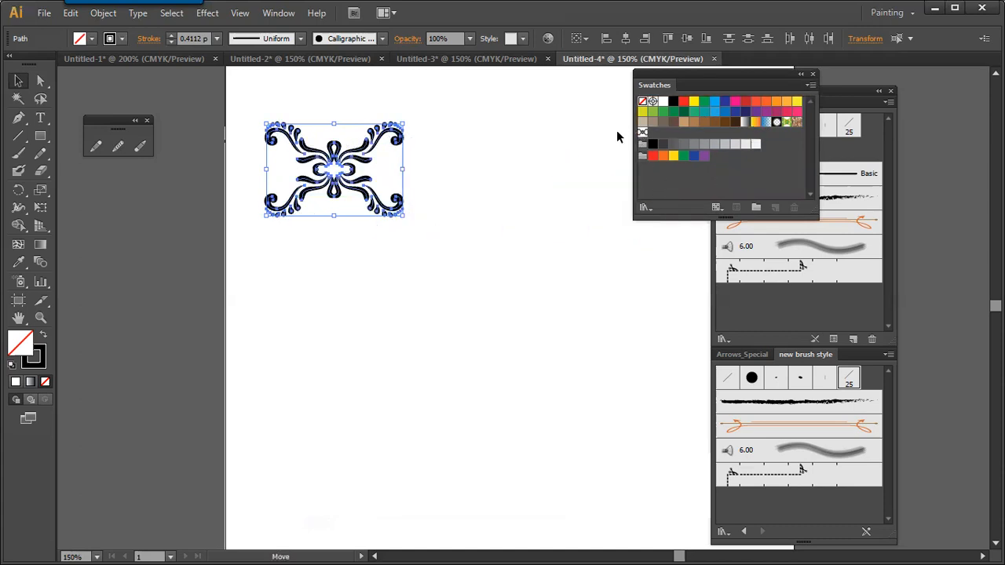
- Draw a large rectangle below the ornament and fill it with the new ornament pattern swatch
{"action": "left_click", "coordinate": [46, 139]}
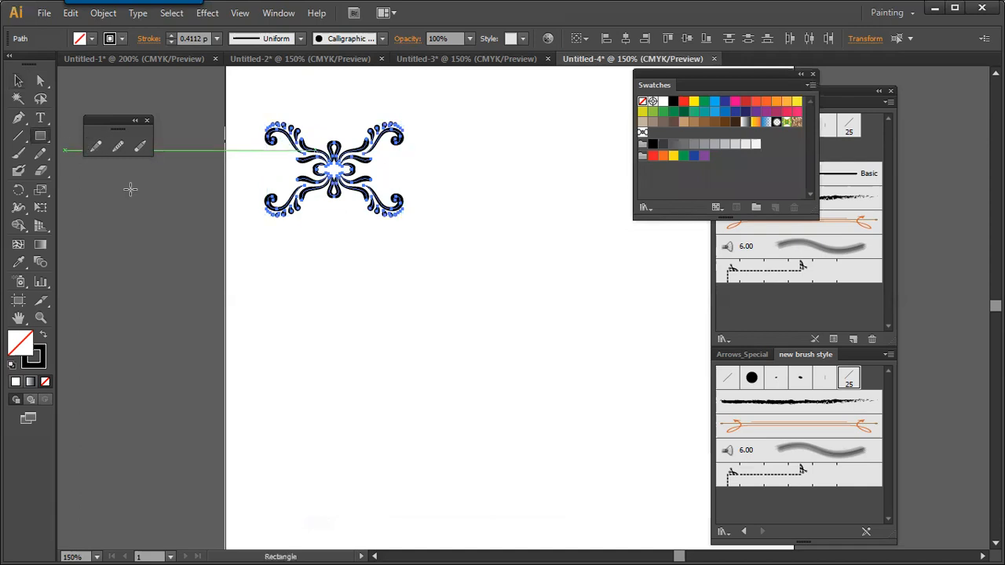
{"action": "left_click_drag", "start_coordinate": [298, 264], "coordinate": [550, 456]}
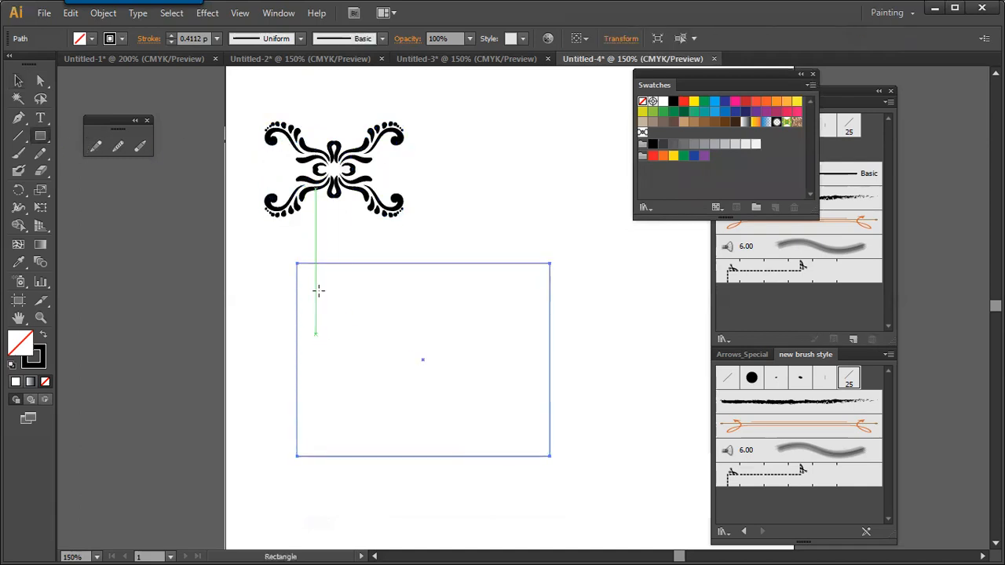
{"action": "left_click", "coordinate": [642, 132]}
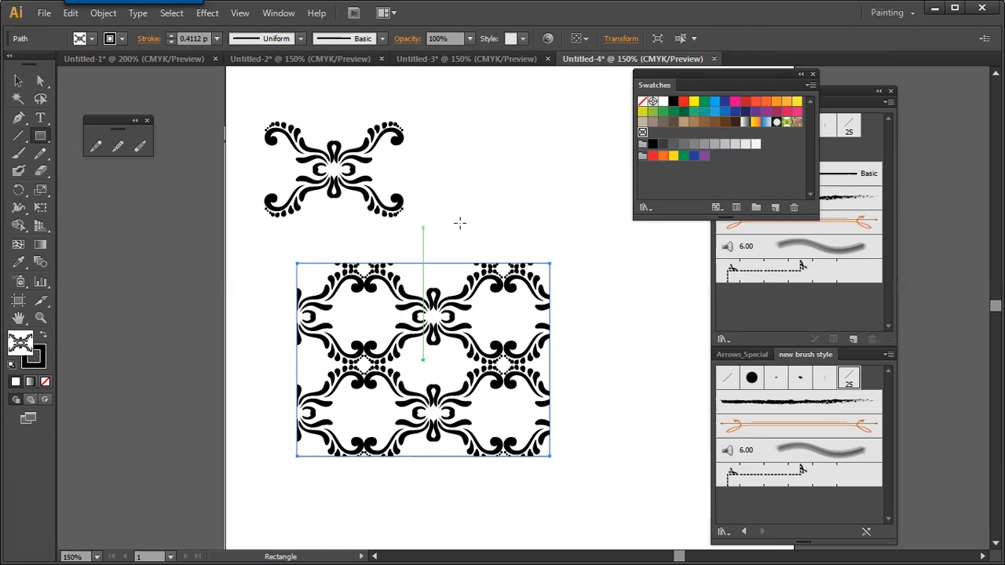
- Try a solid blue fill on the rectangle before reapplying the ornament pattern, and undo a small test move
{"action": "left_click", "coordinate": [714, 102]}
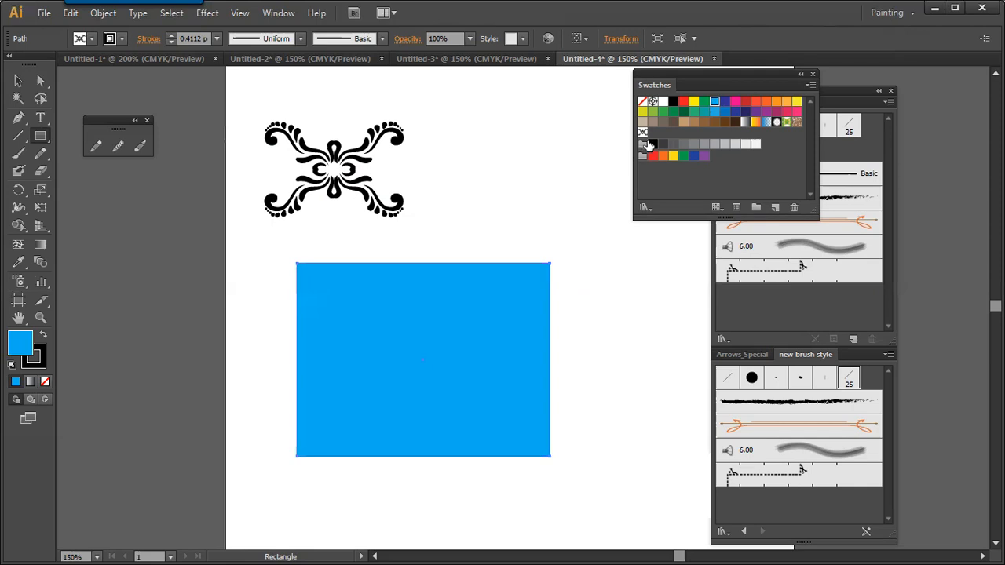
{"action": "left_click", "coordinate": [642, 133]}
{"action": "left_click", "coordinate": [18, 80]}
{"action": "mouse_move", "coordinate": [493, 274]}
{"action": "left_mouse_down"}
{"action": "mouse_move", "coordinate": [262, 319]}
{"action": "mouse_move", "coordinate": [221, 306]}
{"action": "mouse_move", "coordinate": [502, 270]}
{"action": "mouse_move", "coordinate": [509, 283]}
{"action": "left_mouse_up"}
{"action": "key", "text": "ctrl+z"}
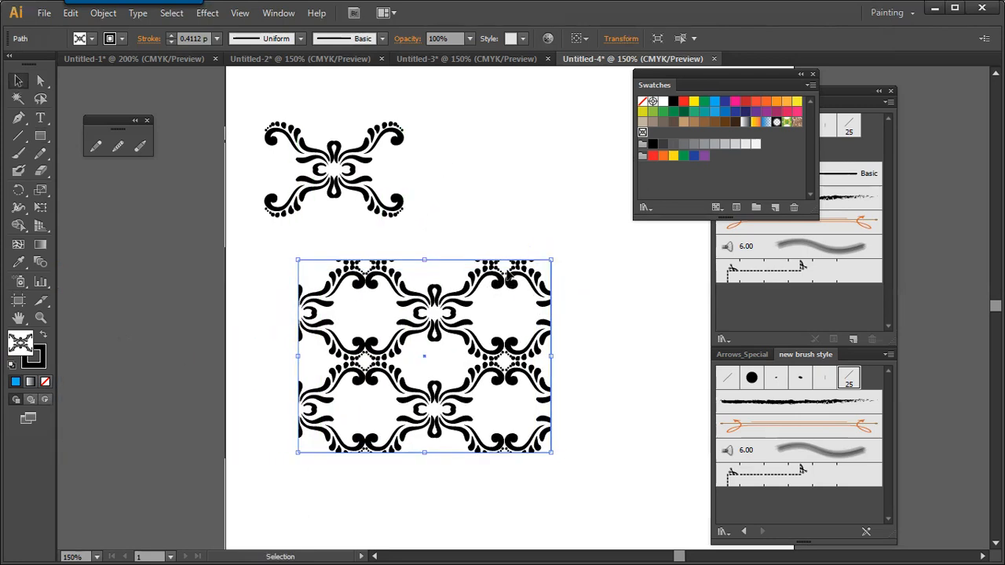
- Display the Appearance panel for the patterned rectangle and rearrange it and the Swatches panel beside the artwork
{"action": "left_click", "coordinate": [278, 12]}
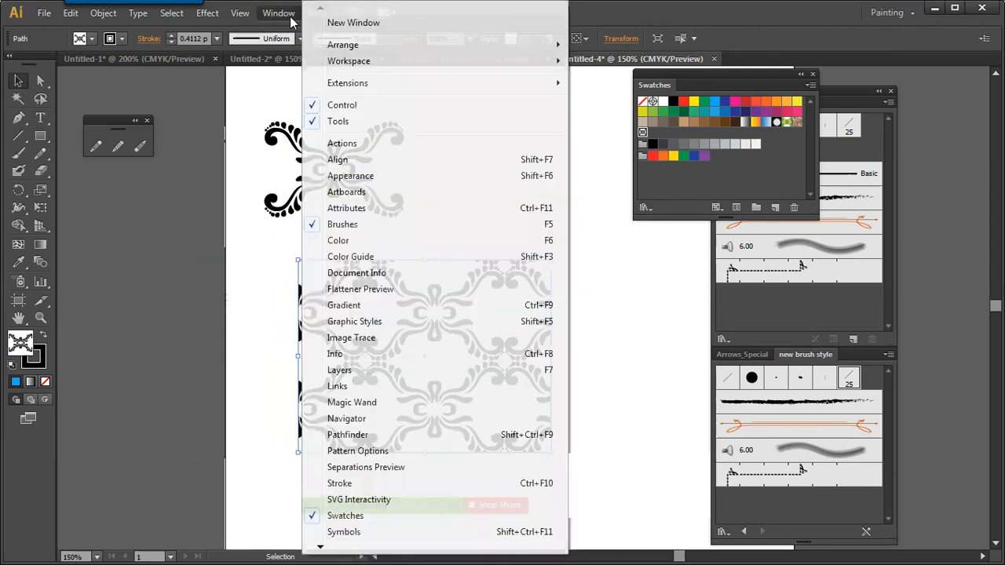
{"action": "left_click", "coordinate": [350, 175]}
{"action": "left_click_drag", "start_coordinate": [606, 121], "coordinate": [628, 242]}
{"action": "left_click_drag", "start_coordinate": [782, 81], "coordinate": [931, 62]}
{"action": "left_click_drag", "start_coordinate": [689, 236], "coordinate": [665, 147]}
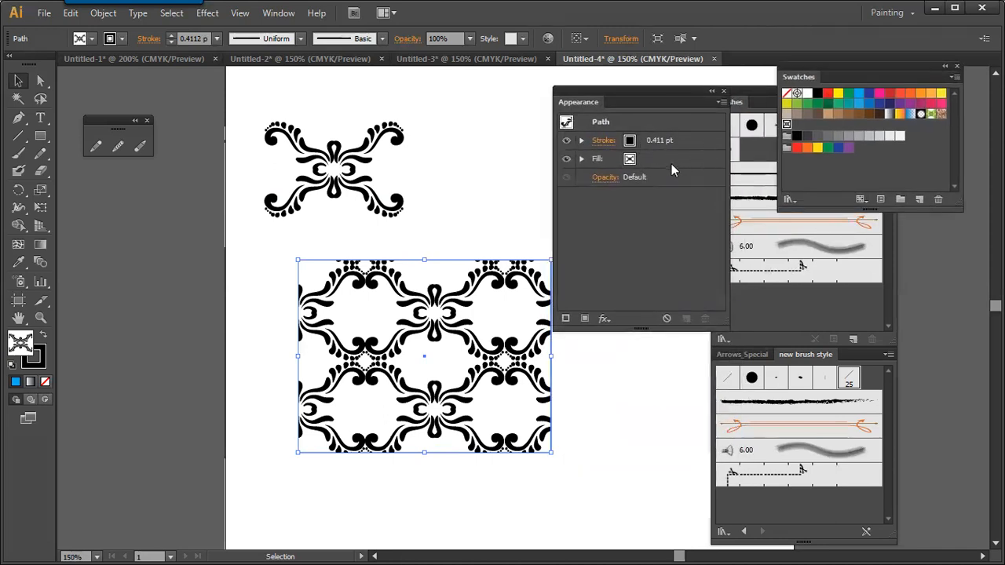
- Duplicate the rectangle's pattern fill and change the lower fill to orange
{"action": "left_click", "coordinate": [691, 160]}
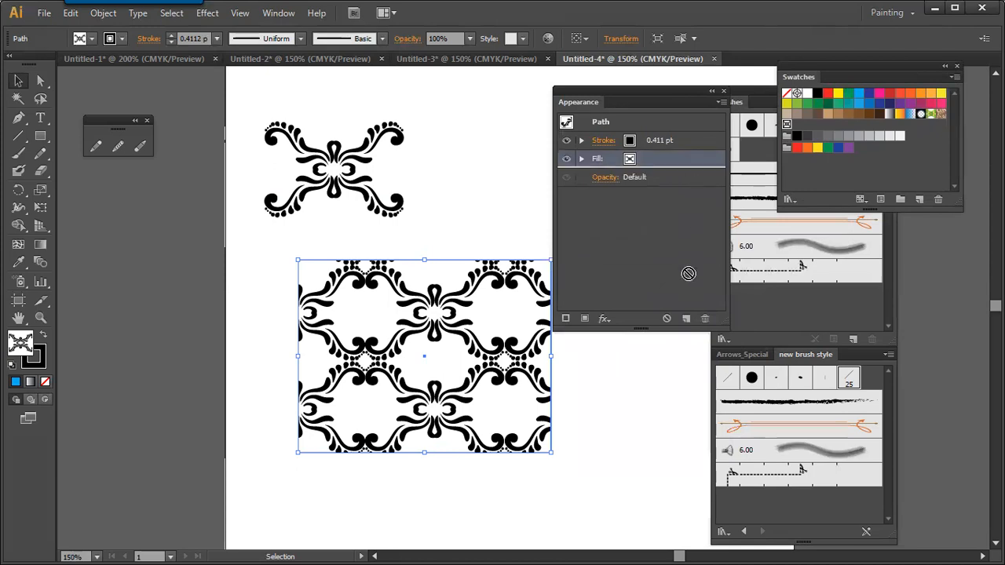
{"action": "left_click", "coordinate": [686, 319]}
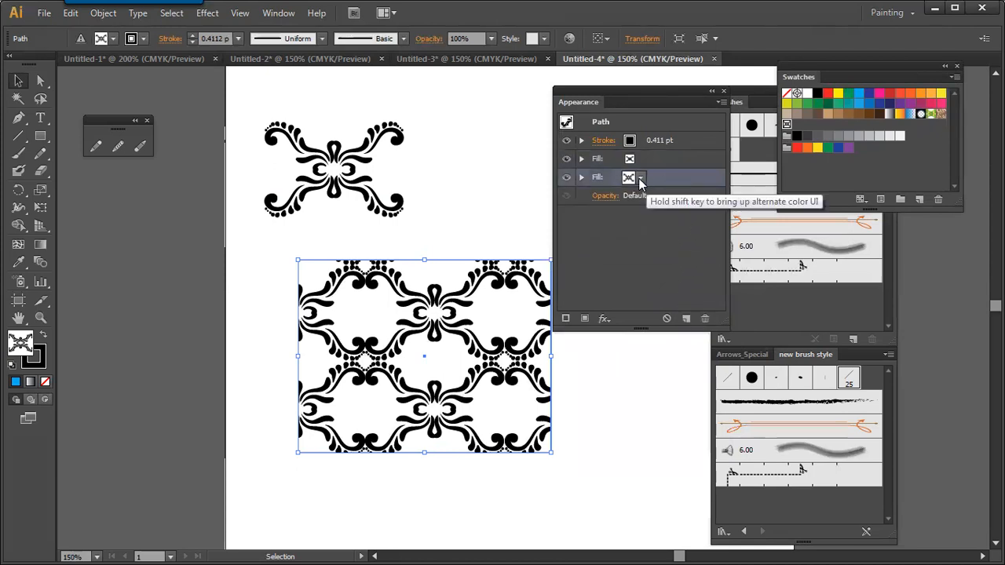
{"action": "left_click", "coordinate": [638, 178]}
{"action": "left_click", "coordinate": [613, 203]}
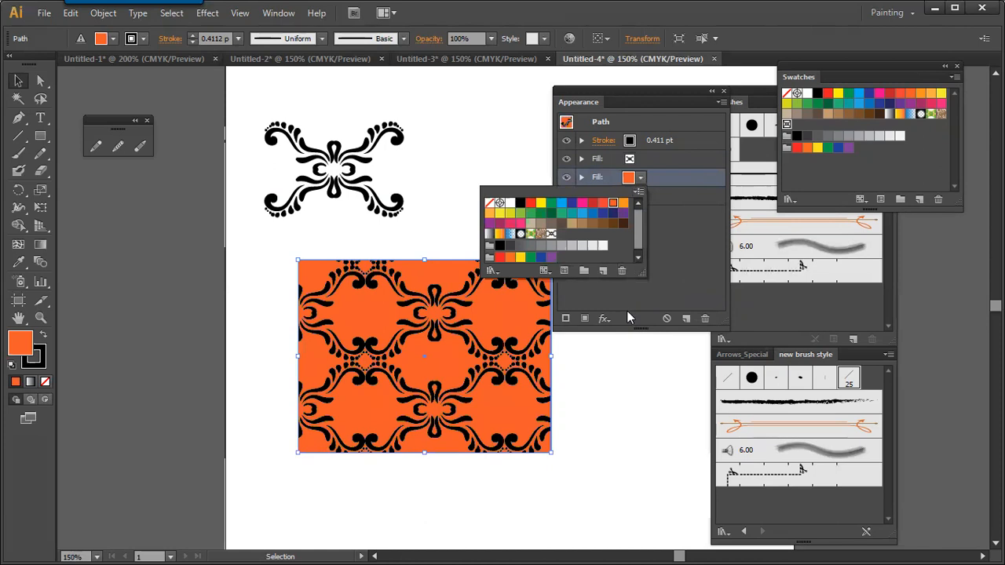
{"action": "left_click", "coordinate": [679, 263]}
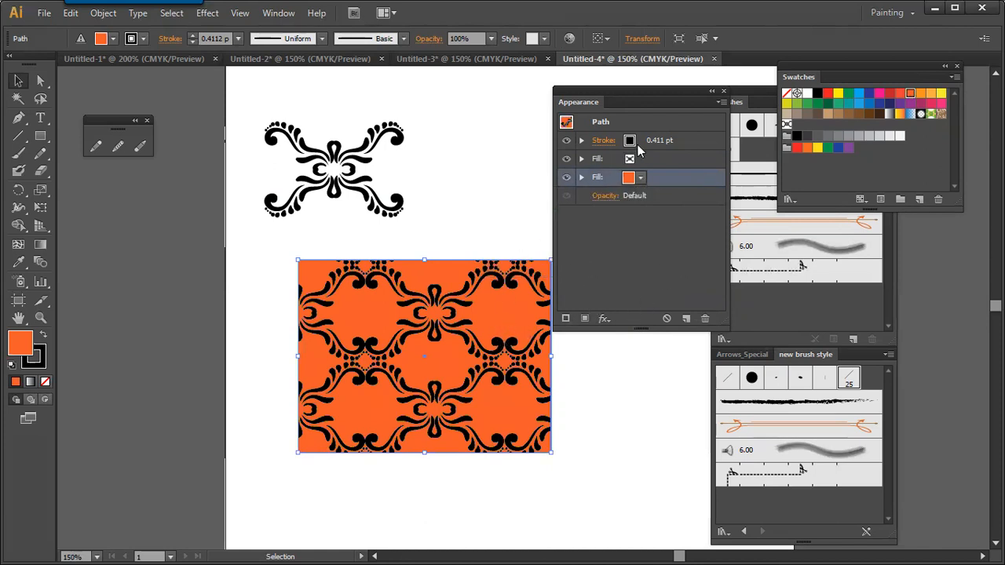
- Browse the swatch choices for the rectangle's pattern fill without picking one, close the Appearance panel, and deselect the rectangle
{"action": "left_click", "coordinate": [685, 140]}
{"action": "left_click", "coordinate": [651, 161]}
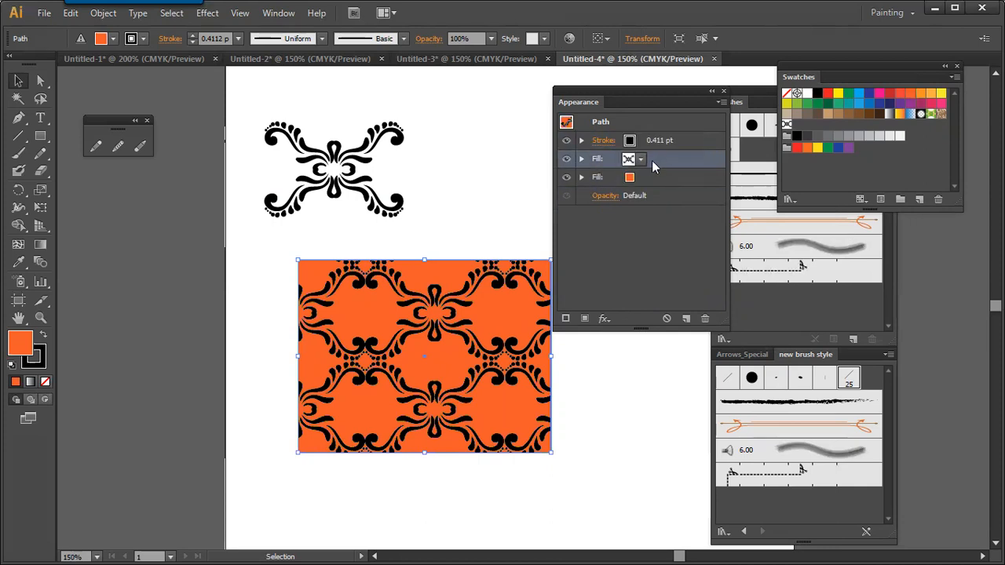
{"action": "left_click", "coordinate": [641, 161]}
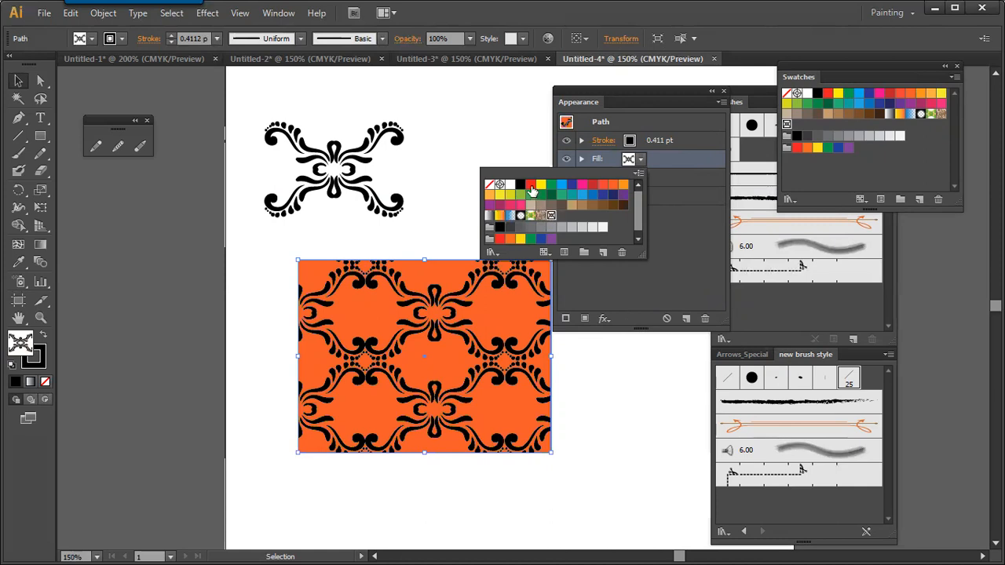
{"action": "left_click", "coordinate": [461, 168]}
{"action": "left_click", "coordinate": [459, 232]}
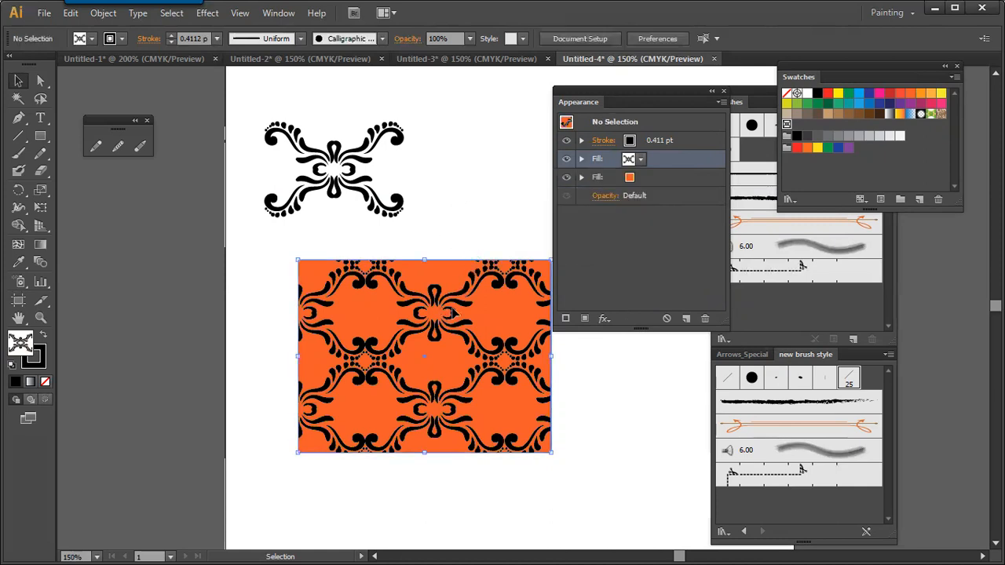
{"action": "left_click", "coordinate": [453, 314]}
{"action": "left_click", "coordinate": [723, 91]}
{"action": "left_click", "coordinate": [506, 168]}
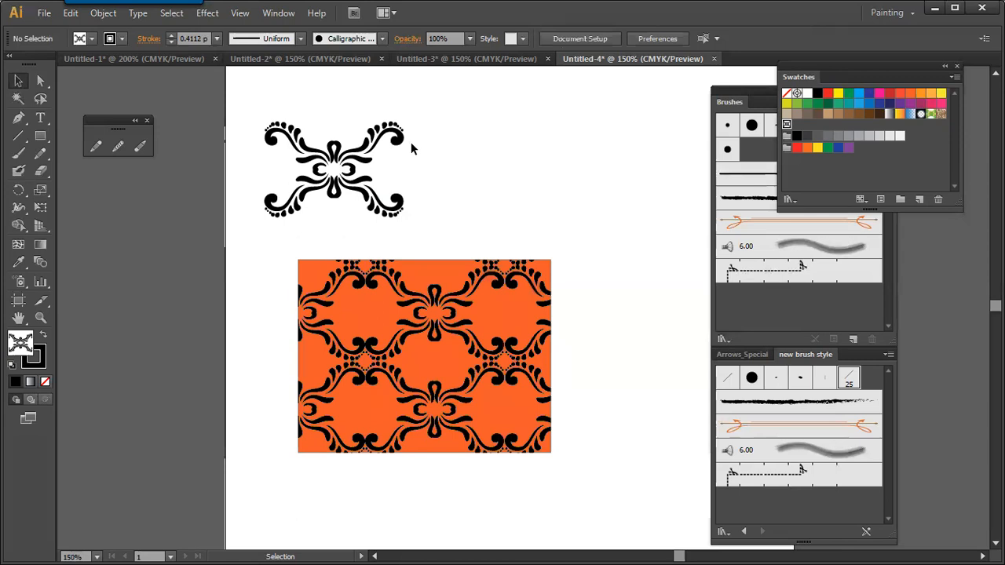
- Move the orange patterned rectangle lower on the artboard and scale it down proportionally together with its pattern
{"action": "left_click", "coordinate": [447, 322]}
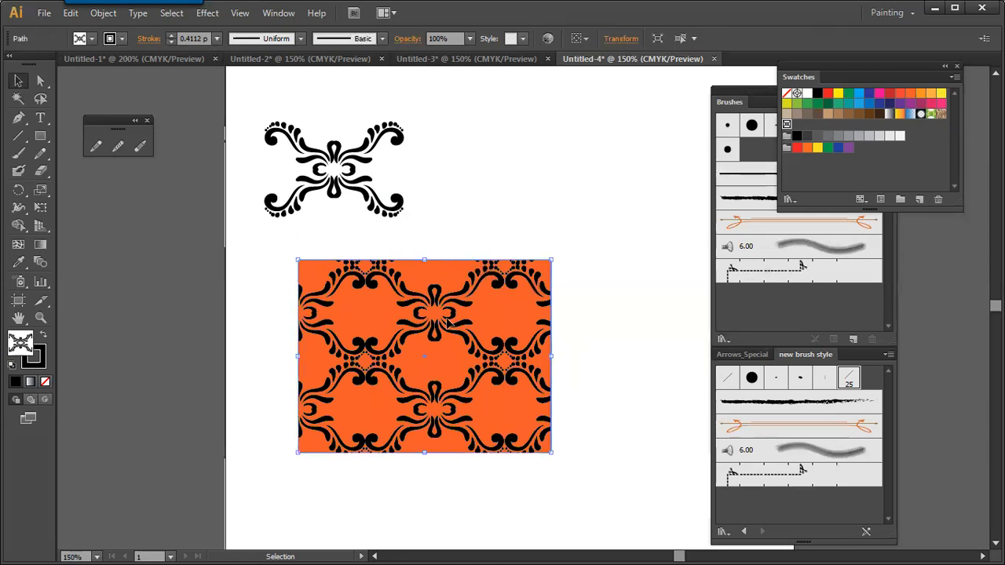
{"action": "left_click_drag", "start_coordinate": [451, 318], "coordinate": [421, 332]}
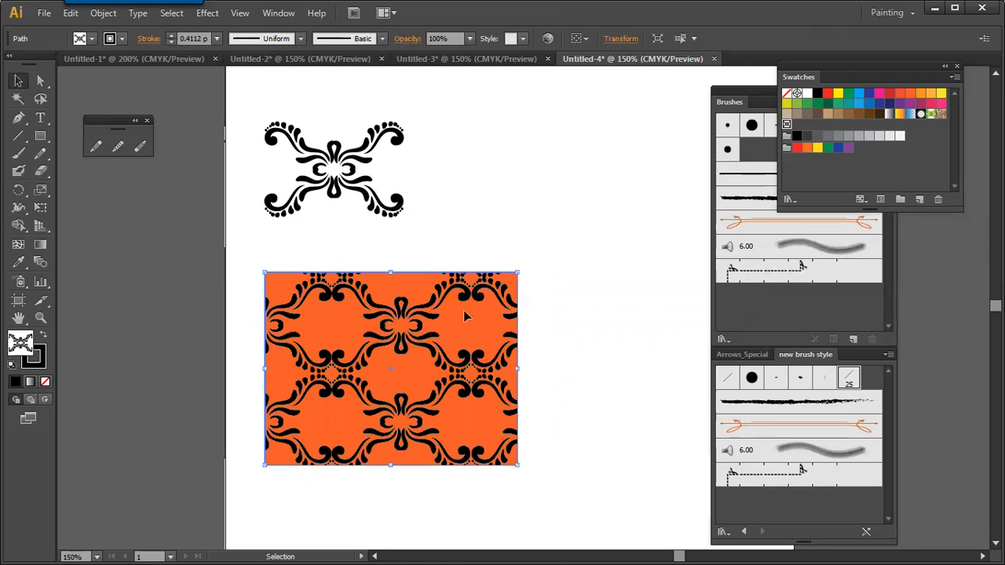
{"action": "mouse_move", "coordinate": [516, 273]}
{"action": "left_mouse_down"}
{"action": "mouse_move", "coordinate": [440, 348]}
{"action": "mouse_move", "coordinate": [442, 329]}
{"action": "mouse_move", "coordinate": [572, 242]}
{"action": "mouse_move", "coordinate": [554, 252]}
{"action": "mouse_move", "coordinate": [565, 228]}
{"action": "mouse_move", "coordinate": [473, 317]}
{"action": "mouse_move", "coordinate": [426, 334]}
{"action": "mouse_move", "coordinate": [462, 282]}
{"action": "mouse_move", "coordinate": [654, 168]}
{"action": "mouse_move", "coordinate": [595, 187]}
{"action": "mouse_move", "coordinate": [462, 309]}
{"action": "left_mouse_up"}
{"action": "left_click_drag", "start_coordinate": [380, 335], "coordinate": [388, 357]}
{"action": "left_click_drag", "start_coordinate": [459, 315], "coordinate": [447, 325]}
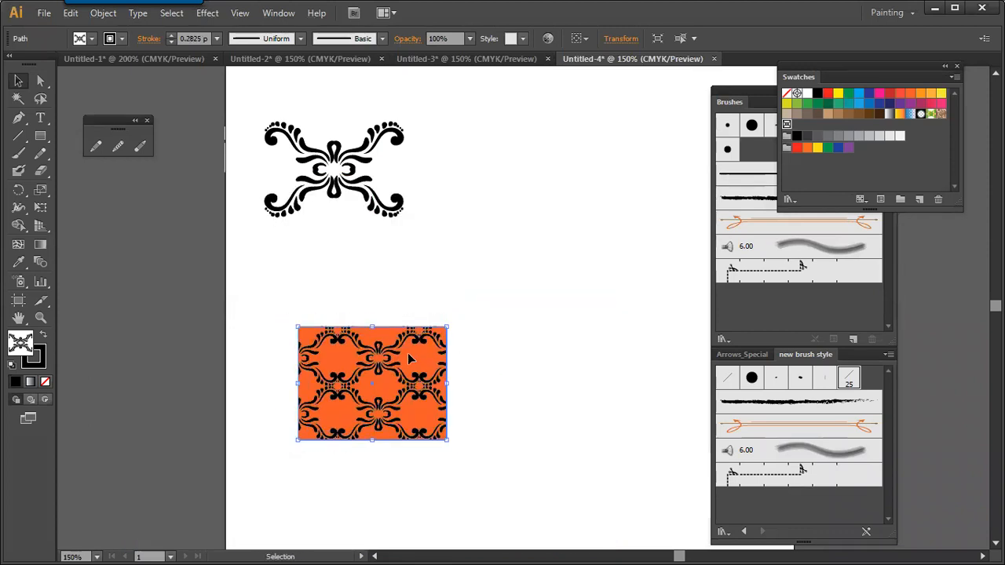
- Reposition the orange patterned rectangle beneath the ornament and turn off Transform Pattern Tiles in the General preferences
{"action": "left_click_drag", "start_coordinate": [410, 355], "coordinate": [396, 336]}
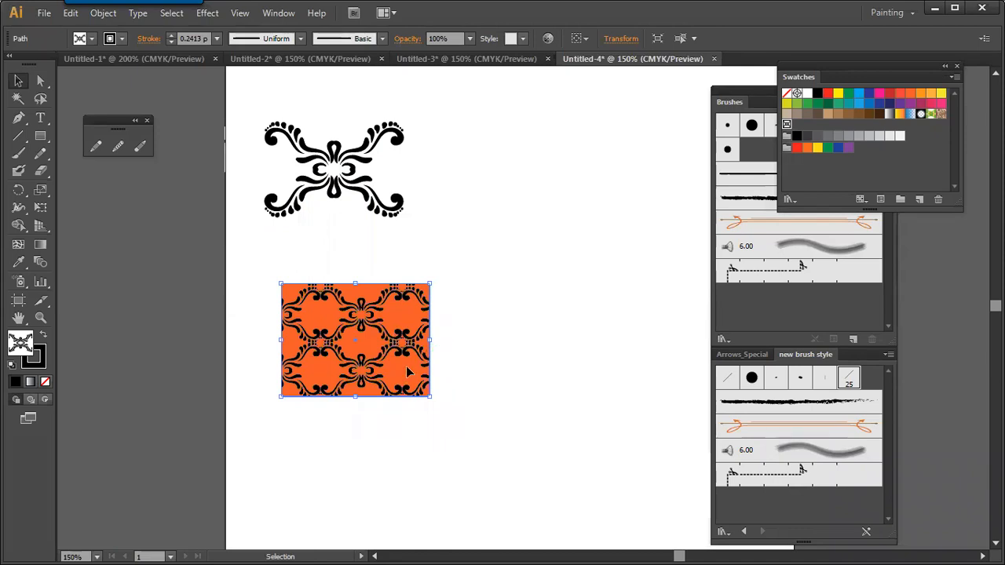
{"action": "left_click_drag", "start_coordinate": [408, 355], "coordinate": [414, 356]}
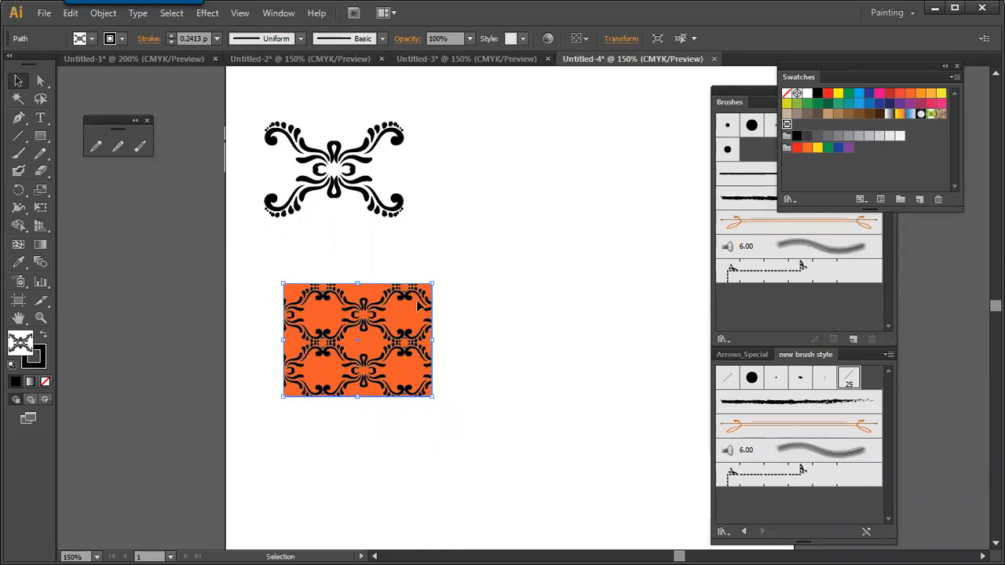
{"action": "left_click", "coordinate": [75, 20]}
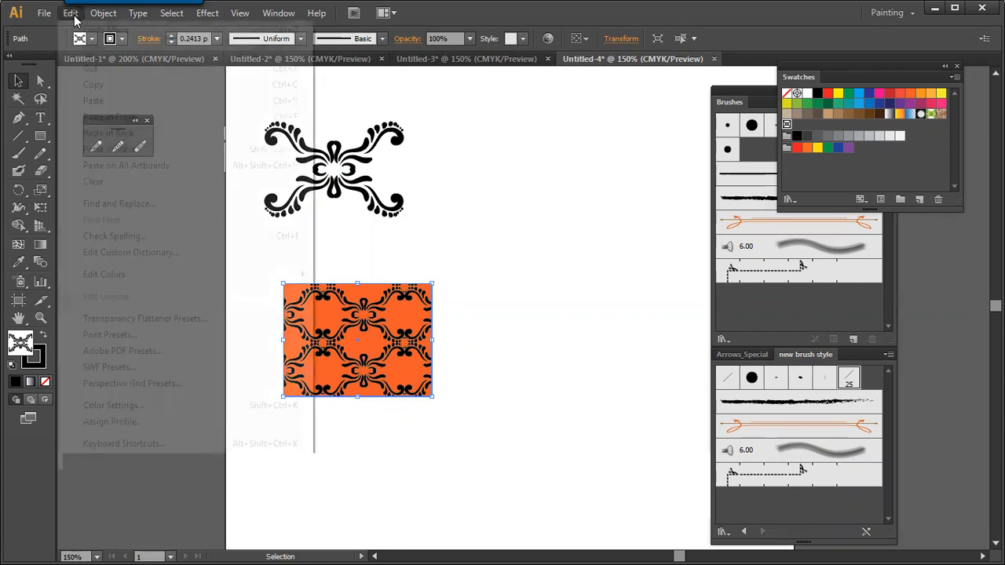
{"action": "mouse_move", "coordinate": [156, 461]}
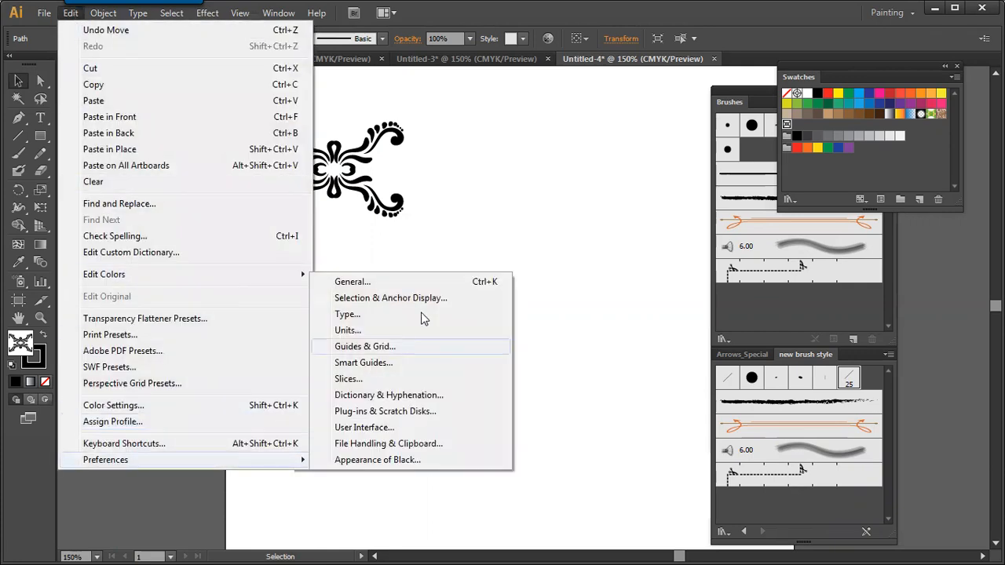
{"action": "left_click", "coordinate": [425, 283]}
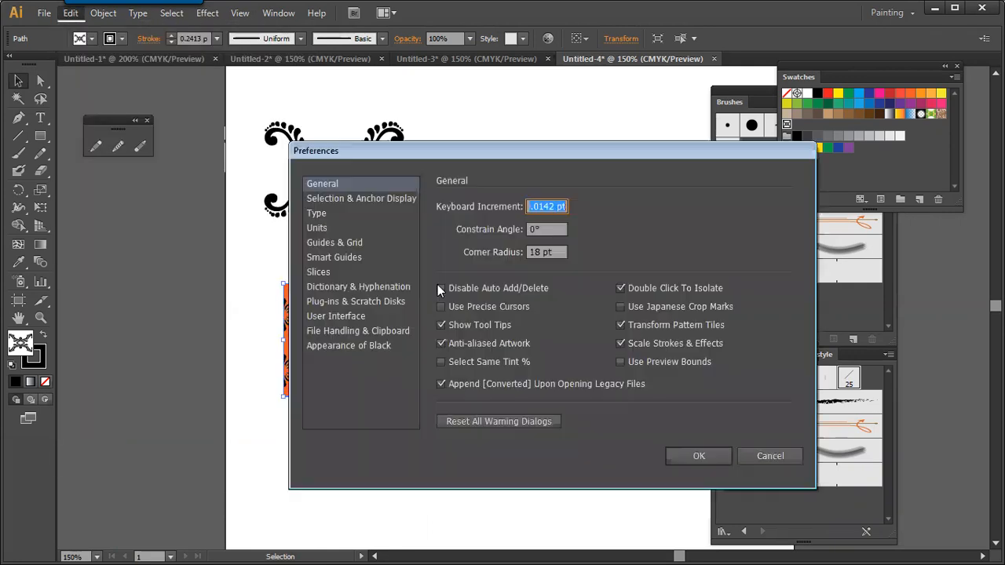
{"action": "left_click", "coordinate": [620, 325]}
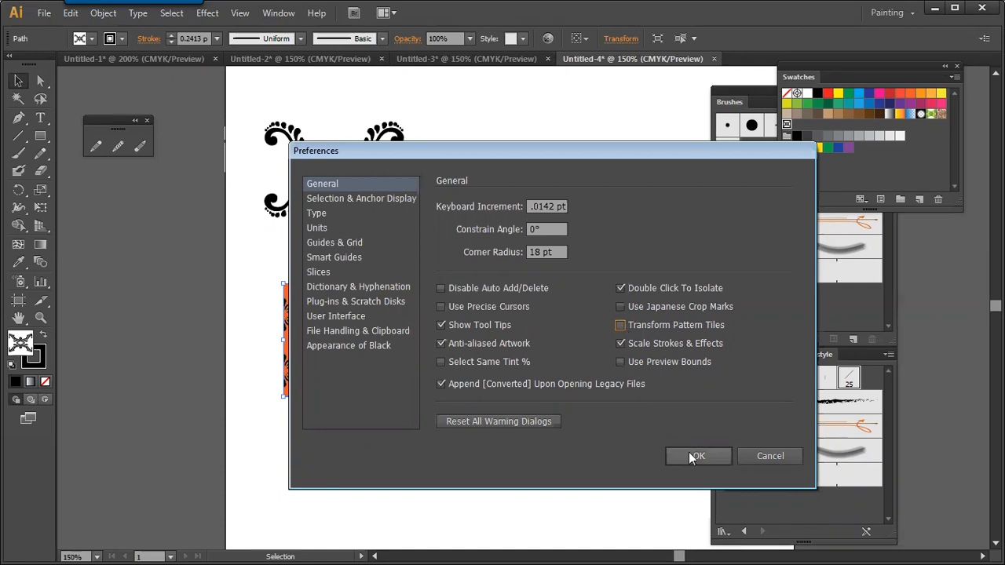
{"action": "left_click", "coordinate": [691, 455]}
- Enlarge the orange patterned rectangle until it spans the full width of the artboard, keeping the pattern tiles unscaled
{"action": "left_click_drag", "start_coordinate": [434, 398], "coordinate": [494, 428]}
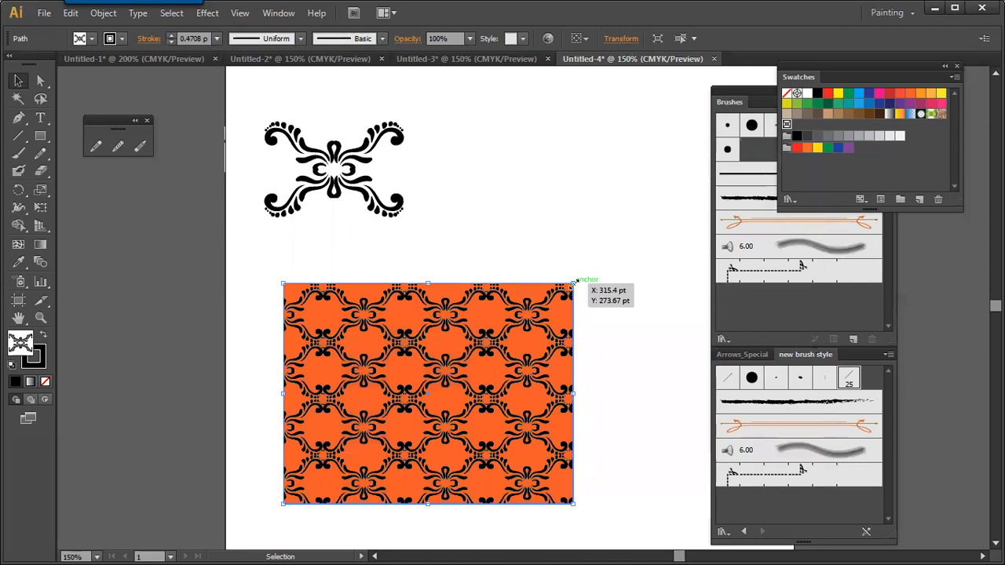
{"action": "left_click_drag", "start_coordinate": [572, 283], "coordinate": [635, 235]}
{"action": "left_click_drag", "start_coordinate": [530, 361], "coordinate": [486, 375]}
{"action": "left_click_drag", "start_coordinate": [589, 384], "coordinate": [696, 386]}
{"action": "left_click_drag", "start_coordinate": [542, 412], "coordinate": [463, 312]}
{"action": "left_click_drag", "start_coordinate": [389, 415], "coordinate": [390, 490]}
{"action": "left_click_drag", "start_coordinate": [536, 367], "coordinate": [461, 340]}
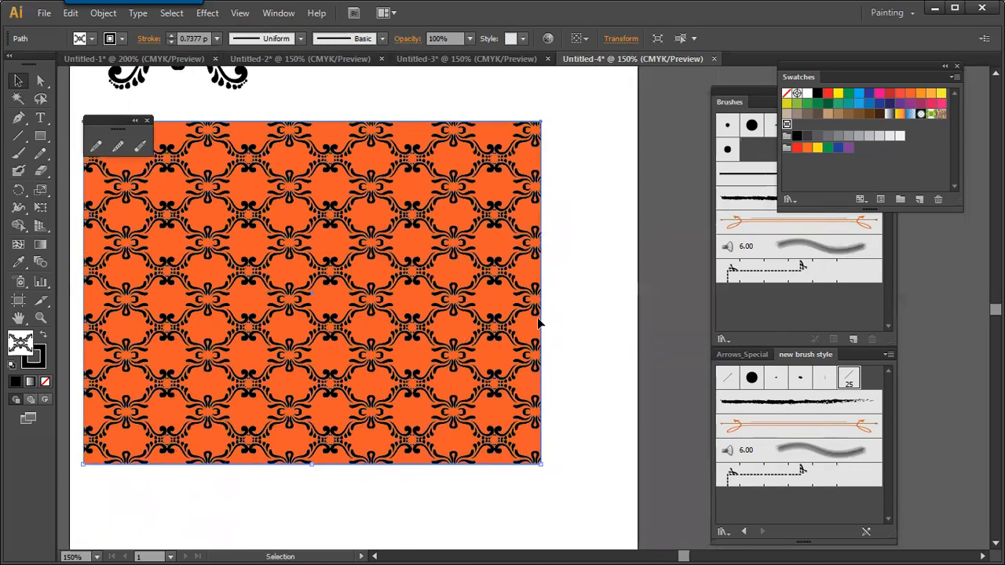
{"action": "left_click_drag", "start_coordinate": [541, 292], "coordinate": [703, 290]}
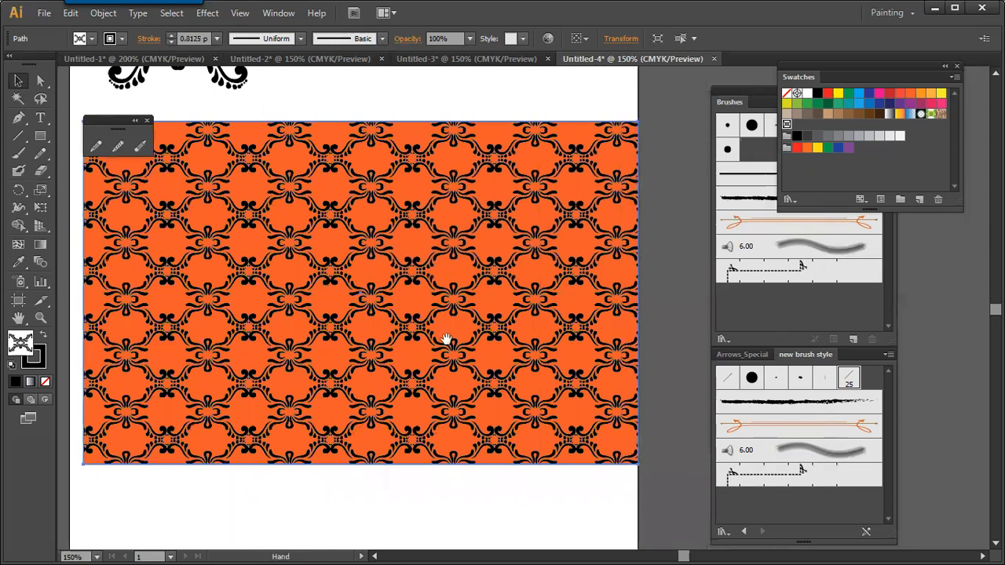
{"action": "left_click_drag", "start_coordinate": [445, 340], "coordinate": [555, 354]}
{"action": "left_click_drag", "start_coordinate": [195, 308], "coordinate": [181, 309]}
- Switch to Paint and handwrite "How to make a pattern" beside the BRUSH note, with lines above and below it
{"action": "key", "text": "alt+Tab"}
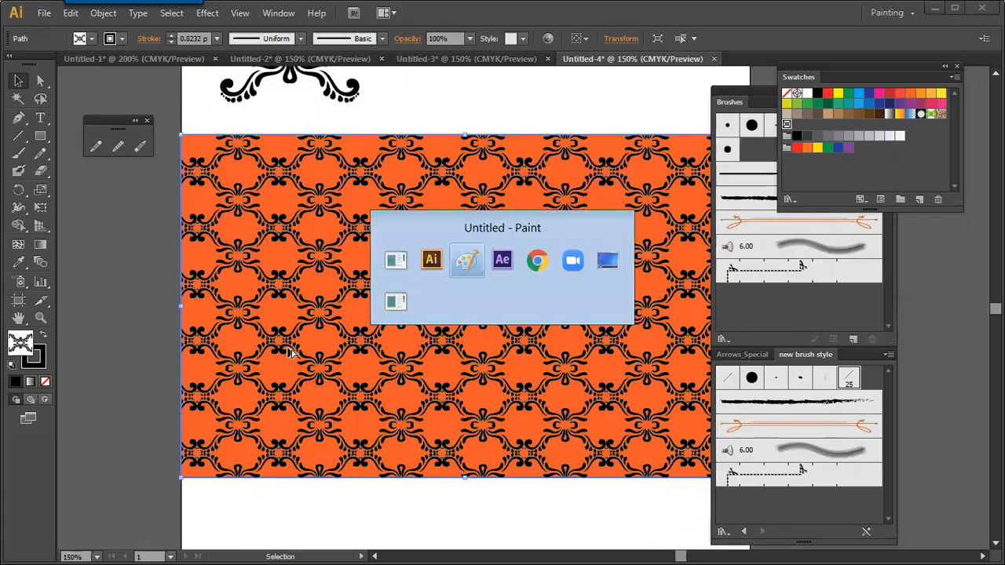
{"action": "mouse_move", "coordinate": [45, 314]}
{"action": "left_mouse_down"}
{"action": "mouse_move", "coordinate": [46, 336]}
{"action": "mouse_move", "coordinate": [116, 297]}
{"action": "left_mouse_up"}
{"action": "mouse_move", "coordinate": [111, 299]}
{"action": "left_mouse_down"}
{"action": "mouse_move", "coordinate": [114, 315]}
{"action": "mouse_move", "coordinate": [119, 303]}
{"action": "mouse_move", "coordinate": [175, 296]}
{"action": "left_mouse_up"}
{"action": "left_click_drag", "start_coordinate": [174, 285], "coordinate": [187, 297]}
{"action": "left_click_drag", "start_coordinate": [190, 276], "coordinate": [191, 288]}
{"action": "left_click_drag", "start_coordinate": [191, 288], "coordinate": [203, 292]}
{"action": "mouse_move", "coordinate": [198, 275]}
{"action": "left_mouse_down"}
{"action": "mouse_move", "coordinate": [212, 271]}
{"action": "mouse_move", "coordinate": [201, 292]}
{"action": "left_mouse_up"}
{"action": "left_click_drag", "start_coordinate": [201, 292], "coordinate": [246, 261]}
{"action": "mouse_move", "coordinate": [260, 232]}
{"action": "left_mouse_down"}
{"action": "mouse_move", "coordinate": [262, 259]}
{"action": "mouse_move", "coordinate": [272, 245]}
{"action": "left_mouse_up"}
{"action": "left_click_drag", "start_coordinate": [274, 245], "coordinate": [284, 250]}
{"action": "mouse_move", "coordinate": [289, 229]}
{"action": "left_mouse_down"}
{"action": "mouse_move", "coordinate": [292, 249]}
{"action": "mouse_move", "coordinate": [304, 245]}
{"action": "left_mouse_up"}
{"action": "left_click_drag", "start_coordinate": [304, 245], "coordinate": [320, 238]}
{"action": "left_click_drag", "start_coordinate": [56, 351], "coordinate": [259, 287]}
{"action": "left_click_drag", "start_coordinate": [96, 282], "coordinate": [210, 251]}
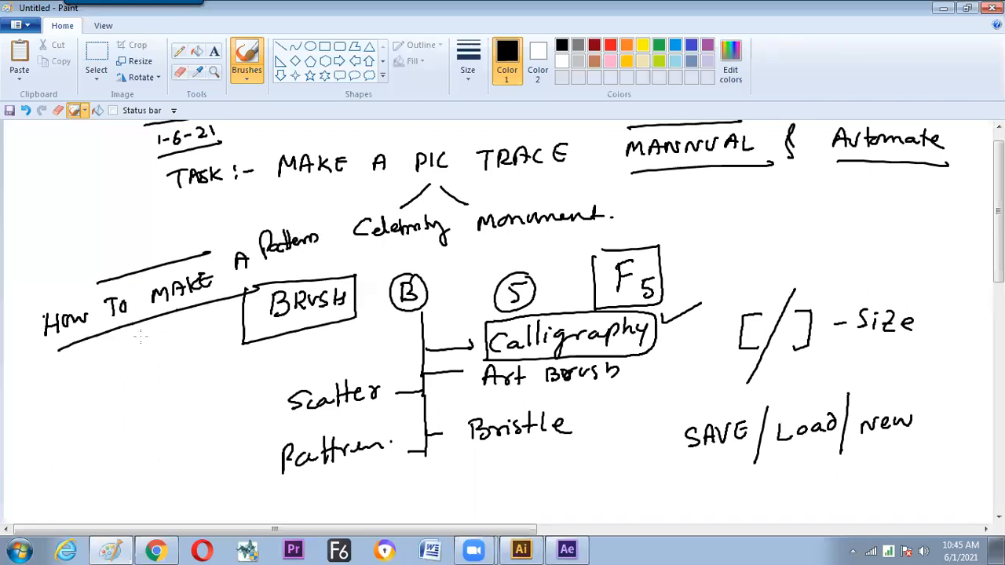
- Handwrite "Drag the design & drop in swatch window" below the pattern heading and separate it with a vertical line
{"action": "mouse_move", "coordinate": [46, 394]}
{"action": "left_mouse_down"}
{"action": "mouse_move", "coordinate": [47, 414]}
{"action": "mouse_move", "coordinate": [66, 400]}
{"action": "left_mouse_up"}
{"action": "left_click_drag", "start_coordinate": [71, 397], "coordinate": [88, 411]}
{"action": "left_click_drag", "start_coordinate": [116, 374], "coordinate": [117, 389]}
{"action": "mouse_move", "coordinate": [122, 372]}
{"action": "left_mouse_down"}
{"action": "mouse_move", "coordinate": [133, 386]}
{"action": "mouse_move", "coordinate": [147, 380]}
{"action": "left_mouse_up"}
{"action": "mouse_move", "coordinate": [112, 378]}
{"action": "left_mouse_down"}
{"action": "mouse_move", "coordinate": [127, 377]}
{"action": "mouse_move", "coordinate": [131, 412]}
{"action": "mouse_move", "coordinate": [193, 395]}
{"action": "mouse_move", "coordinate": [189, 406]}
{"action": "mouse_move", "coordinate": [208, 390]}
{"action": "left_mouse_up"}
{"action": "mouse_move", "coordinate": [82, 448]}
{"action": "left_mouse_down"}
{"action": "mouse_move", "coordinate": [61, 492]}
{"action": "mouse_move", "coordinate": [114, 471]}
{"action": "left_mouse_up"}
{"action": "left_click_drag", "start_coordinate": [124, 461], "coordinate": [143, 461]}
{"action": "left_click_drag", "start_coordinate": [156, 449], "coordinate": [190, 449]}
{"action": "mouse_move", "coordinate": [197, 437]}
{"action": "left_mouse_down"}
{"action": "mouse_move", "coordinate": [195, 449]}
{"action": "mouse_move", "coordinate": [214, 436]}
{"action": "mouse_move", "coordinate": [196, 465]}
{"action": "left_mouse_up"}
{"action": "mouse_move", "coordinate": [201, 462]}
{"action": "left_mouse_down"}
{"action": "mouse_move", "coordinate": [202, 471]}
{"action": "mouse_move", "coordinate": [250, 431]}
{"action": "left_mouse_up"}
{"action": "left_click_drag", "start_coordinate": [247, 381], "coordinate": [264, 472]}
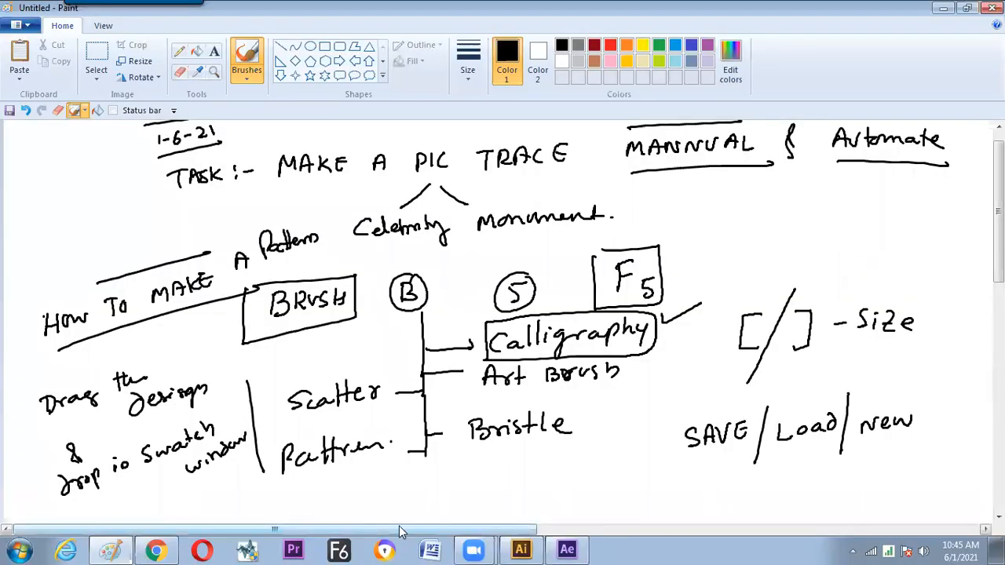
- In the empty area beyond the existing notes, draw a vertical divider and handwrite the underlined heading "How to make double fill"
{"action": "left_click_drag", "start_coordinate": [399, 527], "coordinate": [672, 529]}
{"action": "left_click_drag", "start_coordinate": [490, 138], "coordinate": [480, 325]}
{"action": "mouse_move", "coordinate": [529, 184]}
{"action": "left_mouse_down"}
{"action": "mouse_move", "coordinate": [525, 217]}
{"action": "mouse_move", "coordinate": [542, 206]}
{"action": "left_mouse_up"}
{"action": "left_click_drag", "start_coordinate": [542, 188], "coordinate": [540, 217]}
{"action": "left_click_drag", "start_coordinate": [559, 201], "coordinate": [608, 214]}
{"action": "left_click_drag", "start_coordinate": [603, 201], "coordinate": [616, 201]}
{"action": "left_click_drag", "start_coordinate": [622, 202], "coordinate": [620, 202]}
{"action": "mouse_move", "coordinate": [655, 193]}
{"action": "left_mouse_down"}
{"action": "mouse_move", "coordinate": [655, 205]}
{"action": "mouse_move", "coordinate": [675, 204]}
{"action": "left_mouse_up"}
{"action": "left_click_drag", "start_coordinate": [687, 197], "coordinate": [694, 204]}
{"action": "left_click_drag", "start_coordinate": [701, 194], "coordinate": [716, 203]}
{"action": "left_click_drag", "start_coordinate": [739, 169], "coordinate": [734, 199]}
{"action": "left_click_drag", "start_coordinate": [749, 190], "coordinate": [794, 193]}
{"action": "mouse_move", "coordinate": [801, 175]}
{"action": "left_mouse_down"}
{"action": "mouse_move", "coordinate": [802, 193]}
{"action": "mouse_move", "coordinate": [824, 194]}
{"action": "left_mouse_up"}
{"action": "left_click_drag", "start_coordinate": [849, 193], "coordinate": [867, 166]}
{"action": "left_click_drag", "start_coordinate": [850, 180], "coordinate": [879, 188]}
{"action": "left_click", "coordinate": [612, 235]}
{"action": "mouse_move", "coordinate": [893, 171]}
{"action": "left_mouse_down"}
{"action": "mouse_move", "coordinate": [894, 194]}
{"action": "mouse_move", "coordinate": [508, 234]}
{"action": "left_mouse_up"}
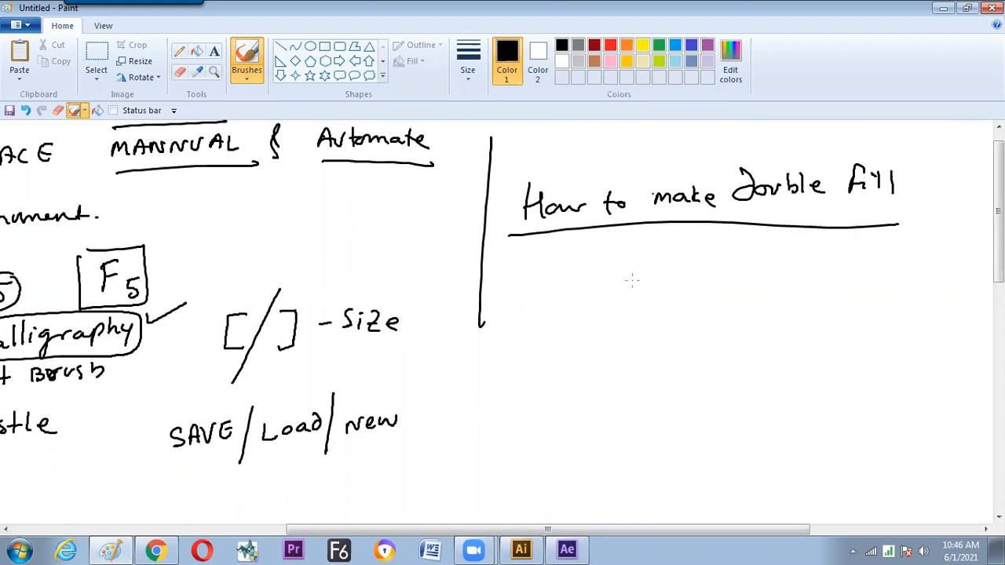
- Handwrite a note naming the Appearance window below the double fill heading and underline the first word
{"action": "left_click_drag", "start_coordinate": [618, 280], "coordinate": [635, 277]}
{"action": "left_click_drag", "start_coordinate": [620, 266], "coordinate": [649, 269]}
{"action": "left_click_drag", "start_coordinate": [653, 262], "coordinate": [663, 269]}
{"action": "left_click_drag", "start_coordinate": [666, 267], "coordinate": [696, 268]}
{"action": "left_click_drag", "start_coordinate": [698, 262], "coordinate": [738, 268]}
{"action": "left_click_drag", "start_coordinate": [741, 264], "coordinate": [762, 269]}
{"action": "left_click_drag", "start_coordinate": [593, 295], "coordinate": [829, 276]}
{"action": "left_click_drag", "start_coordinate": [830, 272], "coordinate": [895, 257]}
{"action": "left_click", "coordinate": [904, 268]}
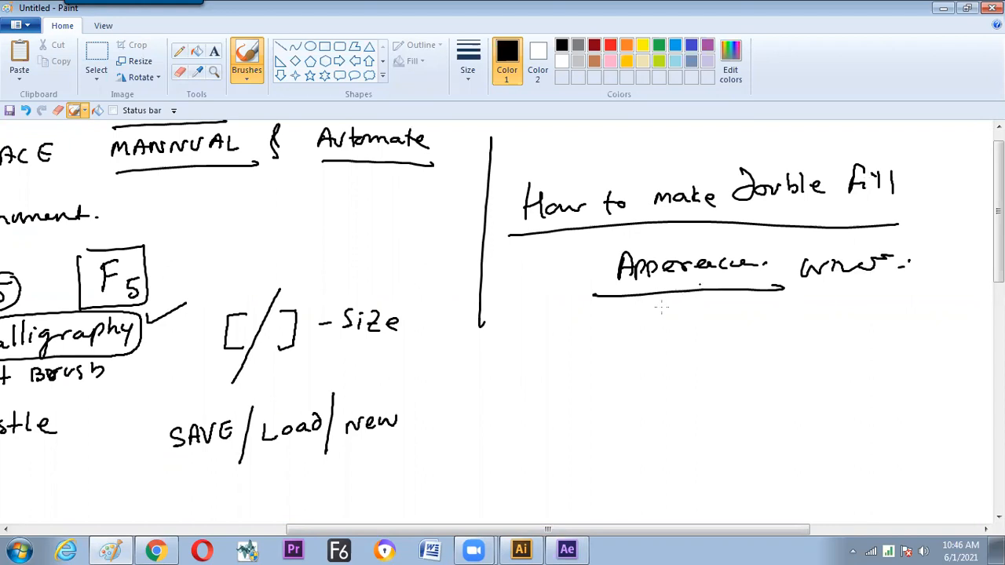
- Switch back to Illustrator and view the patterned rectangle in the full-screen modes and at 100% zoom in the normal view
{"action": "key", "text": "alt"}
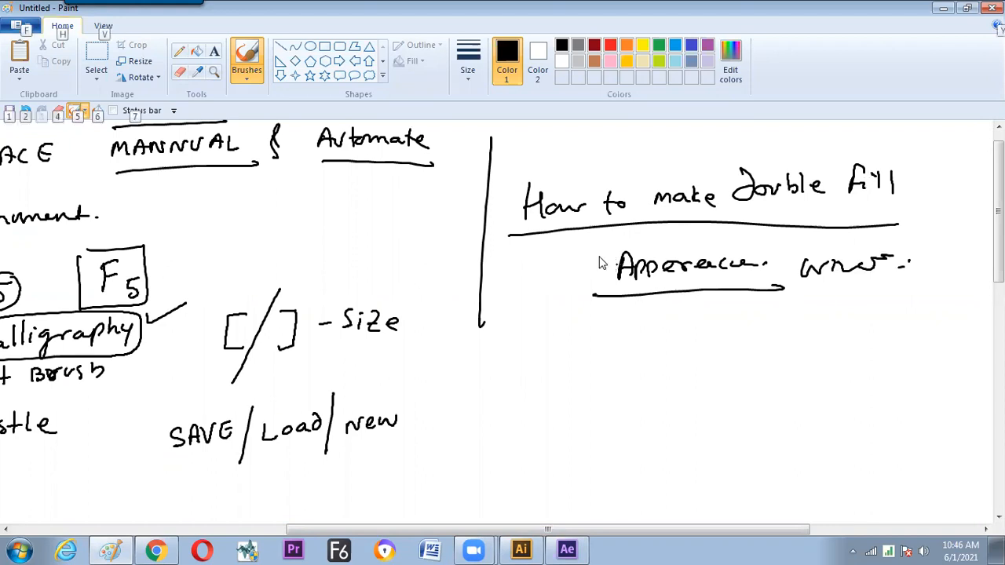
{"action": "key", "text": "alt+Tab"}
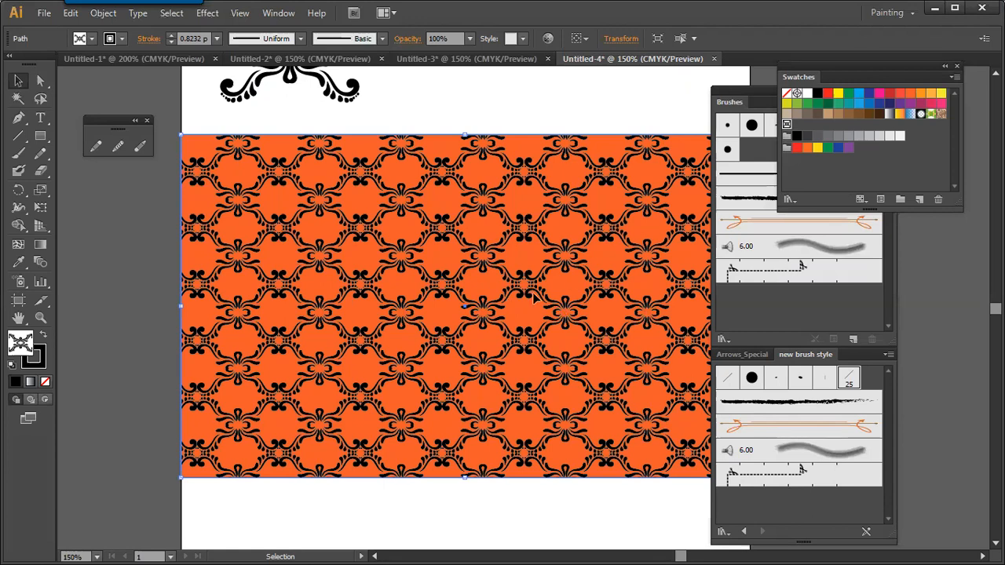
{"action": "key", "text": "f"}
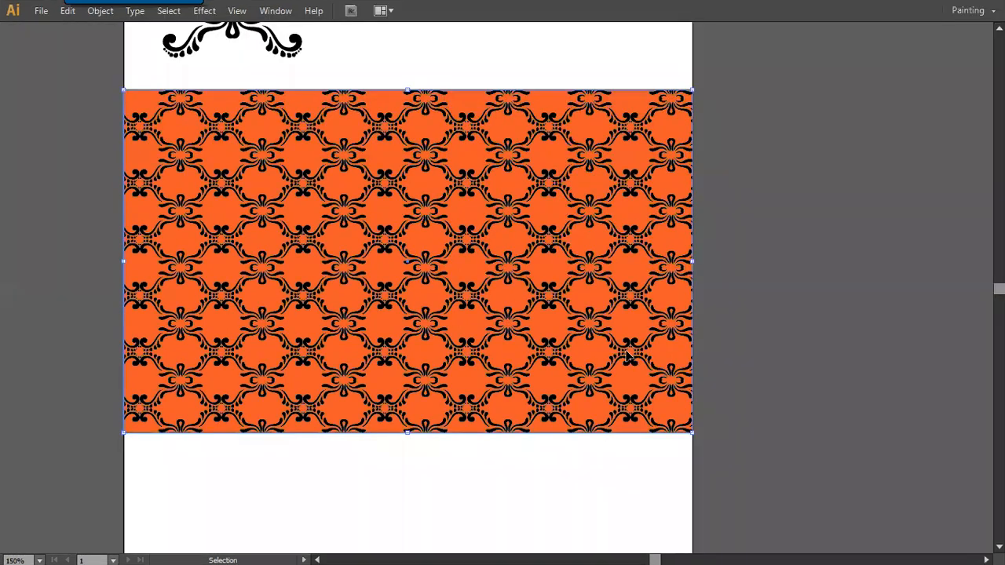
{"action": "key", "text": "f"}
{"action": "key", "text": "f"}
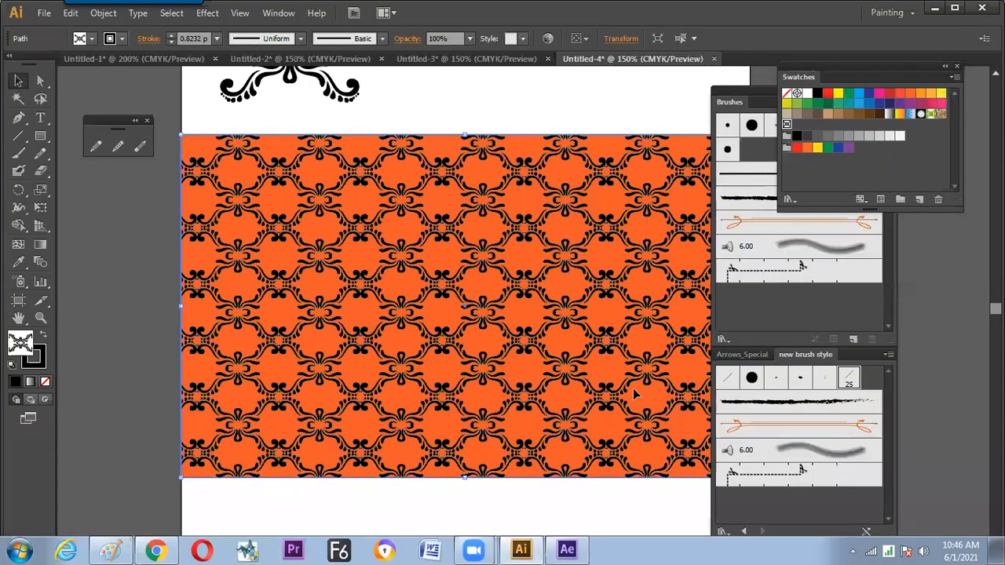
{"action": "key", "text": "f"}
{"action": "key", "text": "f"}
{"action": "key", "text": "f"}
{"action": "key", "text": "ctrl+minus"}
{"action": "left_click_drag", "start_coordinate": [568, 357], "coordinate": [518, 343]}
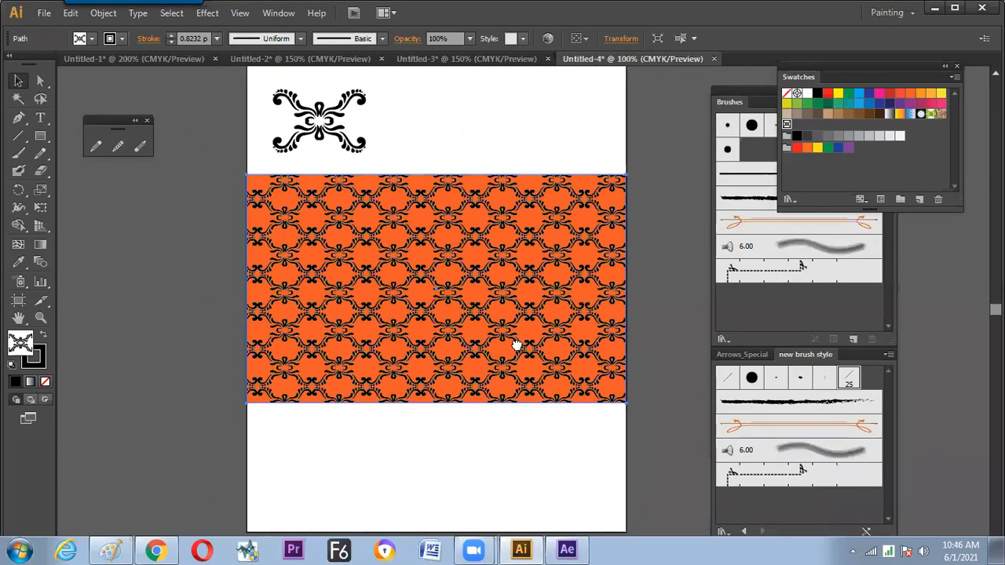
- Look through the artwork in the open documents Untitled-3, Untitled-2 and Untitled-1, and return to Untitled-4
{"action": "left_click", "coordinate": [542, 62]}
{"action": "left_click", "coordinate": [608, 67]}
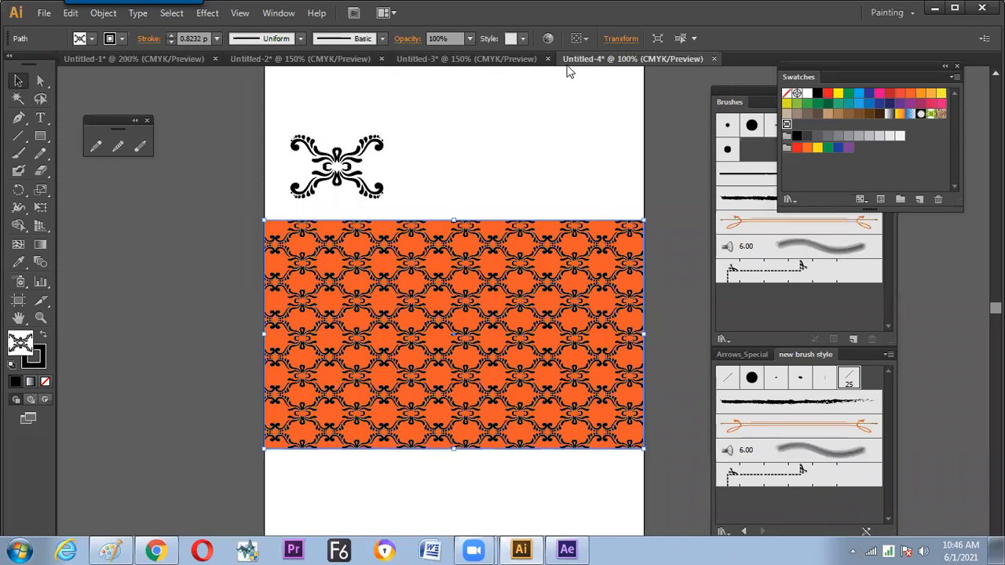
{"action": "left_click", "coordinate": [503, 62]}
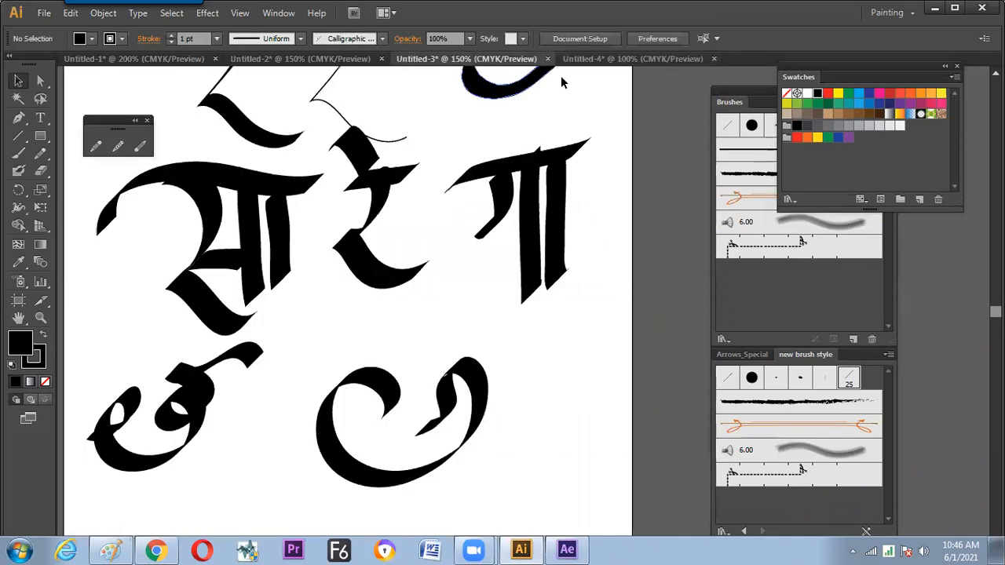
{"action": "left_click", "coordinate": [330, 62]}
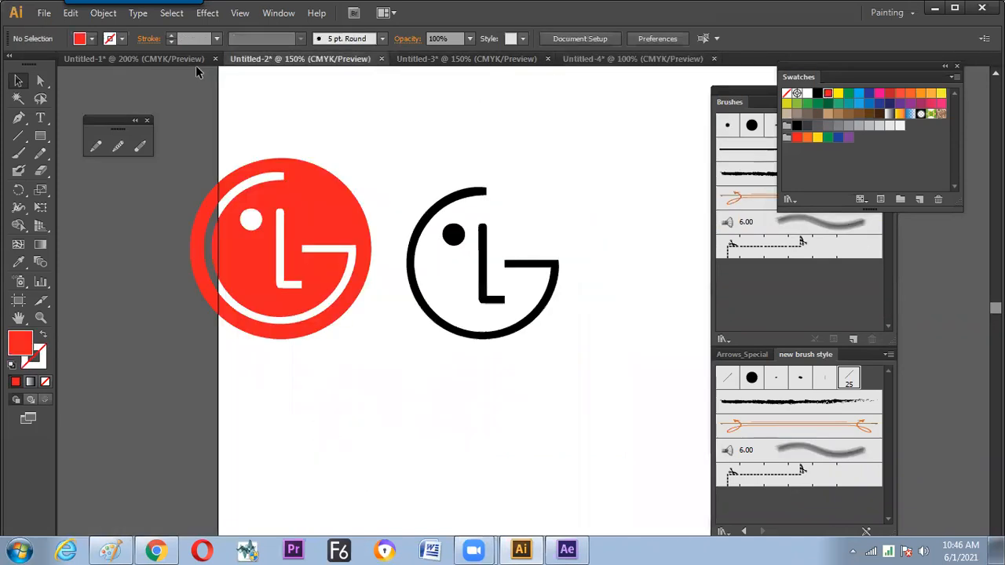
{"action": "left_click", "coordinate": [183, 60]}
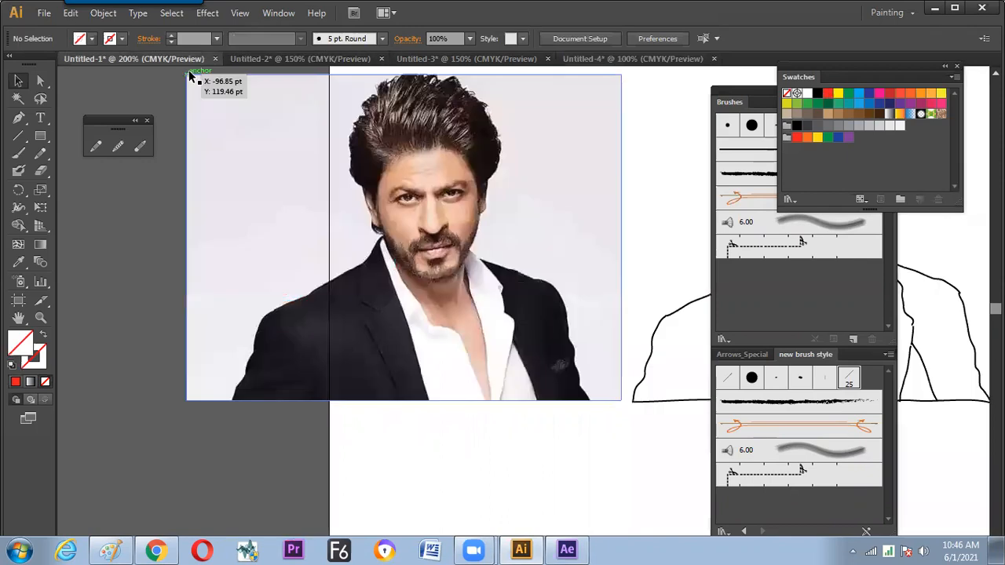
{"action": "left_click", "coordinate": [266, 60]}
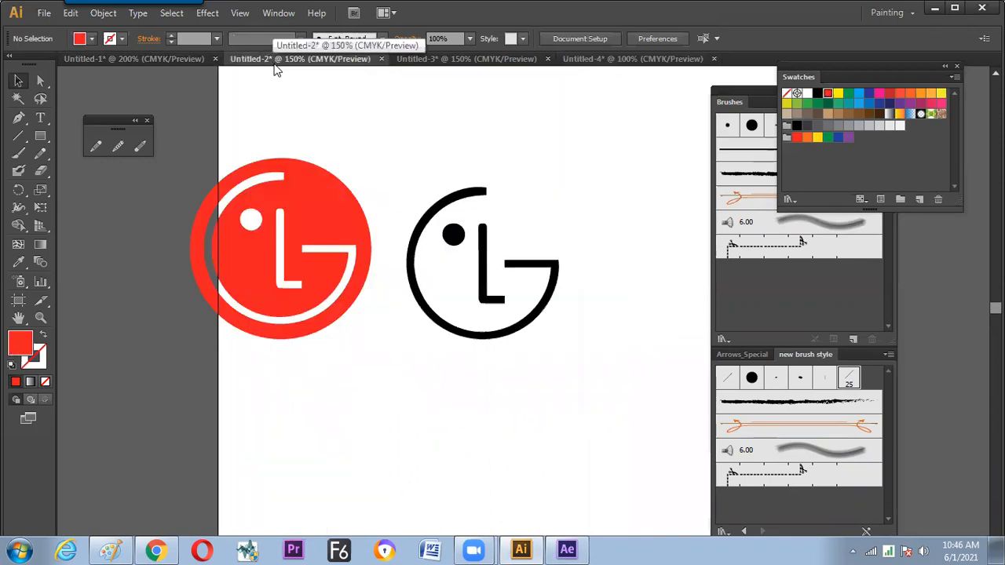
{"action": "left_click", "coordinate": [434, 63]}
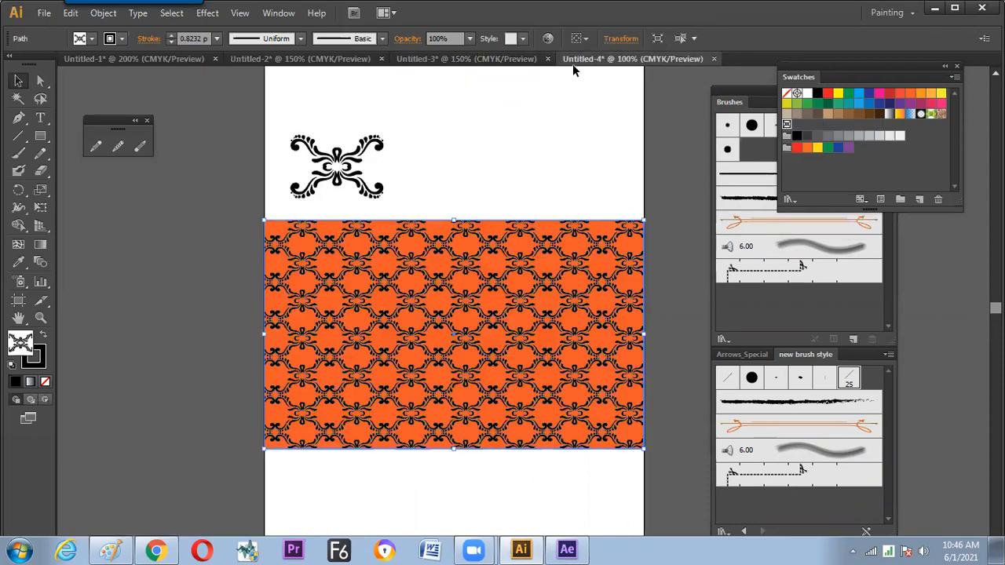
{"action": "left_click", "coordinate": [575, 61]}
- Display the Appearance panel, try several swatches on the rectangle's lower fill, and set that fill to yellow
{"action": "left_click", "coordinate": [284, 15]}
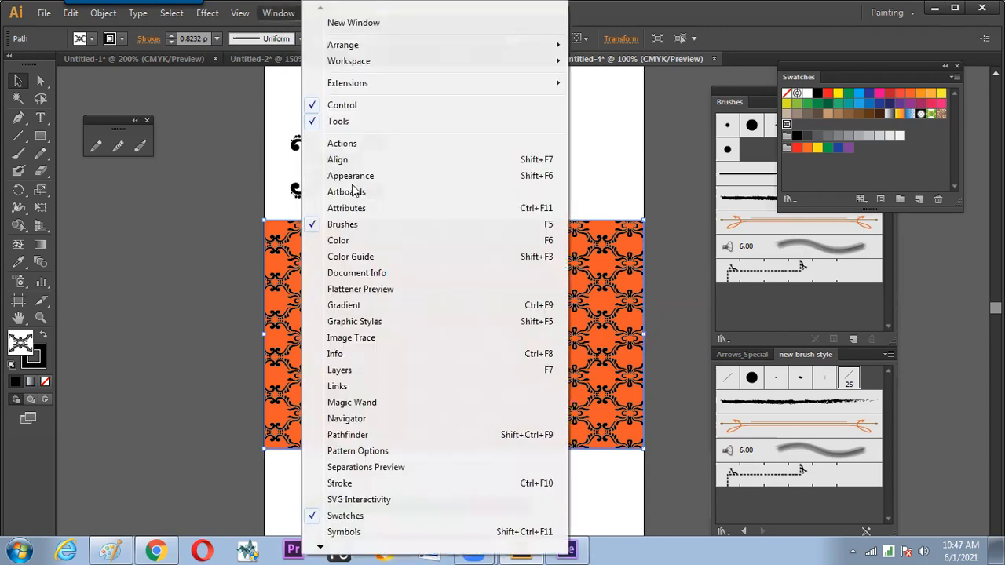
{"action": "left_click", "coordinate": [608, 183]}
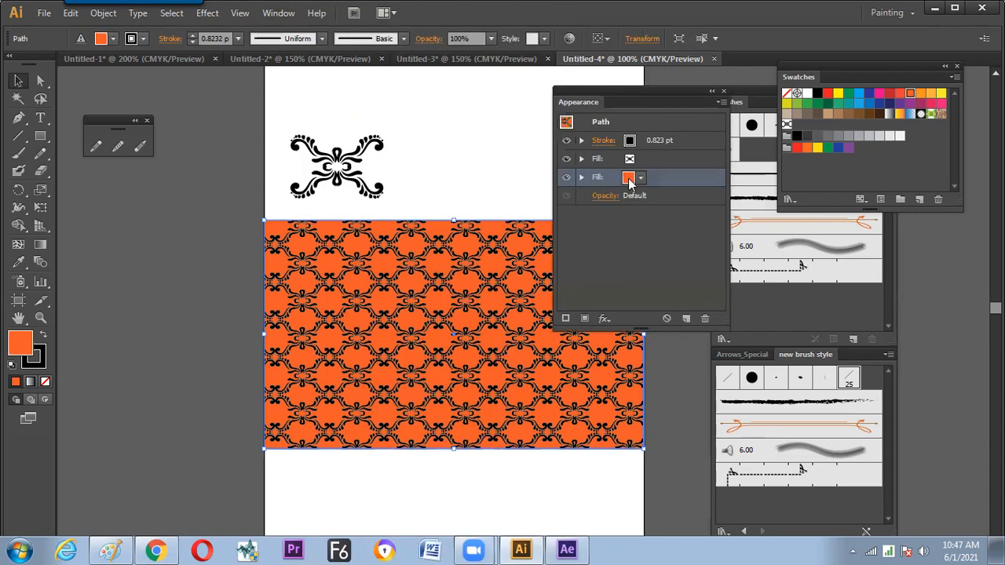
{"action": "left_click", "coordinate": [640, 178]}
{"action": "left_click", "coordinate": [623, 203]}
{"action": "left_click", "coordinate": [601, 204]}
{"action": "left_click", "coordinate": [582, 204]}
{"action": "left_click", "coordinate": [561, 206]}
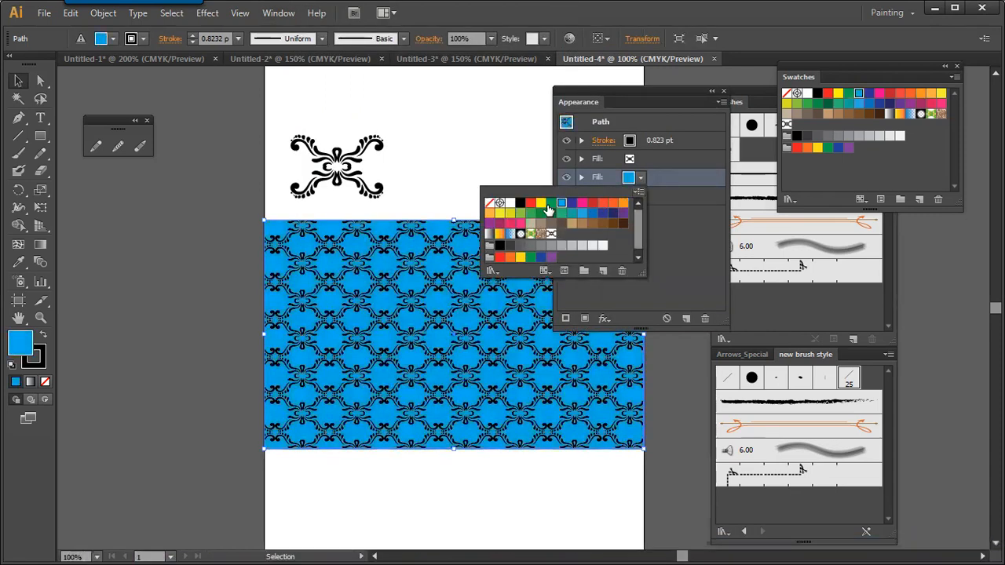
{"action": "left_click", "coordinate": [540, 205]}
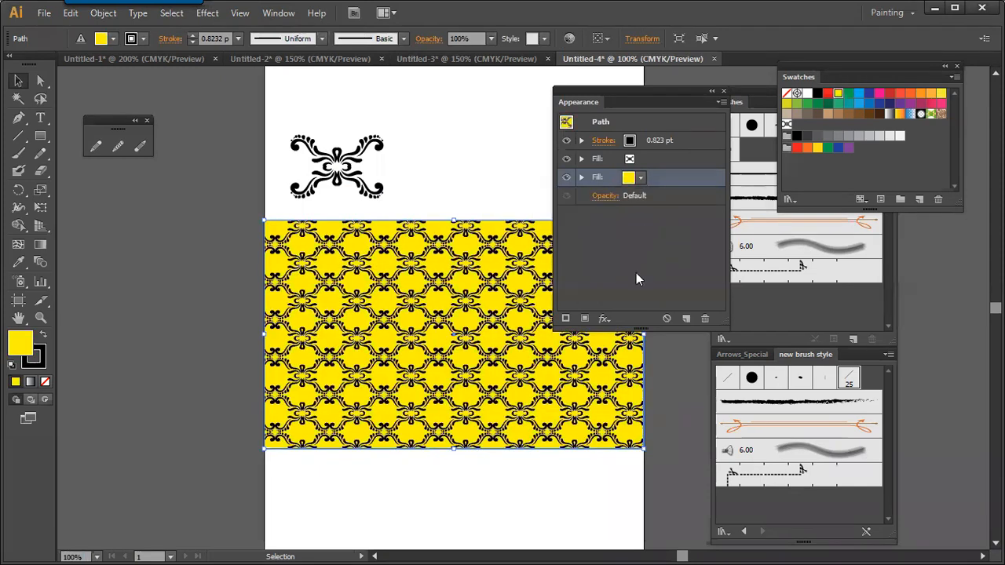
{"action": "left_click", "coordinate": [634, 271]}
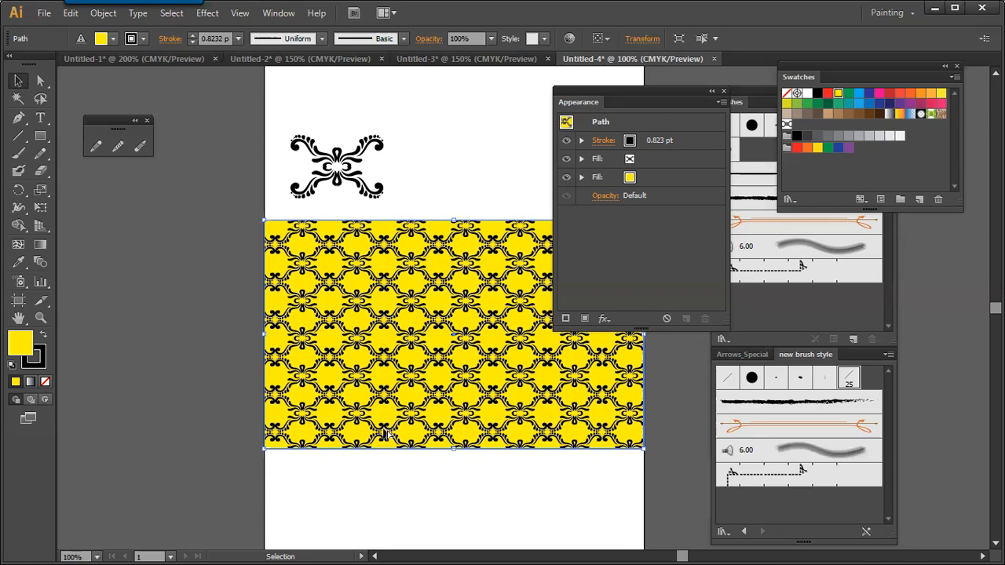
- Switch to Paint and handwrite a "Save" heading that branches into a circled "Modify" and "Final"
{"action": "key", "text": "alt+Tab"}
{"action": "left_click_drag", "start_coordinate": [617, 345], "coordinate": [596, 368]}
{"action": "left_click_drag", "start_coordinate": [618, 359], "coordinate": [628, 369]}
{"action": "left_click_drag", "start_coordinate": [630, 358], "coordinate": [639, 358]}
{"action": "mouse_move", "coordinate": [654, 359]}
{"action": "left_mouse_down"}
{"action": "mouse_move", "coordinate": [664, 363]}
{"action": "mouse_move", "coordinate": [633, 396]}
{"action": "left_mouse_up"}
{"action": "mouse_move", "coordinate": [554, 401]}
{"action": "left_mouse_down"}
{"action": "mouse_move", "coordinate": [721, 394]}
{"action": "mouse_move", "coordinate": [719, 409]}
{"action": "left_mouse_up"}
{"action": "mouse_move", "coordinate": [556, 402]}
{"action": "left_mouse_down"}
{"action": "mouse_move", "coordinate": [556, 420]}
{"action": "mouse_move", "coordinate": [529, 448]}
{"action": "mouse_move", "coordinate": [583, 442]}
{"action": "left_mouse_up"}
{"action": "mouse_move", "coordinate": [579, 419]}
{"action": "left_mouse_down"}
{"action": "mouse_move", "coordinate": [581, 442]}
{"action": "mouse_move", "coordinate": [586, 429]}
{"action": "left_mouse_up"}
{"action": "left_click_drag", "start_coordinate": [584, 433], "coordinate": [587, 454]}
{"action": "mouse_move", "coordinate": [706, 424]}
{"action": "left_mouse_down"}
{"action": "mouse_move", "coordinate": [708, 437]}
{"action": "mouse_move", "coordinate": [719, 421]}
{"action": "left_mouse_up"}
{"action": "left_click_drag", "start_coordinate": [709, 430], "coordinate": [758, 415]}
{"action": "mouse_move", "coordinate": [607, 427]}
{"action": "left_mouse_down"}
{"action": "mouse_move", "coordinate": [513, 434]}
{"action": "mouse_move", "coordinate": [612, 430]}
{"action": "left_mouse_up"}
- Handwrite ".ai" under the Modify branch, linked by a short line, and draw a box around it
{"action": "left_click_drag", "start_coordinate": [560, 468], "coordinate": [560, 481]}
{"action": "left_click", "coordinate": [565, 492]}
{"action": "left_click_drag", "start_coordinate": [584, 488], "coordinate": [585, 494]}
{"action": "left_click_drag", "start_coordinate": [593, 486], "coordinate": [593, 494]}
{"action": "left_click", "coordinate": [594, 480]}
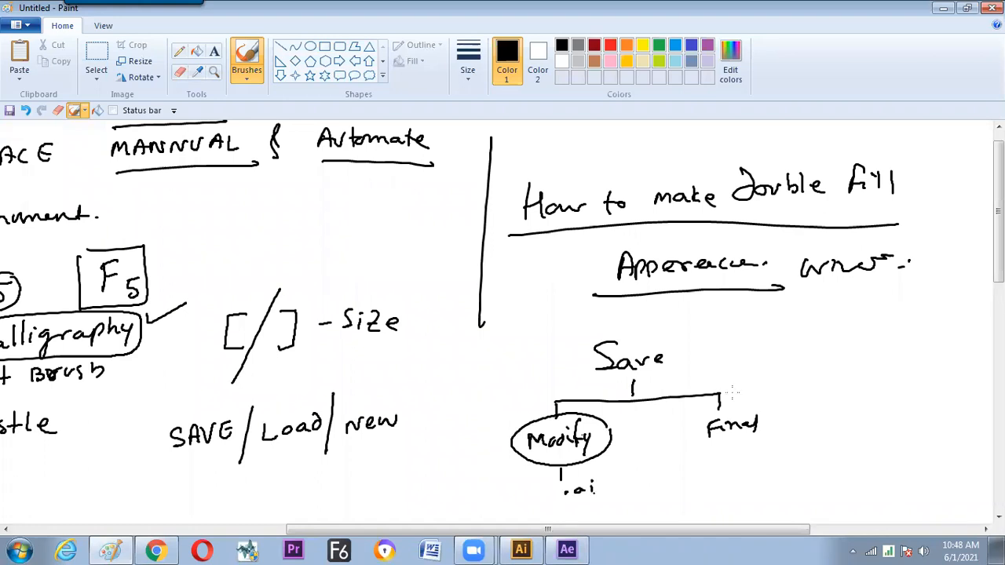
{"action": "scroll", "coordinate": [575, 365], "scroll_direction": "down", "scroll_amount": 4}
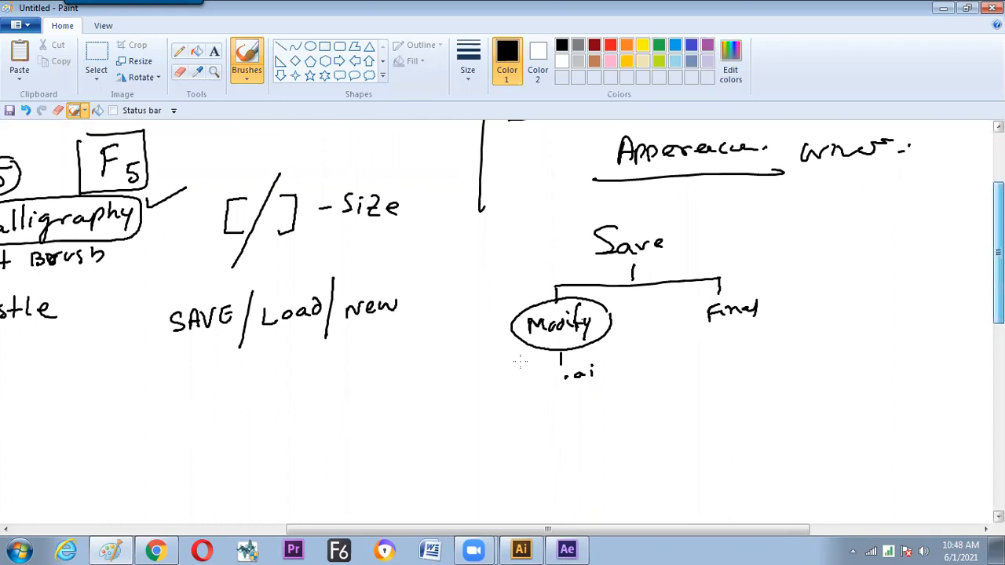
{"action": "scroll", "coordinate": [575, 365], "scroll_direction": "down", "scroll_amount": 1}
{"action": "mouse_move", "coordinate": [560, 366]}
{"action": "left_mouse_down"}
{"action": "mouse_move", "coordinate": [539, 372]}
{"action": "mouse_move", "coordinate": [569, 368]}
{"action": "left_mouse_up"}
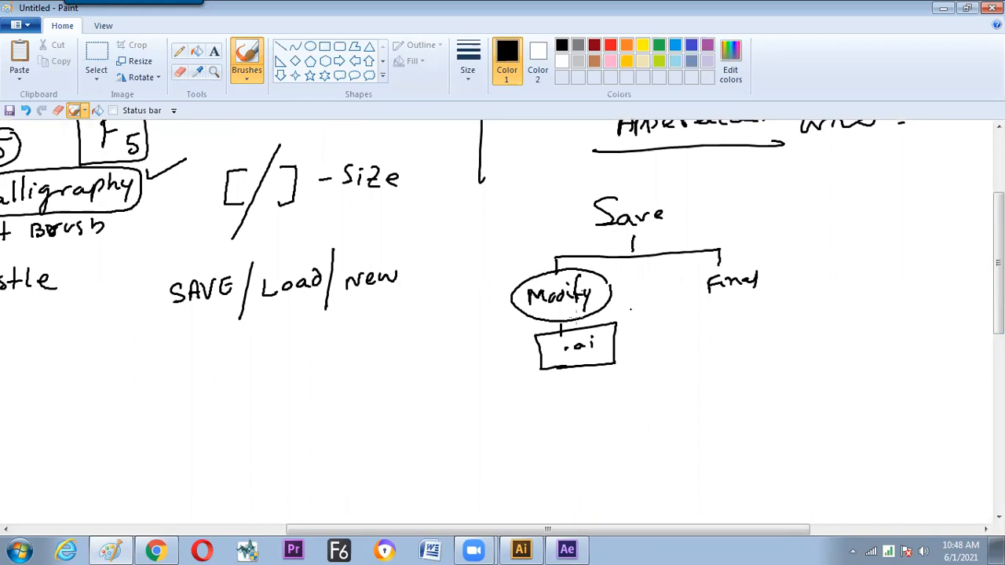
- Draw an arrow from Modify down past the .ai box and handwrite ".EPS" at its end
{"action": "left_click_drag", "start_coordinate": [530, 319], "coordinate": [530, 408]}
{"action": "mouse_move", "coordinate": [584, 317]}
{"action": "left_mouse_down"}
{"action": "mouse_move", "coordinate": [583, 328]}
{"action": "mouse_move", "coordinate": [590, 321]}
{"action": "left_mouse_up"}
{"action": "left_click_drag", "start_coordinate": [531, 408], "coordinate": [541, 411]}
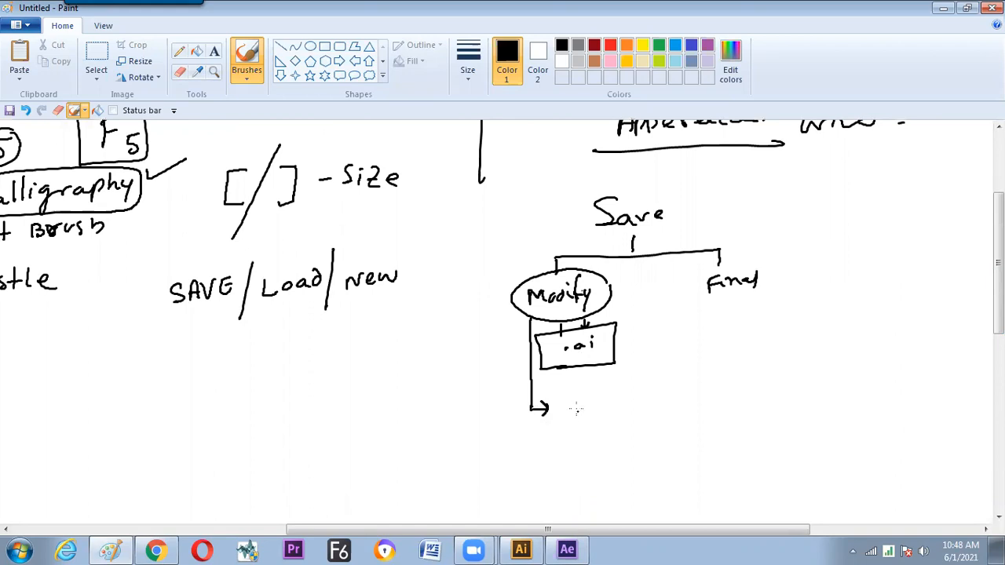
{"action": "left_click", "coordinate": [574, 408]}
{"action": "mouse_move", "coordinate": [589, 397]}
{"action": "left_mouse_down"}
{"action": "mouse_move", "coordinate": [591, 414]}
{"action": "mouse_move", "coordinate": [600, 397]}
{"action": "left_mouse_up"}
{"action": "left_click_drag", "start_coordinate": [591, 406], "coordinate": [598, 405]}
{"action": "left_click_drag", "start_coordinate": [589, 414], "coordinate": [600, 412]}
{"action": "mouse_move", "coordinate": [608, 410]}
{"action": "left_mouse_down"}
{"action": "mouse_move", "coordinate": [616, 396]}
{"action": "mouse_move", "coordinate": [606, 417]}
{"action": "mouse_move", "coordinate": [617, 419]}
{"action": "left_mouse_up"}
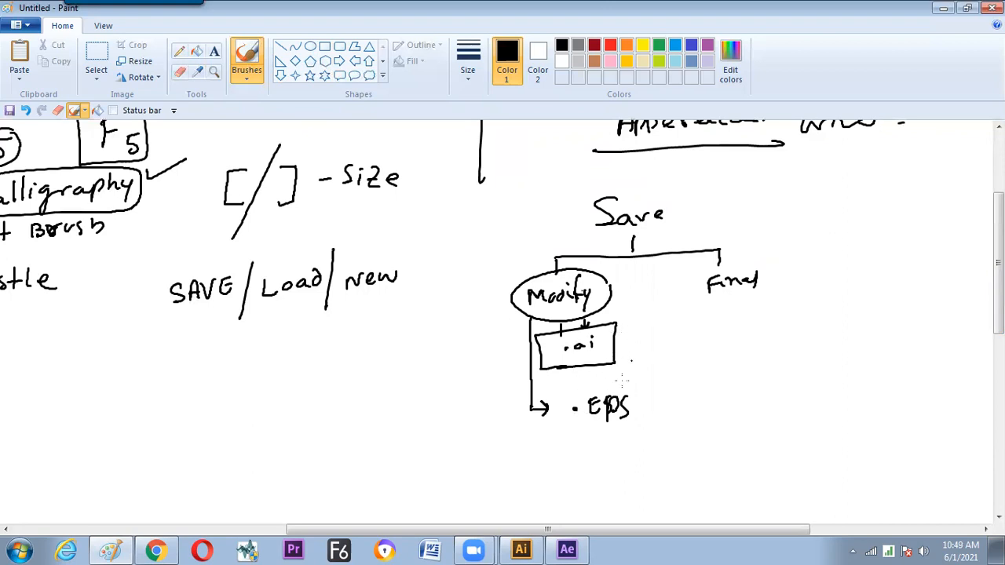
- Handwrite "Vector" beside the Modify branch, between the .ai box and the .EPS entry
{"action": "left_click_drag", "start_coordinate": [441, 362], "coordinate": [463, 362]}
{"action": "left_click_drag", "start_coordinate": [466, 372], "coordinate": [509, 358]}
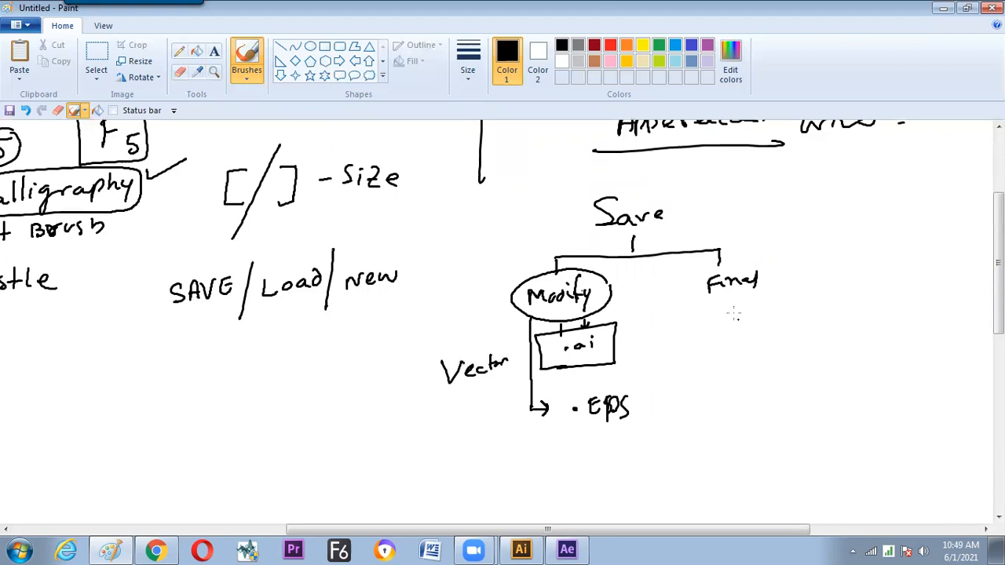
- Draw a vertical line with a short branch tick under Final, and handwrite a circled "IMAGE" beside the Final label
{"action": "mouse_move", "coordinate": [744, 394]}
{"action": "left_mouse_down"}
{"action": "mouse_move", "coordinate": [744, 311]}
{"action": "mouse_move", "coordinate": [764, 328]}
{"action": "left_mouse_up"}
{"action": "left_click_drag", "start_coordinate": [786, 260], "coordinate": [785, 269]}
{"action": "left_click_drag", "start_coordinate": [792, 267], "coordinate": [827, 265]}
{"action": "left_click_drag", "start_coordinate": [839, 256], "coordinate": [846, 260]}
{"action": "left_click_drag", "start_coordinate": [854, 244], "coordinate": [772, 274]}
{"action": "left_click_drag", "start_coordinate": [854, 244], "coordinate": [774, 270]}
- Handwrite "Raster" above the circled IMAGE label
{"action": "left_click_drag", "start_coordinate": [810, 216], "coordinate": [810, 231]}
{"action": "left_click_drag", "start_coordinate": [810, 217], "coordinate": [821, 231]}
{"action": "left_click_drag", "start_coordinate": [824, 228], "coordinate": [842, 230]}
{"action": "left_click_drag", "start_coordinate": [847, 216], "coordinate": [849, 230]}
{"action": "left_click_drag", "start_coordinate": [855, 216], "coordinate": [857, 230]}
{"action": "left_click_drag", "start_coordinate": [853, 223], "coordinate": [873, 225]}
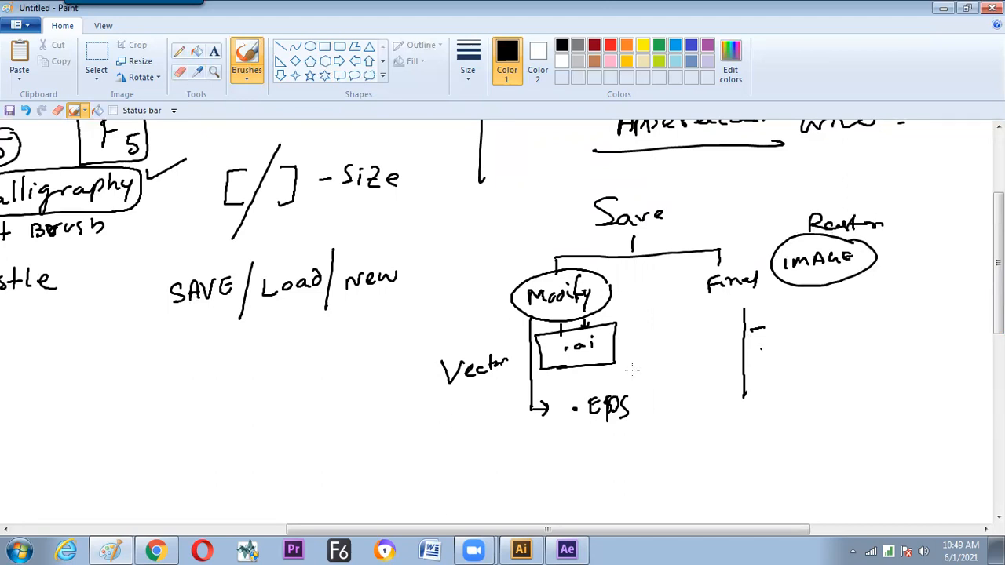
- Handwrite ".JPEG" and ".PNG" as the first two entries under the Final branch, with a dash before .PNG
{"action": "left_click", "coordinate": [785, 327]}
{"action": "left_click_drag", "start_coordinate": [795, 318], "coordinate": [789, 336]}
{"action": "left_click_drag", "start_coordinate": [809, 333], "coordinate": [814, 322]}
{"action": "mouse_move", "coordinate": [829, 318]}
{"action": "left_mouse_down"}
{"action": "mouse_move", "coordinate": [825, 330]}
{"action": "mouse_move", "coordinate": [843, 324]}
{"action": "left_mouse_up"}
{"action": "left_click_drag", "start_coordinate": [821, 321], "coordinate": [830, 320]}
{"action": "left_click", "coordinate": [786, 359]}
{"action": "left_click_drag", "start_coordinate": [768, 365], "coordinate": [830, 352]}
{"action": "left_click", "coordinate": [797, 362]}
{"action": "left_click_drag", "start_coordinate": [850, 352], "coordinate": [849, 364]}
- Add ".PSD" with a dash and "SVG" with an arrow to the handwritten format list under Final
{"action": "left_click_drag", "start_coordinate": [765, 401], "coordinate": [803, 403]}
{"action": "mouse_move", "coordinate": [816, 390]}
{"action": "left_mouse_down"}
{"action": "mouse_move", "coordinate": [809, 404]}
{"action": "mouse_move", "coordinate": [804, 395]}
{"action": "left_mouse_up"}
{"action": "mouse_move", "coordinate": [822, 399]}
{"action": "left_mouse_down"}
{"action": "mouse_move", "coordinate": [835, 397]}
{"action": "mouse_move", "coordinate": [822, 407]}
{"action": "left_mouse_up"}
{"action": "mouse_move", "coordinate": [752, 434]}
{"action": "left_mouse_down"}
{"action": "mouse_move", "coordinate": [807, 437]}
{"action": "mouse_move", "coordinate": [832, 424]}
{"action": "left_mouse_up"}
{"action": "left_click_drag", "start_coordinate": [854, 425], "coordinate": [855, 433]}
- Handwrite ".TIFF" and ".BMP" below SVG, each preceded by a small arrow
{"action": "left_click_drag", "start_coordinate": [773, 461], "coordinate": [828, 451]}
{"action": "mouse_move", "coordinate": [820, 452]}
{"action": "left_mouse_down"}
{"action": "mouse_move", "coordinate": [818, 467]}
{"action": "mouse_move", "coordinate": [833, 469]}
{"action": "left_mouse_up"}
{"action": "left_click_drag", "start_coordinate": [842, 465], "coordinate": [842, 451]}
{"action": "left_click_drag", "start_coordinate": [842, 451], "coordinate": [853, 450]}
{"action": "left_click_drag", "start_coordinate": [860, 464], "coordinate": [861, 450]}
{"action": "left_click_drag", "start_coordinate": [861, 449], "coordinate": [871, 448]}
{"action": "left_click_drag", "start_coordinate": [861, 458], "coordinate": [870, 457]}
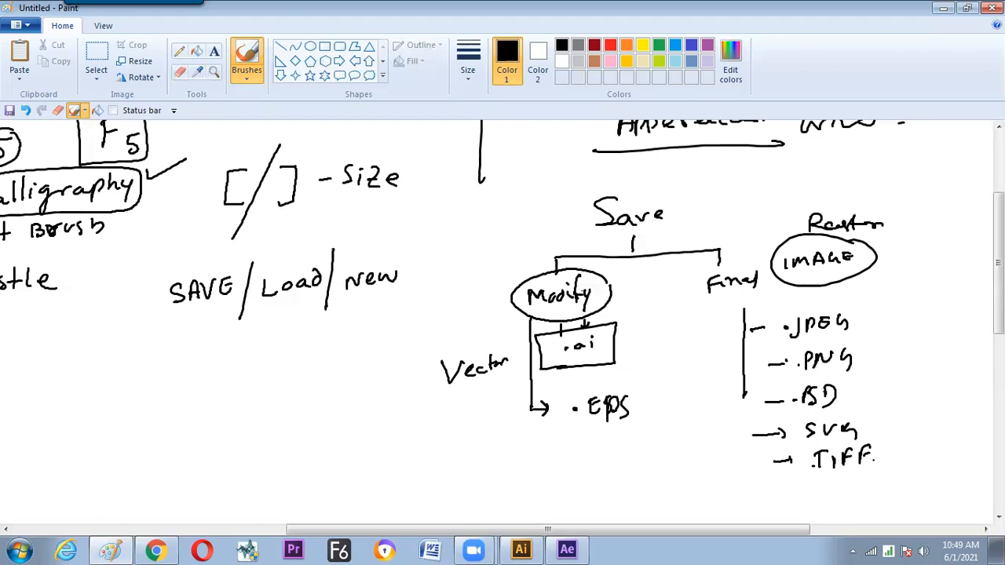
{"action": "scroll", "coordinate": [789, 432], "scroll_direction": "down", "scroll_amount": 3}
{"action": "left_click_drag", "start_coordinate": [783, 431], "coordinate": [795, 436]}
{"action": "left_click", "coordinate": [822, 430]}
{"action": "left_click_drag", "start_coordinate": [832, 436], "coordinate": [867, 411]}
{"action": "left_click_drag", "start_coordinate": [870, 433], "coordinate": [883, 414]}
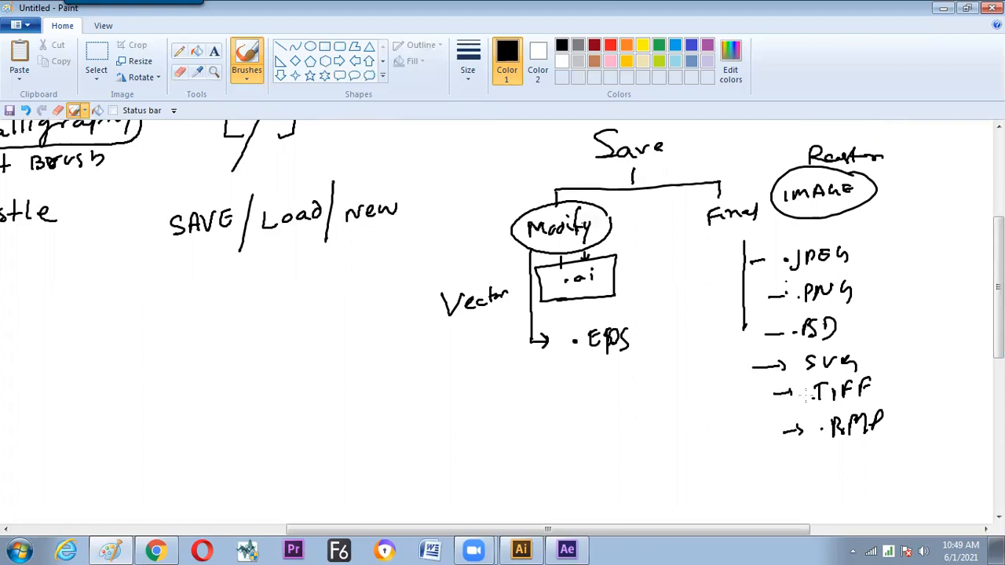
- Circle .JPEG, .PNG and .PSD in the format list and add a small layered mark beside .PSD
{"action": "mouse_move", "coordinate": [821, 235]}
{"action": "left_mouse_down"}
{"action": "mouse_move", "coordinate": [777, 265]}
{"action": "mouse_move", "coordinate": [815, 272]}
{"action": "mouse_move", "coordinate": [859, 240]}
{"action": "left_mouse_up"}
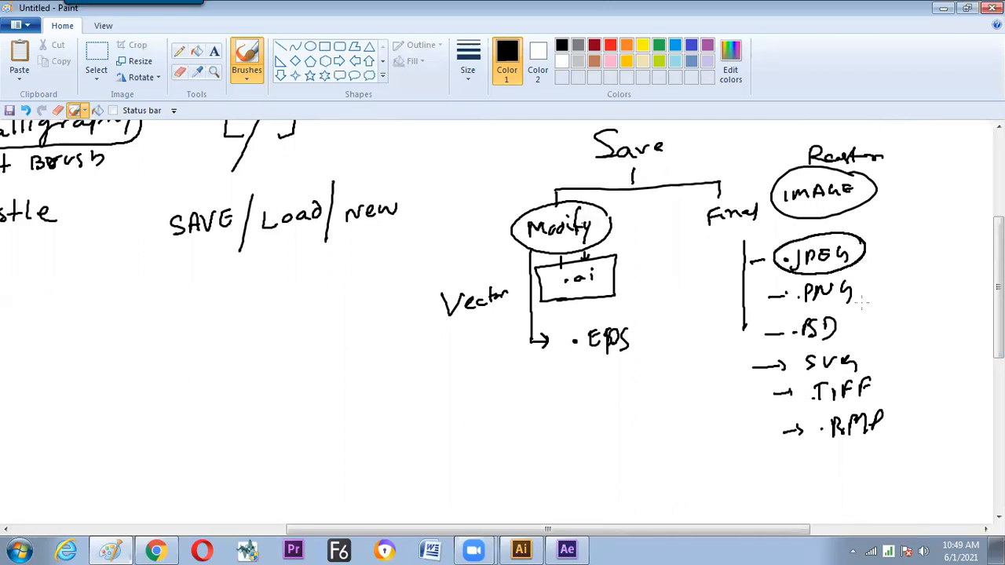
{"action": "mouse_move", "coordinate": [808, 276]}
{"action": "left_mouse_down"}
{"action": "mouse_move", "coordinate": [790, 308]}
{"action": "mouse_move", "coordinate": [818, 311]}
{"action": "left_mouse_up"}
{"action": "mouse_move", "coordinate": [817, 272]}
{"action": "left_mouse_down"}
{"action": "mouse_move", "coordinate": [816, 312]}
{"action": "mouse_move", "coordinate": [850, 334]}
{"action": "mouse_move", "coordinate": [835, 310]}
{"action": "mouse_move", "coordinate": [872, 318]}
{"action": "mouse_move", "coordinate": [866, 334]}
{"action": "left_mouse_up"}
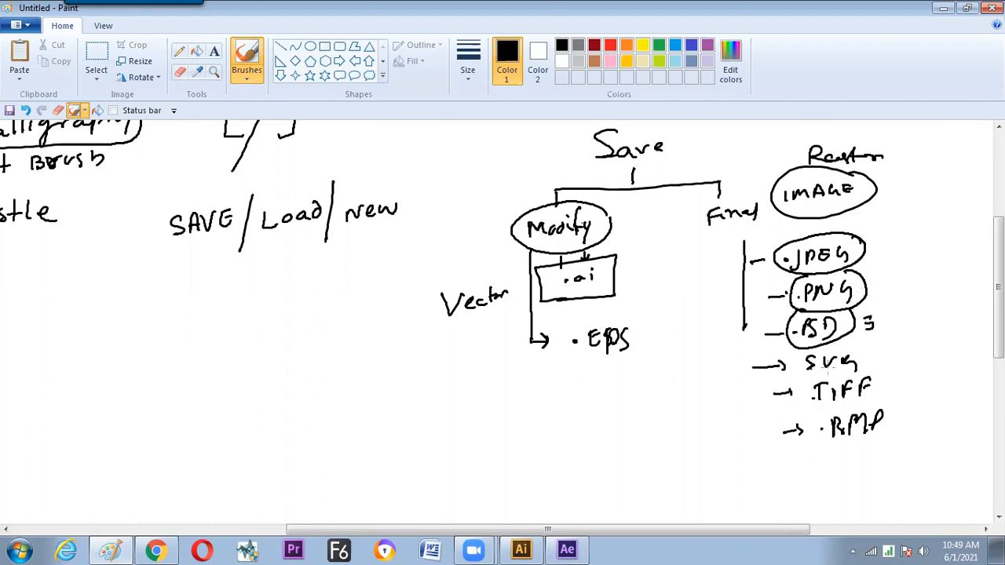
- Circle .TIFF and handwrite "PRINT" beside it
{"action": "left_click_drag", "start_coordinate": [851, 401], "coordinate": [884, 385]}
{"action": "mouse_move", "coordinate": [809, 380]}
{"action": "left_mouse_down"}
{"action": "mouse_move", "coordinate": [934, 373]}
{"action": "mouse_move", "coordinate": [935, 385]}
{"action": "mouse_move", "coordinate": [966, 368]}
{"action": "left_mouse_up"}
{"action": "left_click_drag", "start_coordinate": [961, 369], "coordinate": [961, 385]}
- Circle .BMP and handwrite "WINDO" beside it, with lines above and below the word
{"action": "mouse_move", "coordinate": [835, 414]}
{"action": "left_mouse_down"}
{"action": "mouse_move", "coordinate": [829, 446]}
{"action": "mouse_move", "coordinate": [894, 402]}
{"action": "left_mouse_up"}
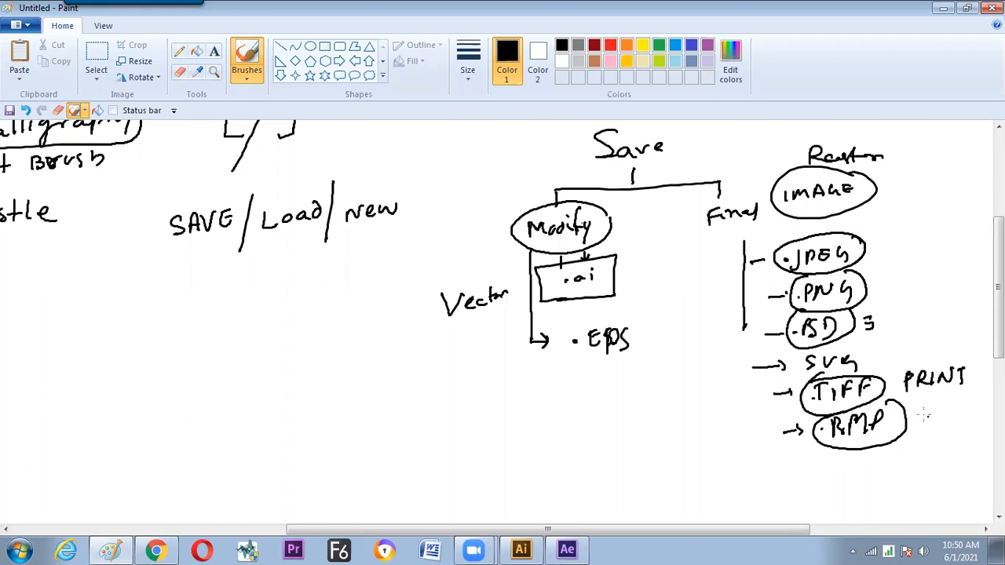
{"action": "left_click_drag", "start_coordinate": [924, 414], "coordinate": [975, 415]}
{"action": "left_click_drag", "start_coordinate": [901, 444], "coordinate": [983, 403]}
{"action": "left_click_drag", "start_coordinate": [939, 433], "coordinate": [981, 427]}
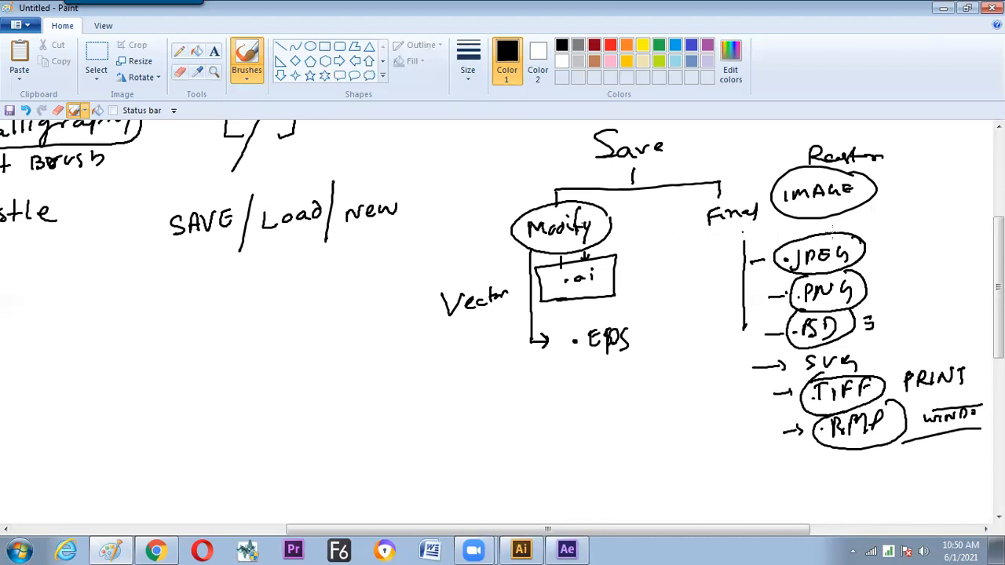
- Draw a vertical divider between the Modify and Final branches, and handwrite "File → Save" with an arrow pointing up at .EPS
{"action": "left_click_drag", "start_coordinate": [677, 214], "coordinate": [677, 348]}
{"action": "key", "text": "alt"}
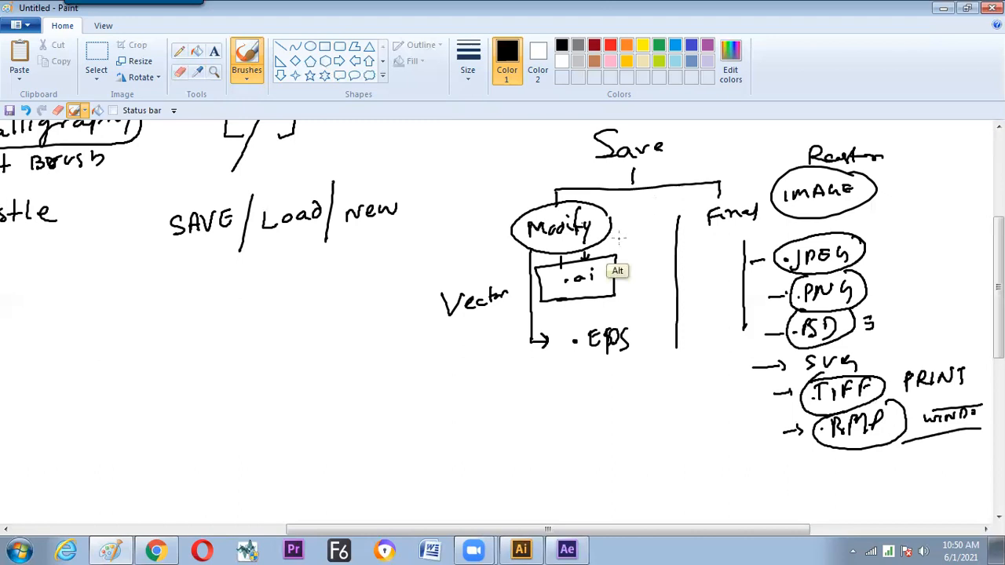
{"action": "left_click_drag", "start_coordinate": [476, 413], "coordinate": [488, 384]}
{"action": "left_click_drag", "start_coordinate": [478, 399], "coordinate": [492, 409]}
{"action": "mouse_move", "coordinate": [499, 385]}
{"action": "left_mouse_down"}
{"action": "mouse_move", "coordinate": [500, 409]}
{"action": "mouse_move", "coordinate": [541, 395]}
{"action": "left_mouse_up"}
{"action": "mouse_move", "coordinate": [561, 378]}
{"action": "left_mouse_down"}
{"action": "mouse_move", "coordinate": [553, 397]}
{"action": "mouse_move", "coordinate": [577, 396]}
{"action": "left_mouse_up"}
{"action": "left_click_drag", "start_coordinate": [580, 382], "coordinate": [604, 381]}
{"action": "left_click_drag", "start_coordinate": [567, 371], "coordinate": [564, 354]}
{"action": "left_click_drag", "start_coordinate": [559, 364], "coordinate": [574, 363]}
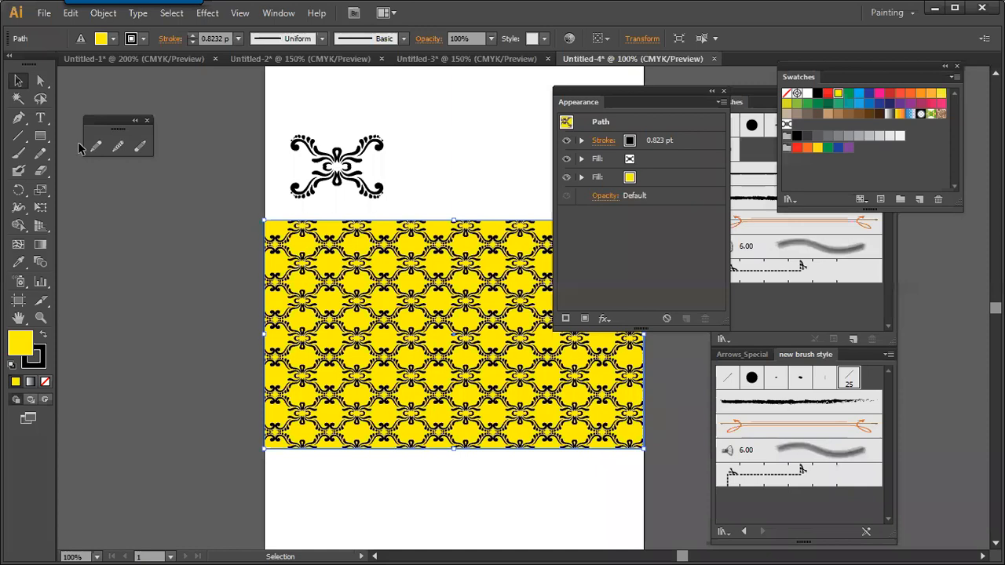
- Start exporting the patterned artwork in Illustrator, examine the available export file types, and cancel the export
{"action": "left_click", "coordinate": [44, 13]}
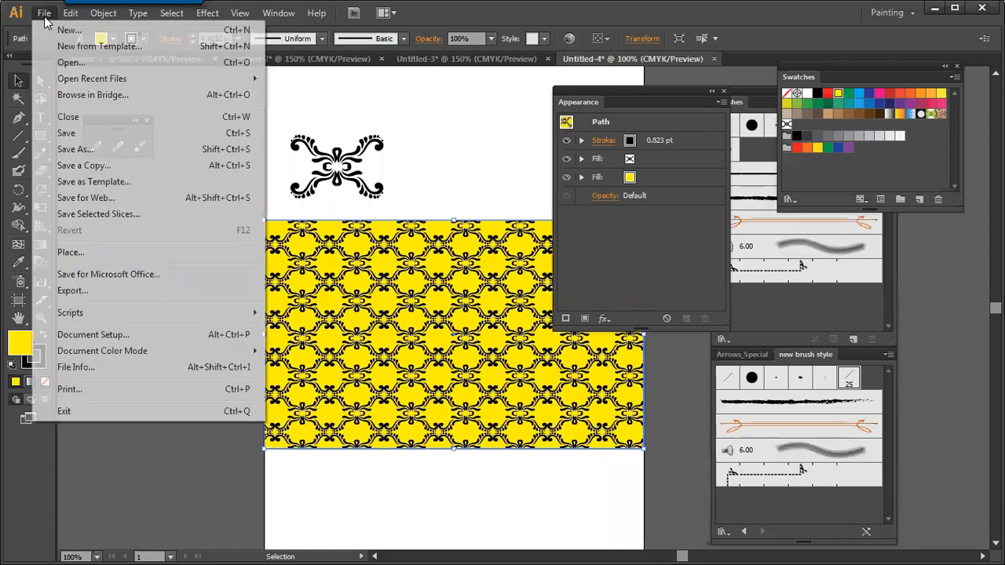
{"action": "left_click", "coordinate": [88, 290]}
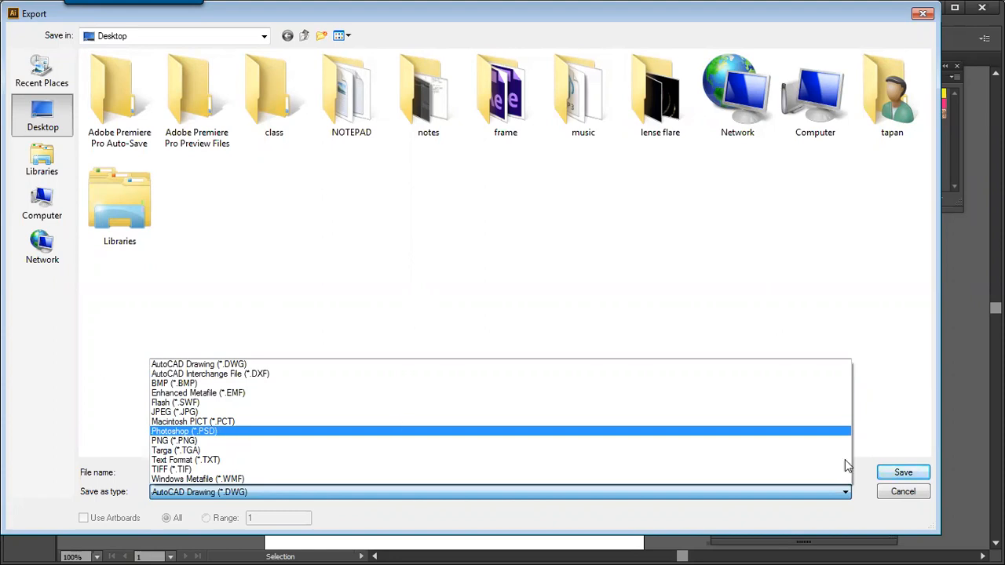
{"action": "left_click", "coordinate": [888, 493]}
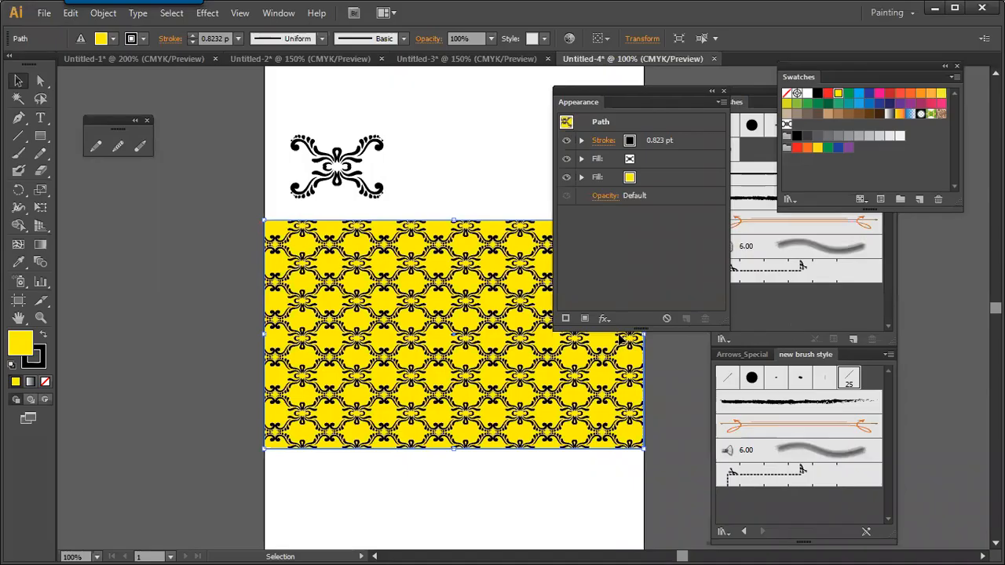
- Switch to Paint and handwrite "File – export" below the .BMP entry
{"action": "key", "text": "alt+Tab"}
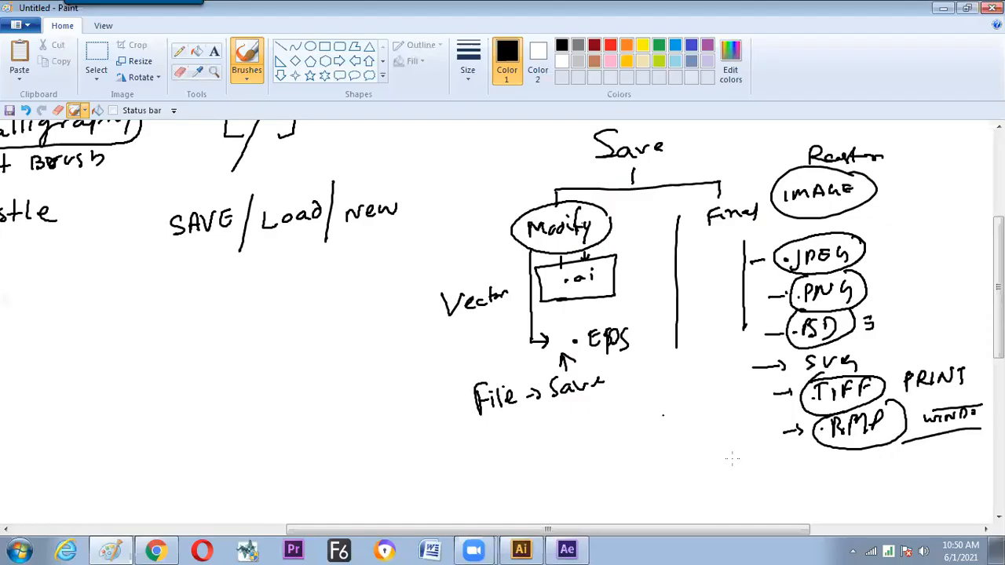
{"action": "left_click_drag", "start_coordinate": [729, 459], "coordinate": [740, 456]}
{"action": "left_click_drag", "start_coordinate": [742, 457], "coordinate": [743, 467]}
{"action": "left_click_drag", "start_coordinate": [748, 448], "coordinate": [767, 468]}
{"action": "left_click_drag", "start_coordinate": [777, 466], "coordinate": [787, 466]}
{"action": "left_click_drag", "start_coordinate": [798, 465], "coordinate": [824, 474]}
{"action": "left_click_drag", "start_coordinate": [827, 464], "coordinate": [838, 471]}
{"action": "left_click_drag", "start_coordinate": [843, 463], "coordinate": [863, 463]}
{"action": "left_click_drag", "start_coordinate": [872, 455], "coordinate": [872, 474]}
{"action": "left_click_drag", "start_coordinate": [865, 463], "coordinate": [884, 462]}
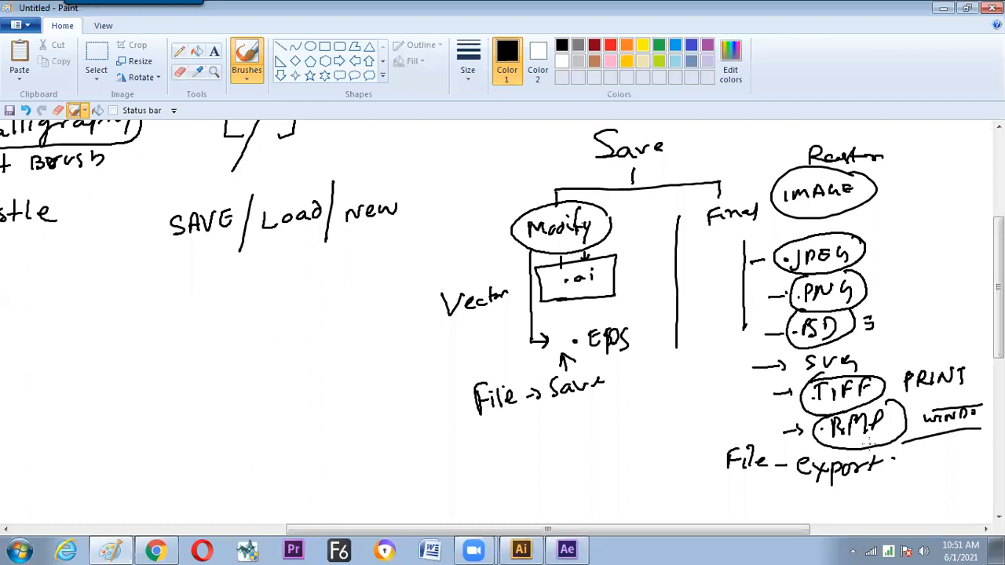
- Draw a box around Raster and add vertical emphasis strokes beside the .JPEG and .PNG entries and beside .EPS
{"action": "mouse_move", "coordinate": [792, 139]}
{"action": "left_mouse_down"}
{"action": "mouse_move", "coordinate": [897, 169]}
{"action": "mouse_move", "coordinate": [897, 186]}
{"action": "mouse_move", "coordinate": [868, 187]}
{"action": "left_mouse_up"}
{"action": "left_click_drag", "start_coordinate": [793, 139], "coordinate": [791, 169]}
{"action": "mouse_move", "coordinate": [876, 289]}
{"action": "left_mouse_down"}
{"action": "mouse_move", "coordinate": [881, 211]}
{"action": "mouse_move", "coordinate": [883, 290]}
{"action": "left_mouse_up"}
{"action": "mouse_move", "coordinate": [884, 215]}
{"action": "left_mouse_down"}
{"action": "mouse_move", "coordinate": [881, 286]}
{"action": "mouse_move", "coordinate": [881, 237]}
{"action": "left_mouse_up"}
{"action": "left_click_drag", "start_coordinate": [642, 356], "coordinate": [645, 309]}
{"action": "left_click_drag", "start_coordinate": [642, 347], "coordinate": [644, 318]}
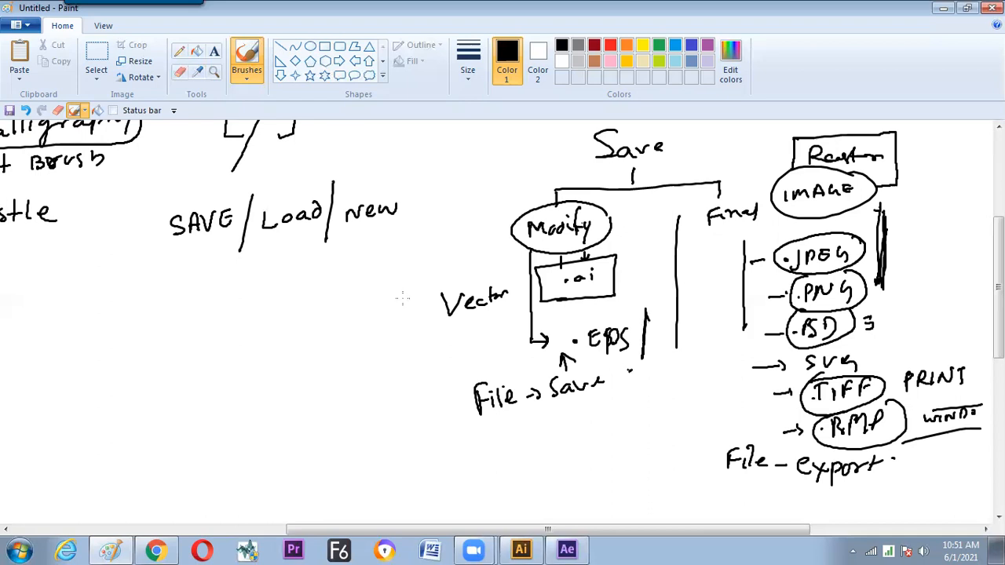
- Draw a large circle around the whole Modify branch and a ring around the boxed Raster label
{"action": "mouse_move", "coordinate": [492, 202]}
{"action": "left_mouse_down"}
{"action": "mouse_move", "coordinate": [540, 420]}
{"action": "mouse_move", "coordinate": [607, 212]}
{"action": "left_mouse_up"}
{"action": "mouse_move", "coordinate": [799, 139]}
{"action": "left_mouse_down"}
{"action": "mouse_move", "coordinate": [794, 179]}
{"action": "mouse_move", "coordinate": [848, 201]}
{"action": "mouse_move", "coordinate": [903, 198]}
{"action": "left_mouse_up"}
{"action": "key", "text": "ctrl+z"}
{"action": "mouse_move", "coordinate": [789, 161]}
{"action": "left_mouse_down"}
{"action": "mouse_move", "coordinate": [902, 189]}
{"action": "mouse_move", "coordinate": [875, 199]}
{"action": "left_mouse_up"}
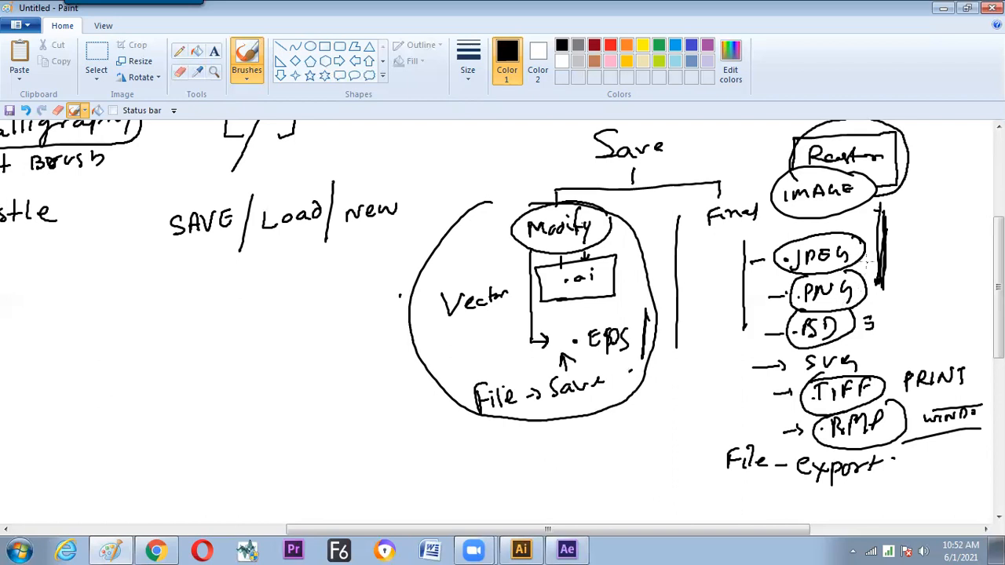
- Draw arrows leading out from the large Modify circle and a small page box below it with its own outgoing arrow
{"action": "mouse_move", "coordinate": [638, 402]}
{"action": "left_mouse_down"}
{"action": "mouse_move", "coordinate": [651, 420]}
{"action": "mouse_move", "coordinate": [657, 408]}
{"action": "mouse_move", "coordinate": [653, 424]}
{"action": "left_mouse_up"}
{"action": "mouse_move", "coordinate": [596, 468]}
{"action": "left_mouse_down"}
{"action": "mouse_move", "coordinate": [614, 427]}
{"action": "mouse_move", "coordinate": [596, 469]}
{"action": "left_mouse_up"}
{"action": "left_click_drag", "start_coordinate": [598, 449], "coordinate": [666, 437]}
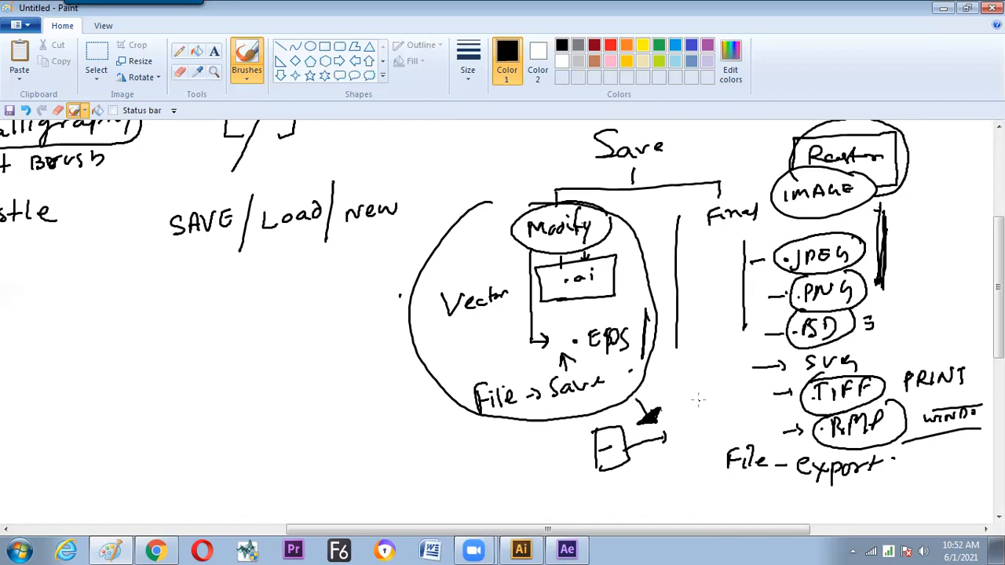
{"action": "left_click_drag", "start_coordinate": [620, 385], "coordinate": [667, 390]}
- Draw a tall rectangle in the empty area below "SAVE / Load / New" and label its sides "5 f" and "10 f"
{"action": "left_click_drag", "start_coordinate": [274, 359], "coordinate": [278, 402]}
{"action": "left_click_drag", "start_coordinate": [274, 362], "coordinate": [347, 421]}
{"action": "left_click_drag", "start_coordinate": [278, 395], "coordinate": [354, 437]}
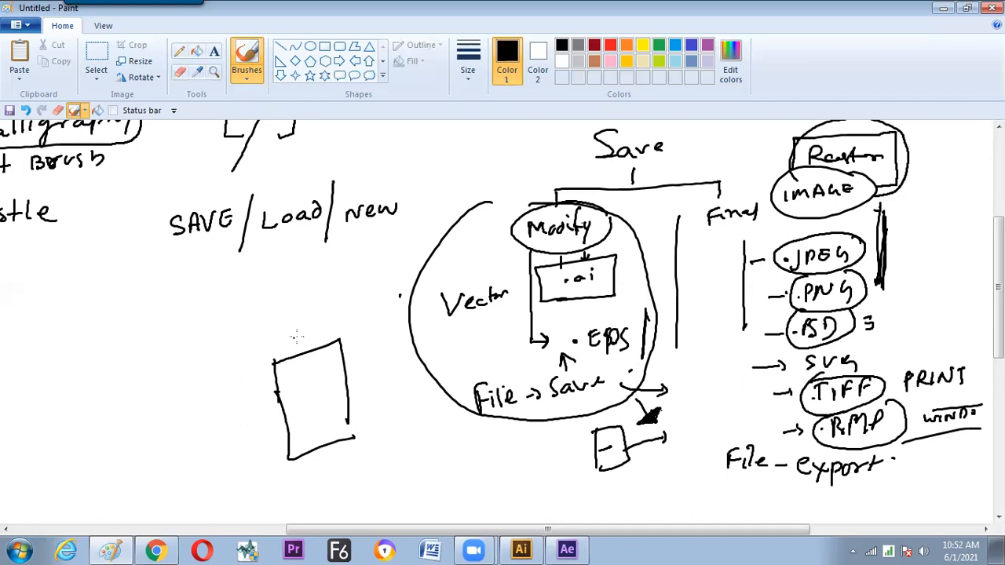
{"action": "left_click_drag", "start_coordinate": [306, 334], "coordinate": [295, 351]}
{"action": "mouse_move", "coordinate": [354, 369]}
{"action": "left_mouse_down"}
{"action": "mouse_move", "coordinate": [355, 391]}
{"action": "mouse_move", "coordinate": [361, 372]}
{"action": "left_mouse_up"}
{"action": "mouse_move", "coordinate": [325, 318]}
{"action": "left_mouse_down"}
{"action": "mouse_move", "coordinate": [321, 336]}
{"action": "mouse_move", "coordinate": [331, 332]}
{"action": "left_mouse_up"}
{"action": "left_click_drag", "start_coordinate": [379, 360], "coordinate": [367, 381]}
{"action": "left_click_drag", "start_coordinate": [364, 371], "coordinate": [380, 366]}
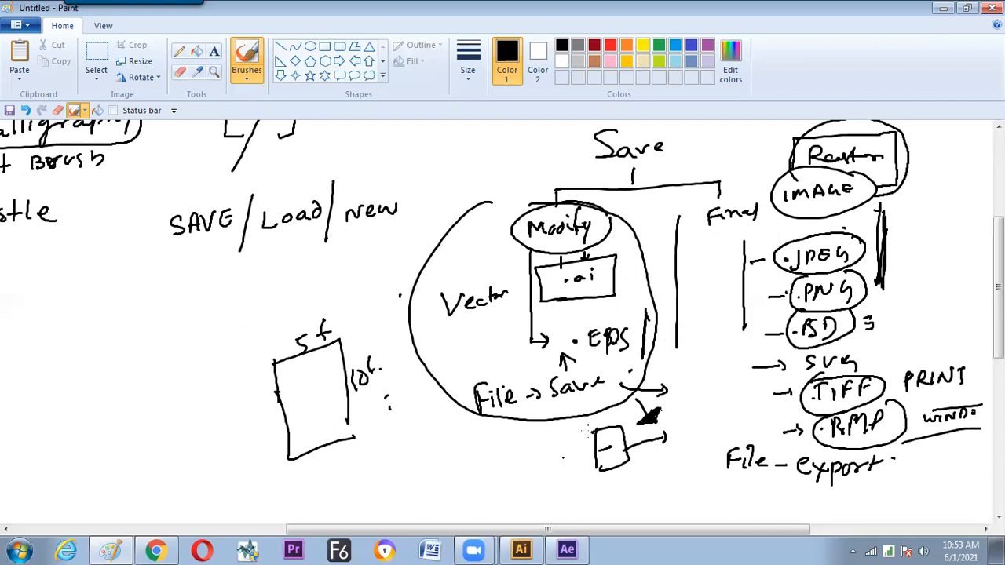
- Switch to the Untitled-4 document in Illustrator
{"action": "key", "text": "alt+Tab"}
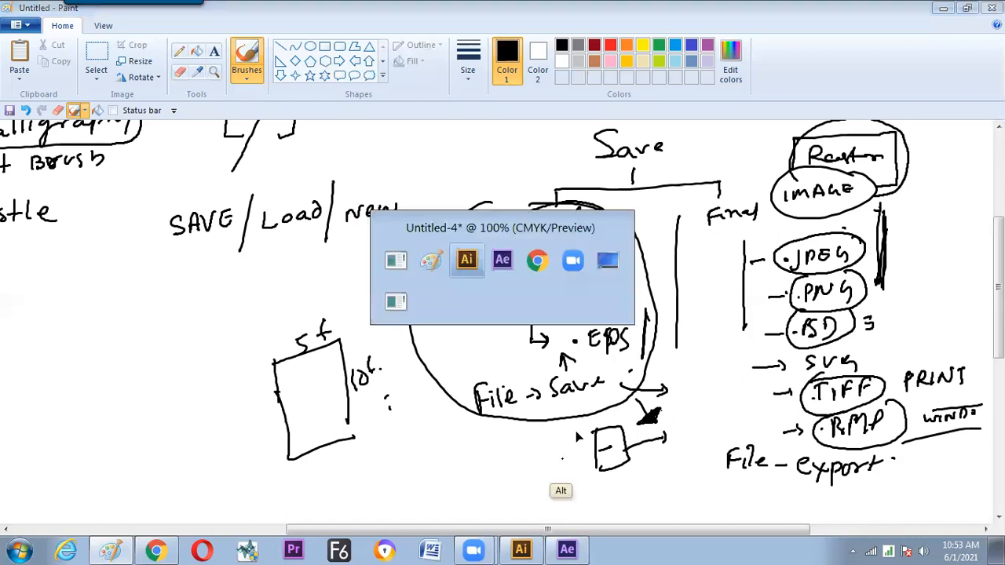